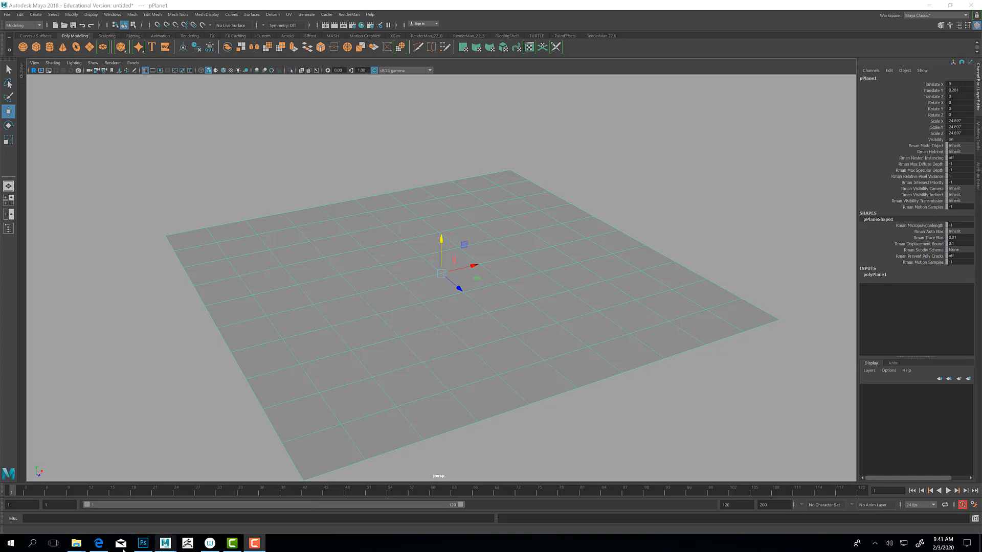
Step: In File Explorer, open the sourceimages folder of Supercoolprojectnumber5000, inside cORNERsCENE > Corner Scene
mouse_move(78, 547)
click(130, 511)
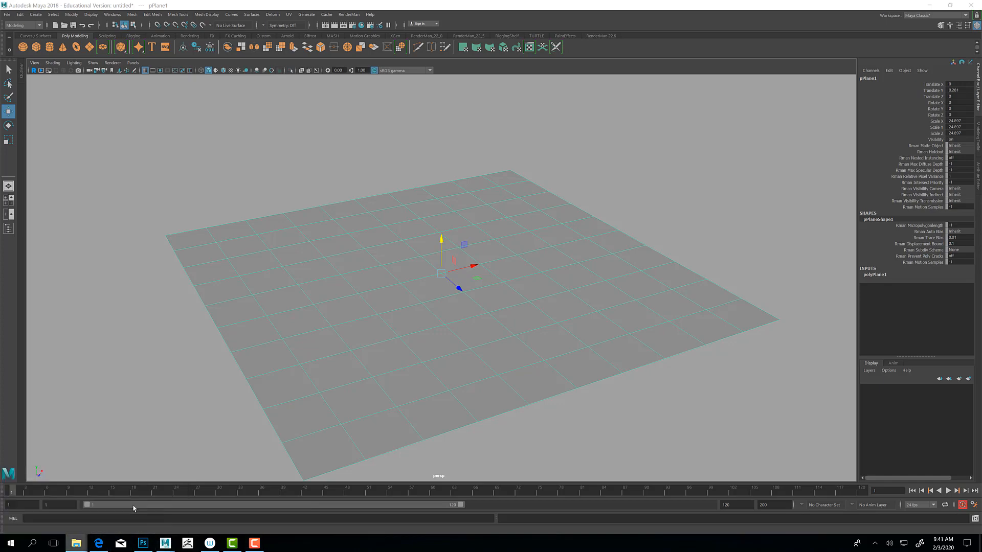
mouse_move(75, 543)
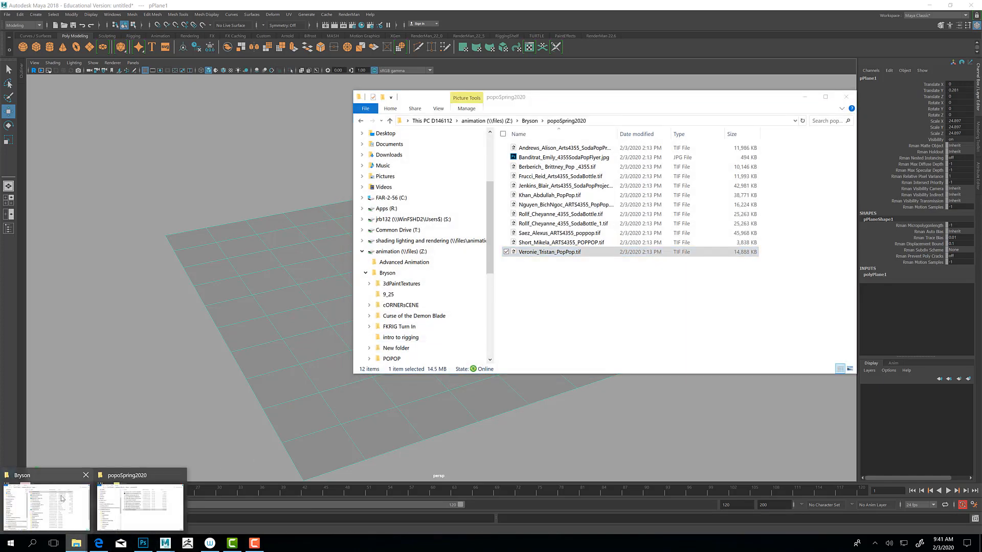
click(46, 501)
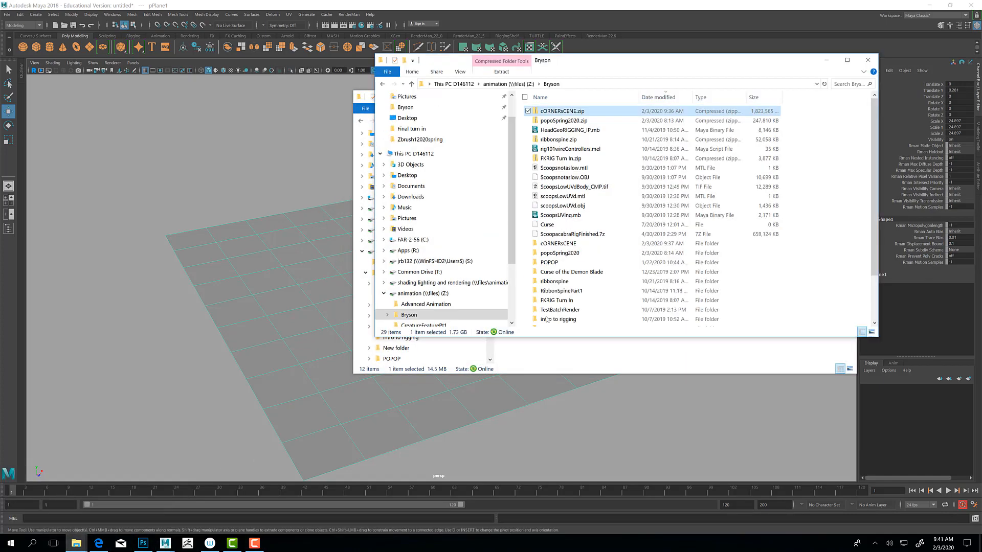
double_click(577, 244)
double_click(568, 111)
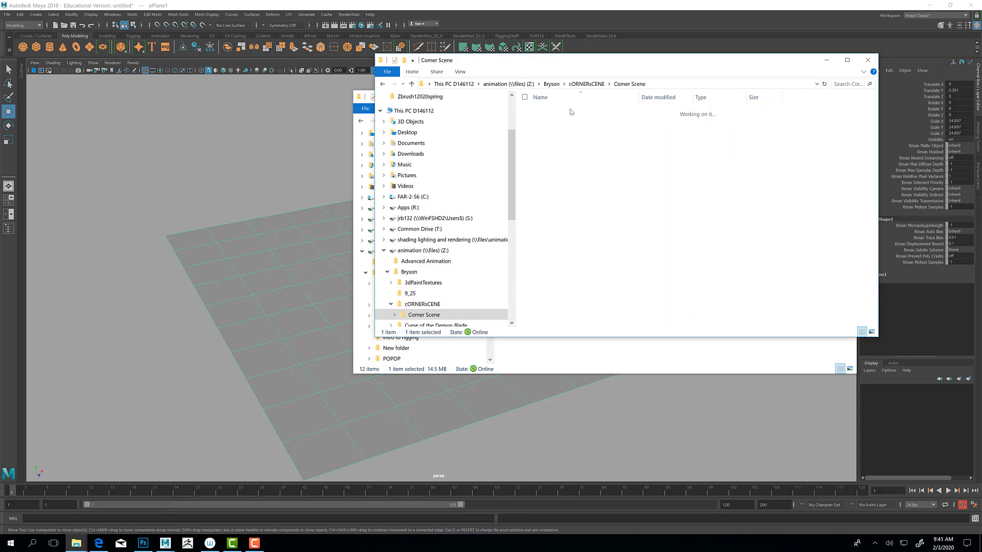
double_click(571, 112)
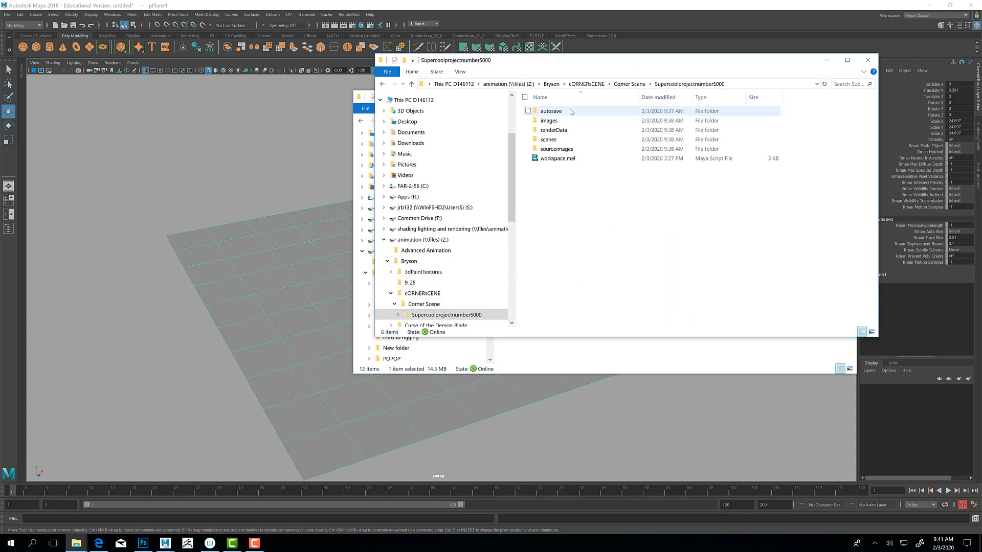
double_click(568, 149)
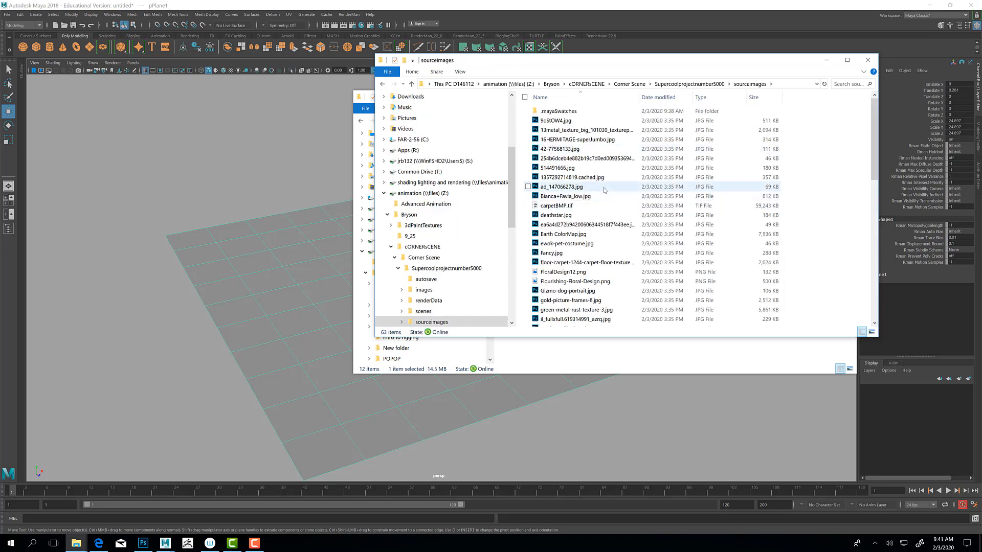
Step: Show the preview pane in the sourceimages folder window and enlarge the window
click(460, 72)
click(422, 88)
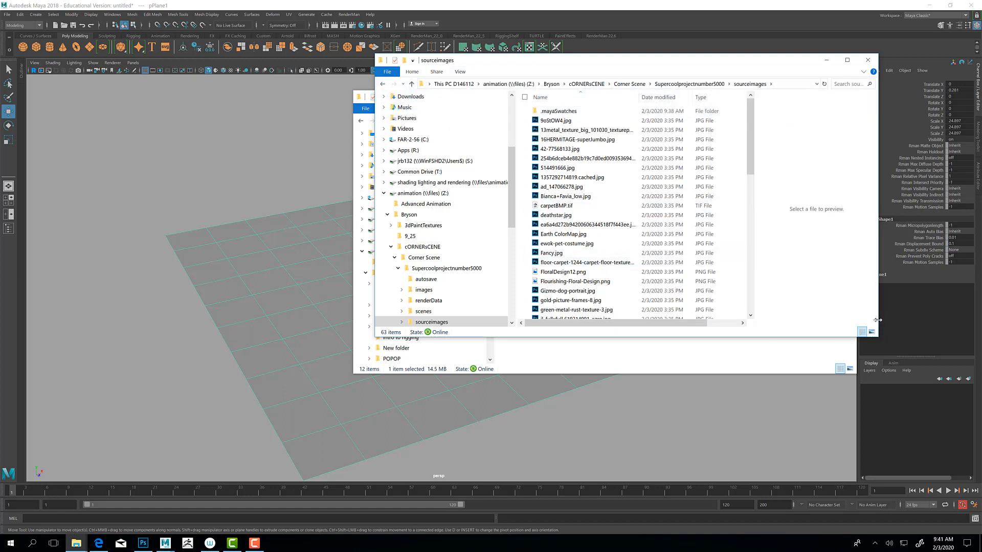
drag(883, 322, 973, 413)
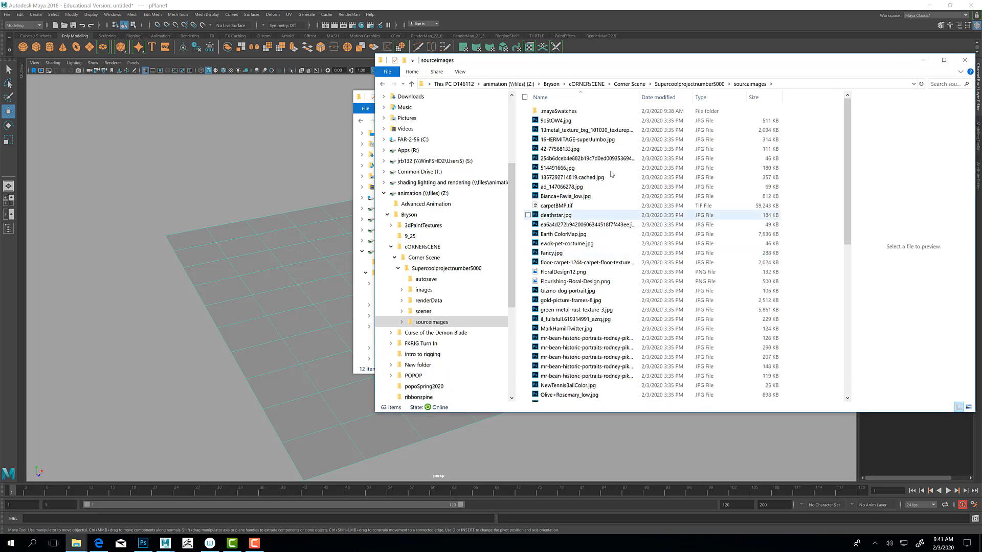
Step: Open CompositedImage.tif from the project's images folder in Photoshop, view the render and close the document
click(642, 84)
double_click(576, 112)
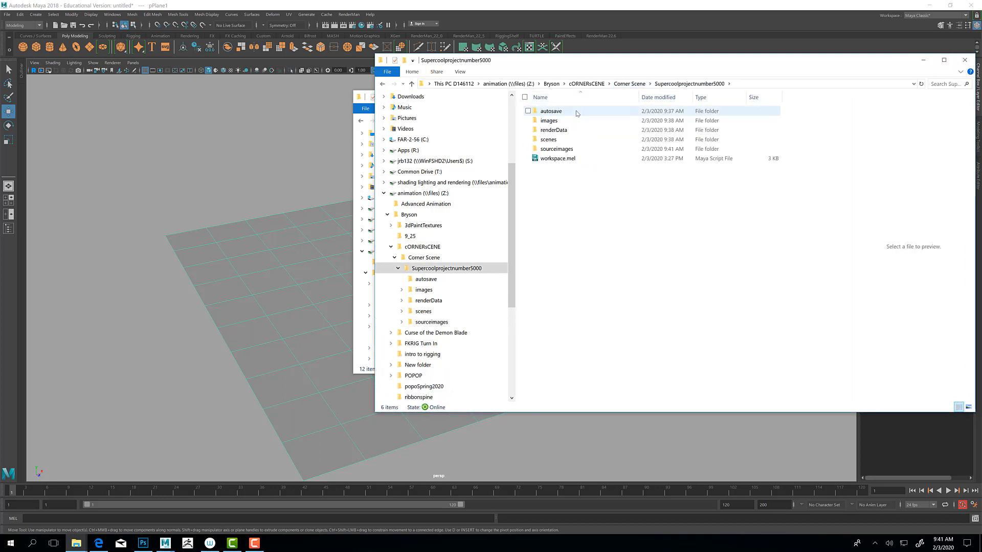
double_click(560, 121)
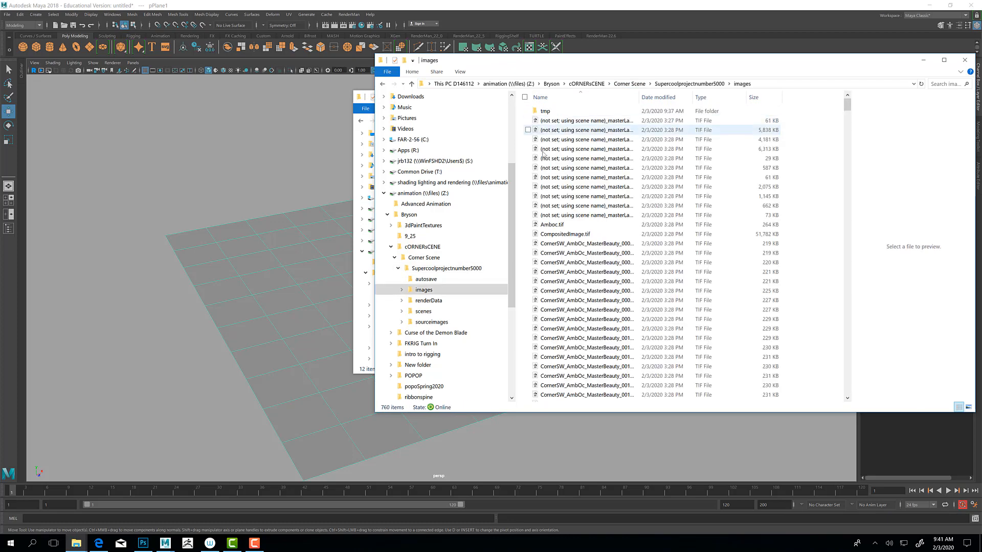
click(559, 122)
click(560, 226)
click(560, 237)
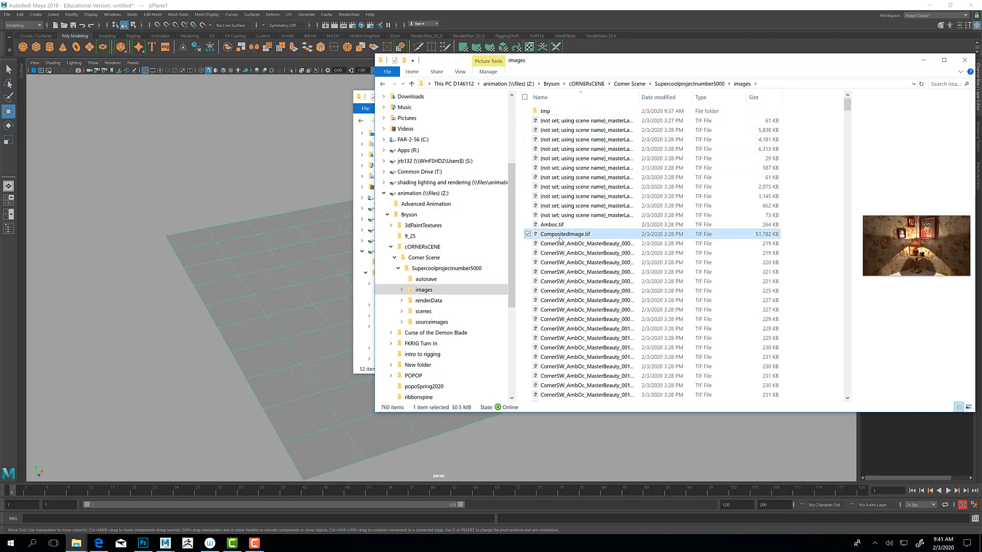
double_click(557, 234)
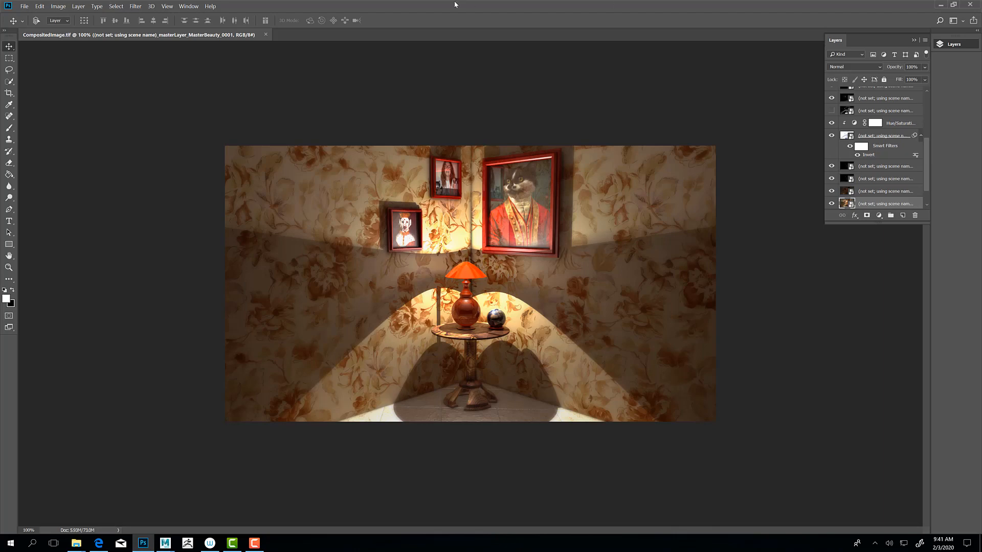
click(265, 35)
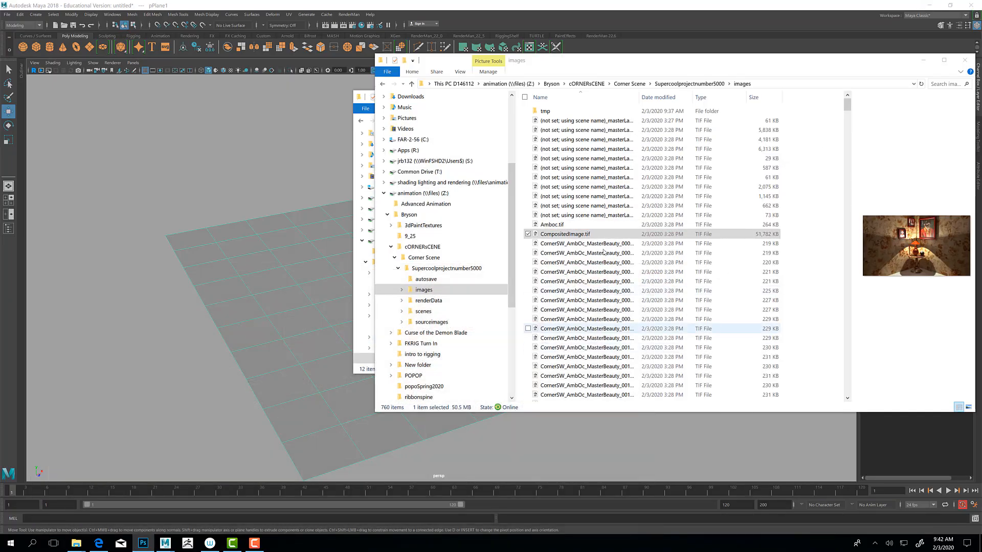
Step: Find Starwars Comp.tif near the end of the images folder, view it in Photoshop and minimize Photoshop
scroll(604, 256, down, 15)
scroll(603, 251, down, 20)
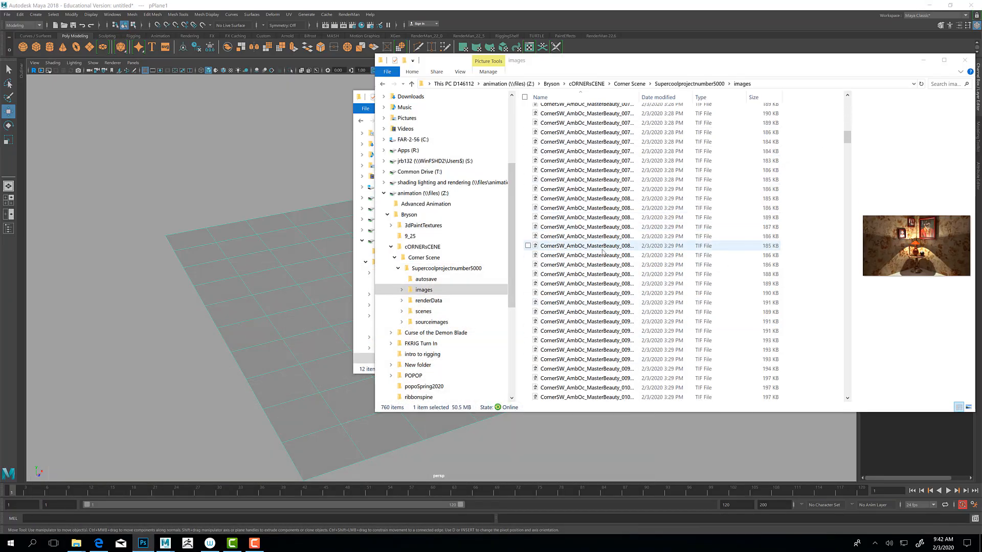
scroll(603, 252, down, 20)
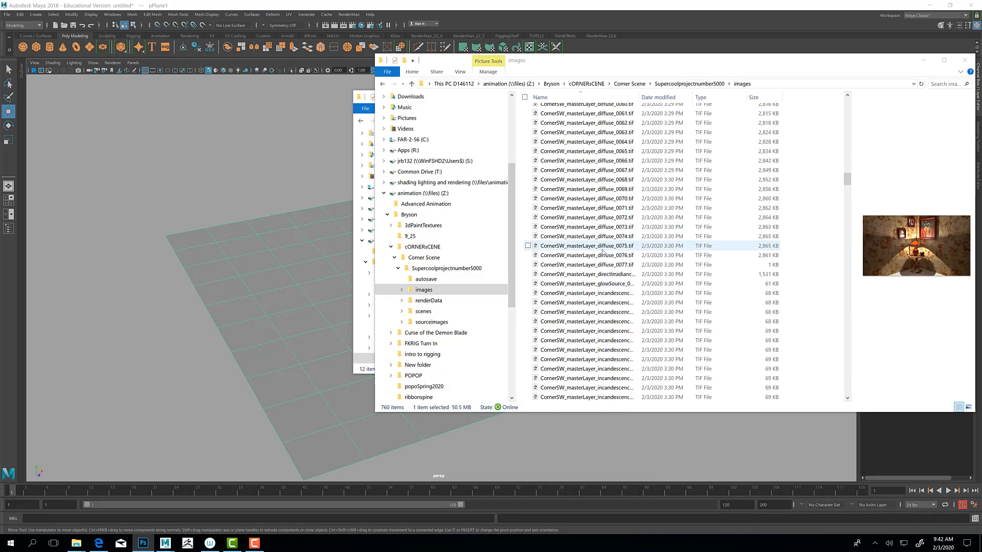
drag(850, 208, 833, 409)
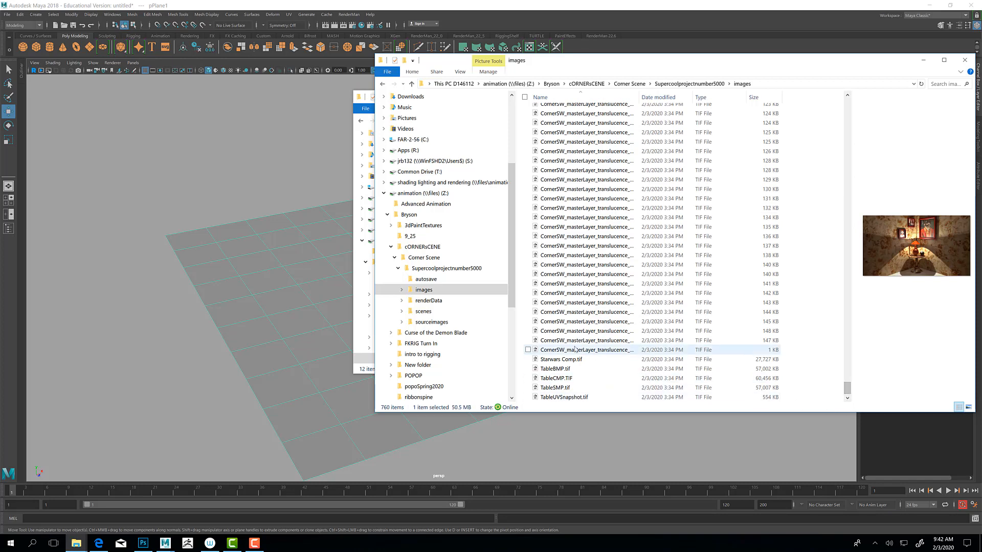
double_click(562, 360)
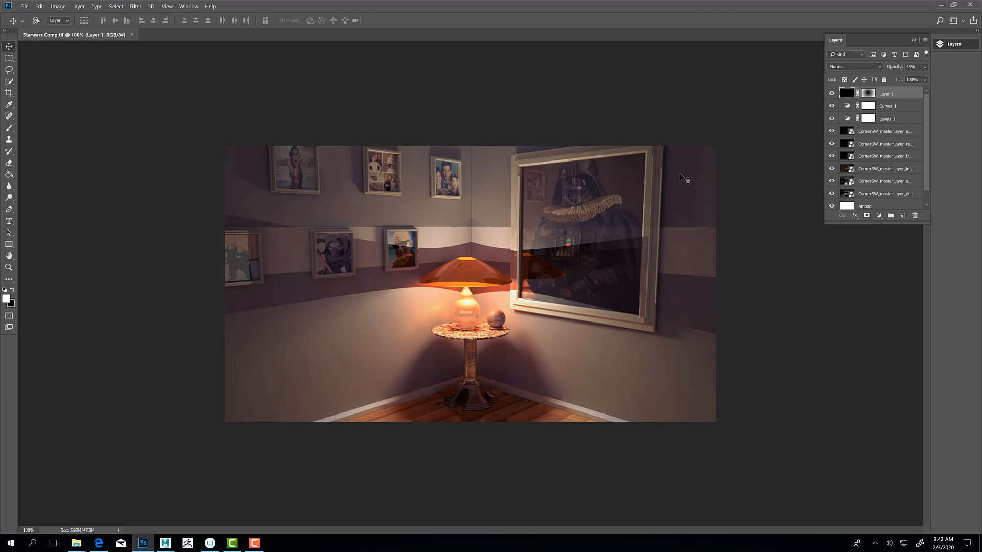
click(941, 6)
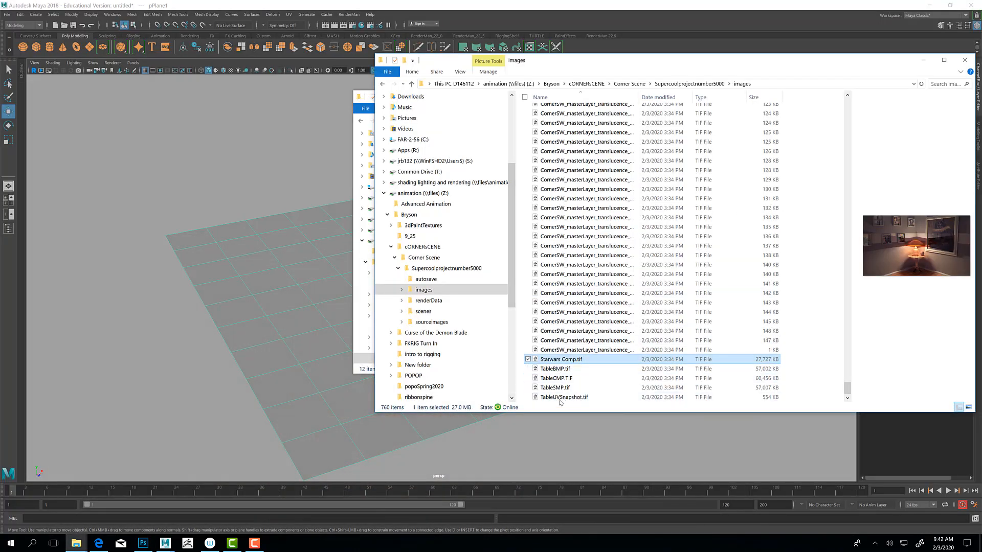
Step: Return to the project's sourceimages folder and preview several portrait and texture images, including Fancy.jpg, Gizmo-dog-portrait.jpg and carpetBMP.tif
click(685, 83)
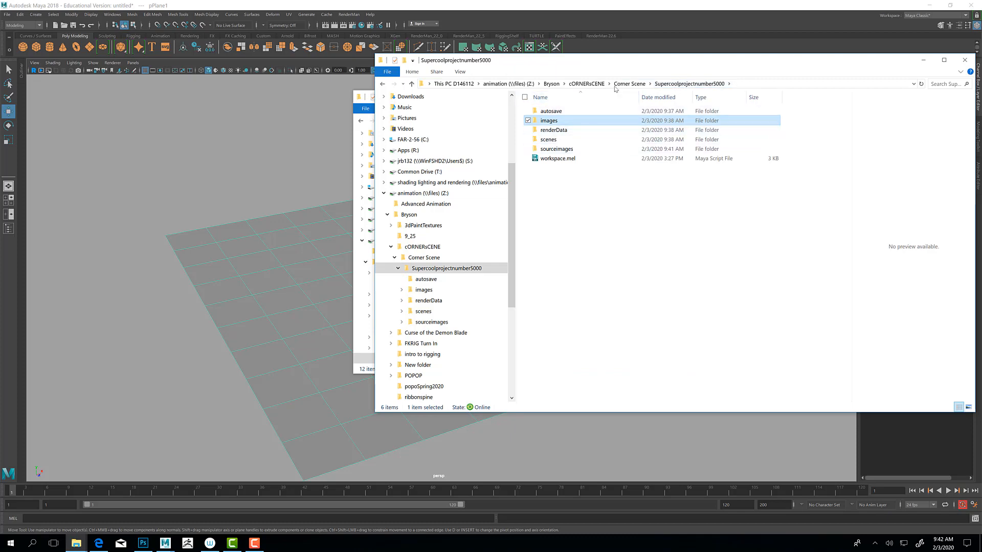
double_click(558, 148)
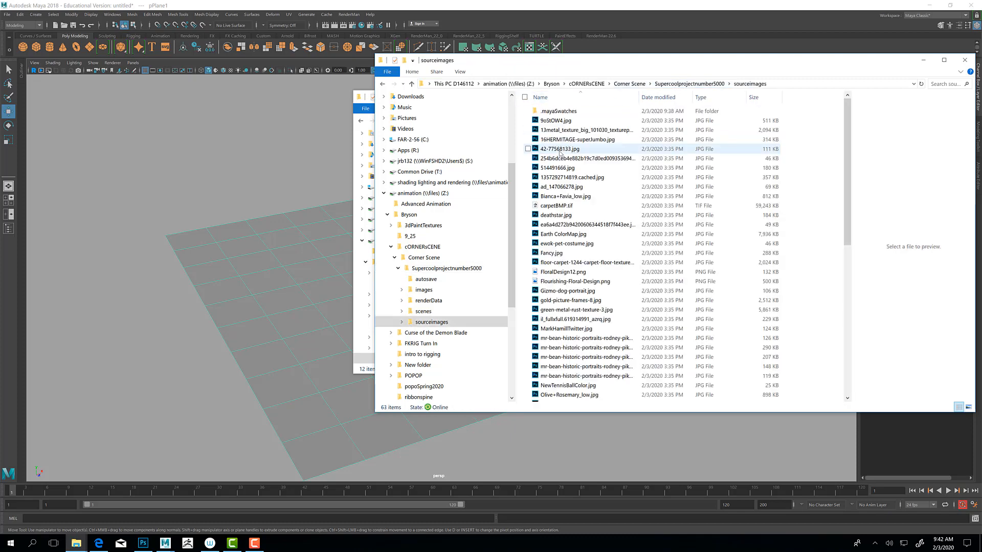
click(558, 159)
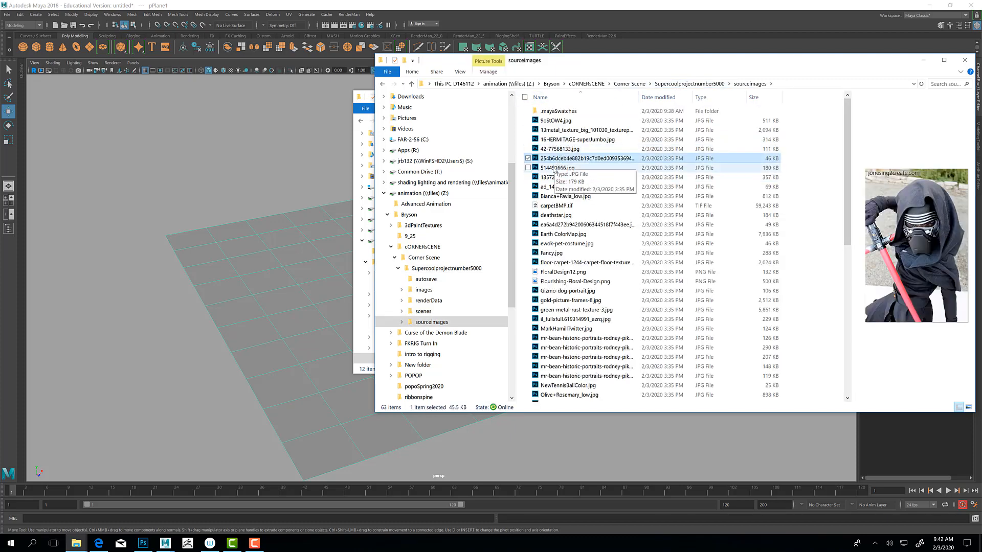
click(556, 177)
click(556, 186)
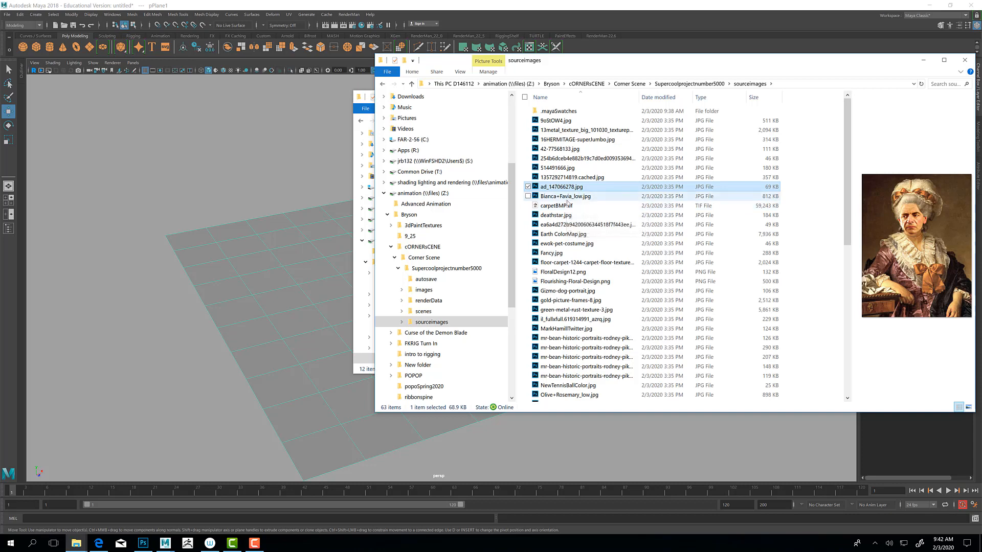
click(569, 225)
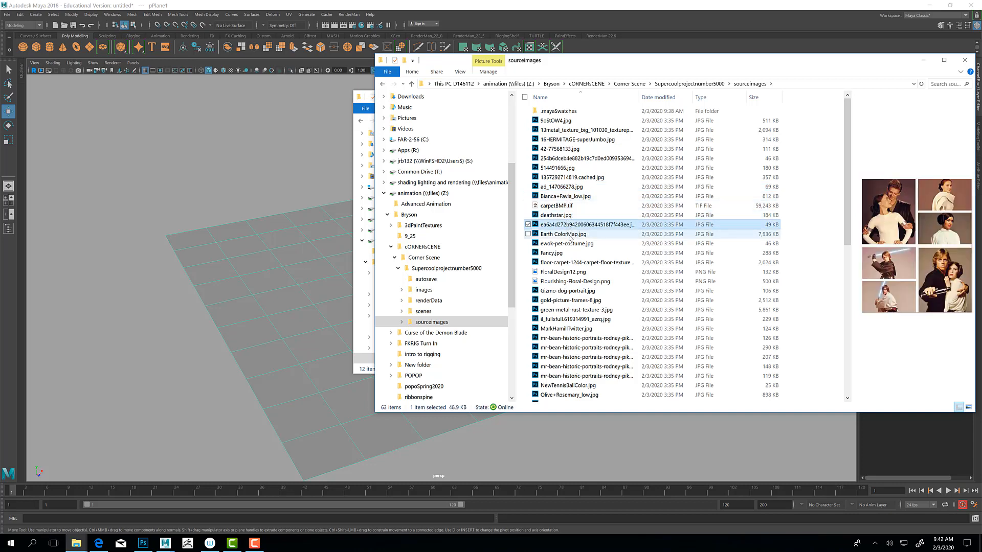
click(571, 235)
click(568, 245)
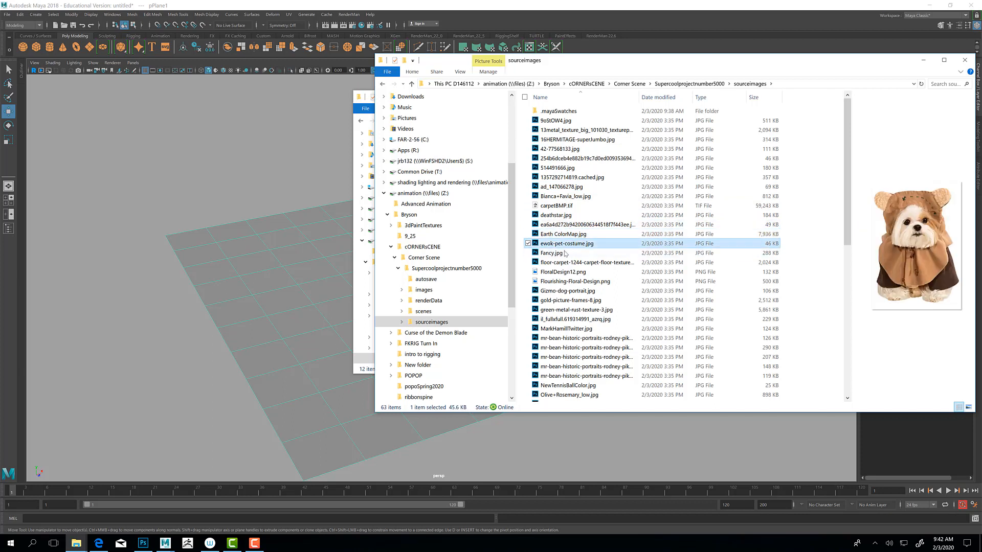
click(563, 254)
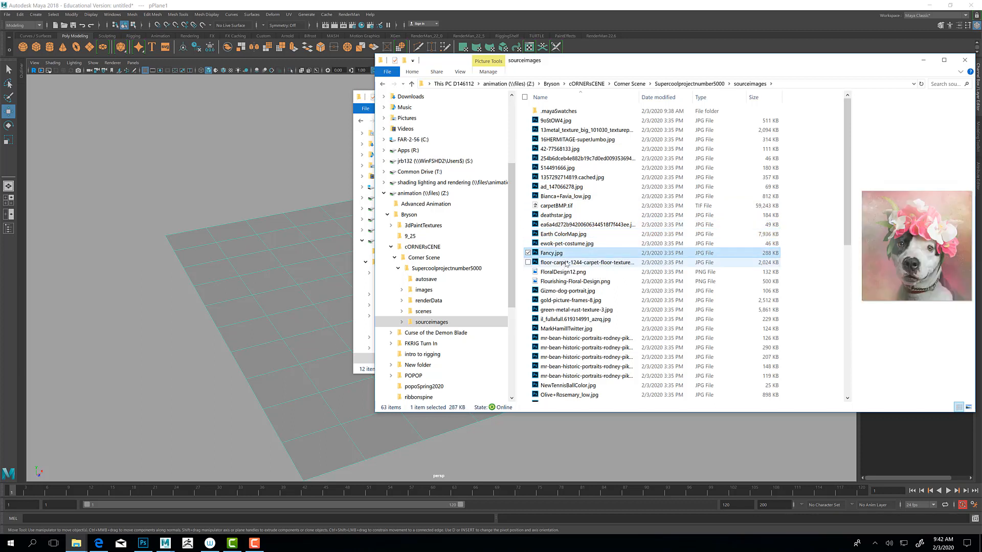
click(566, 263)
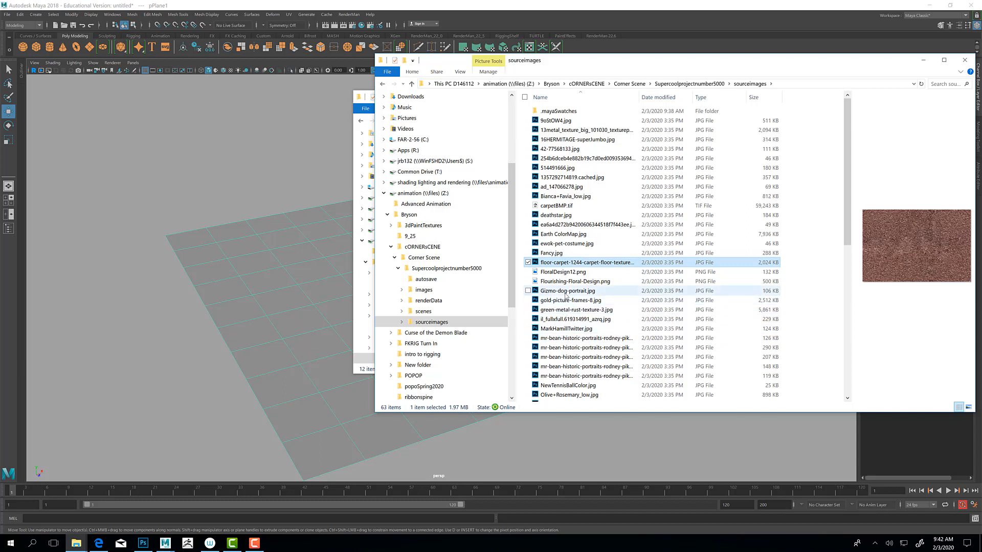
click(566, 294)
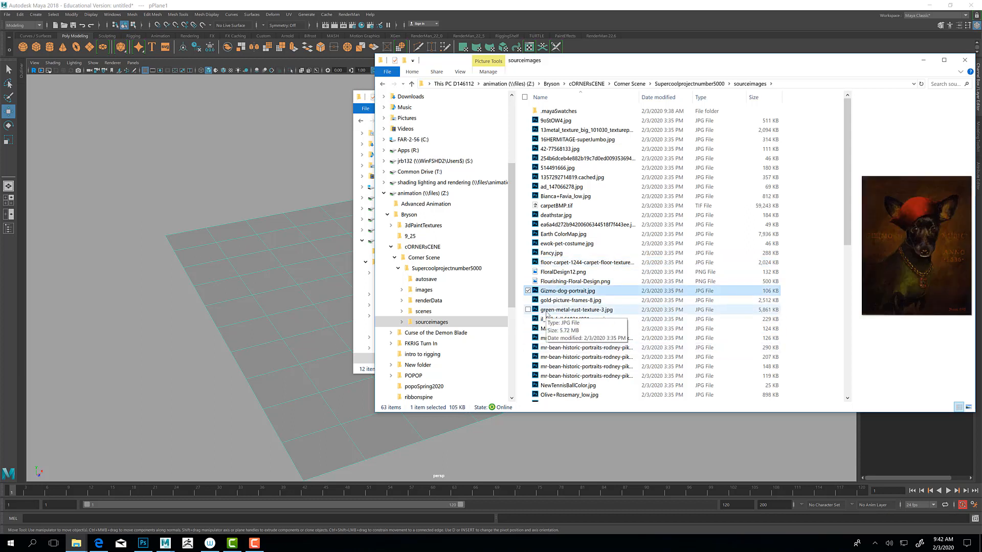
click(574, 206)
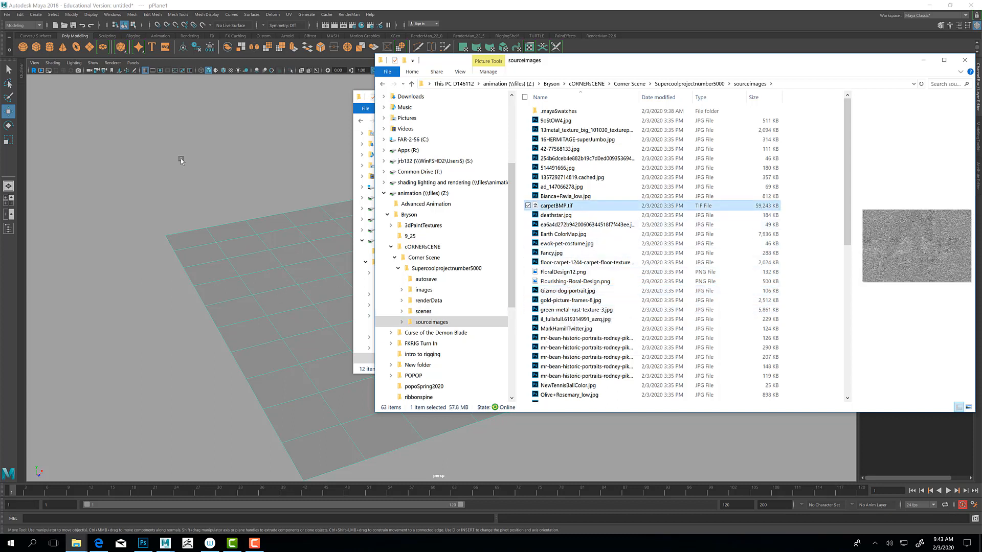
Step: Switch to Maya and set its project to the Supercoolprojectnumber5000 folder inside cORNERsCENE's Corner Scene folder on the animation (Z:) drive
click(8, 14)
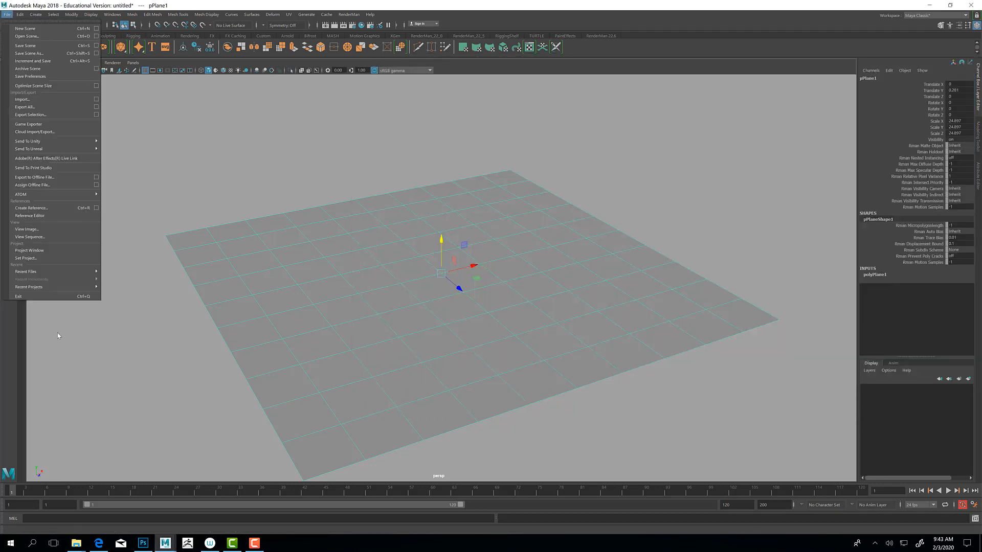
mouse_move(51, 272)
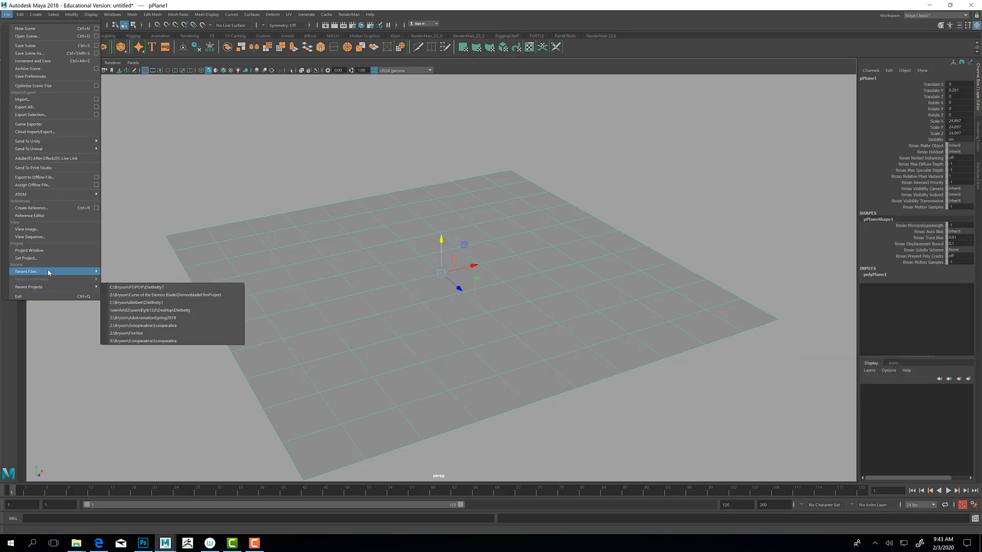
click(49, 259)
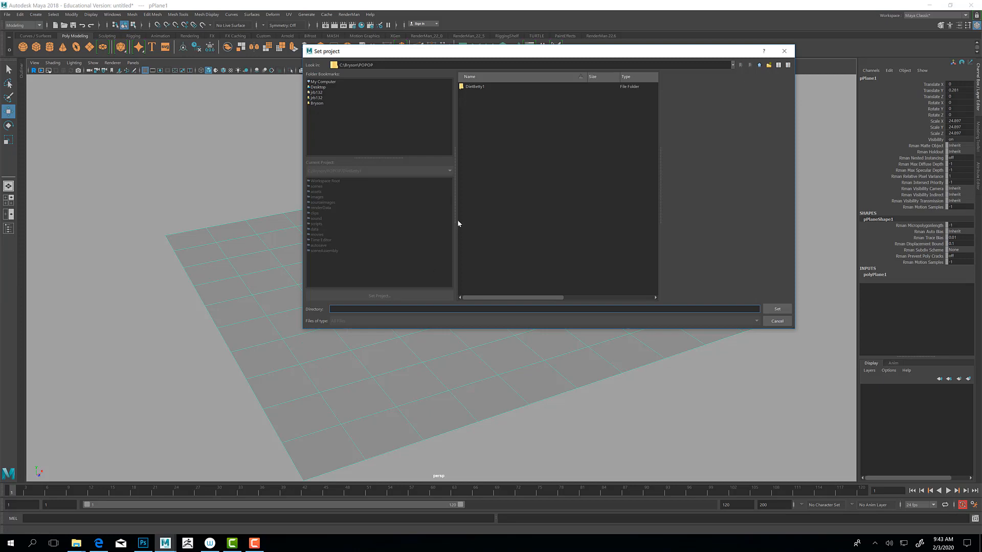
click(327, 82)
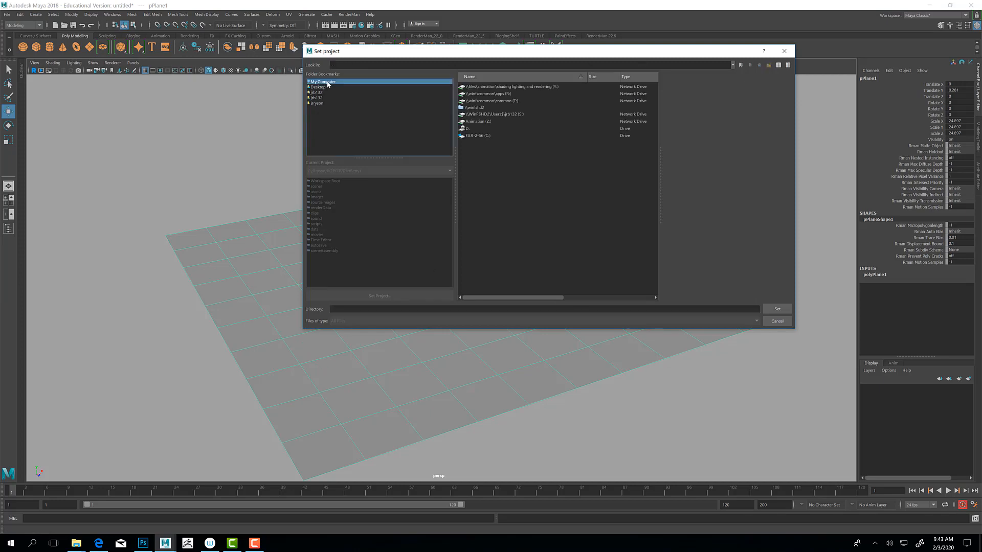
double_click(474, 122)
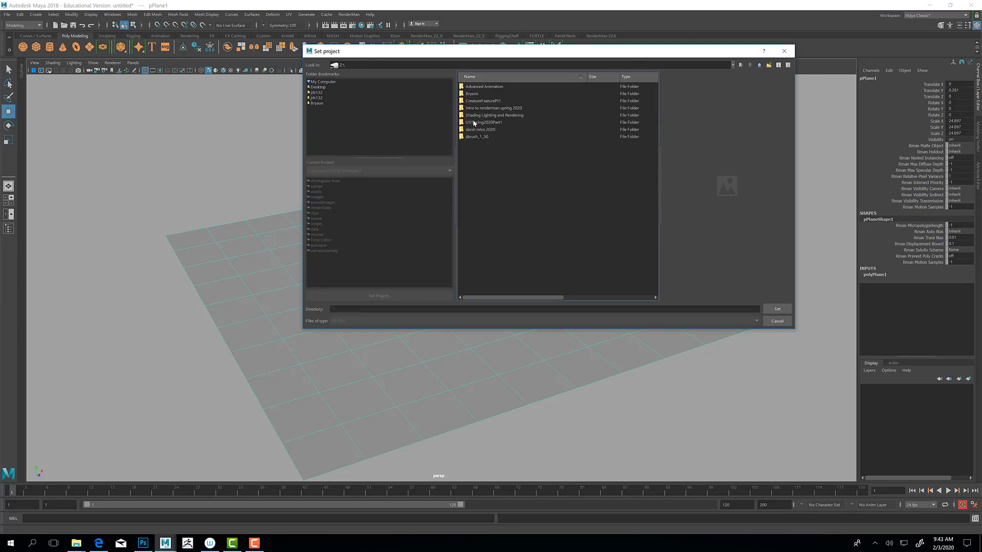
double_click(472, 94)
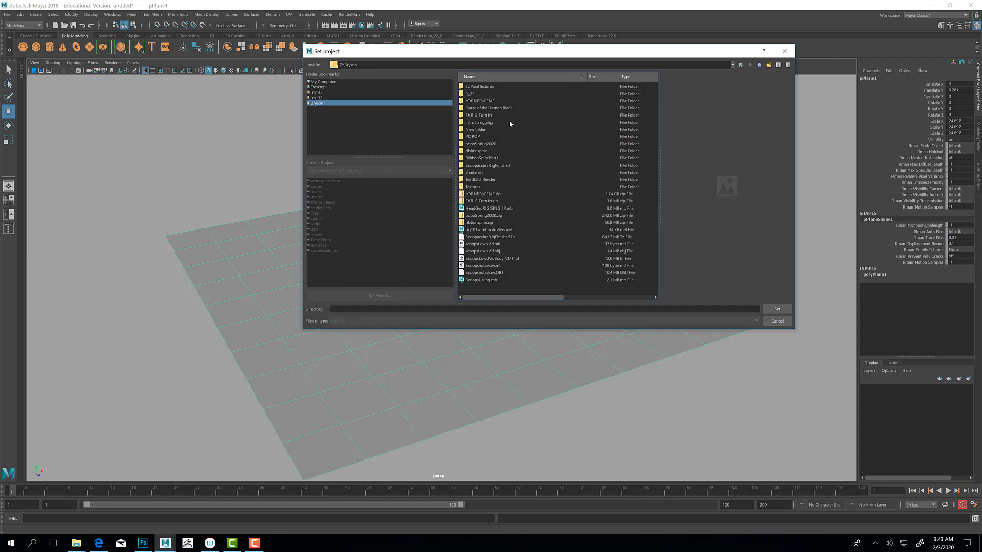
double_click(488, 101)
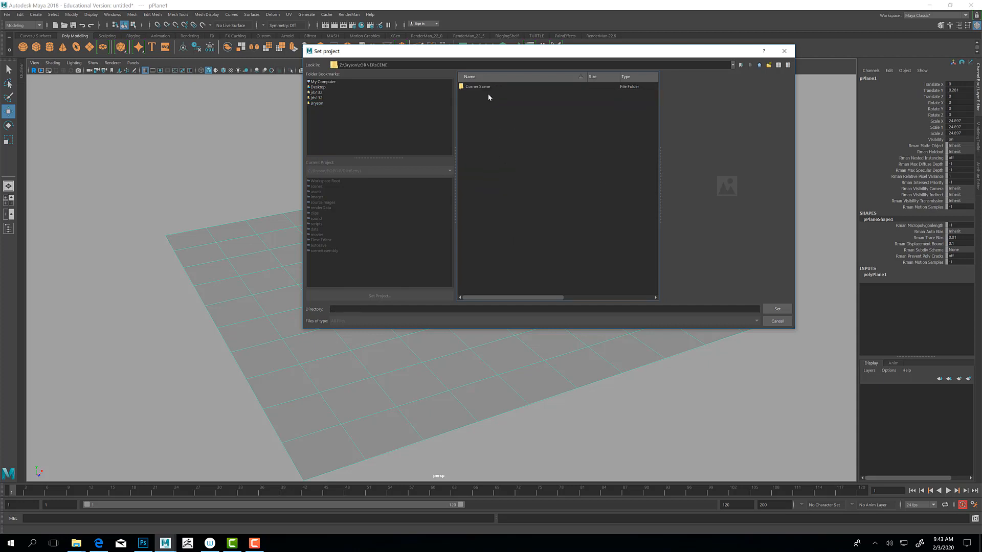
double_click(490, 87)
double_click(490, 88)
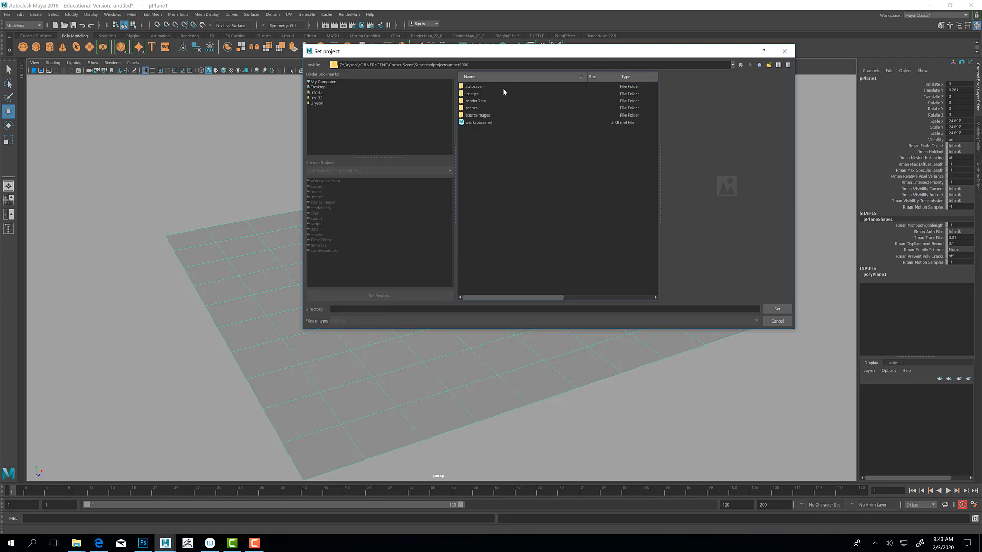
click(760, 65)
click(520, 87)
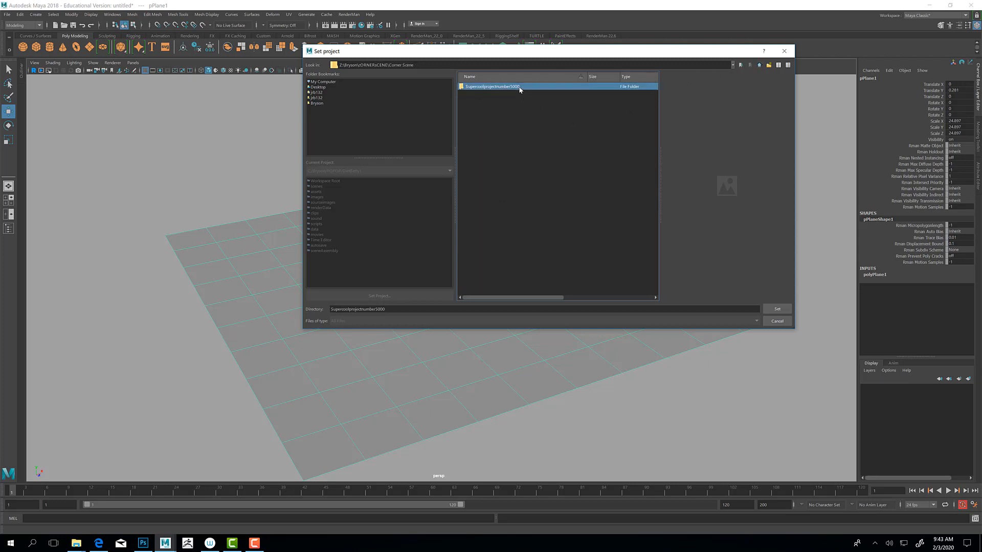
click(778, 309)
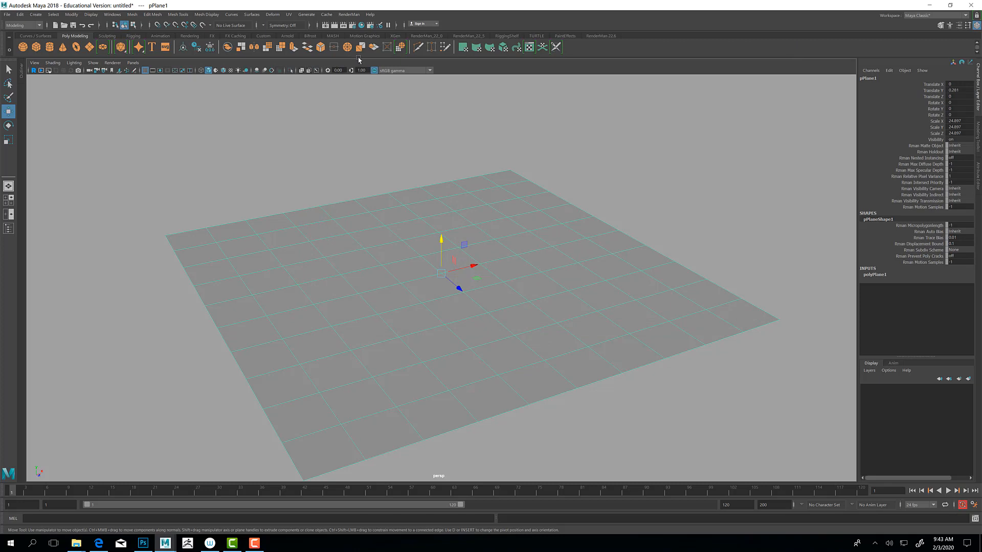
Step: Create a RenderMan PxrRectLight in the scene with the plane
alt+drag(309, 191, 279, 205)
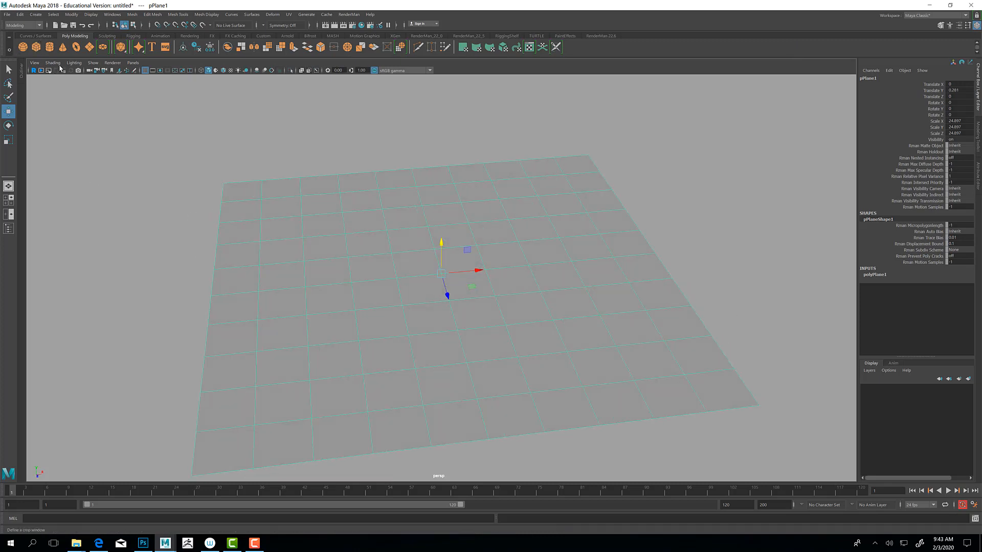
click(600, 36)
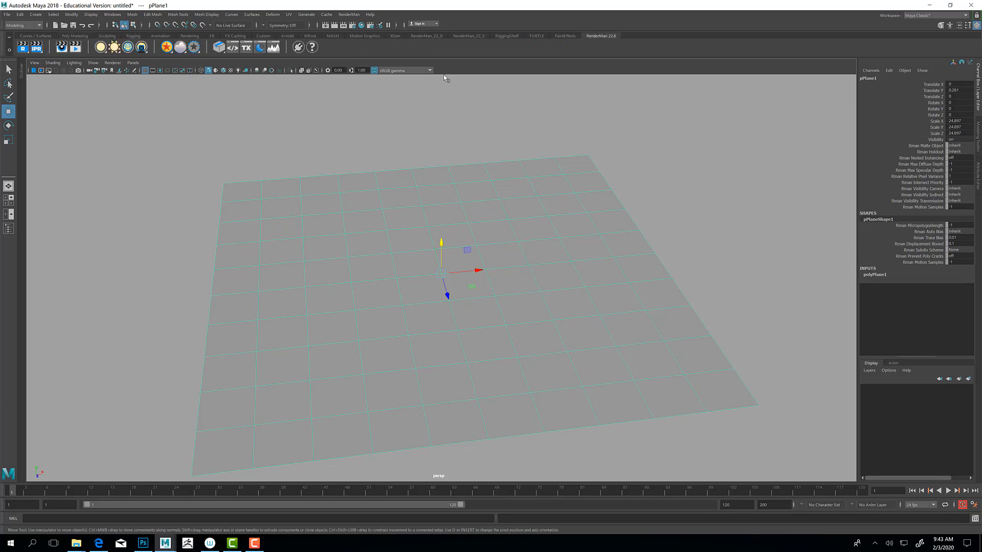
right_click(103, 47)
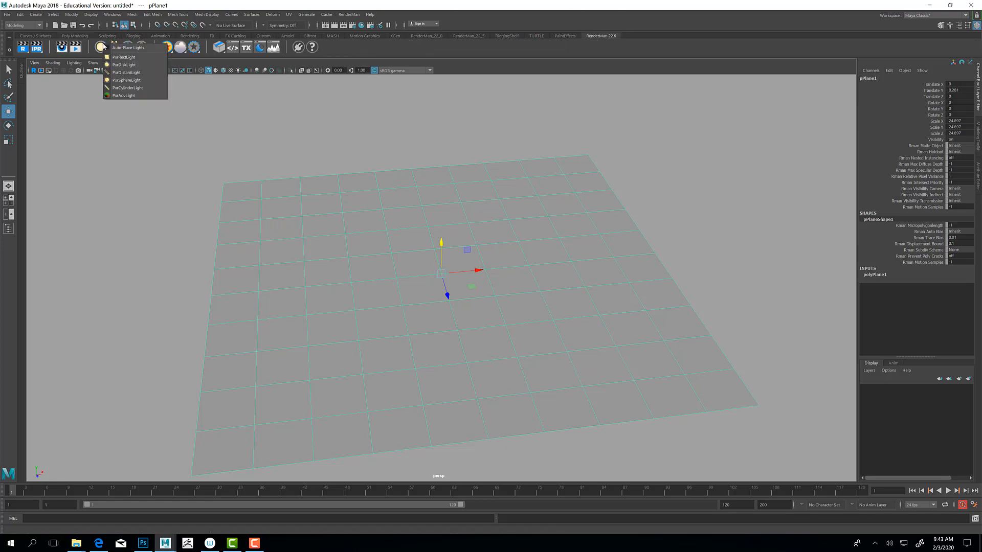
click(132, 58)
Step: Scale the rectangle light uniformly to about 7.17 and move it above the plane to about X 7.04, Y 6.69, Z -0.42
alt+drag(256, 184, 385, 268)
key(r)
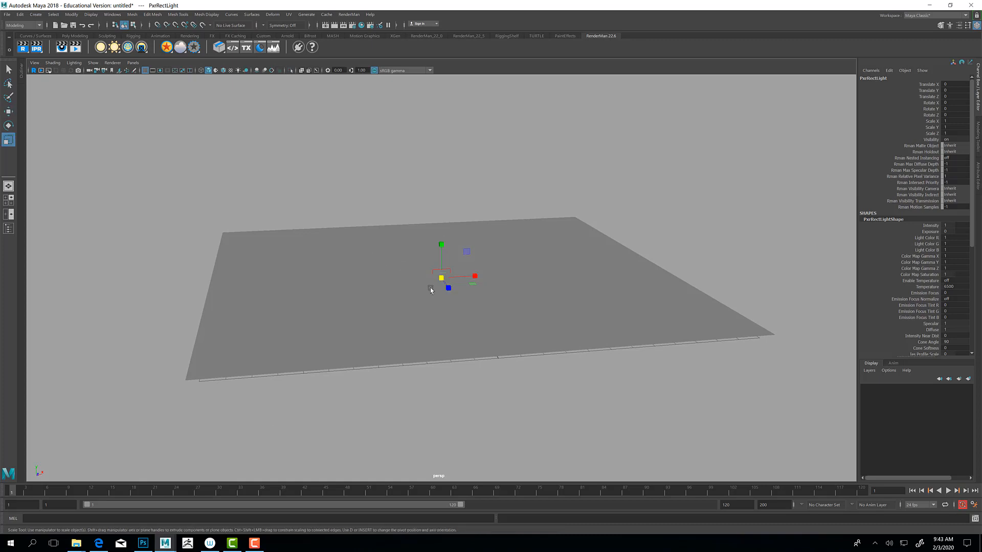
key(w)
drag(437, 285, 658, 155)
key(r)
Step: Rotate the rectangle light to about -39.9° in X and 88.1° in Y so it points down at the plane
key(e)
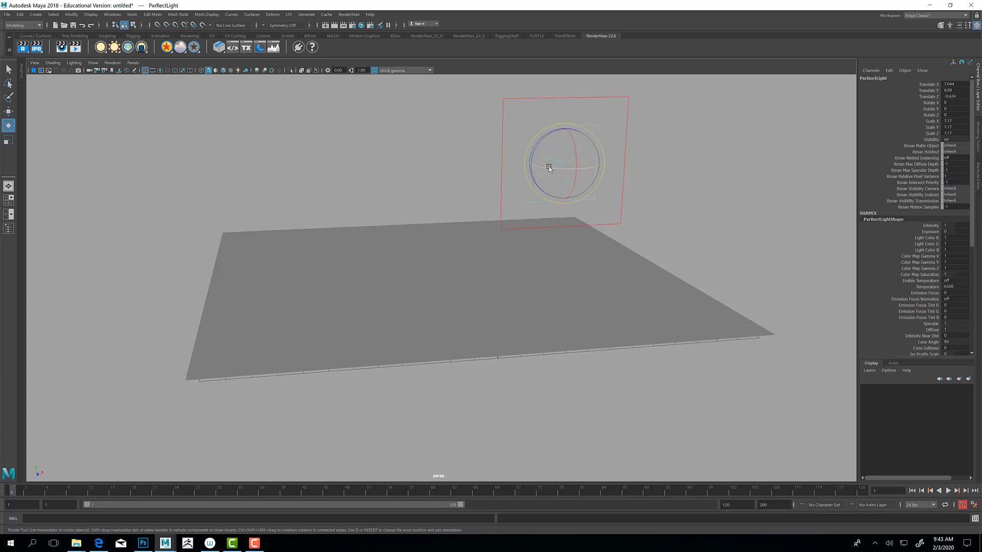
drag(545, 162, 590, 166)
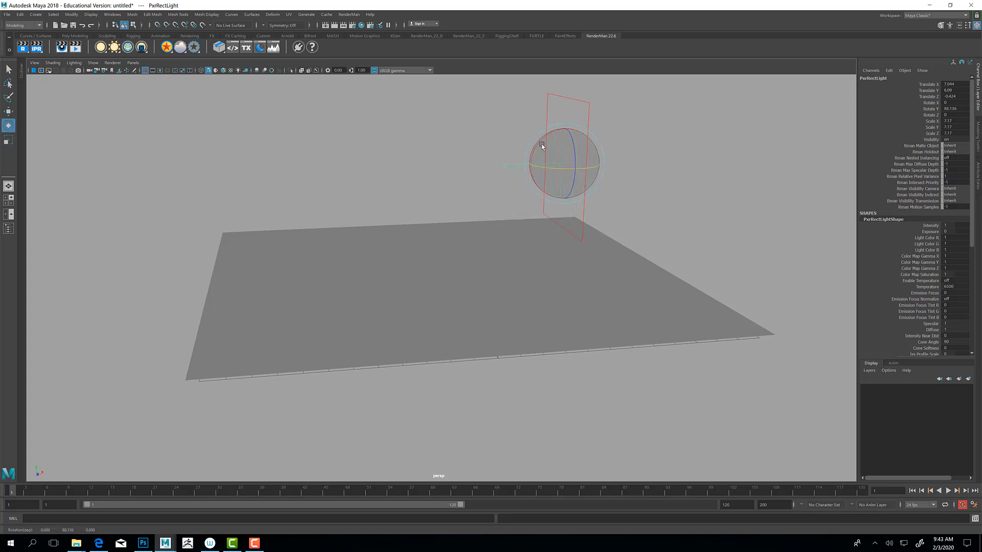
drag(539, 147, 481, 200)
Step: Enlarge the rectangle light uniformly to a scale of about 13.74, and widen it along X to about 25.3
alt+middle_drag(449, 235, 473, 260)
scroll(473, 259, up, 1)
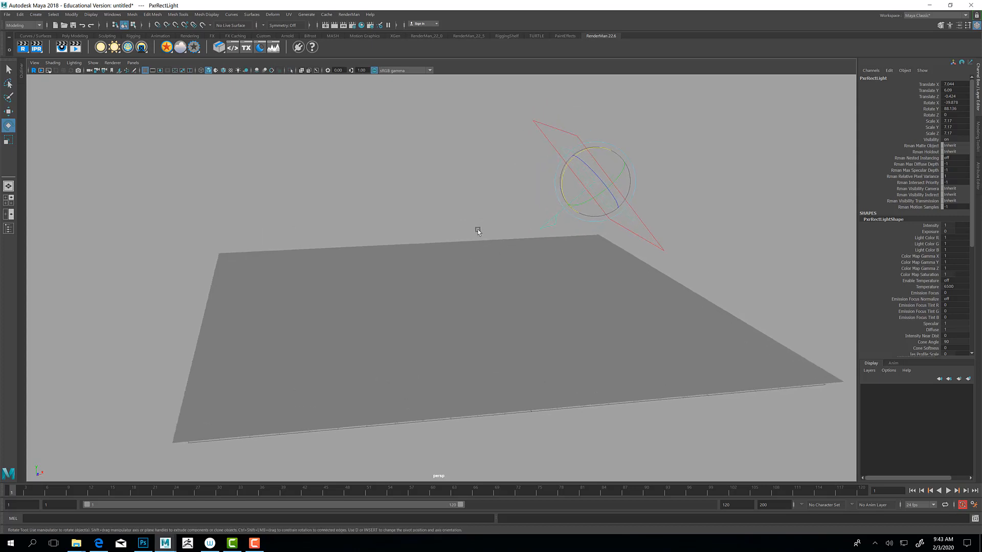
alt+drag(478, 228, 470, 235)
key(r)
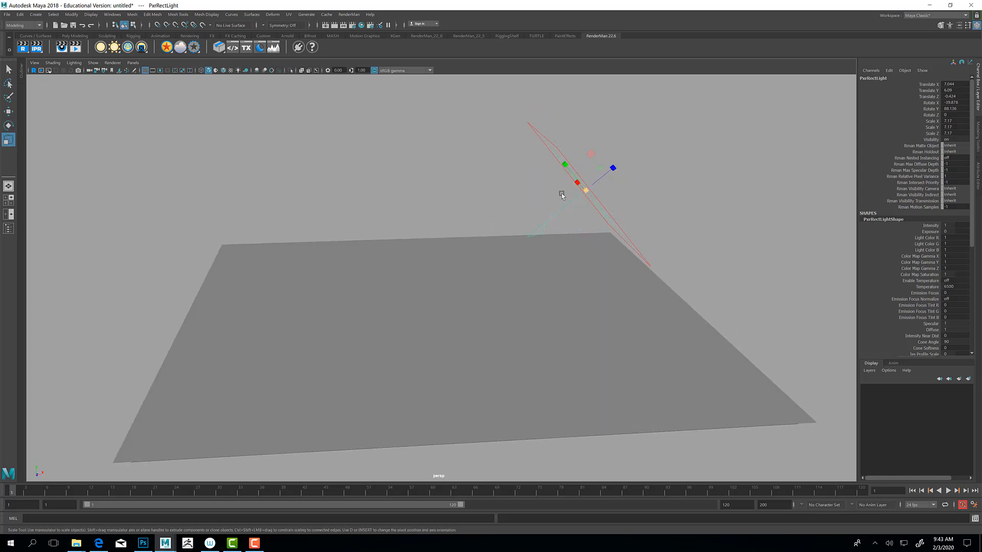
alt+drag(572, 190, 714, 193)
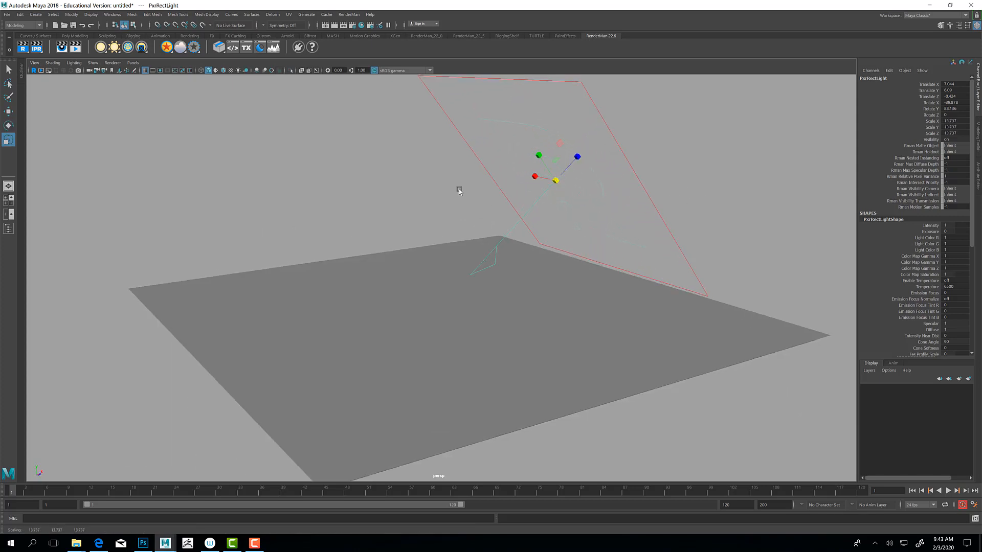
drag(534, 176, 408, 217)
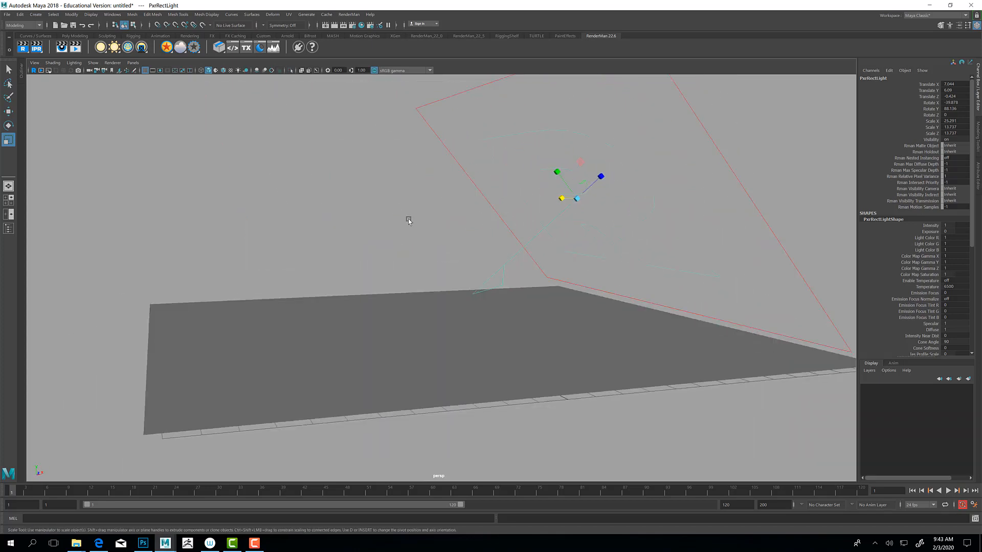
Step: Switch the perspective viewport to the RenderMan renderer for a live render of the lit plane
click(135, 63)
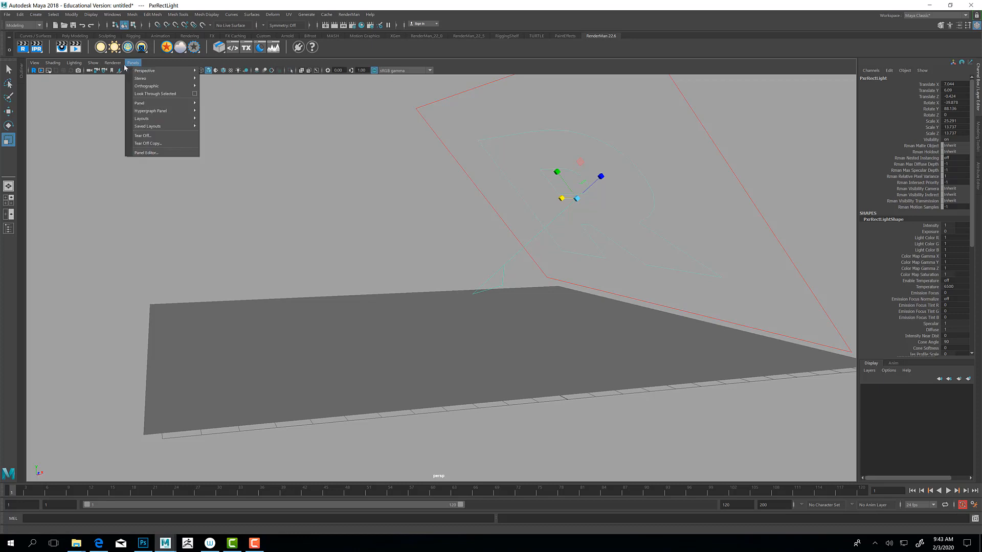
mouse_move(112, 65)
click(119, 84)
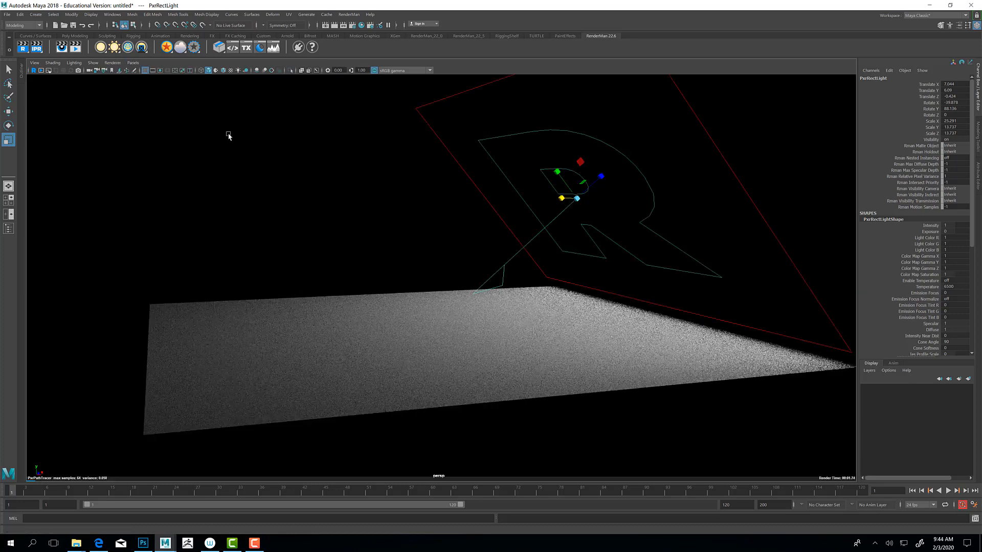
Step: Assign a new PxrSurface material to the plane and show the material's settings in the Attribute Editor
click(267, 336)
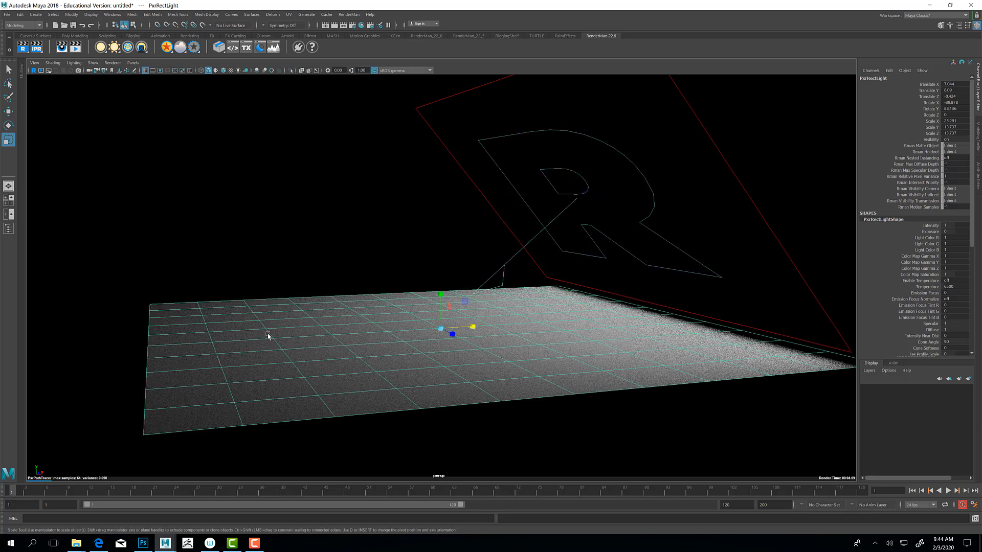
click(166, 47)
click(186, 49)
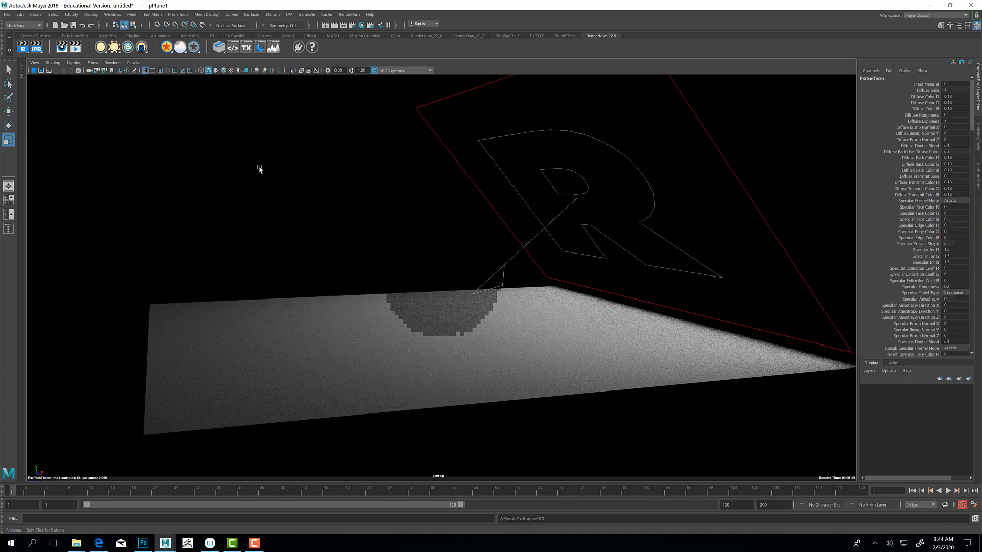
click(978, 174)
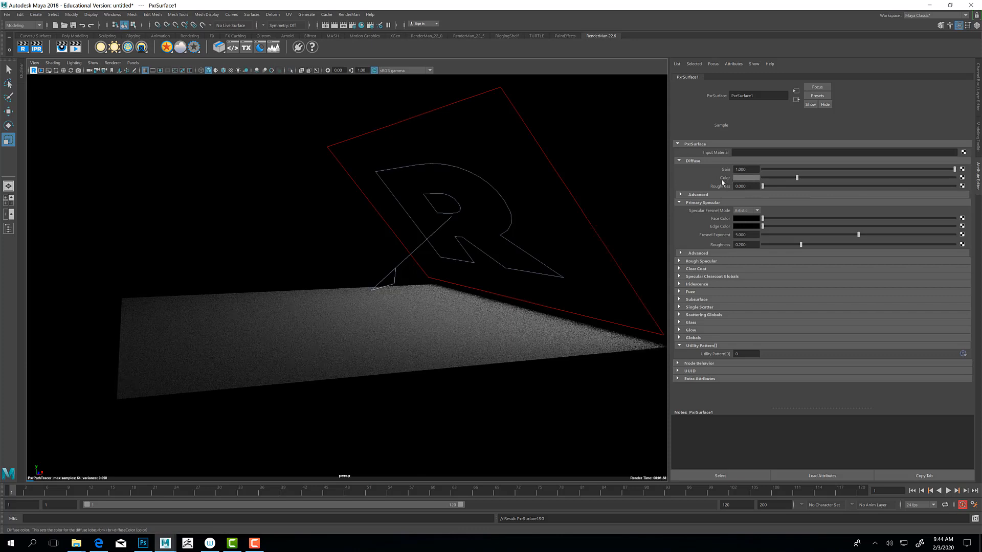
Step: Open the Hypershade, graph the PxrSurface1 network and move the PxrSurface1 node away from its shading group
click(352, 16)
click(351, 16)
click(361, 25)
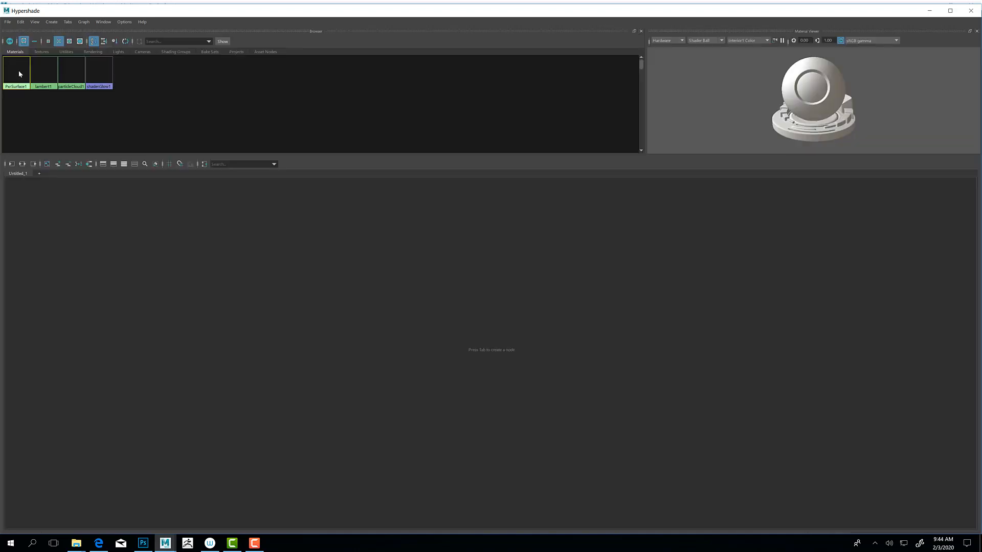
right_click(19, 70)
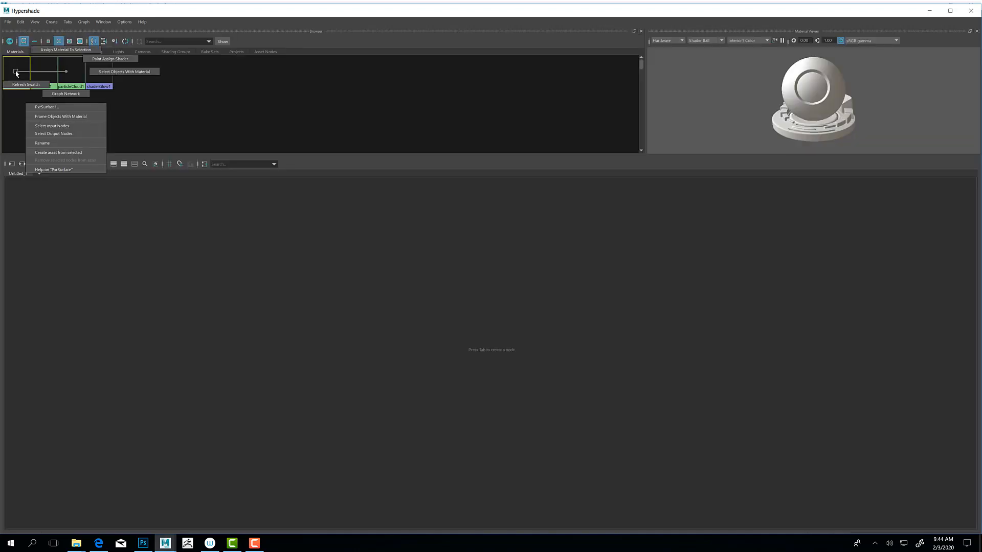
click(66, 94)
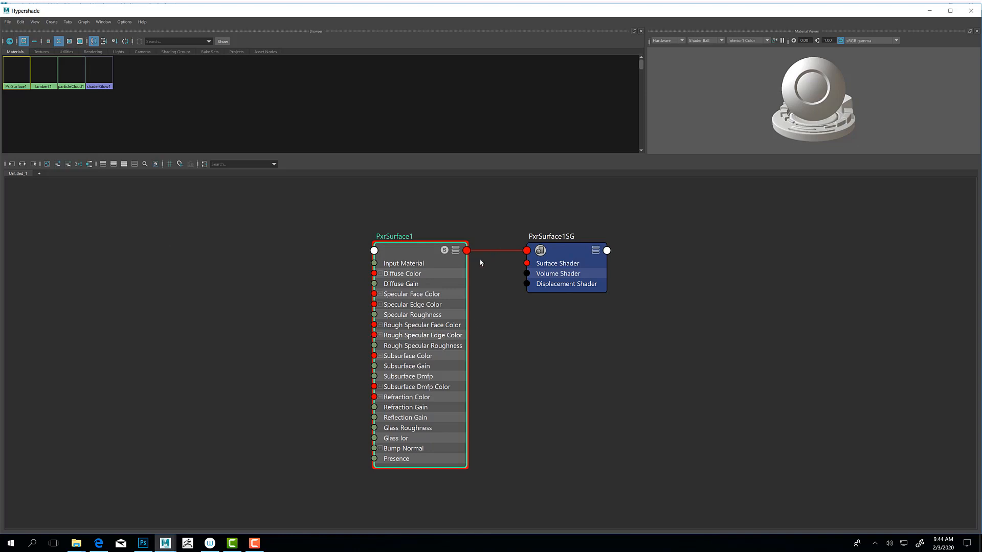
drag(422, 251, 391, 257)
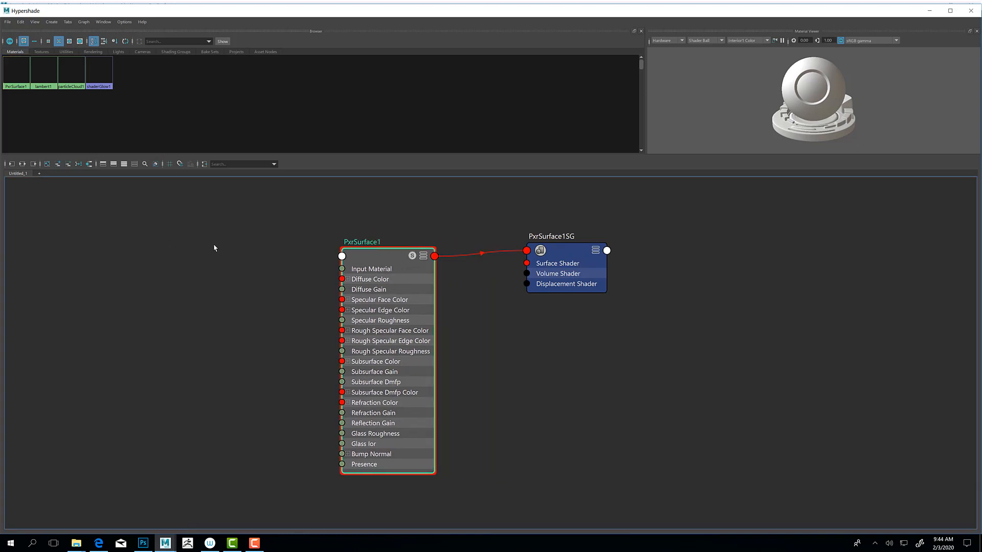
Step: Create a PxrTexture node in the graph and place it beside PxrSurface1's inputs
click(231, 276)
key(Tab)
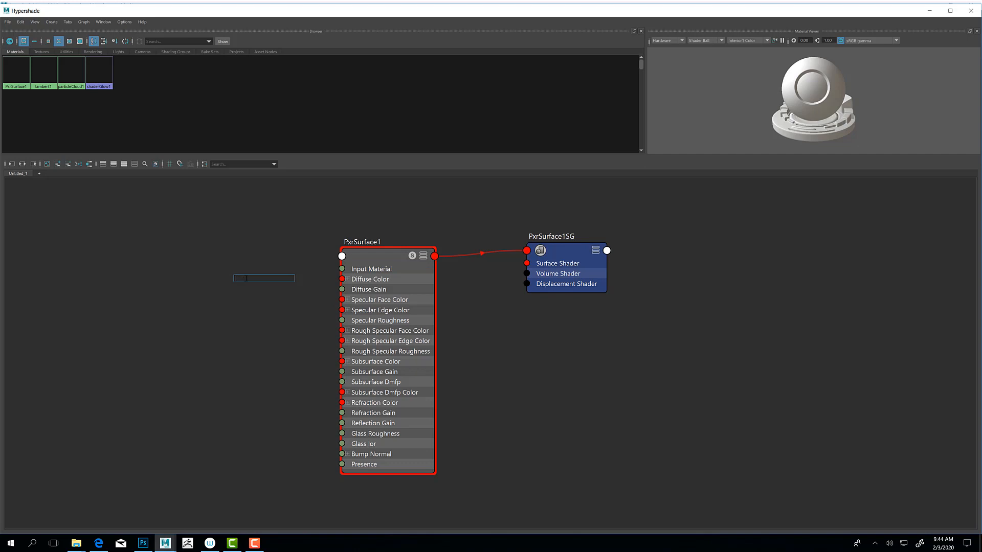
text(pxrtex)
click(253, 285)
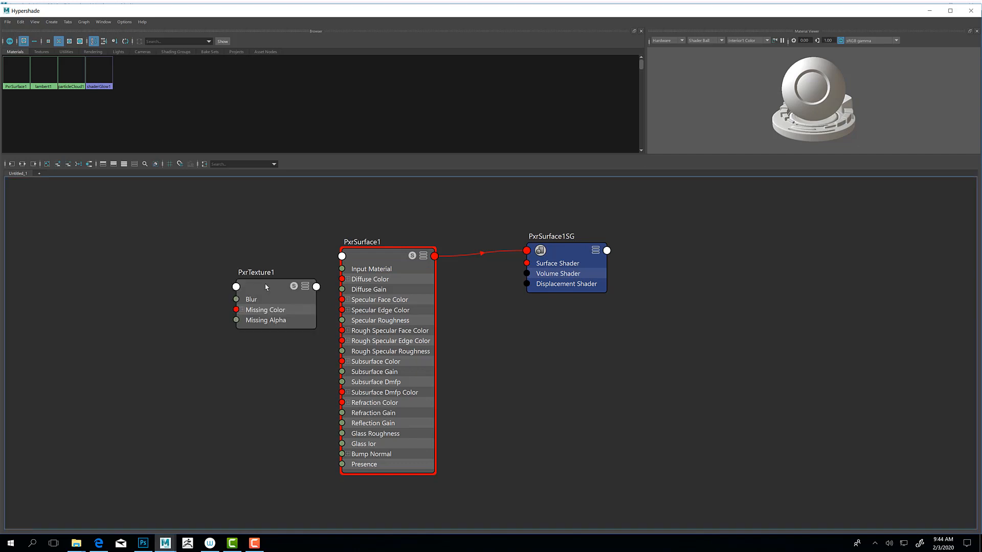
drag(265, 287, 264, 270)
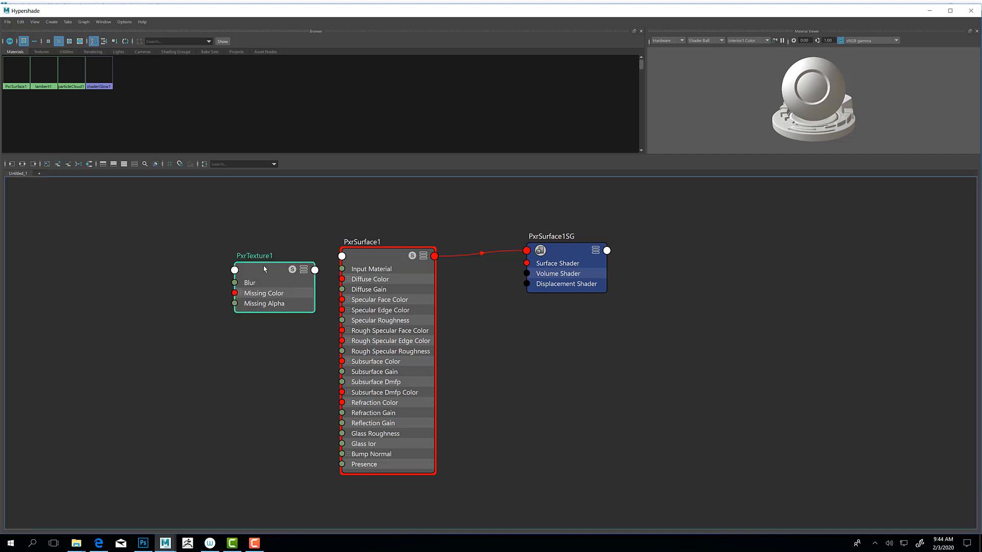
Step: Restore the Hypershade from full screen, narrow it and position it so both nodes and the Attribute Editor are visible
double_click(602, 11)
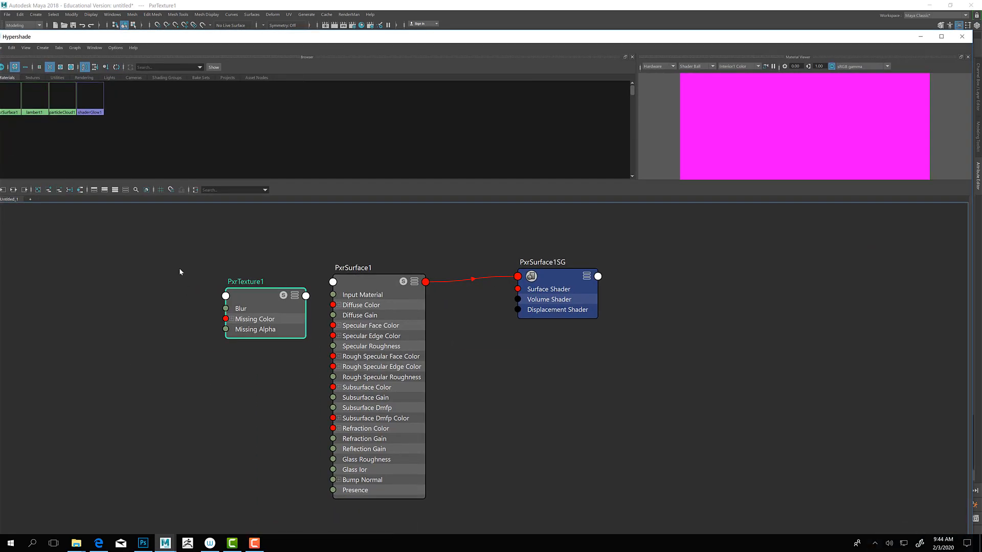
click(384, 102)
drag(411, 39, 285, 50)
drag(848, 120, 328, 121)
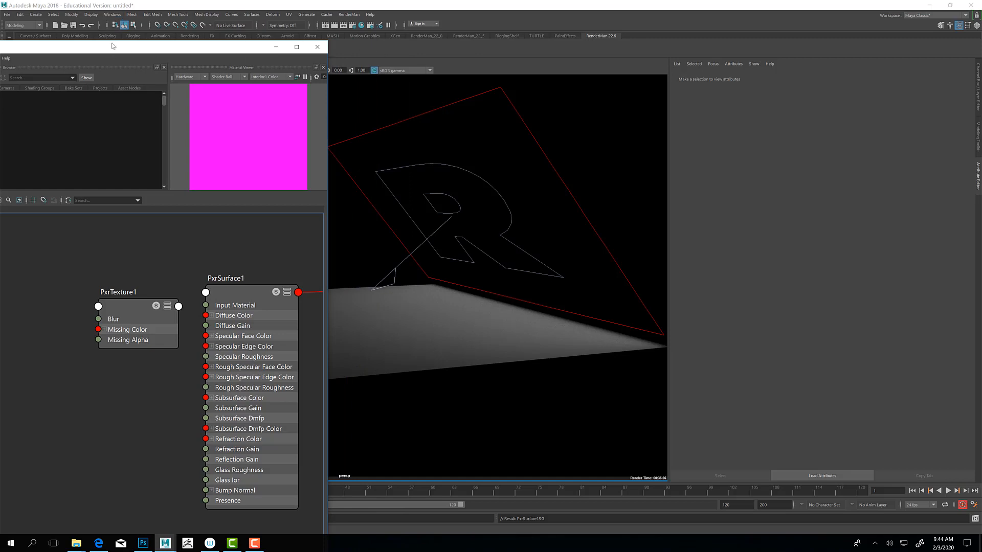
drag(112, 46, 369, 30)
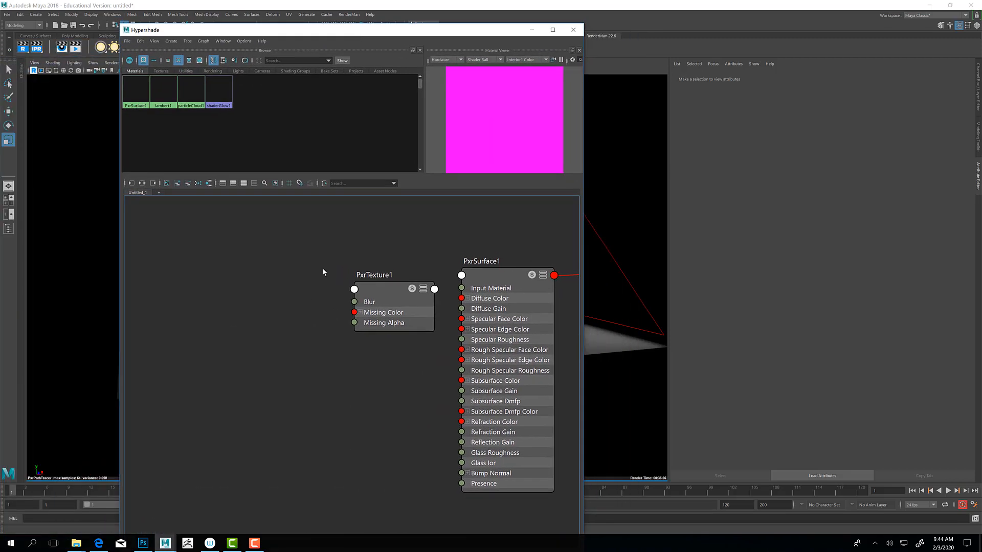
Step: Move PxrTexture1 farther from PxrSurface1 and browse for its texture file in the project's sourceimages folder
drag(391, 293, 347, 276)
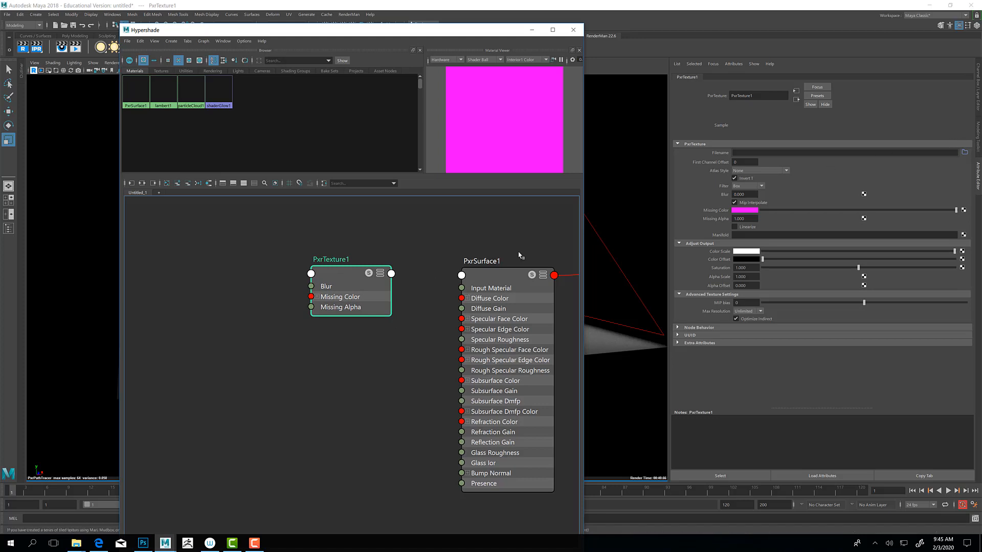
drag(346, 283, 341, 265)
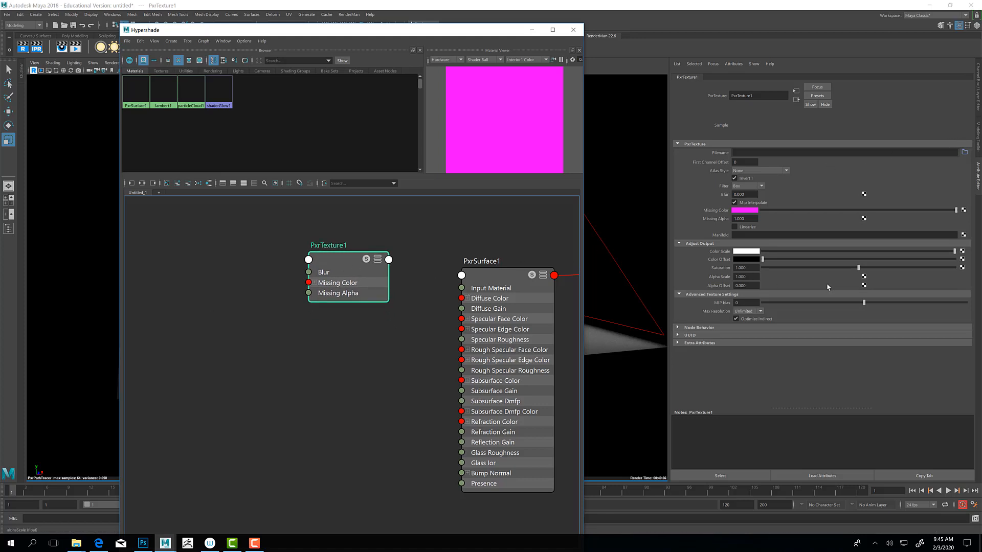
click(965, 153)
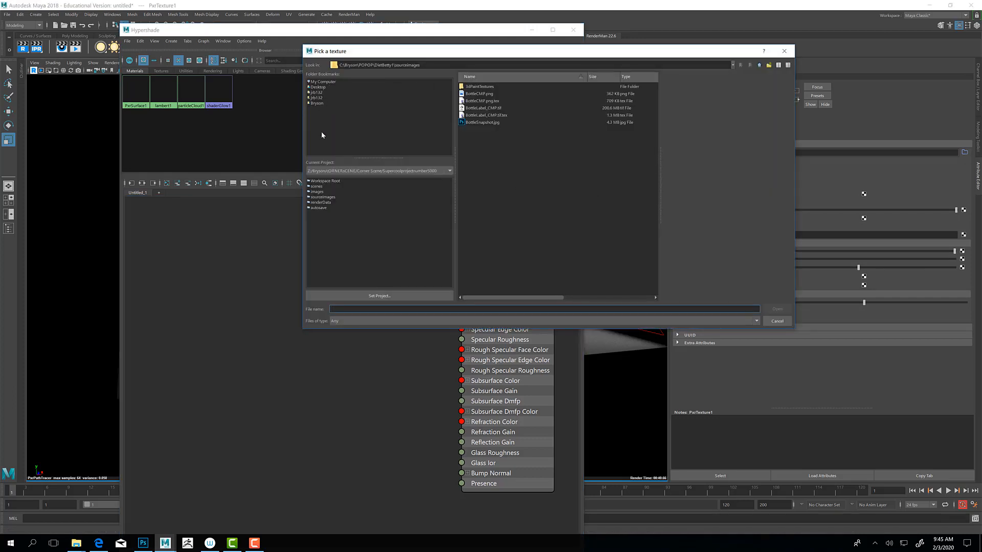
click(321, 198)
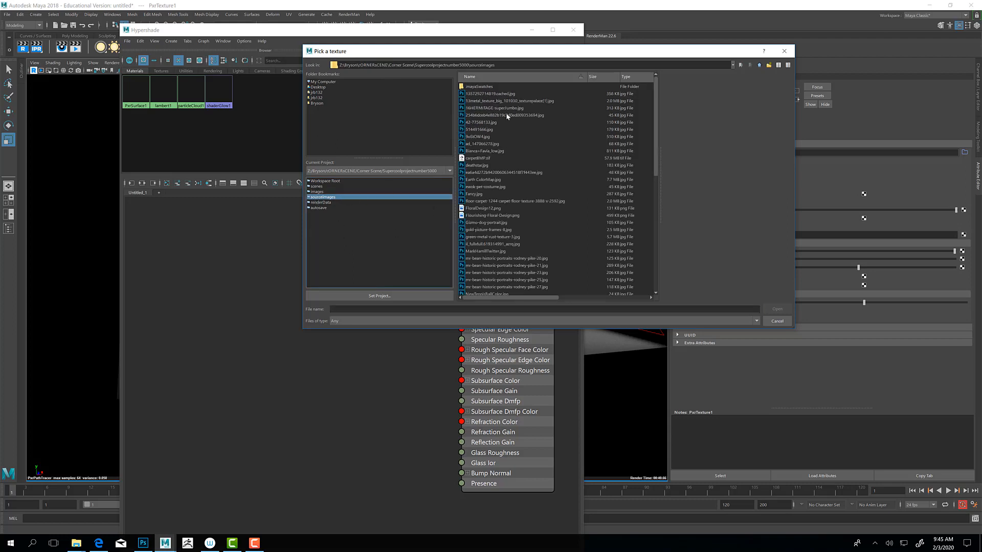
Step: Preview the images in the sourceimages folder to find a suitable tile texture for the plane
click(477, 158)
click(485, 202)
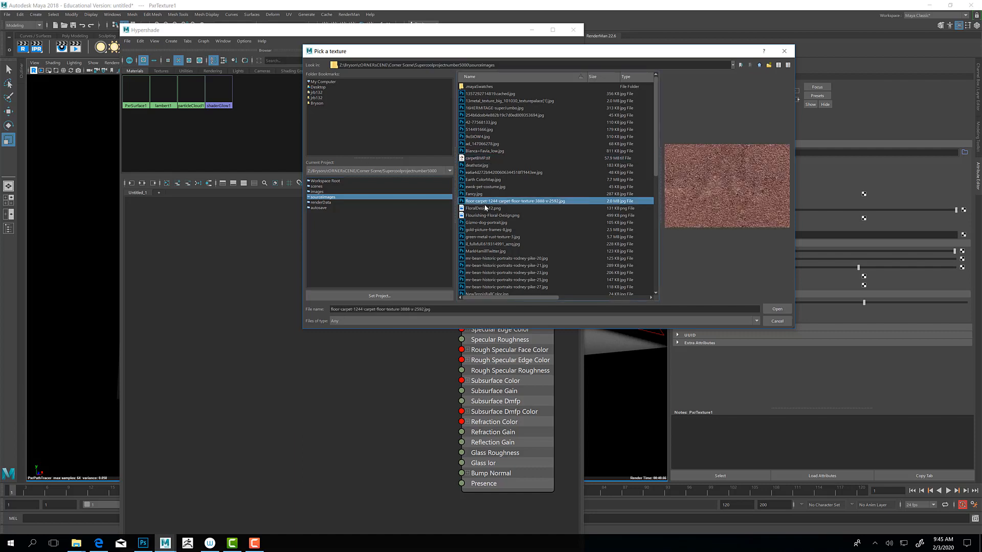
click(486, 208)
click(487, 215)
scroll(487, 218, down, 2)
scroll(487, 219, down, 8)
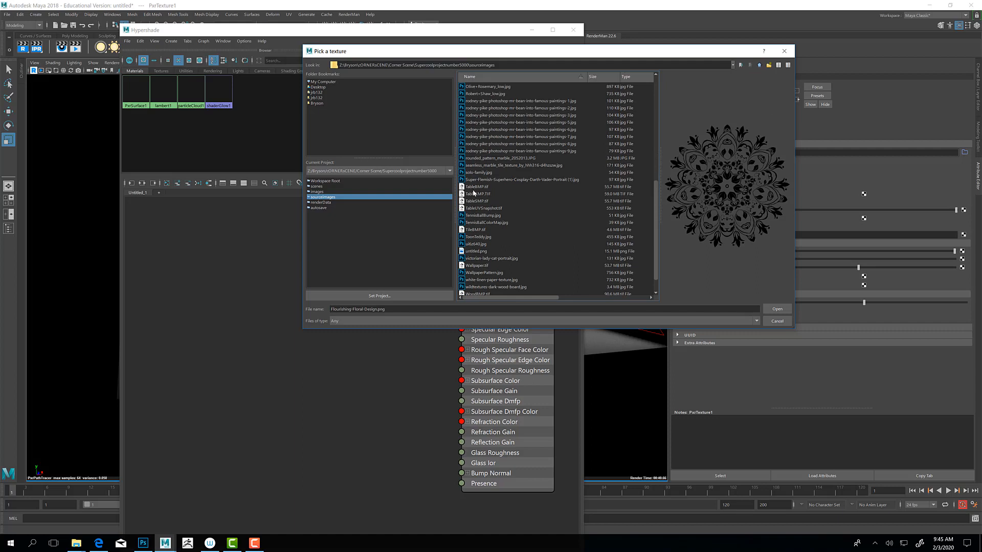
click(476, 230)
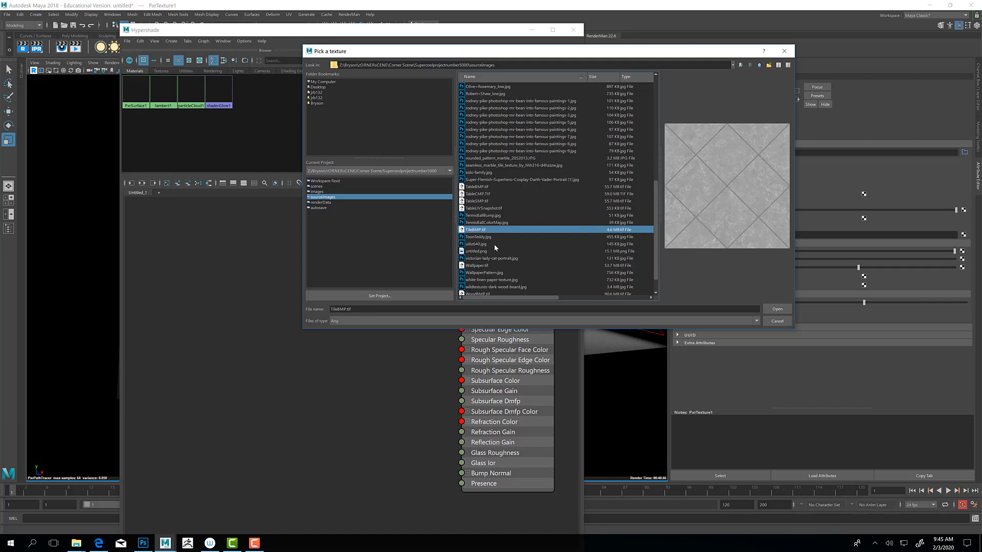
scroll(508, 279, down, 1)
click(481, 286)
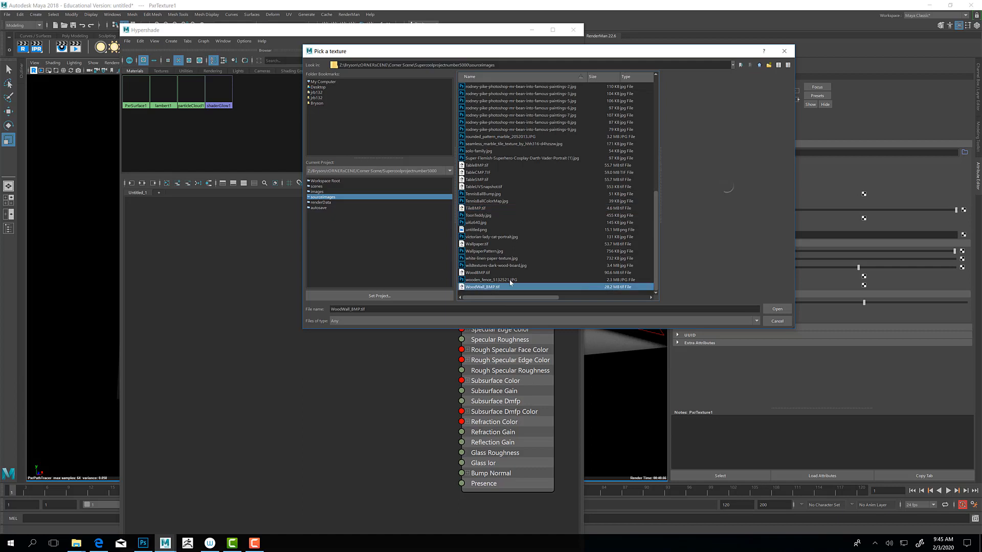
key(Up)
key(Up)
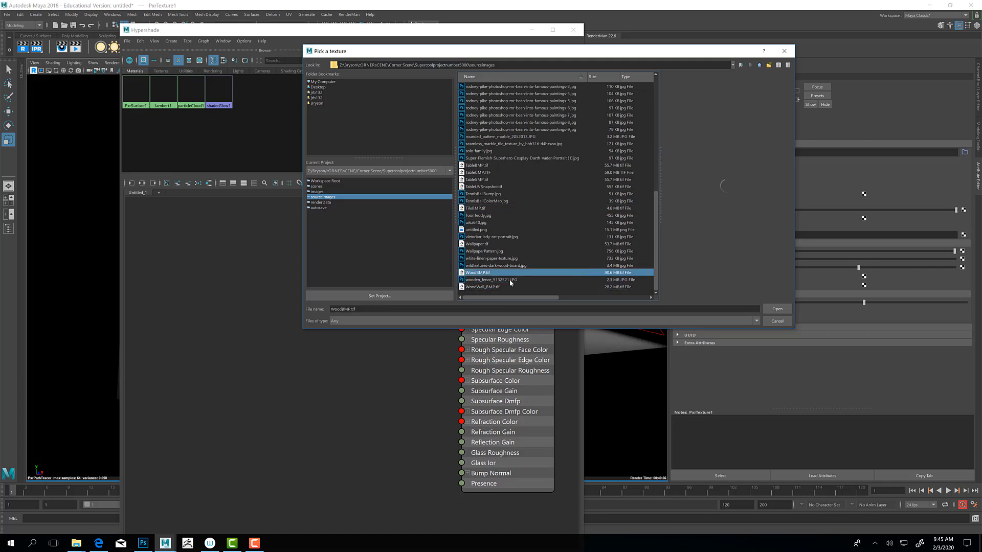
key(Up)
key(Up)
key(Up)
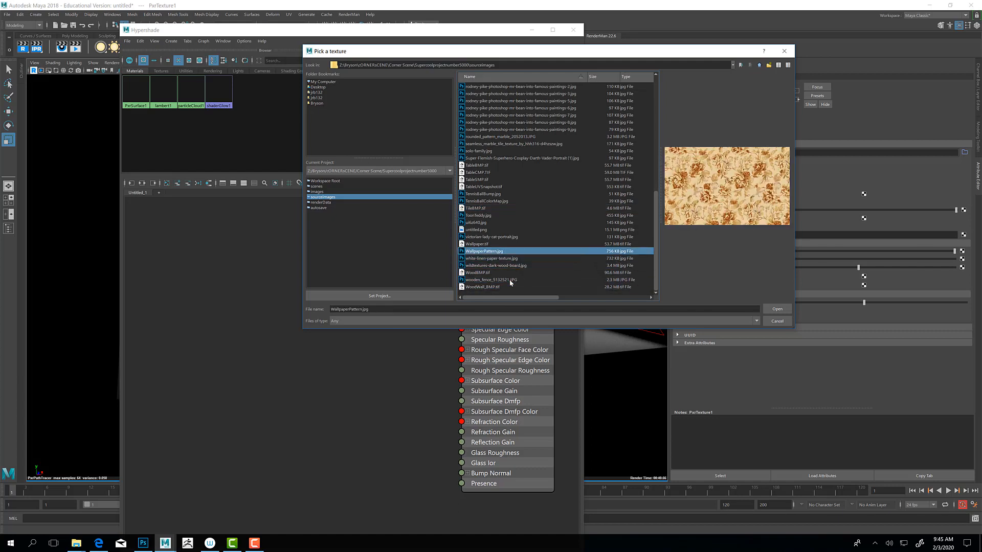
key(Up)
key(Up)
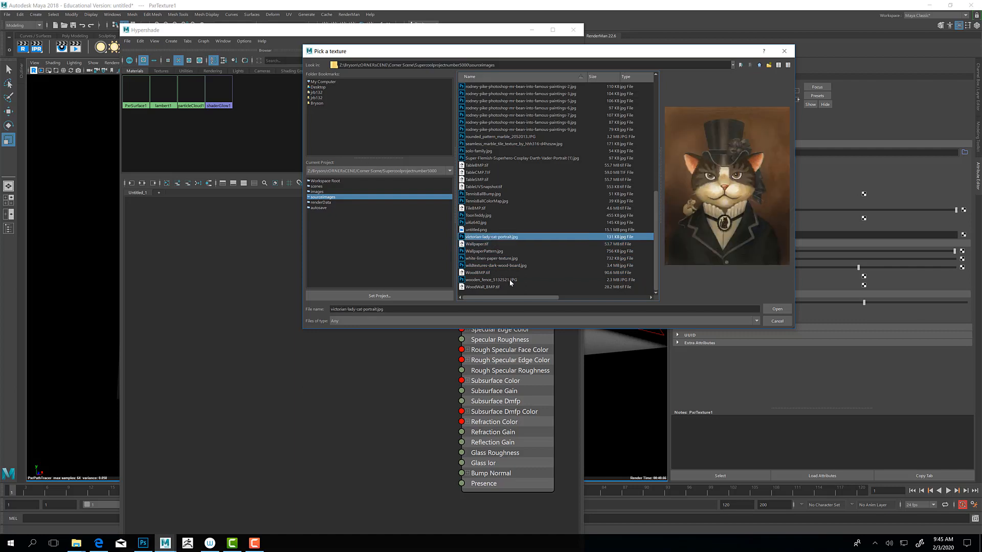
key(Up)
key(Down)
key(Up)
key(Up)
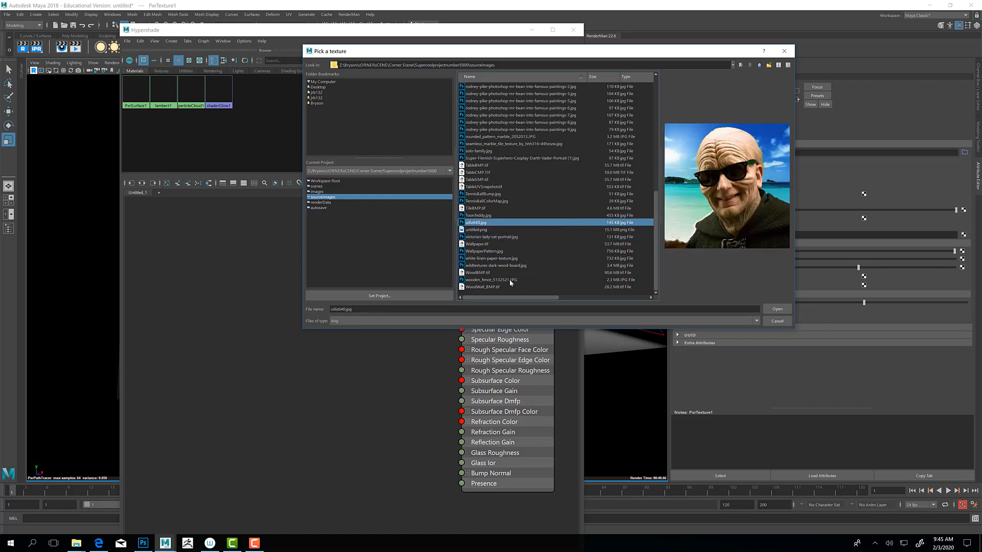
key(Up)
key(Up)
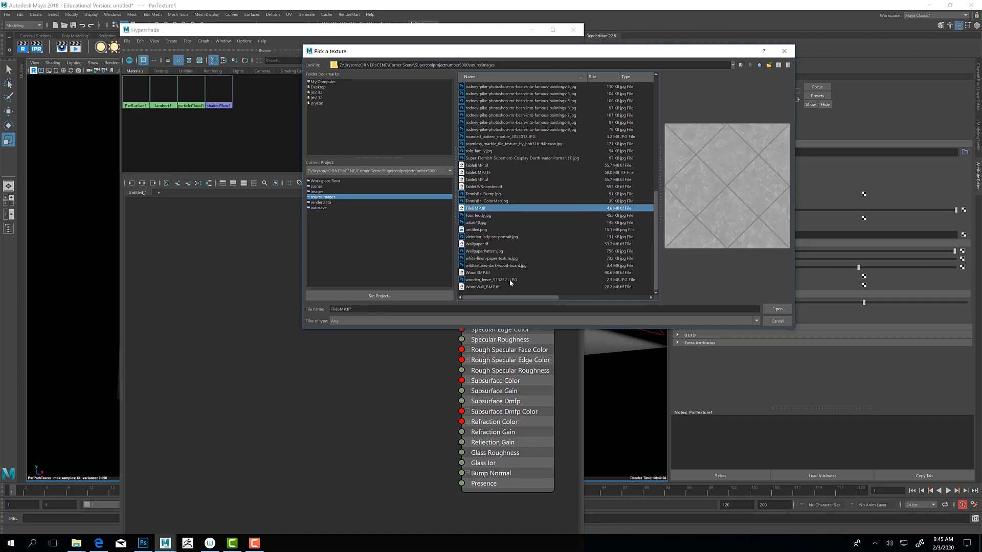
key(Up)
key(Up)
key(Up)
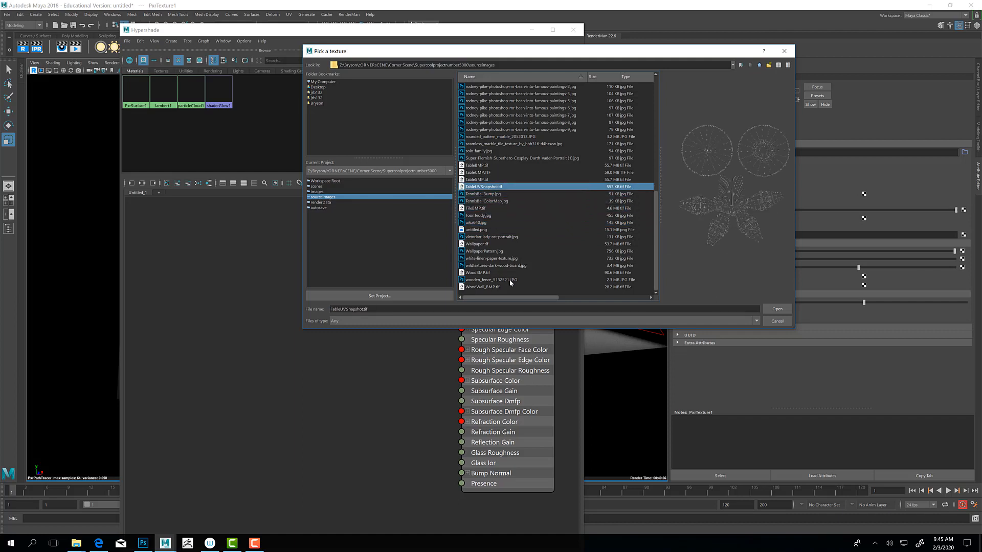
key(Up)
key(Up)
key(Down)
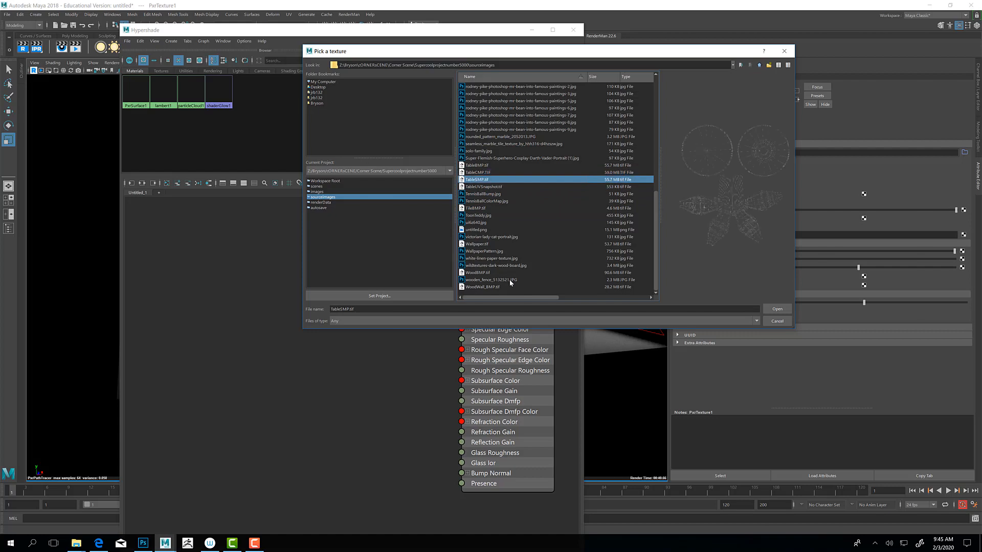
key(Up)
key(Up)
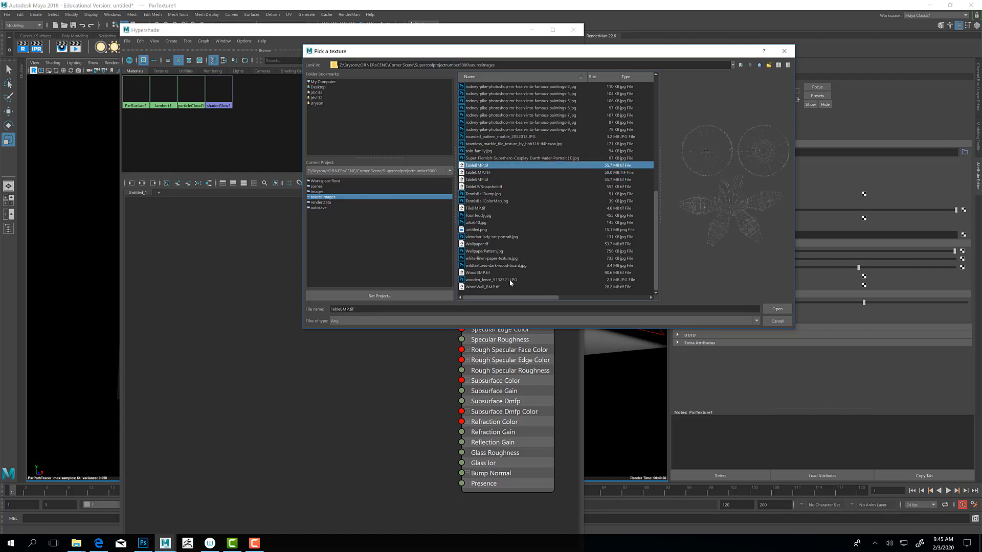
key(Up)
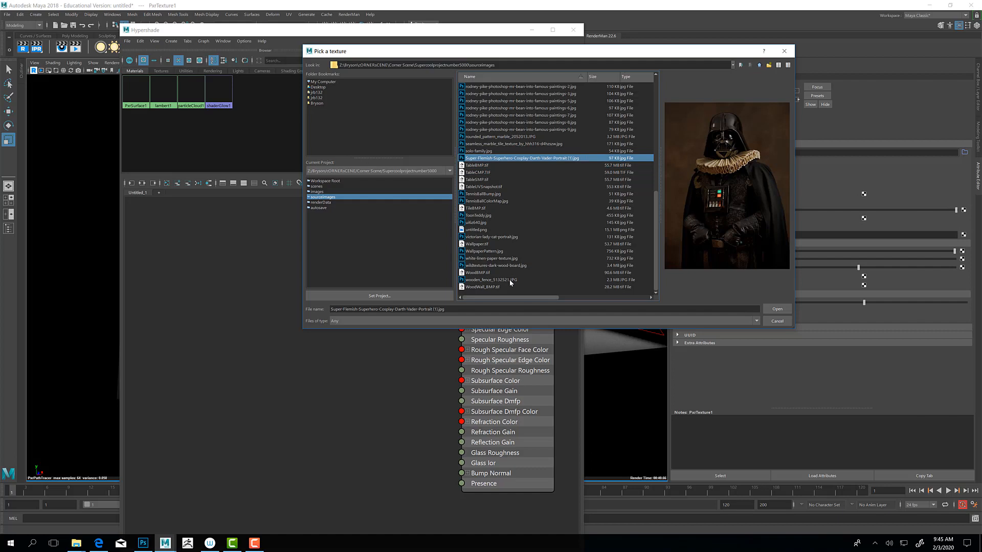
Step: Load the seamless_marble_tile_texture JPG as PxrTexture1's file
key(Up)
key(Up)
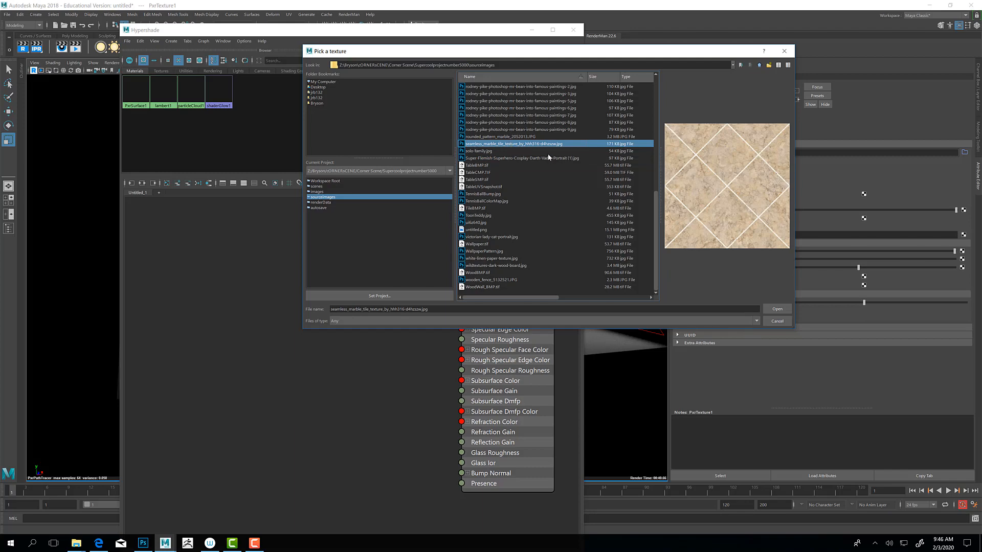
click(778, 309)
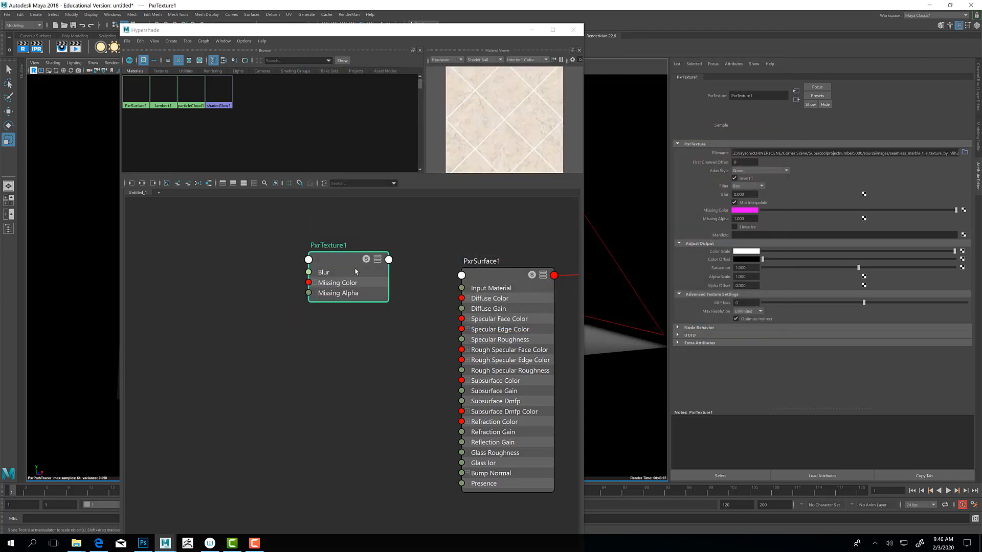
Step: Lower PxrTexture1 beside PxrSurface1 in the graph and connect it to PxrSurface1's diffuse Color
drag(331, 264, 332, 303)
drag(500, 277, 486, 274)
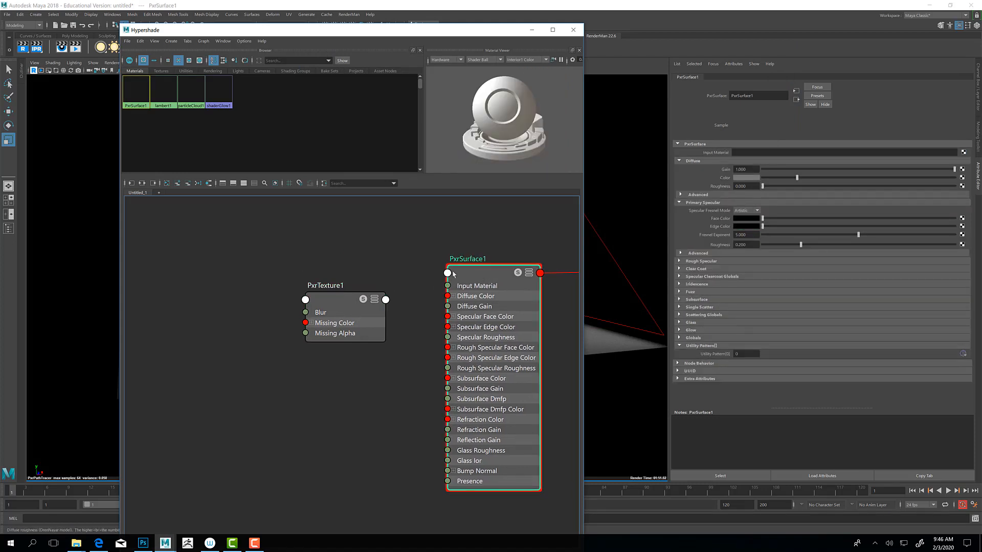
middle_drag(758, 169, 746, 178)
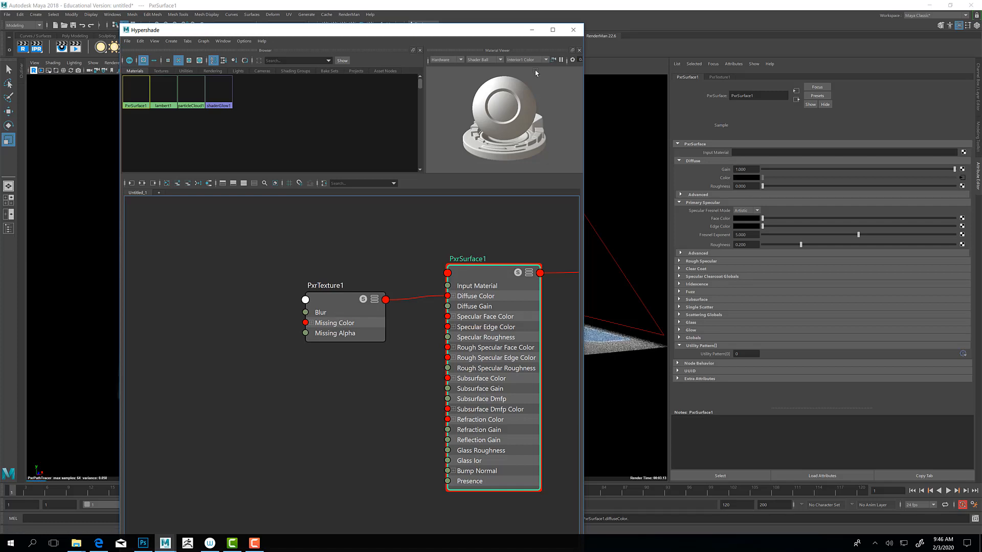
Step: Minimize the Hypershade and examine the marble tile texture on the plane up close in the live render
drag(495, 32, 588, 60)
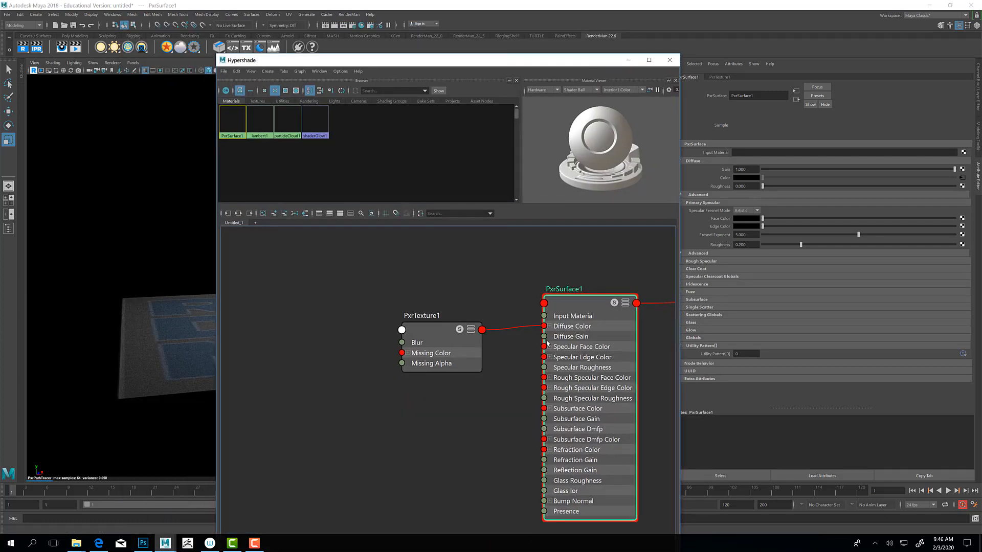
click(628, 61)
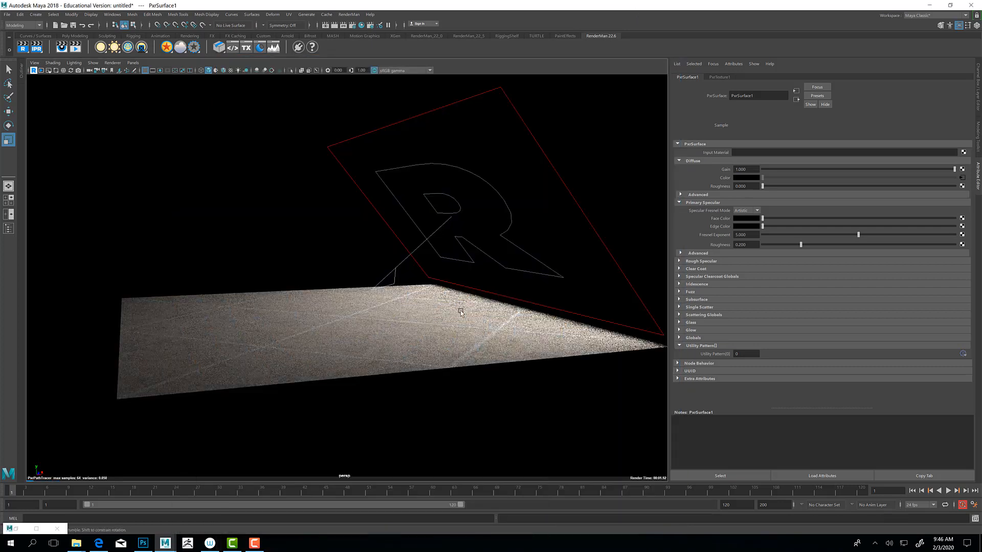
alt+drag(461, 307, 474, 323)
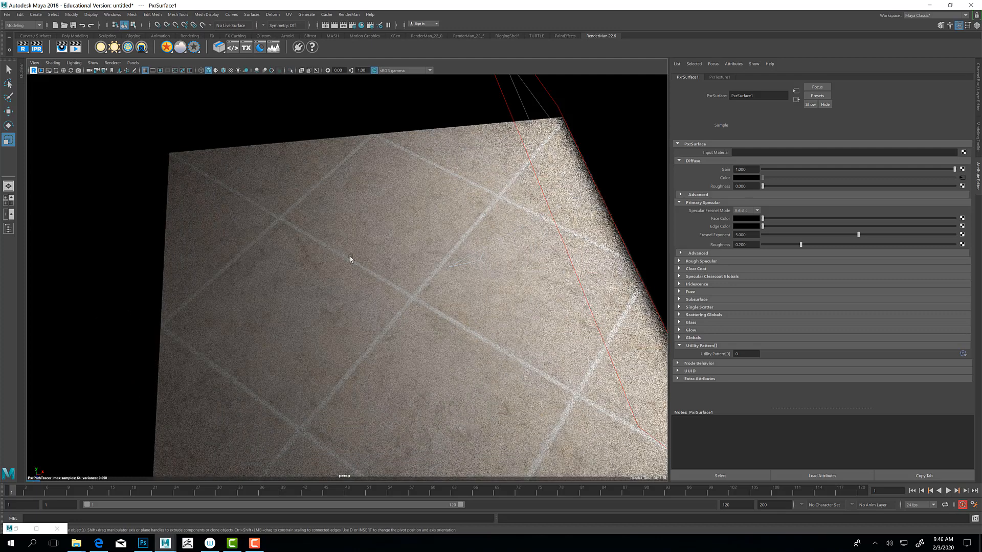
alt+drag(366, 277, 369, 266)
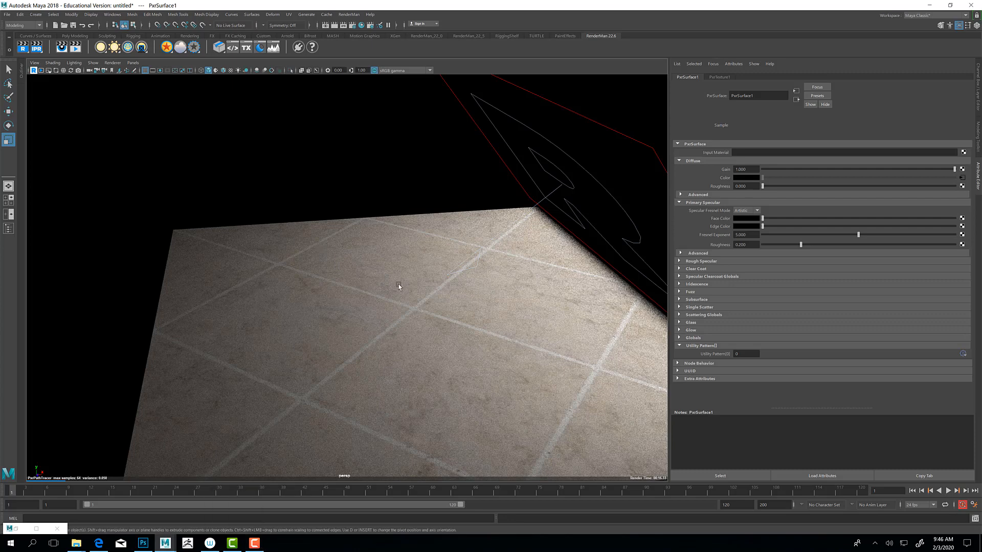
alt+drag(398, 284, 519, 287)
scroll(523, 287, up, 2)
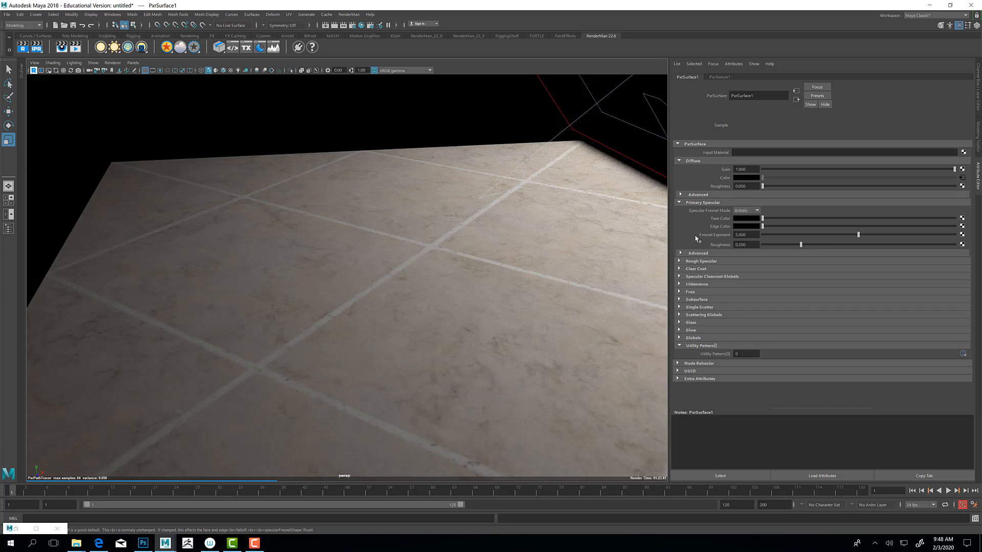
Step: Create a RenderMan PxrBump pattern node for the Bump attribute in PxrSurface1's Globals
click(680, 338)
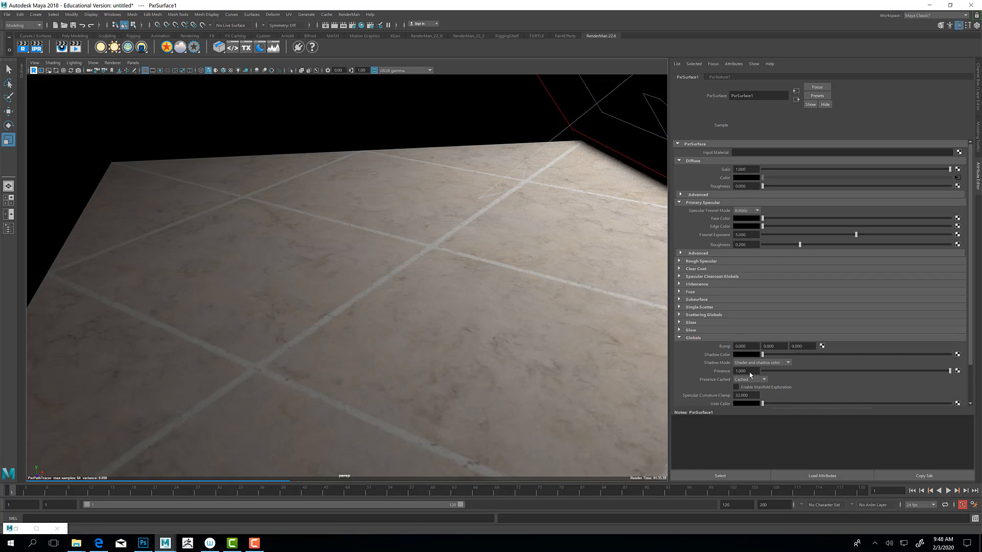
click(822, 347)
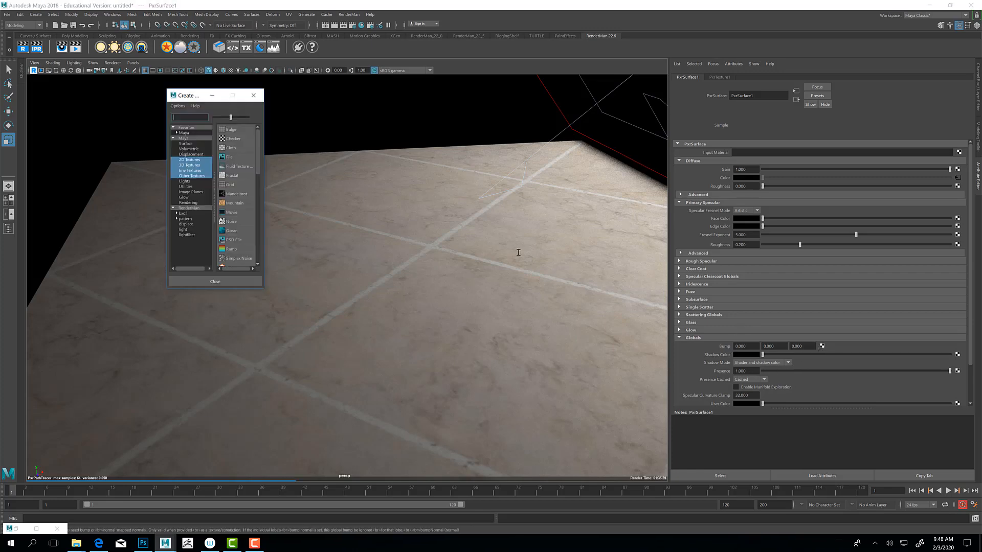
drag(264, 251, 535, 407)
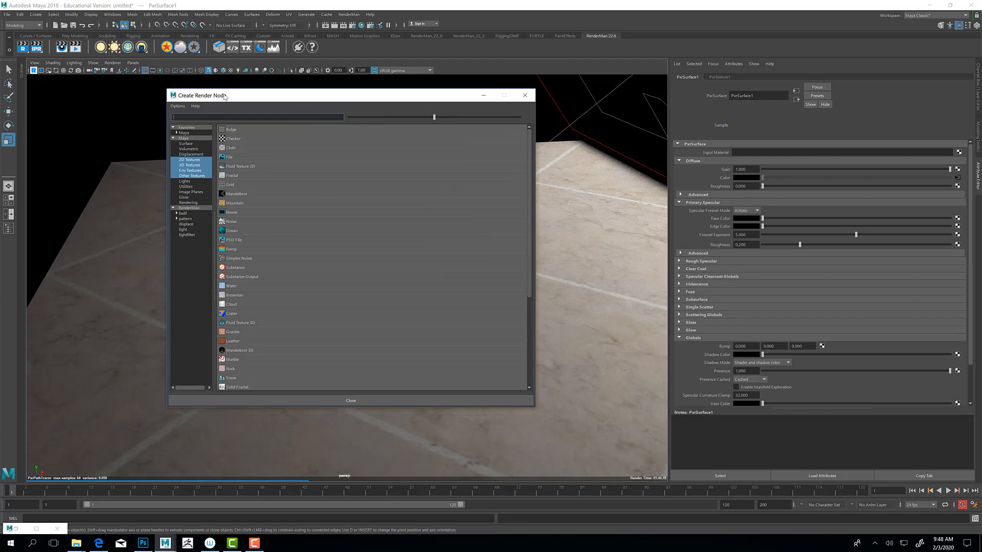
click(190, 209)
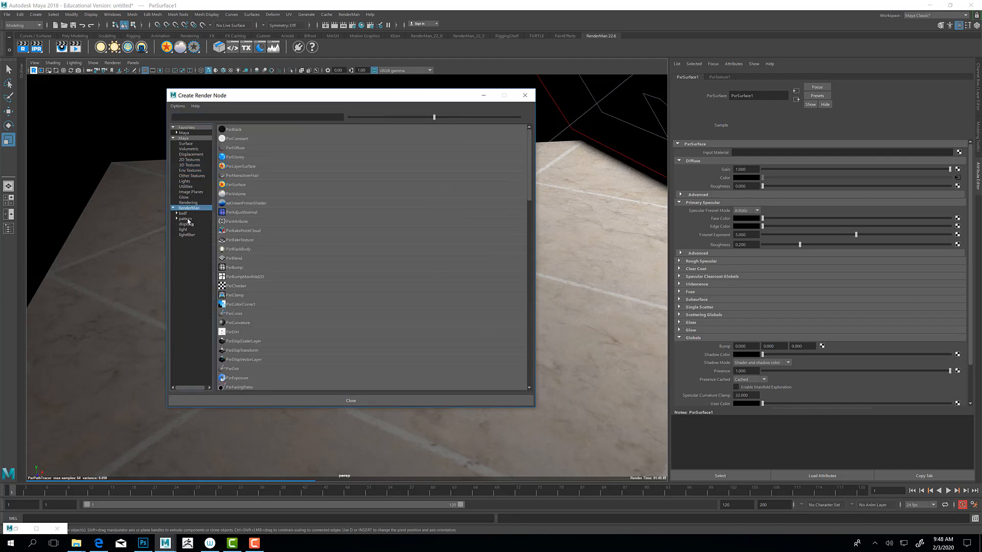
click(194, 219)
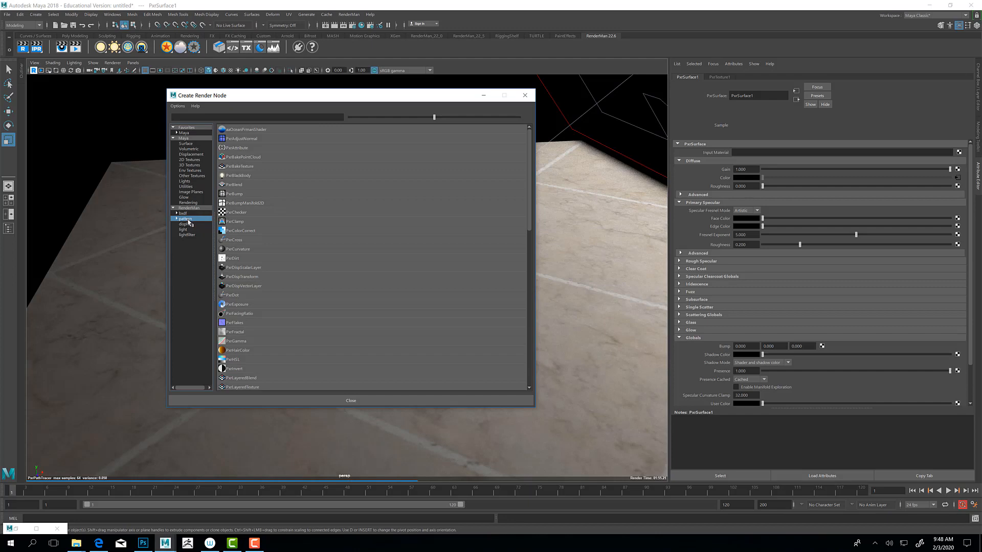
click(233, 195)
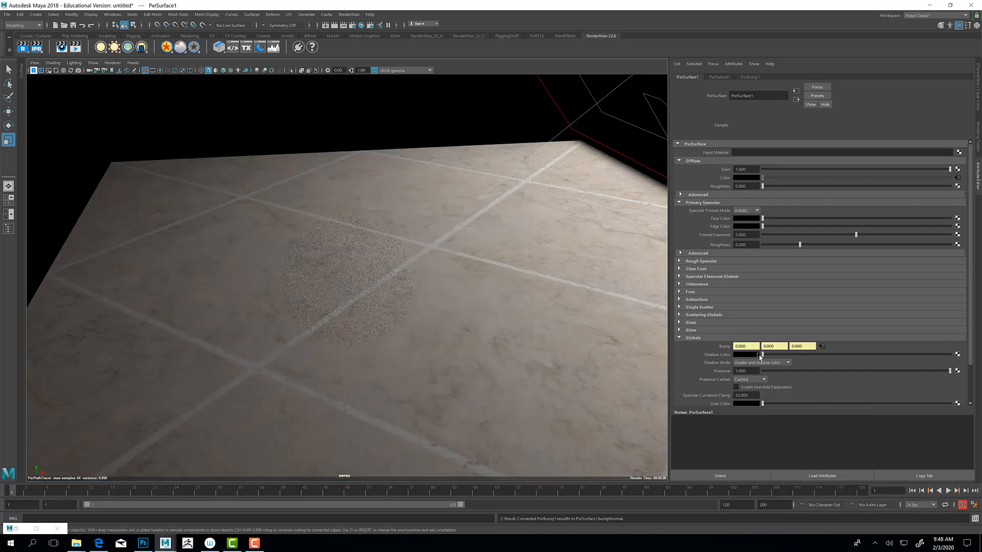
Step: Show PxrBump1's settings, restore the Hypershade and place it so the node graph and Attribute Editor are both visible
click(822, 347)
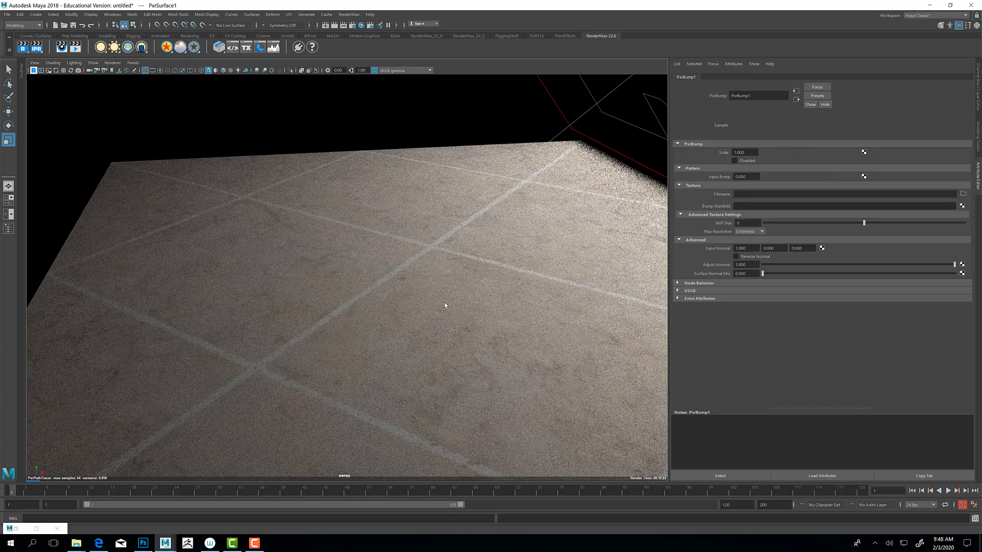
double_click(20, 532)
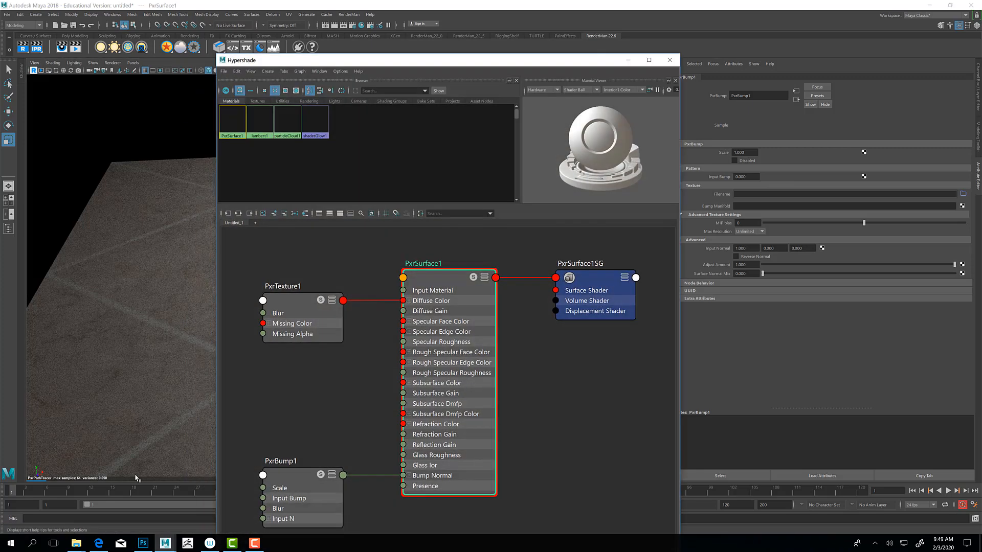
drag(526, 67, 438, 35)
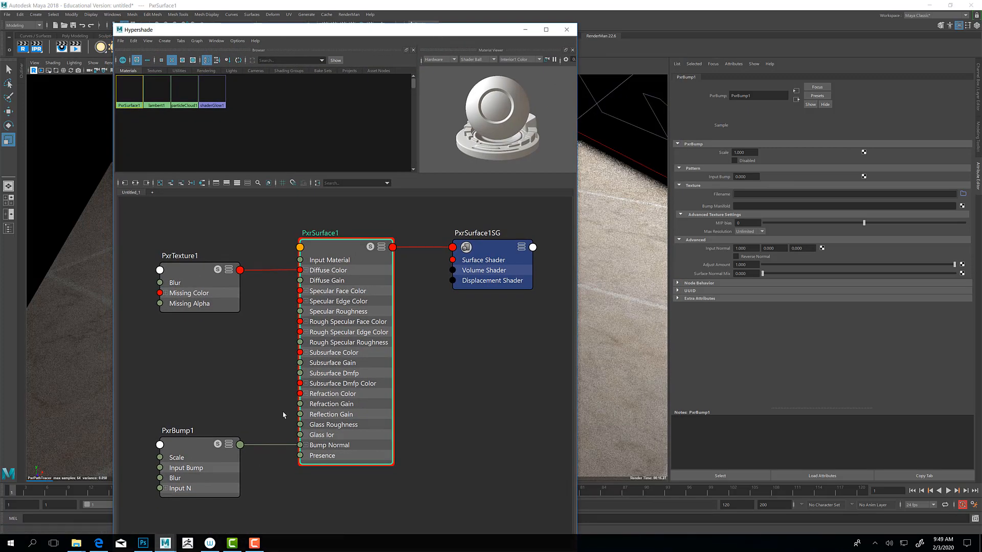
Step: Move PxrBump1 up beneath PxrTexture1 in the node graph and switch the node to display its output attributes
drag(192, 446, 186, 364)
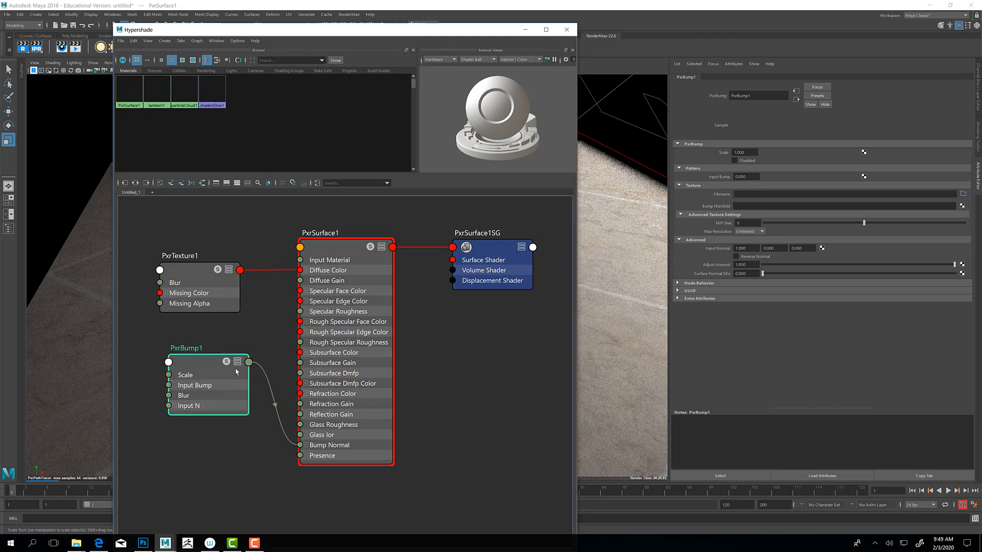
click(233, 363)
click(236, 364)
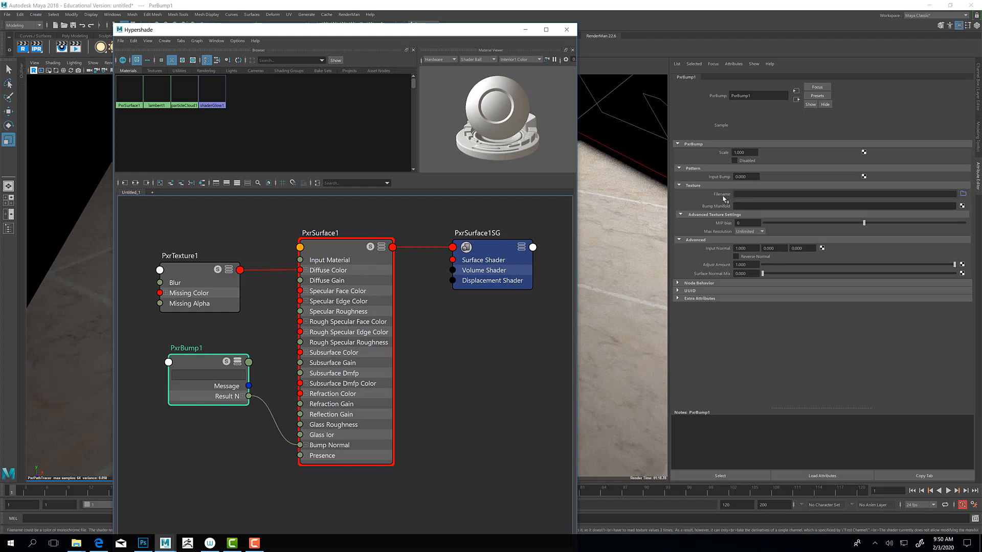
Step: Load seamless_marble_tile_texture_by_hhh316-d4hzszw.jpg as PxrBump1's texture file and lower the node slightly in the graph
click(962, 195)
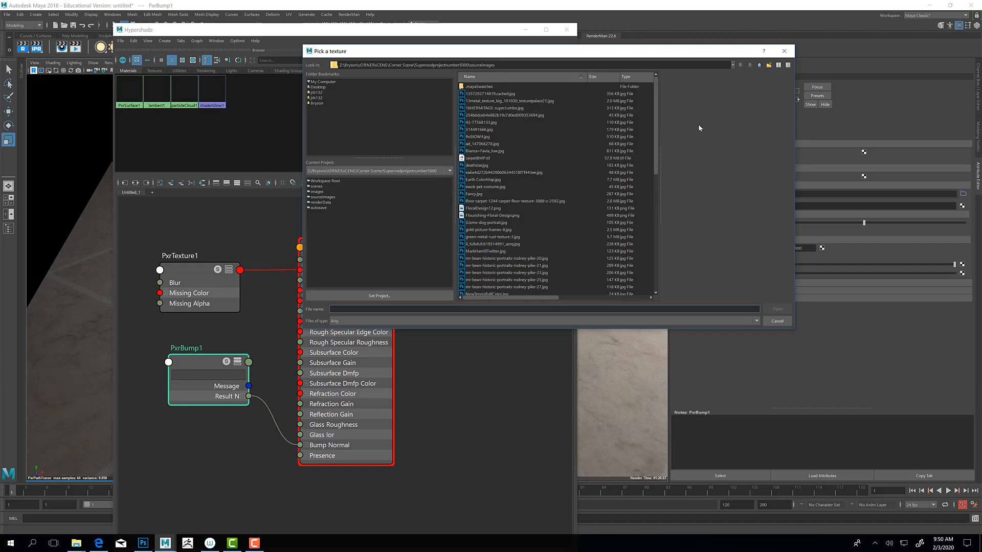
scroll(557, 203, down, 15)
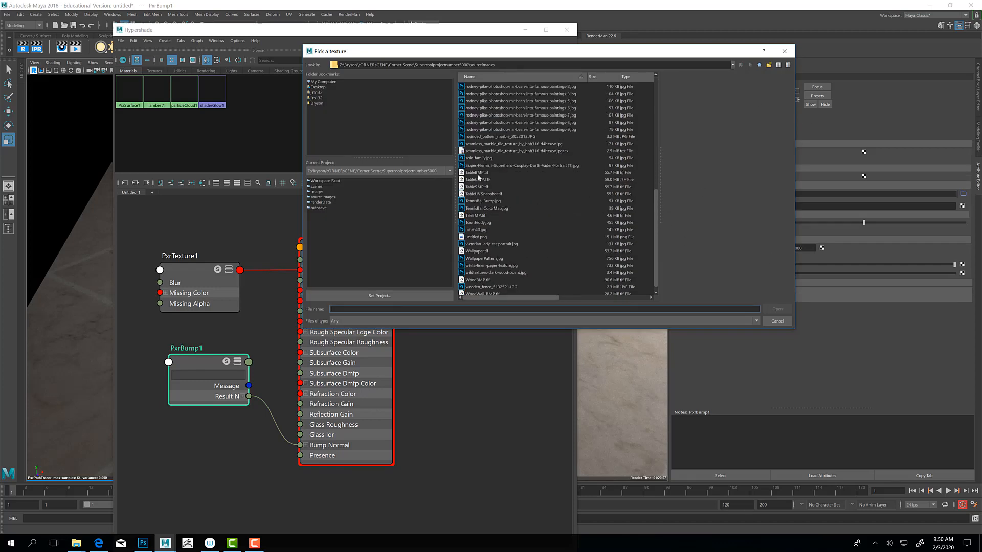
scroll(477, 152, up, 4)
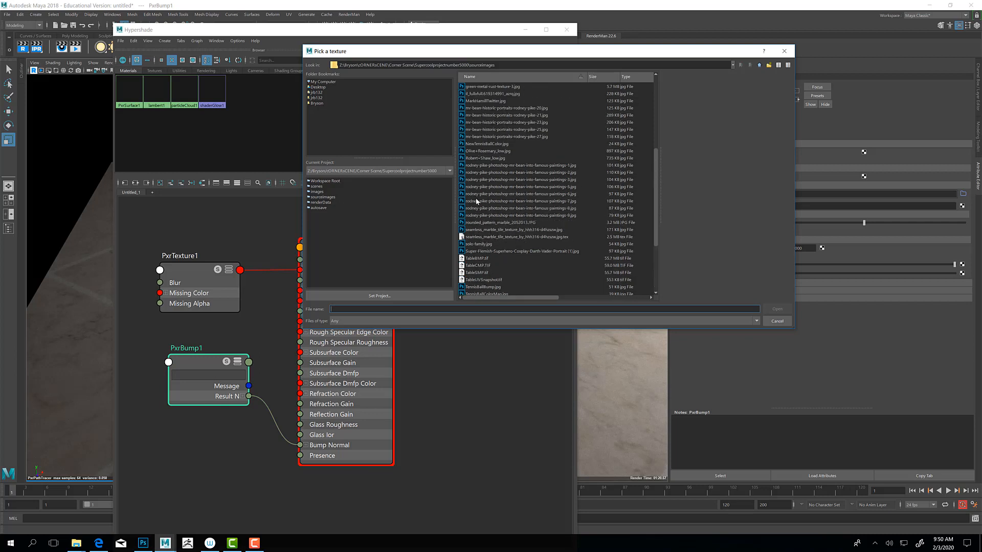
click(480, 231)
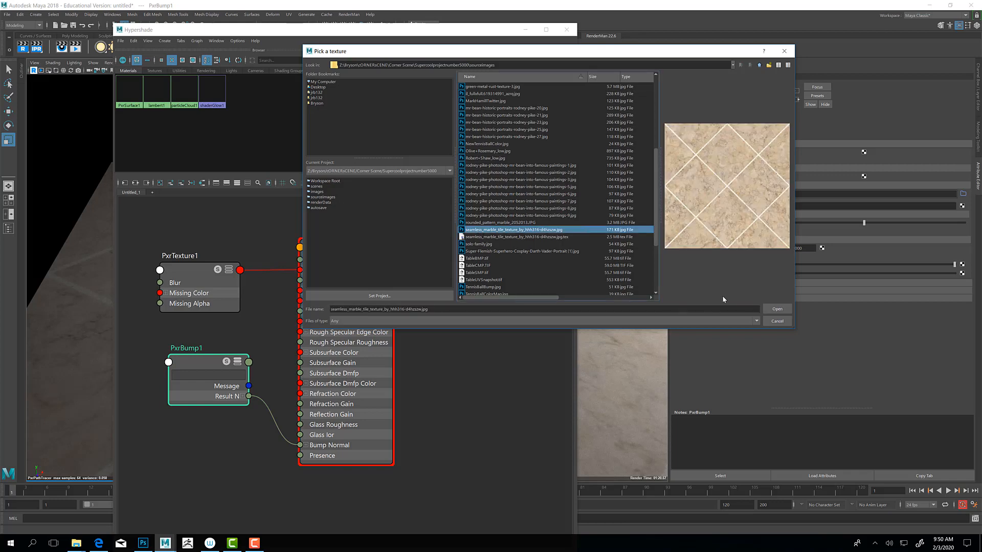
click(777, 309)
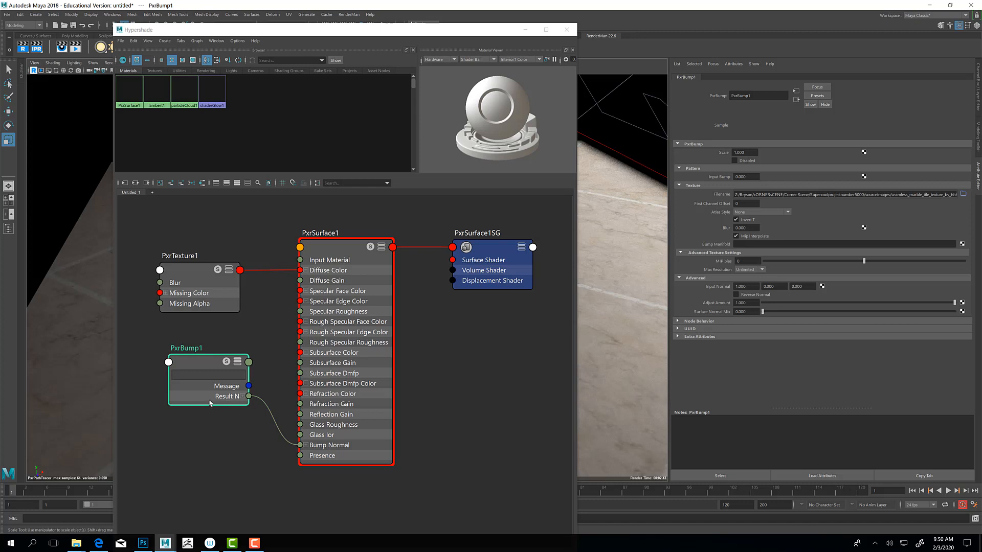
drag(206, 362, 206, 401)
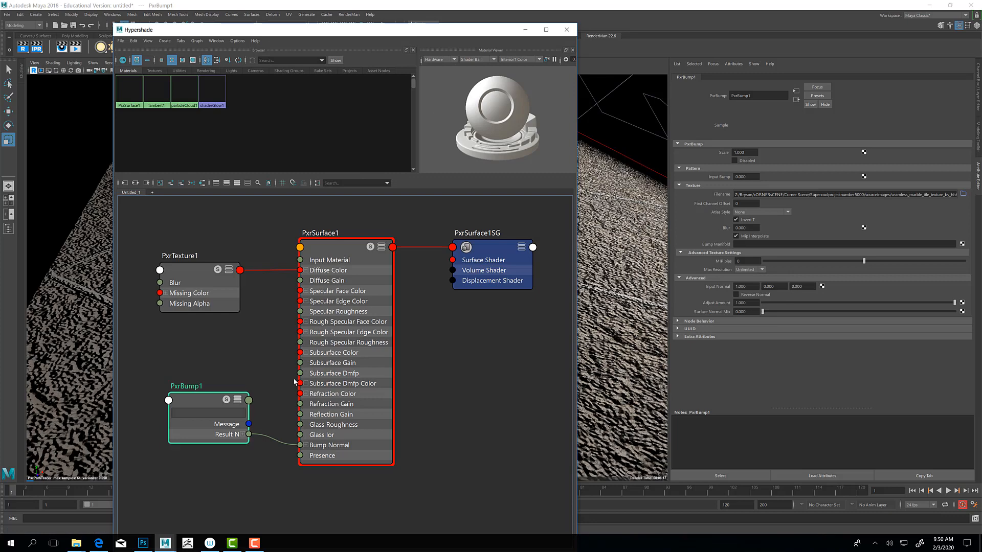
Step: Minimize the Hypershade, select the plane and examine its bump effect from another angle in the live render
click(524, 32)
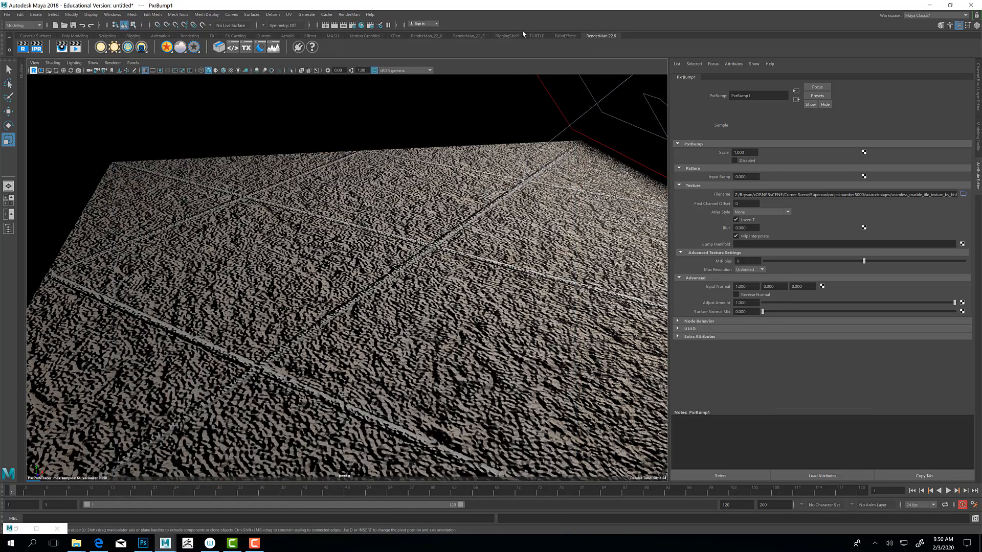
click(401, 316)
key(x)
alt+drag(398, 301, 415, 302)
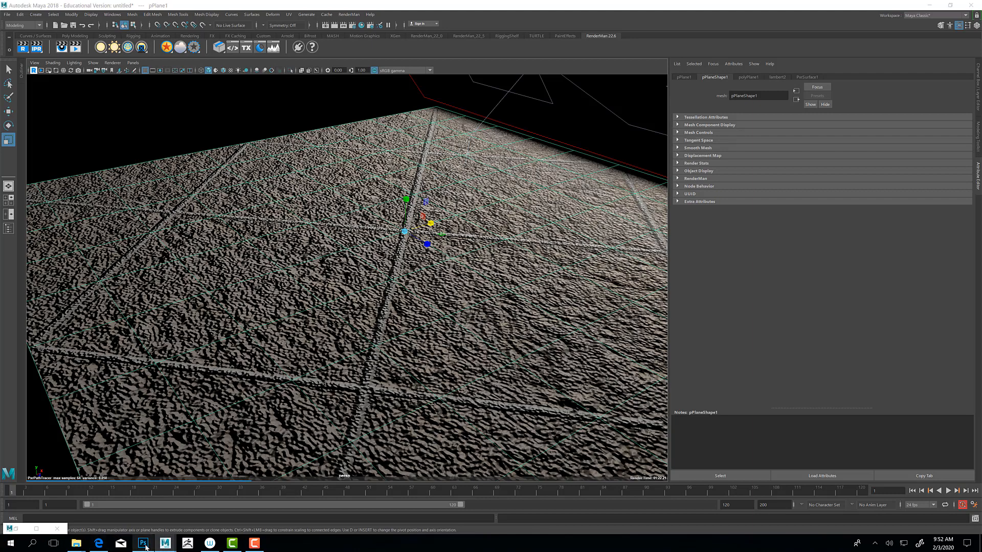
Step: Switch to Photoshop, close Starwars Comp.tif and open seamless_marble_tile_texture_by_hhh316-d4hzszw.jpg from the project's sourceimages folder
click(143, 543)
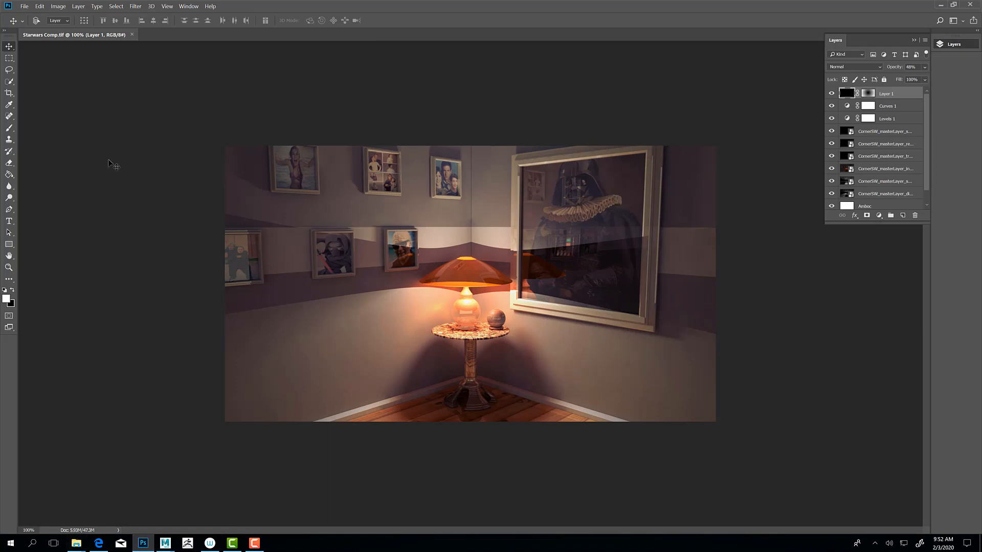
click(132, 34)
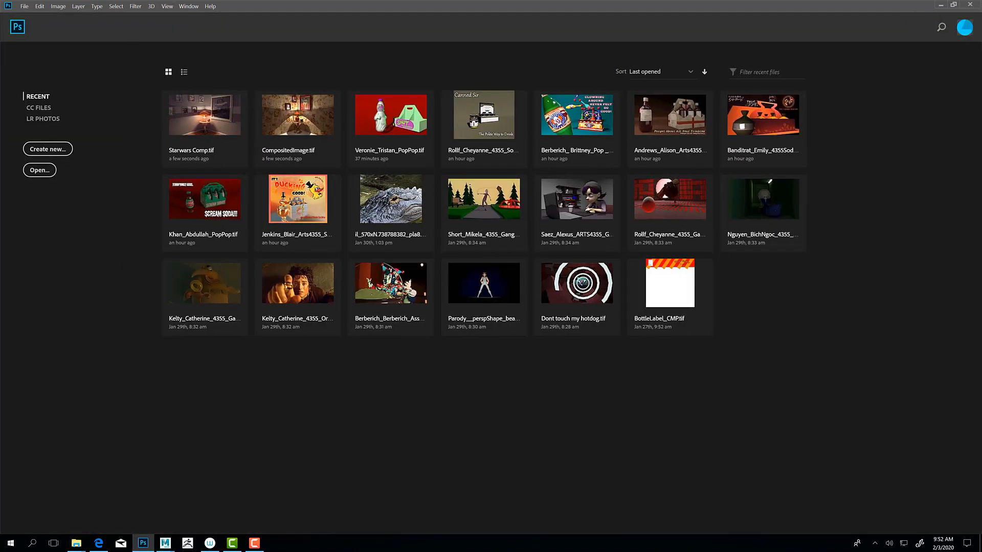
mouse_move(76, 544)
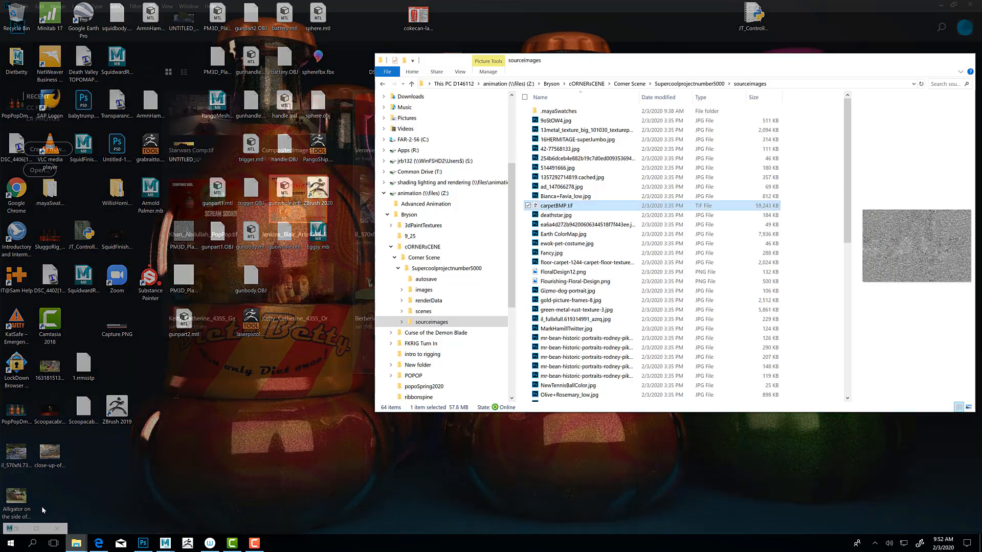
click(42, 510)
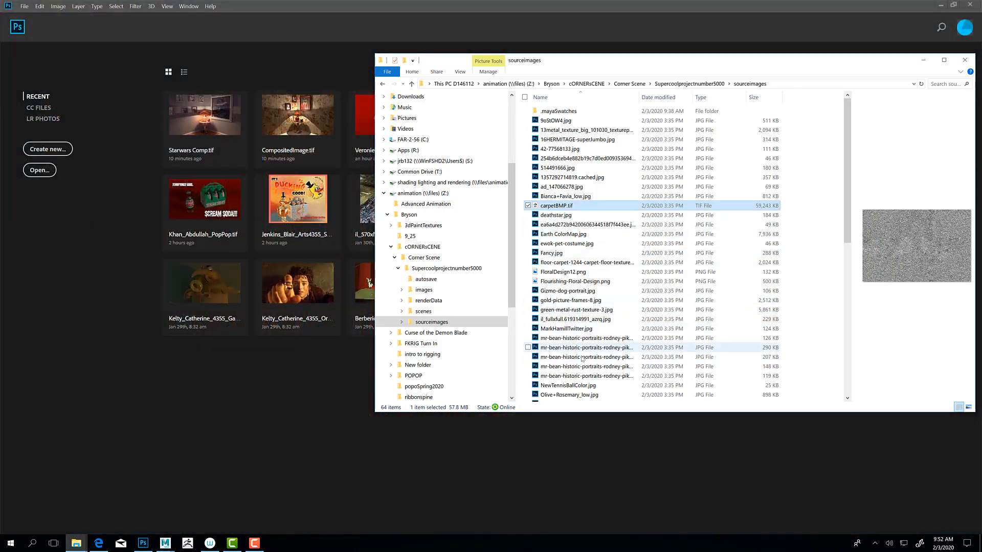
scroll(582, 195, down, 5)
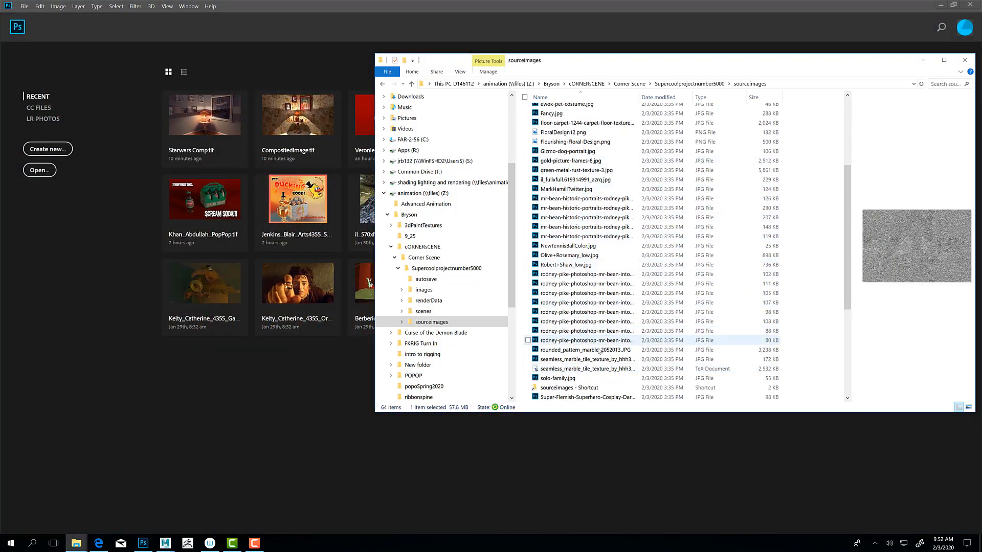
click(576, 370)
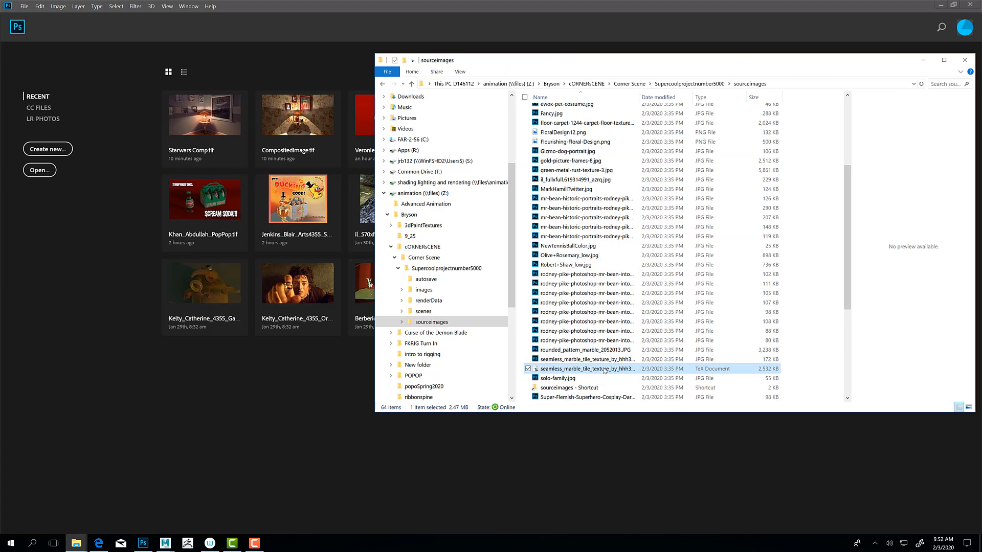
drag(604, 370, 286, 378)
click(596, 360)
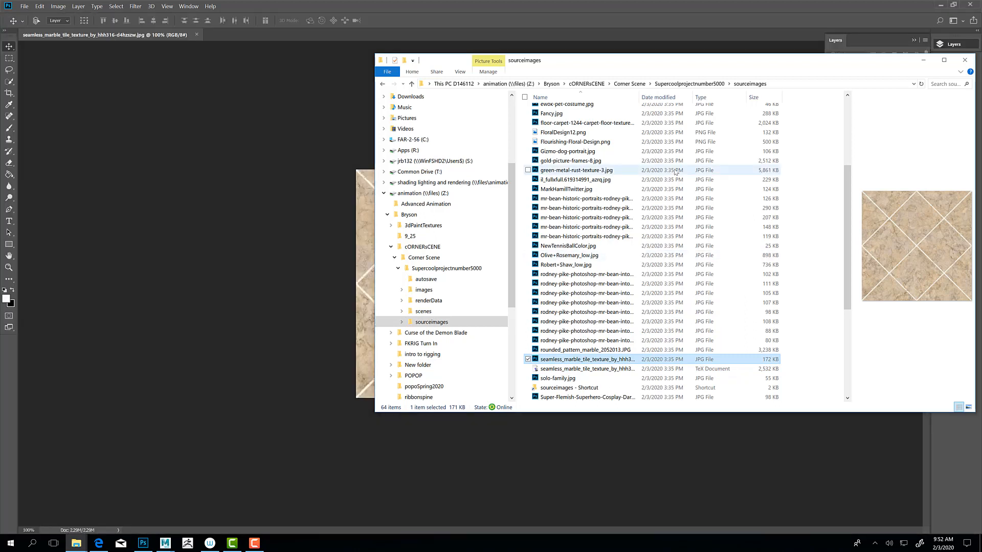
click(924, 60)
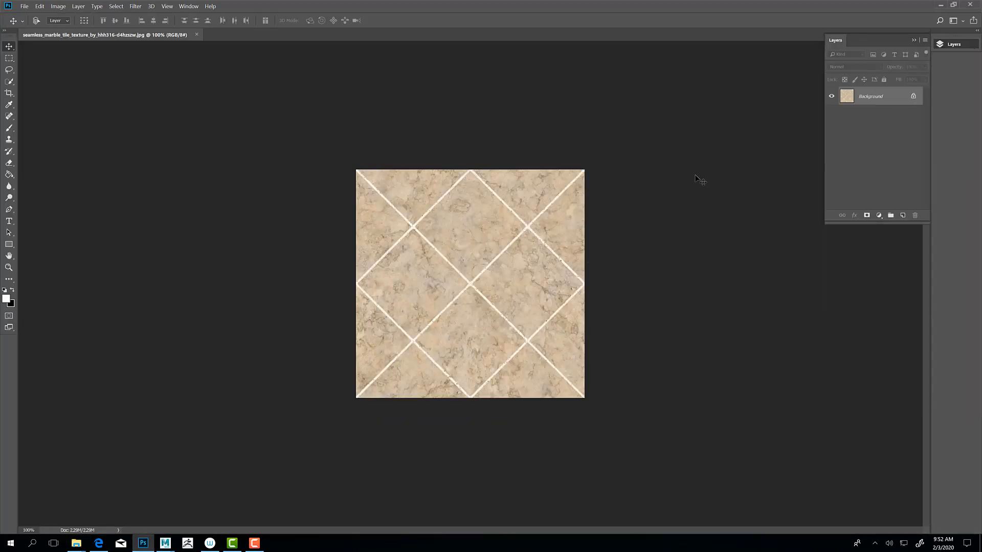
key(ctrl+plus)
key(ctrl+plus)
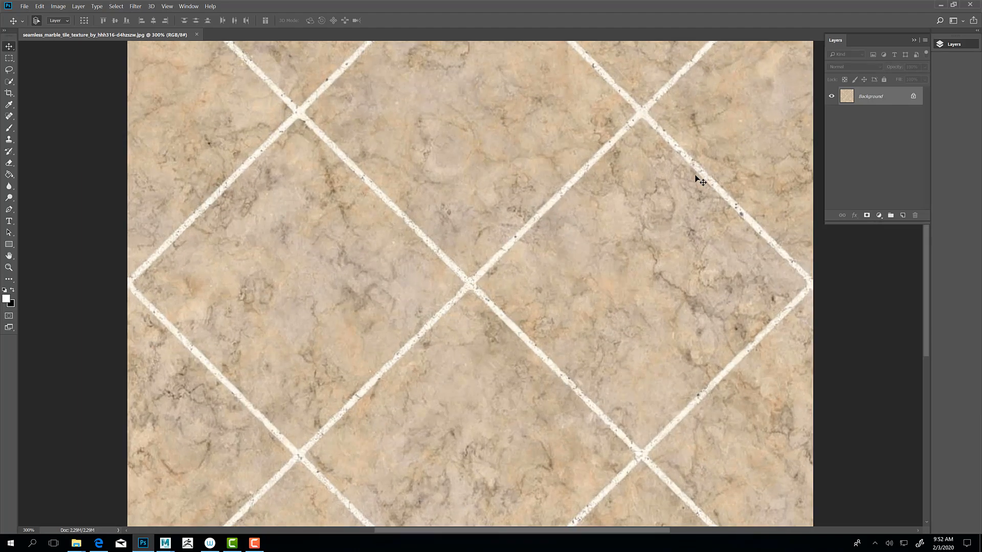
key(ctrl+minus)
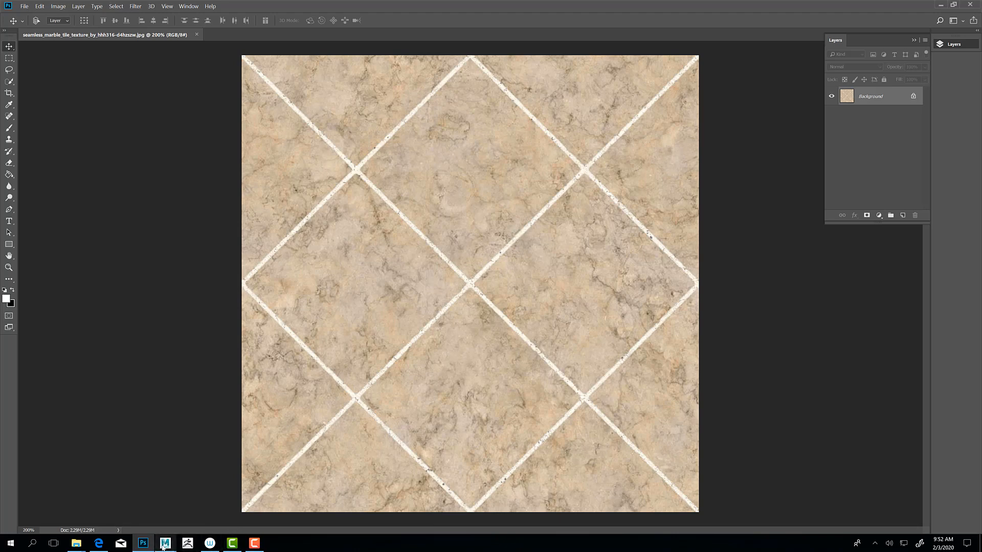
Step: Switch back to Maya, restore the Hypershade and show PxrBump1's settings in the Attribute Editor
mouse_move(174, 545)
click(207, 506)
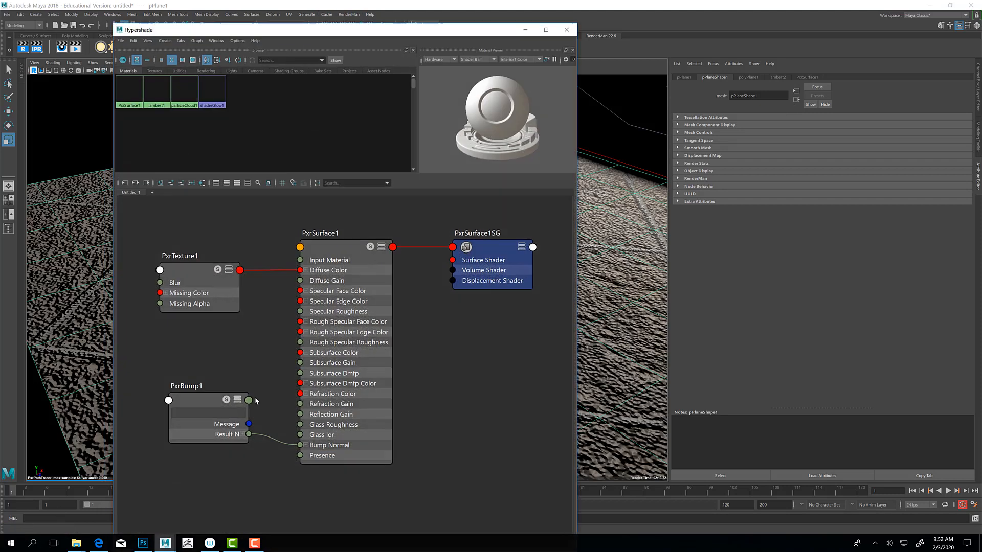
click(17, 529)
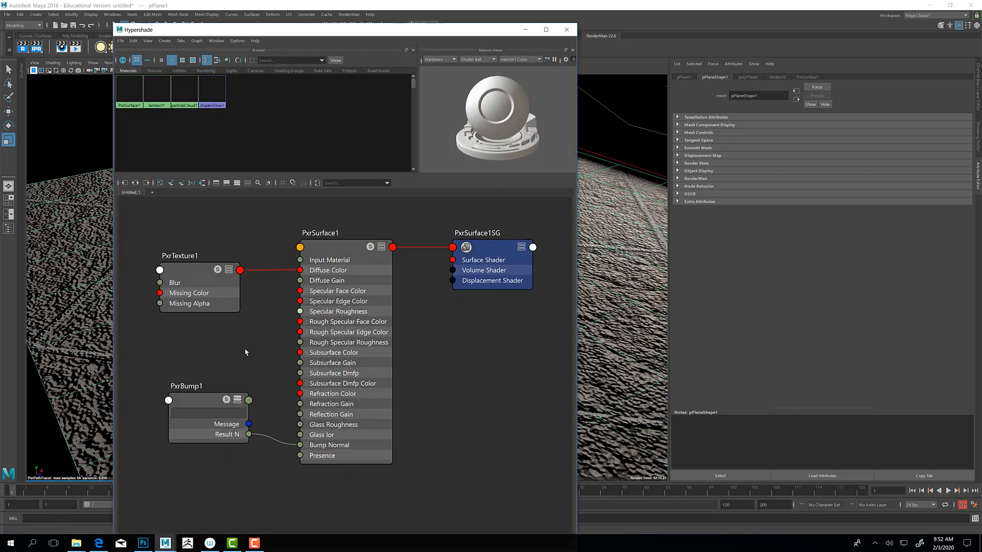
click(199, 409)
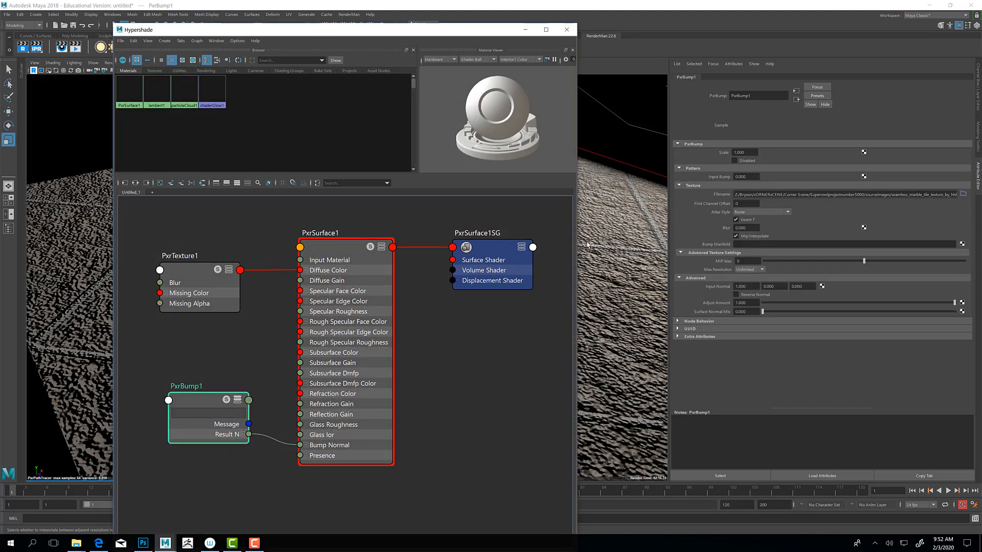
Step: Set PxrBump1's Scale to 0.5 and minimize the Hypershade to uncover the live render
click(742, 153)
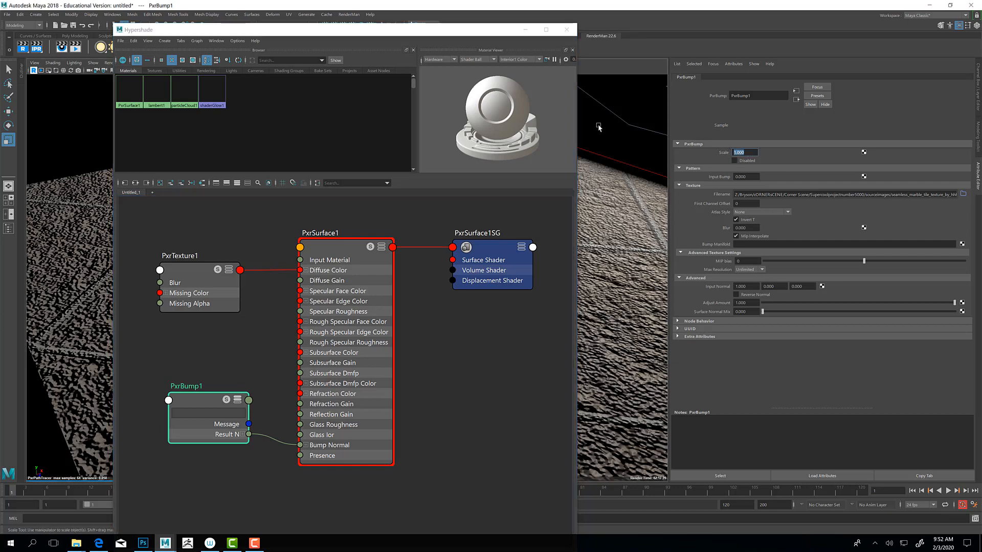
drag(439, 36, 327, 160)
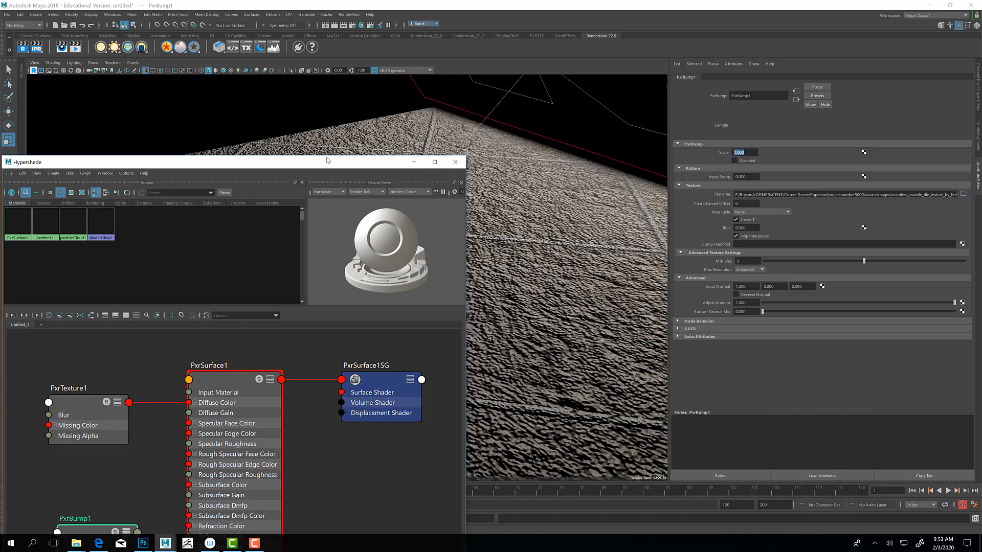
drag(753, 154, 721, 149)
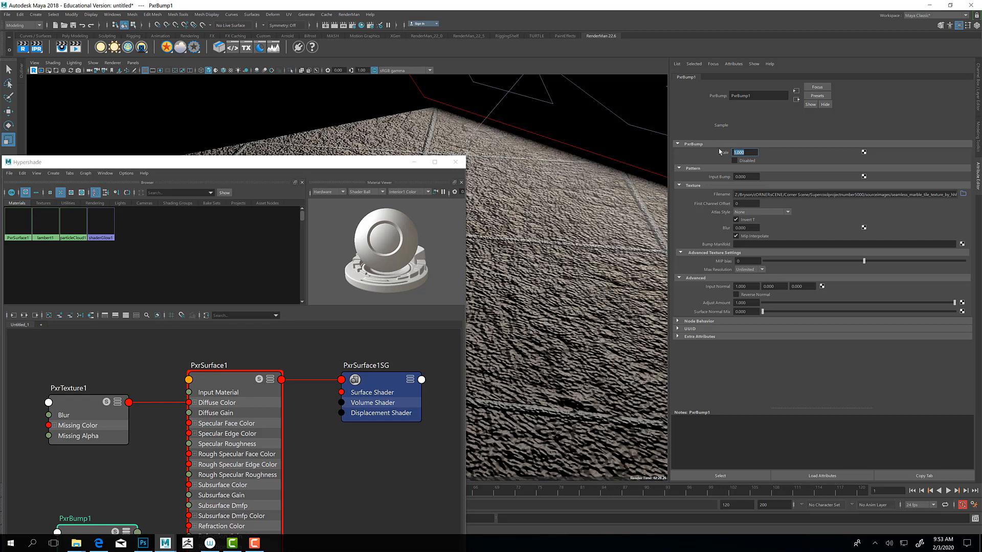
key(Return)
click(415, 162)
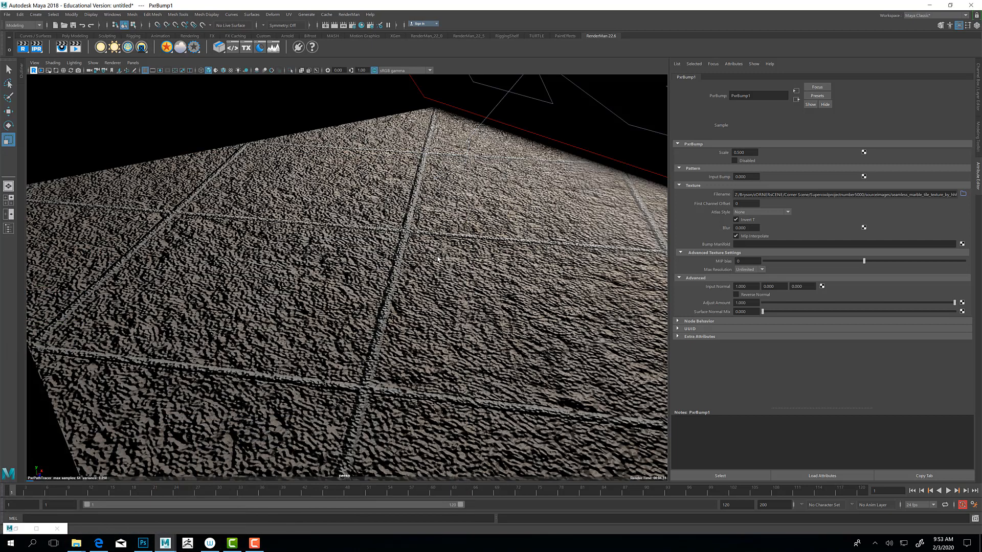
Step: Reduce PxrBump1's Scale to 0.1
scroll(460, 306, up, 3)
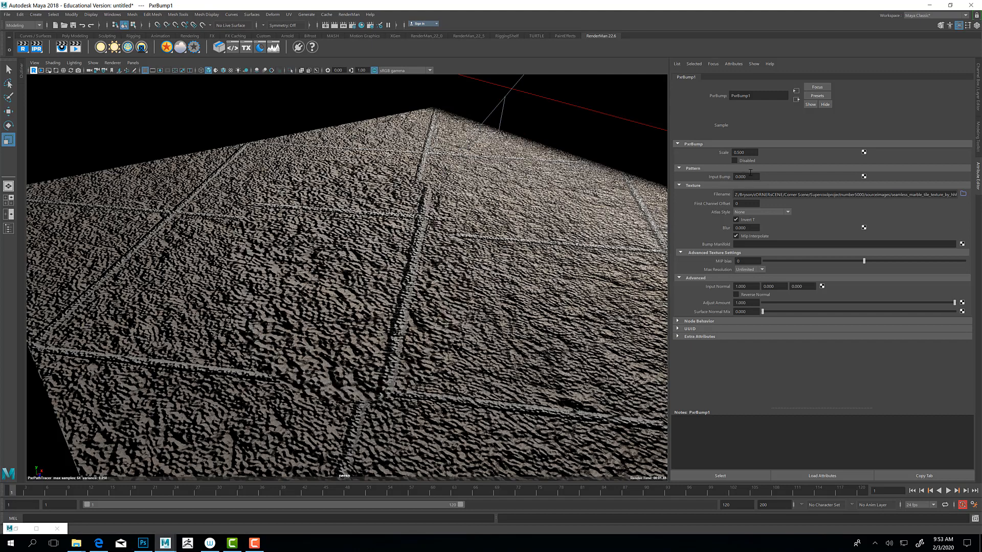
click(750, 151)
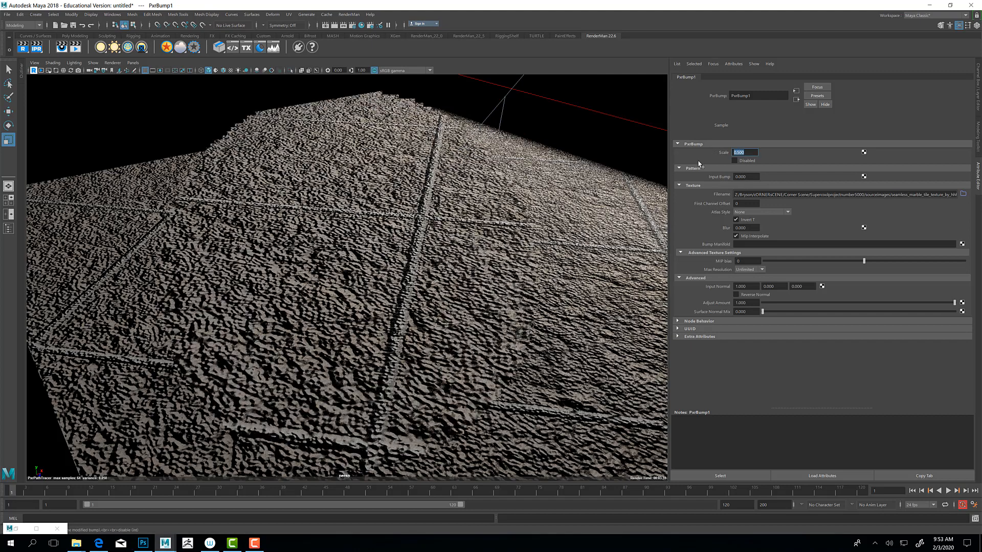
text(0.1)
key(Return)
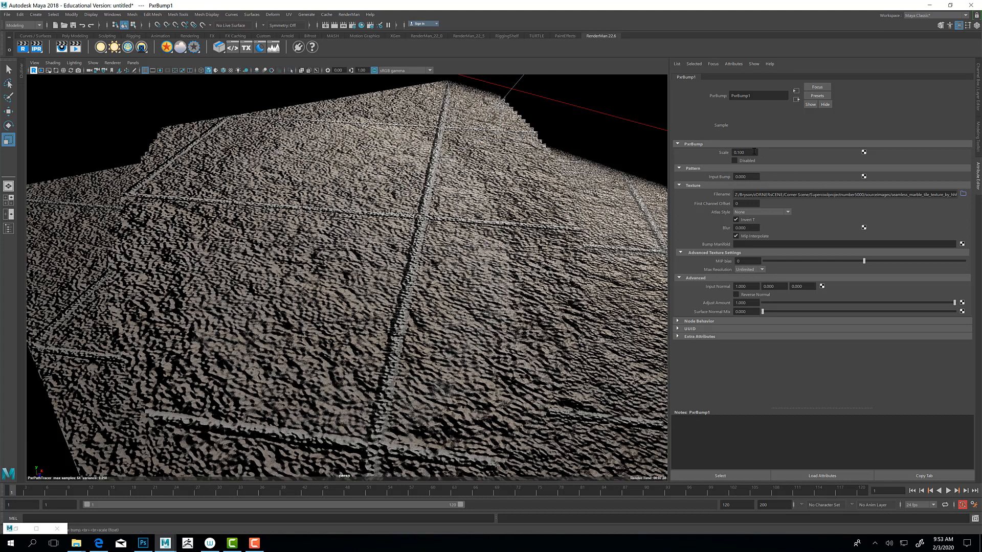
Step: Reduce PxrBump1's Scale to 0.01 to soften the bump on the plane
drag(746, 153, 707, 154)
text(0.01)
key(Return)
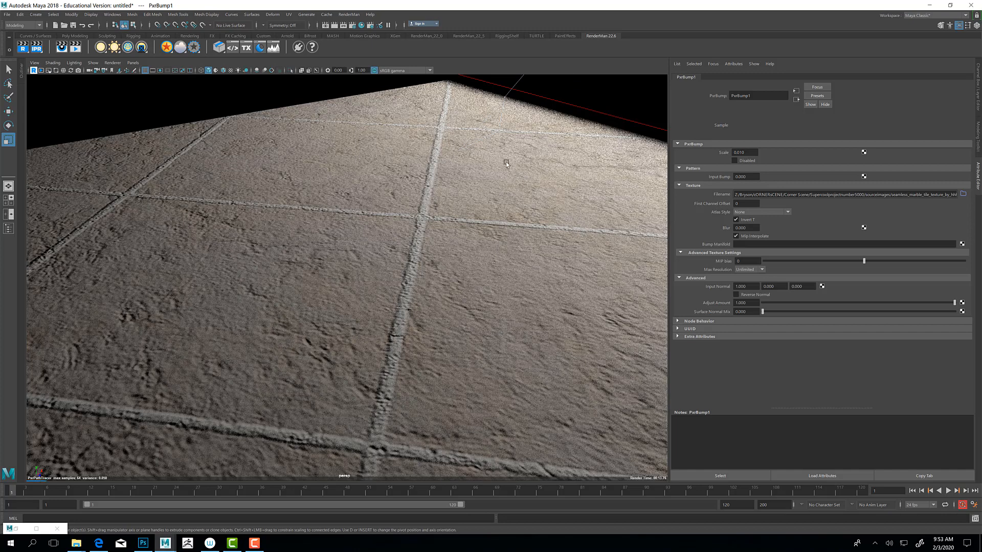
Step: Select the PxrRectLight above the plane's far corner and rotate it to change how its light falls across the tiles
scroll(506, 162, down, 4)
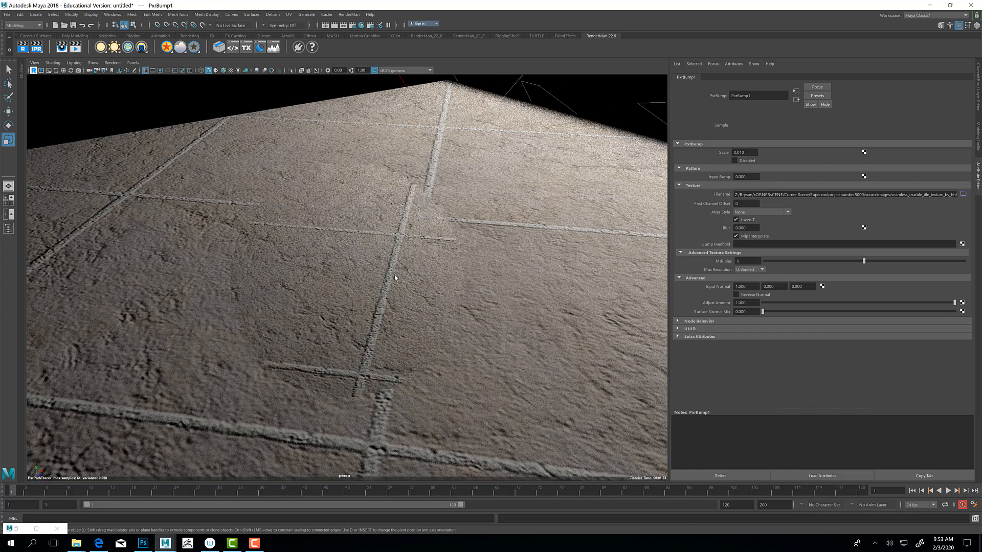
click(542, 92)
key(e)
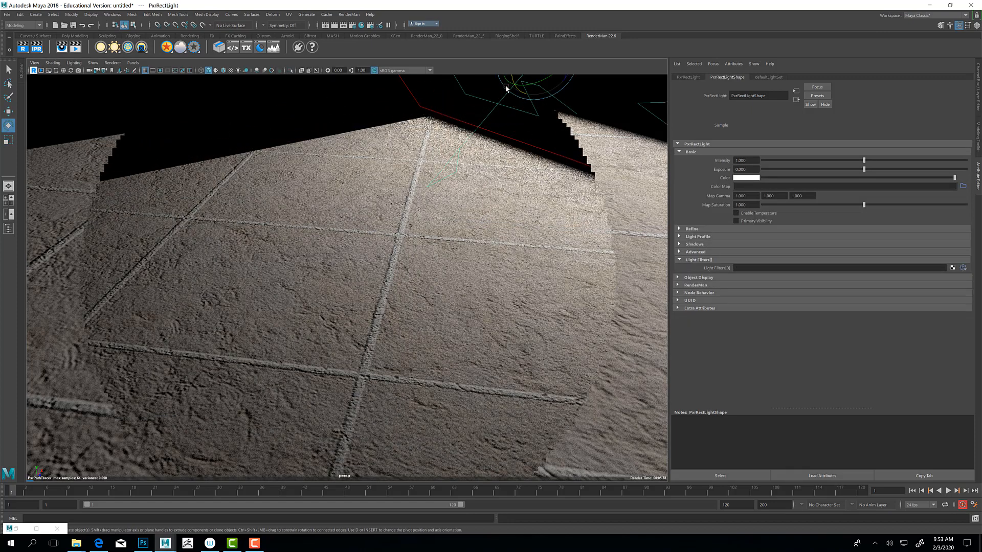
drag(514, 80, 514, 75)
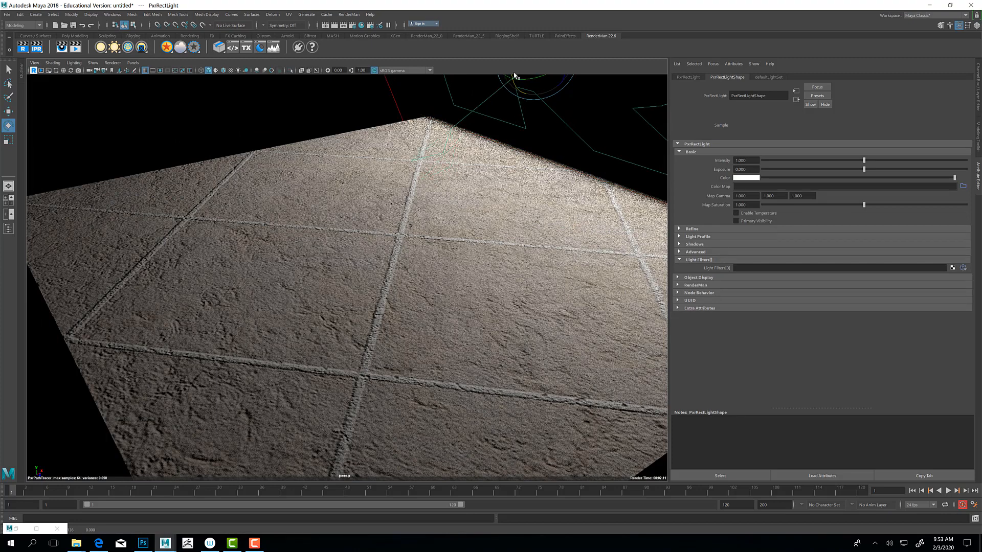
drag(515, 90, 525, 112)
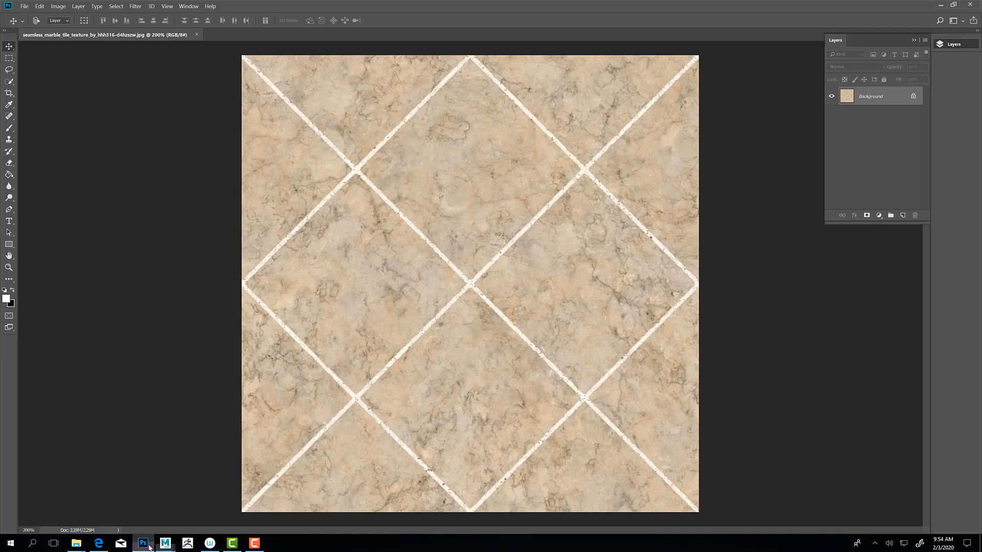
Step: Switch to Photoshop and desaturate the marble tile texture with a Hue/Saturation adjustment layer at Saturation -100
click(144, 543)
click(879, 218)
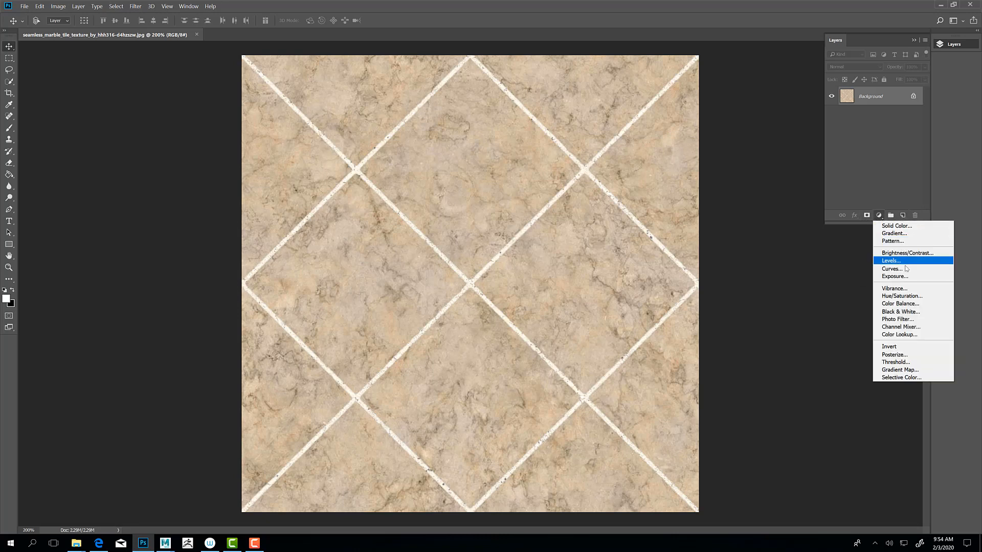
click(906, 298)
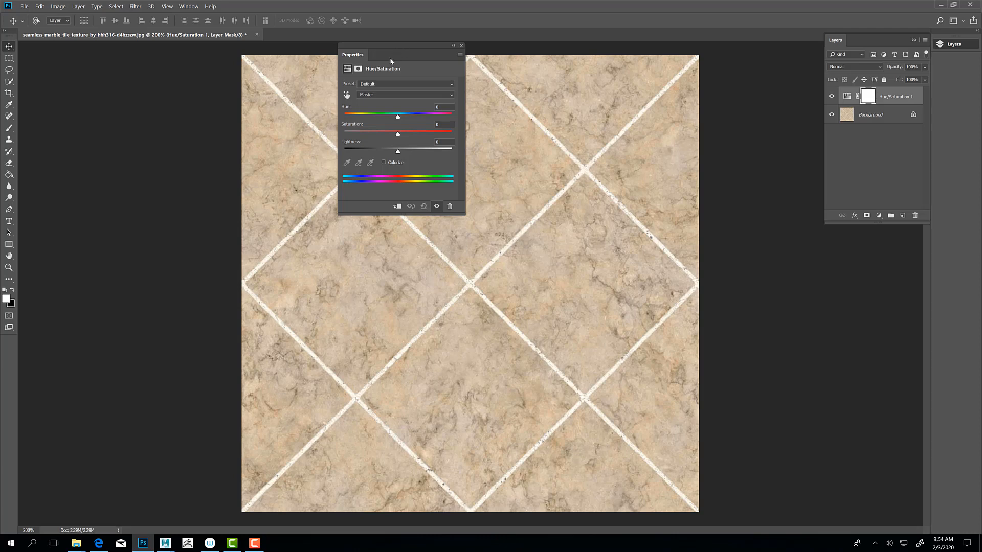
drag(397, 135, 312, 138)
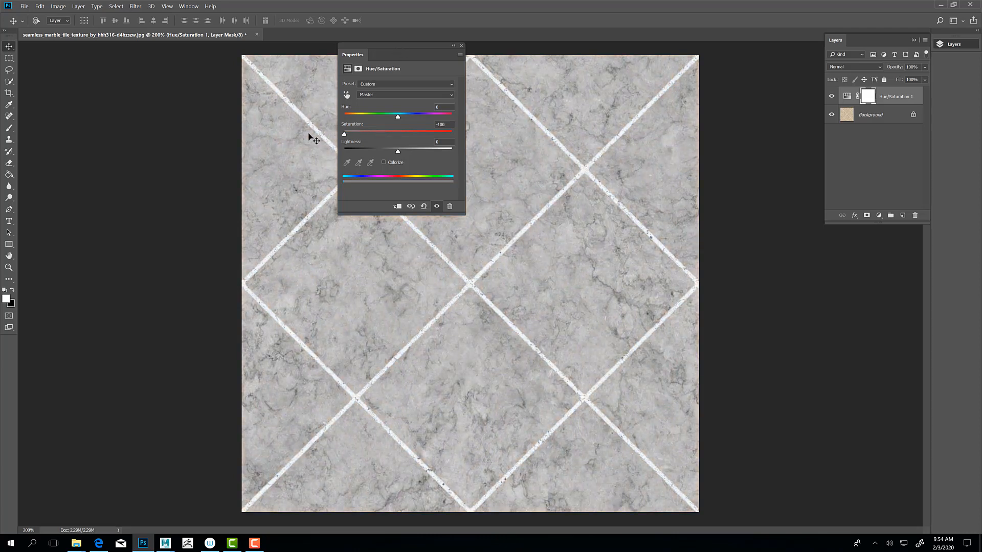
drag(415, 47, 139, 75)
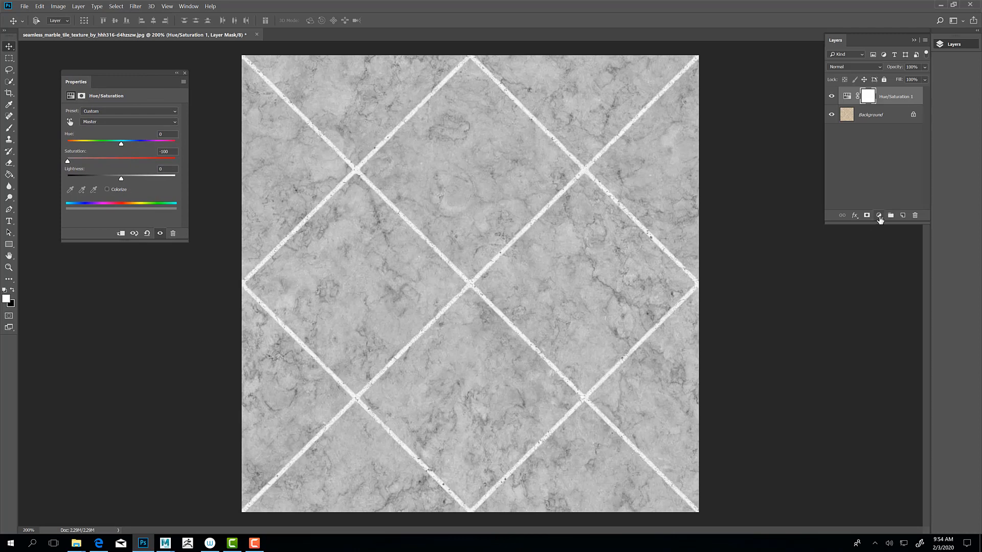
Step: Add a Brightness/Contrast adjustment layer with Contrast 100 and Brightness -79 over the desaturated texture
click(879, 215)
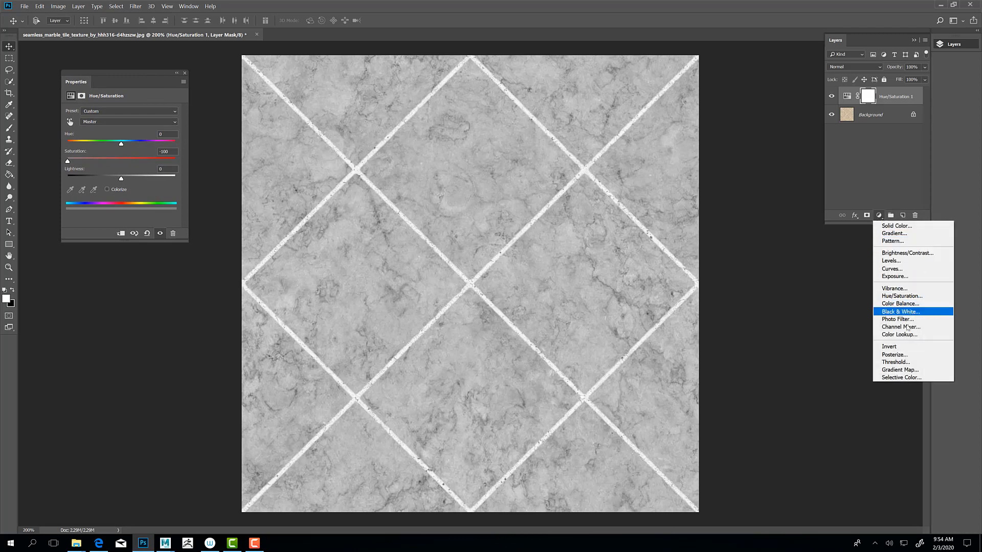
click(913, 253)
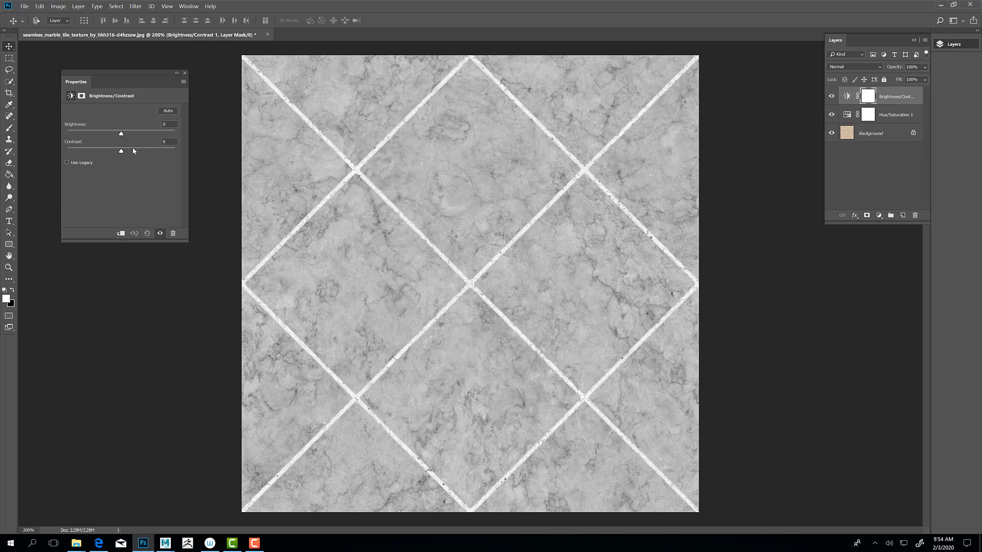
drag(133, 154, 144, 152)
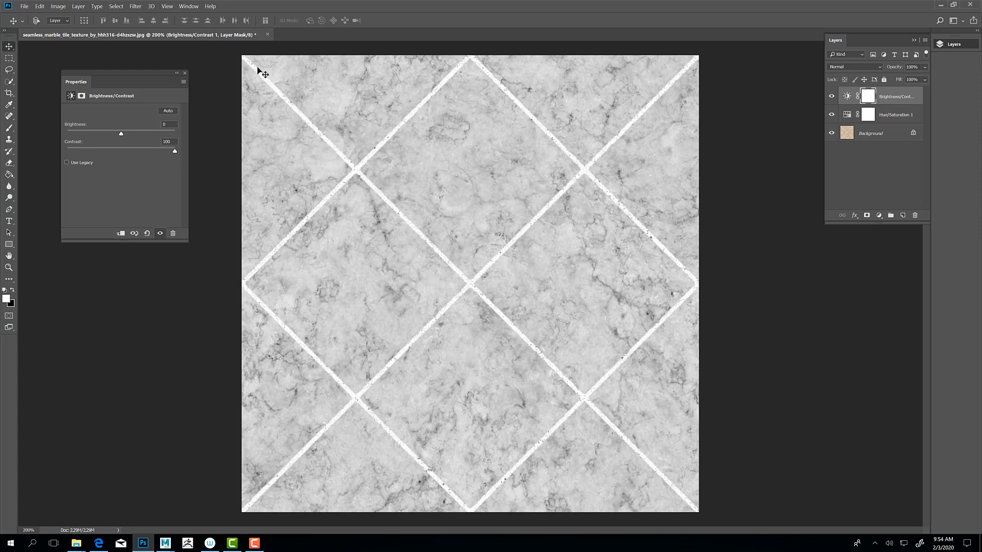
drag(122, 135, 98, 133)
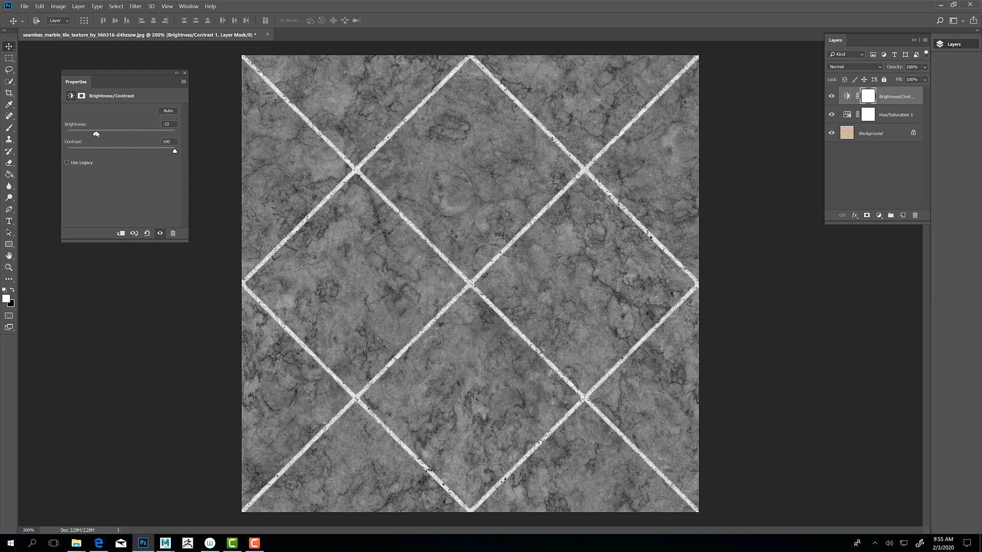
drag(96, 134, 94, 133)
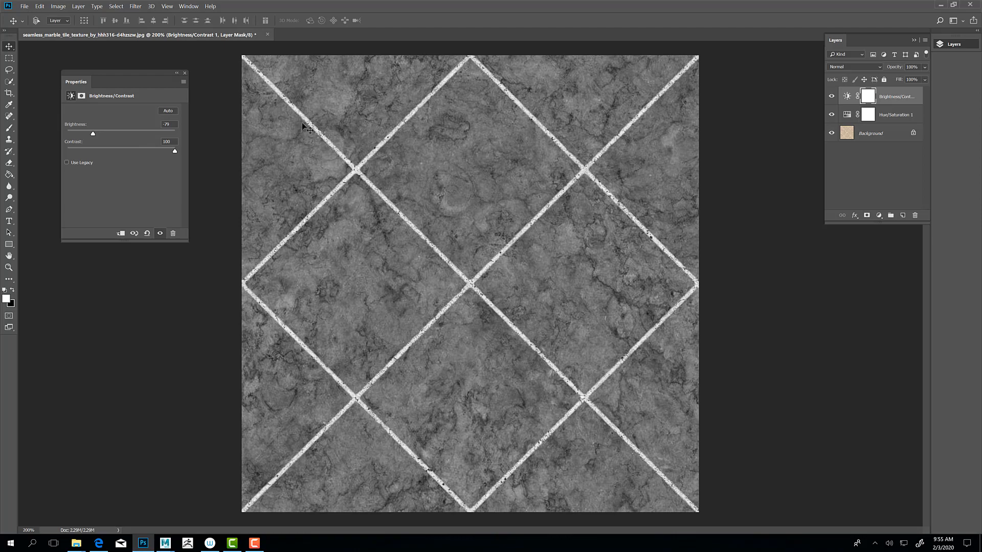
Step: Mask the Brightness/Contrast adjustment to the white grout lines using Color Range sampled from the grout with Fuzziness 59
key(ctrl+plus)
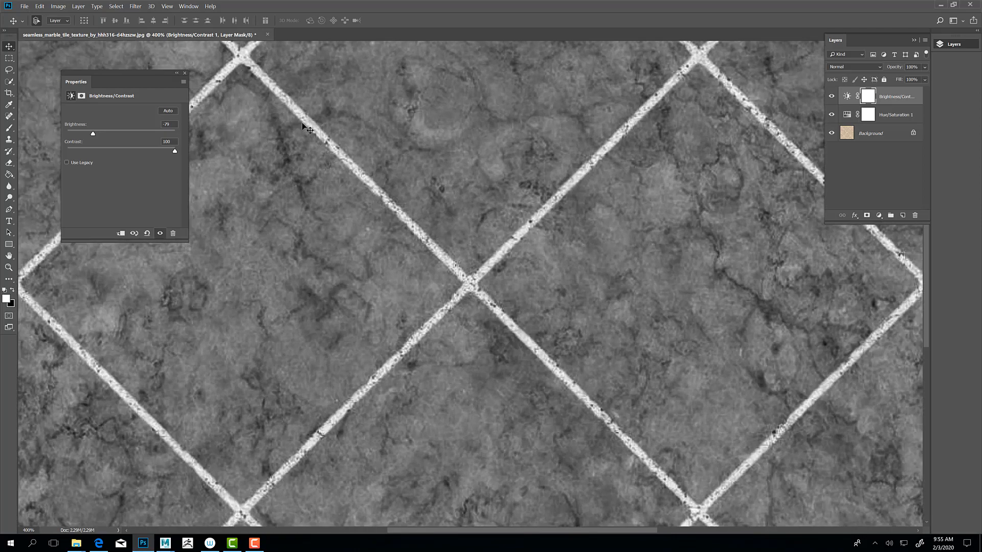
drag(357, 133, 432, 274)
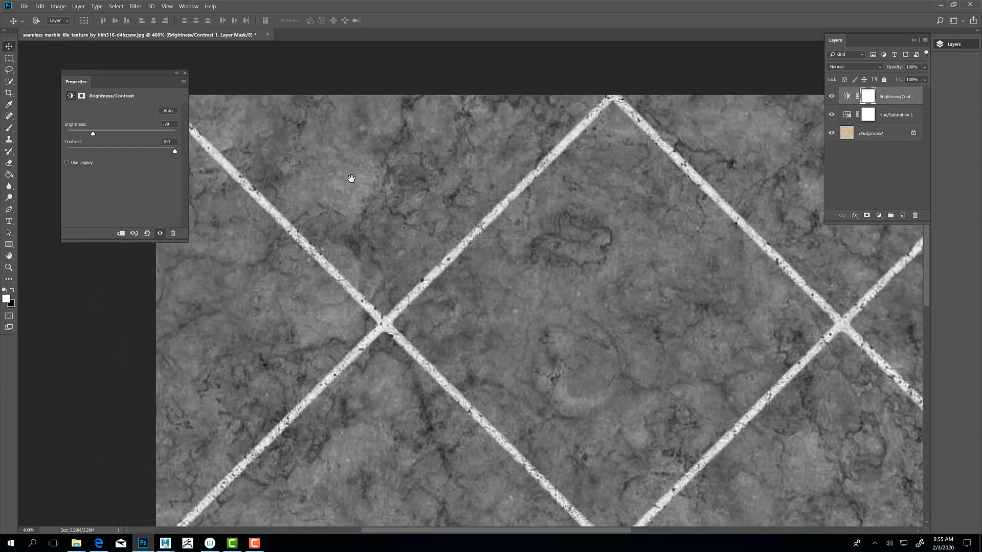
drag(351, 179, 442, 140)
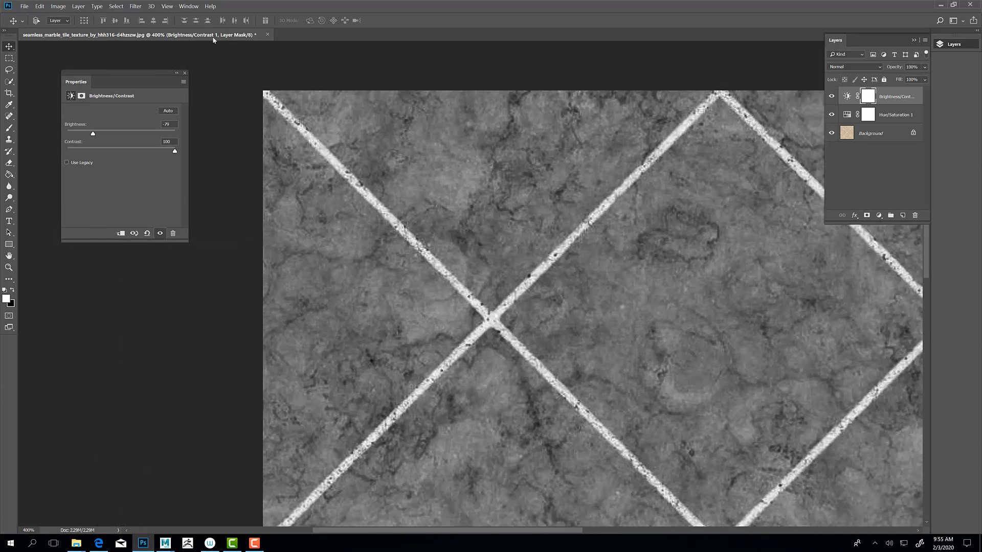
click(116, 6)
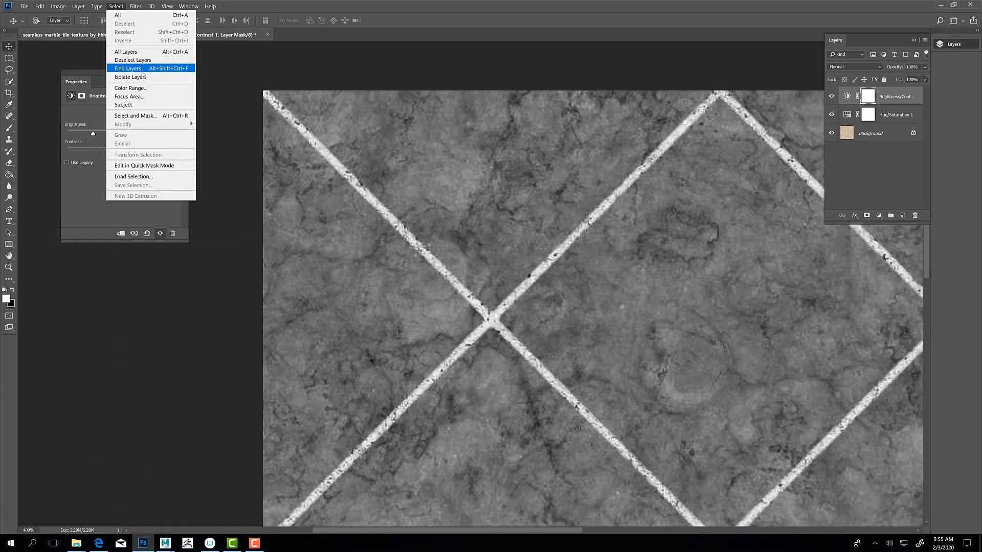
click(131, 88)
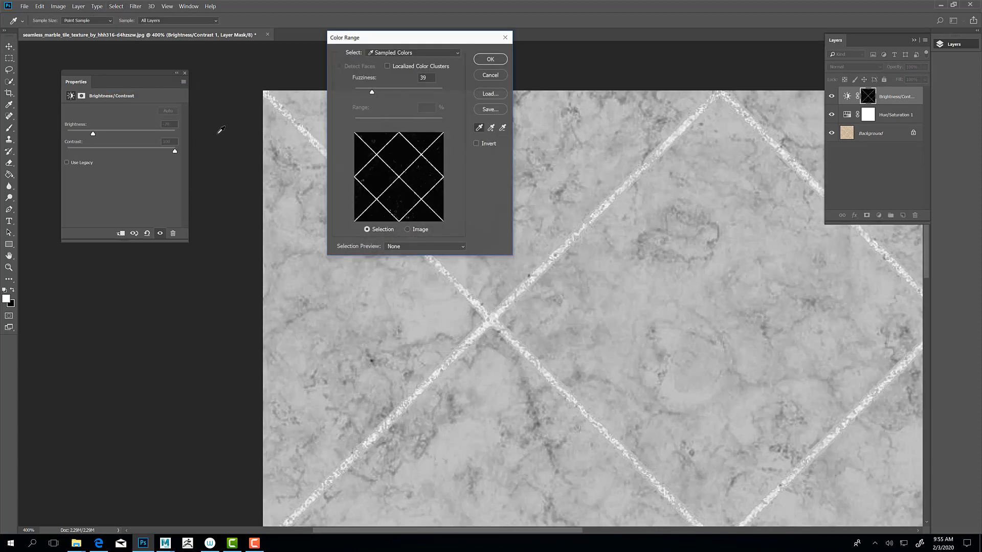
click(305, 126)
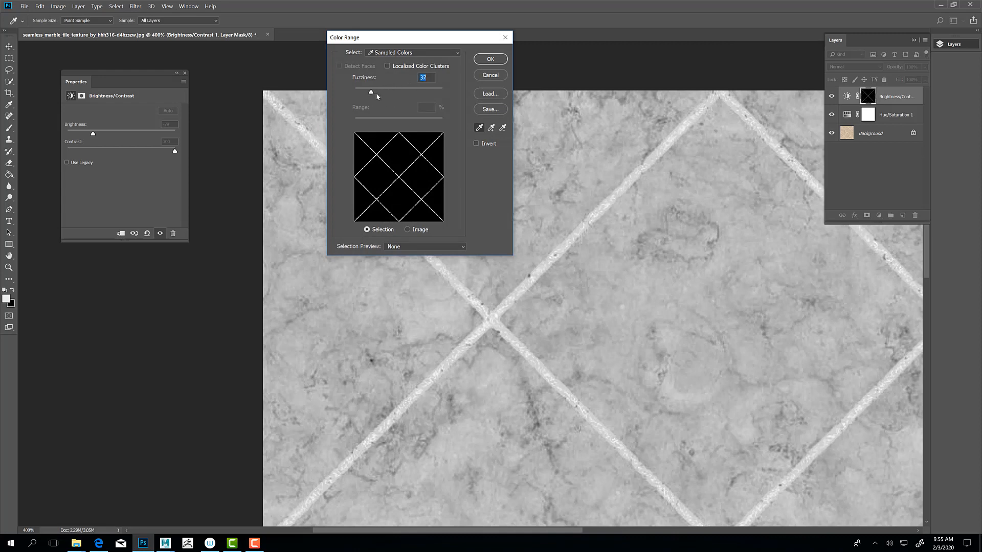
drag(377, 96, 382, 95)
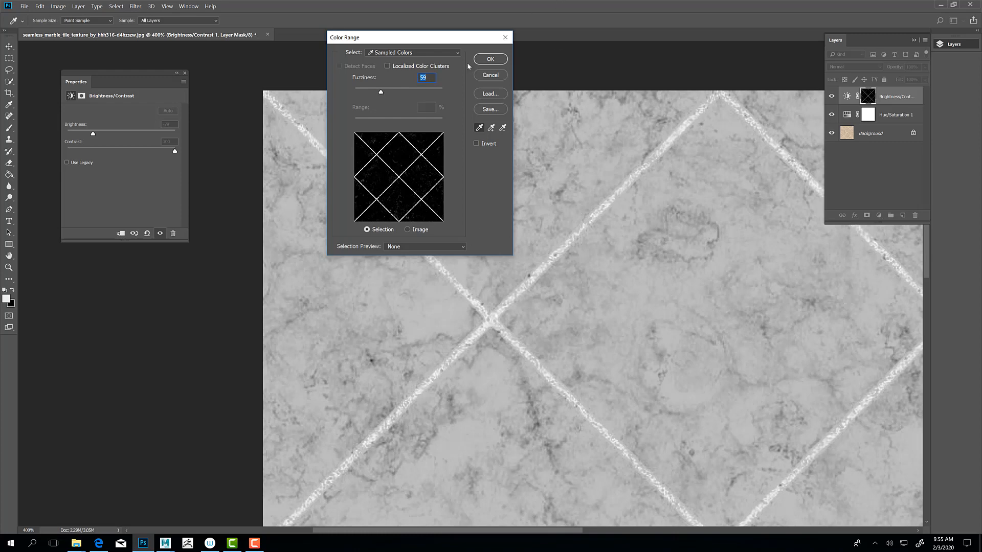
click(487, 60)
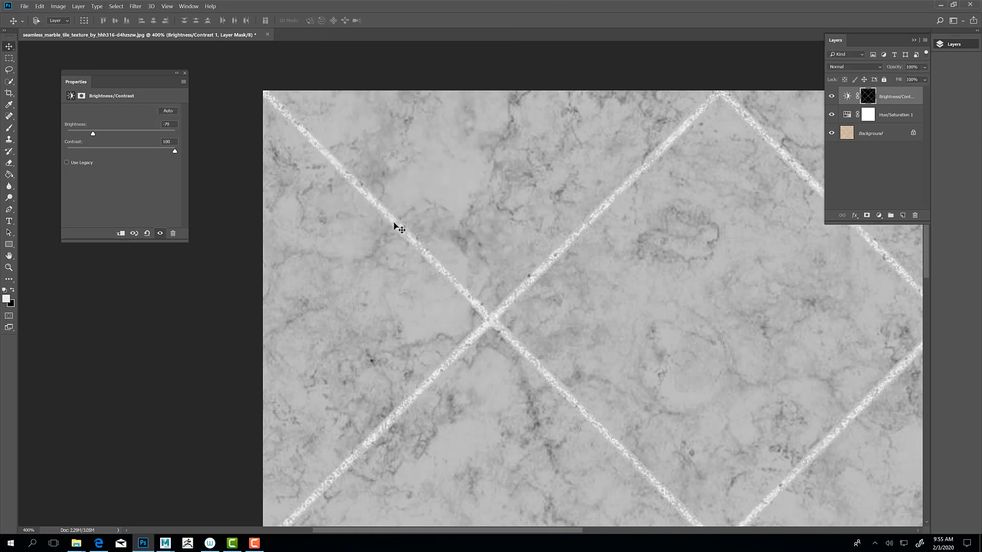
Step: Activate the Brush tool and add a new empty layer above the Brightness/Contrast adjustment
key(b)
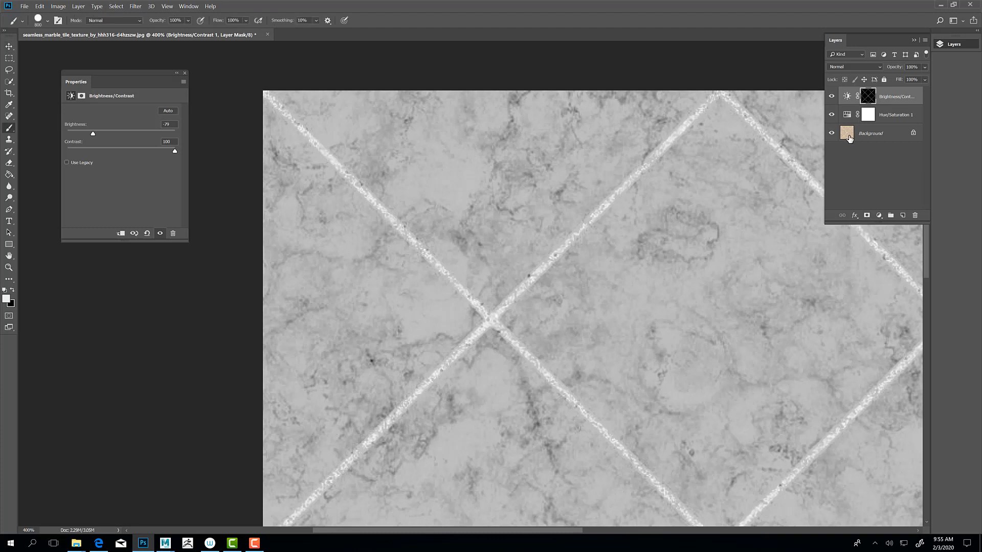
click(902, 217)
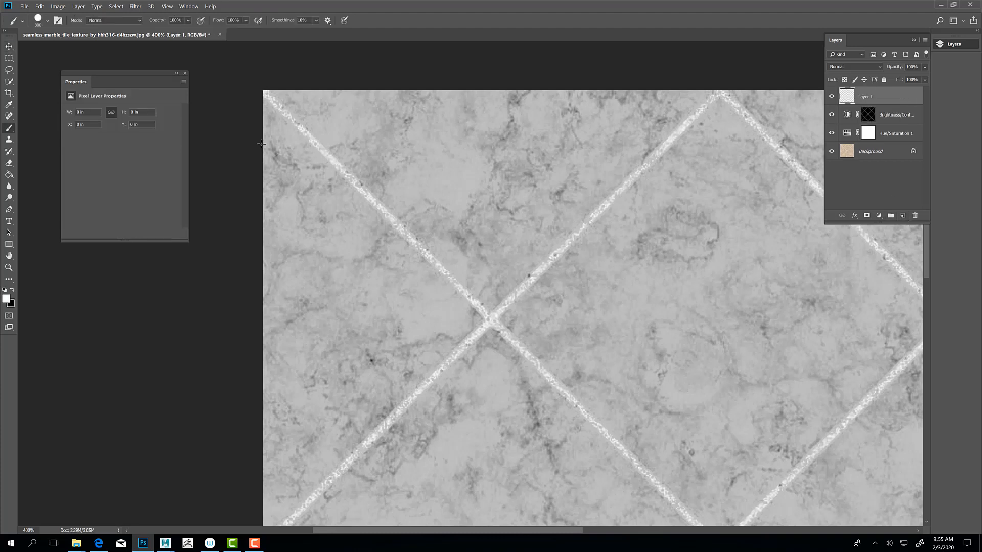
Step: Try to paint the new layer black with a 5000 px brush, and undo the stroke
click(13, 290)
key(bracketright)
key(bracketright)
key(bracketright)
click(315, 149)
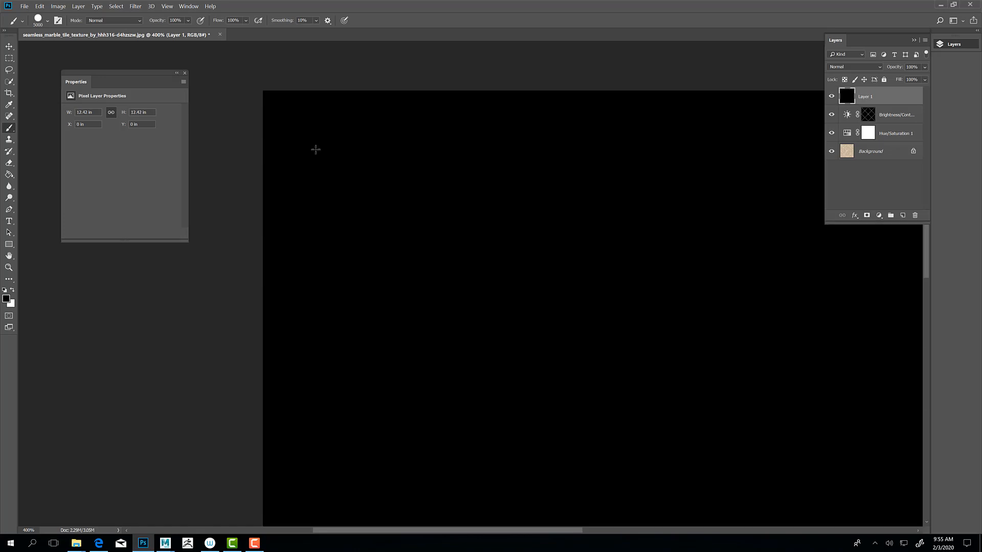
key(ctrl+z)
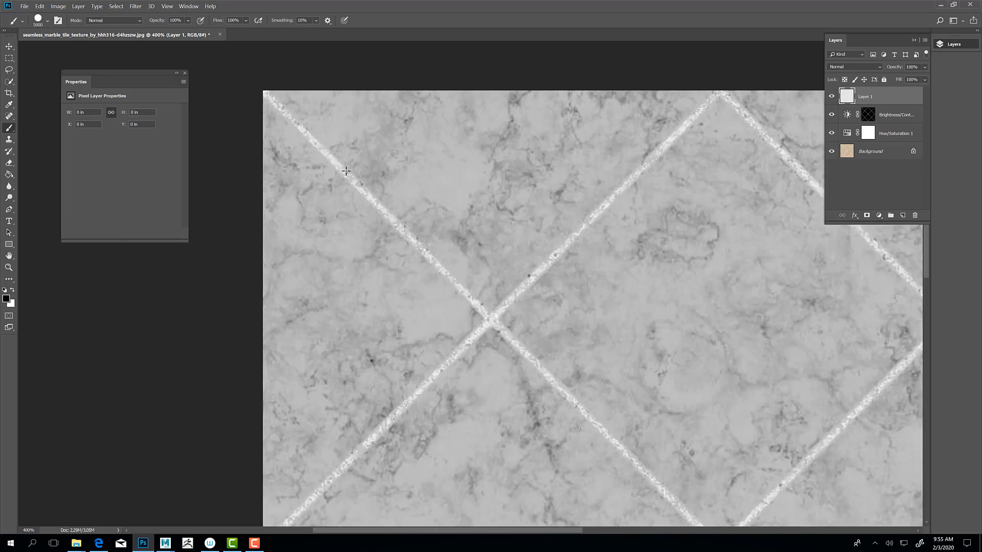
Step: Reduce the Hard Round brush to about 81 px, try a black stroke along a grout line and undo it
click(48, 22)
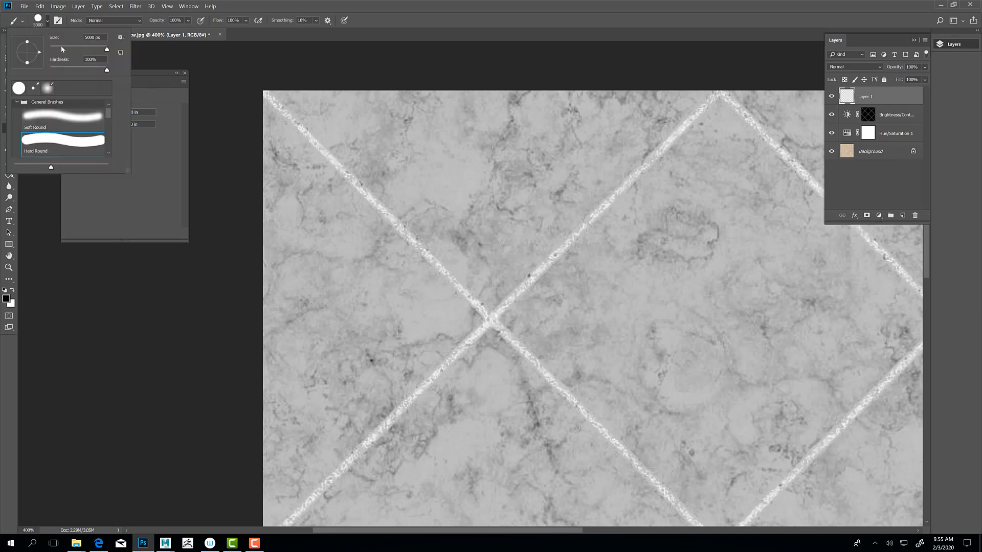
drag(61, 49, 74, 50)
drag(279, 112, 309, 140)
key(ctrl+z)
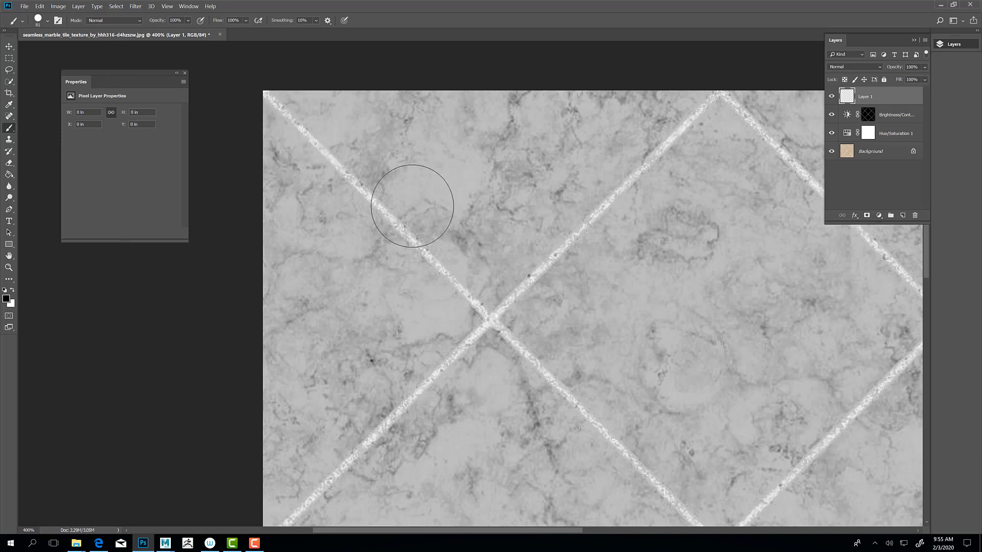
Step: Select the white grout lines with Color Range, sampling the bright grout color and setting Fuzziness to 40
click(141, 7)
mouse_move(116, 6)
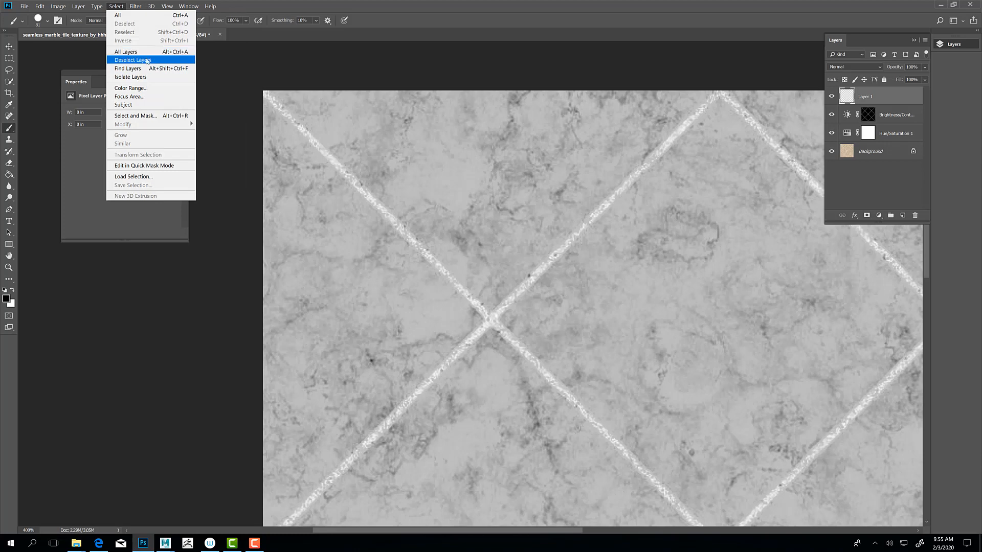
click(134, 89)
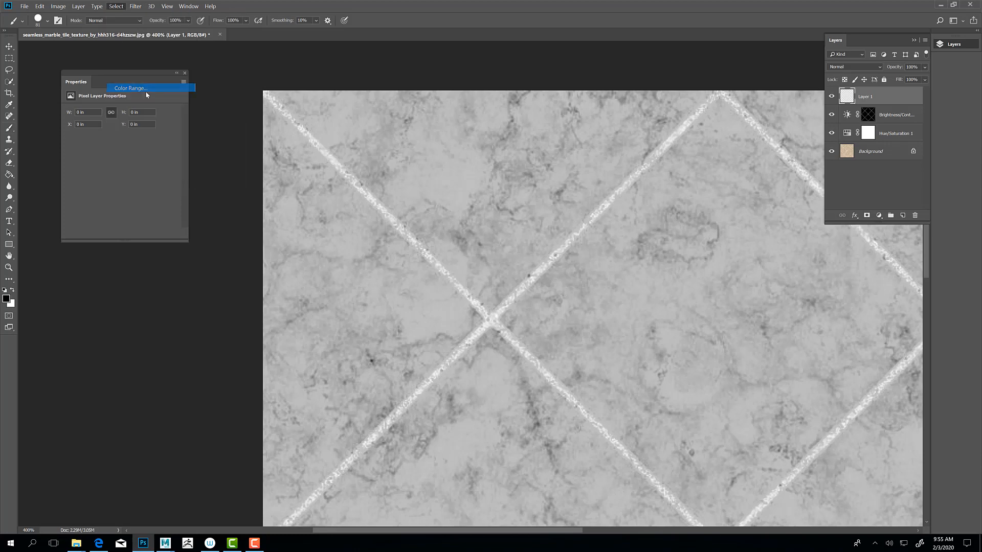
click(301, 128)
click(302, 129)
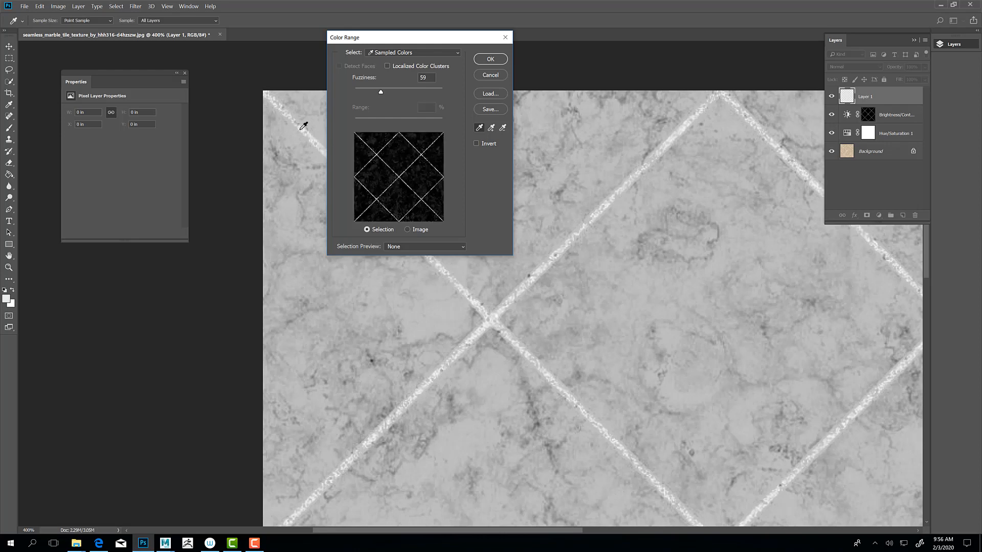
click(303, 129)
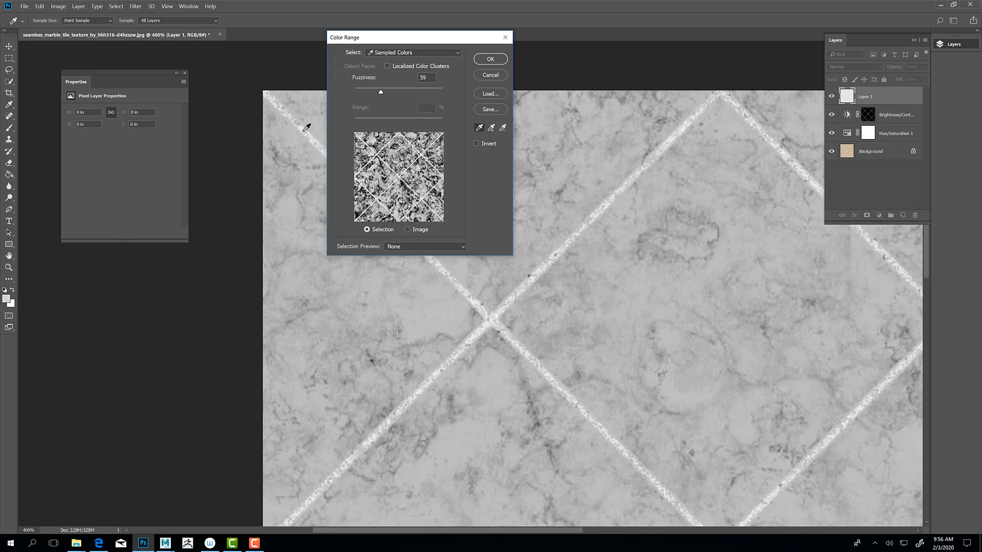
click(306, 128)
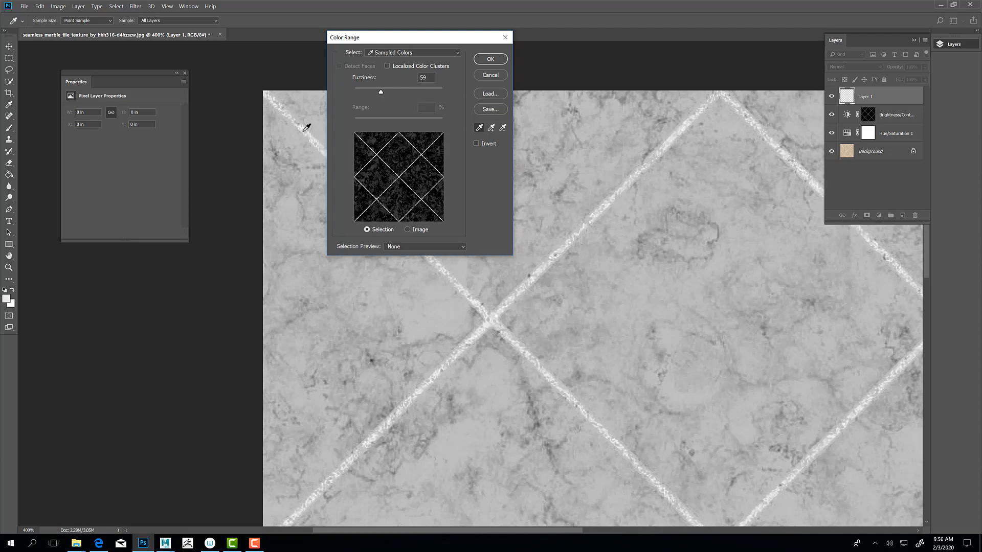
click(408, 272)
alt+scroll(408, 272, up, 5)
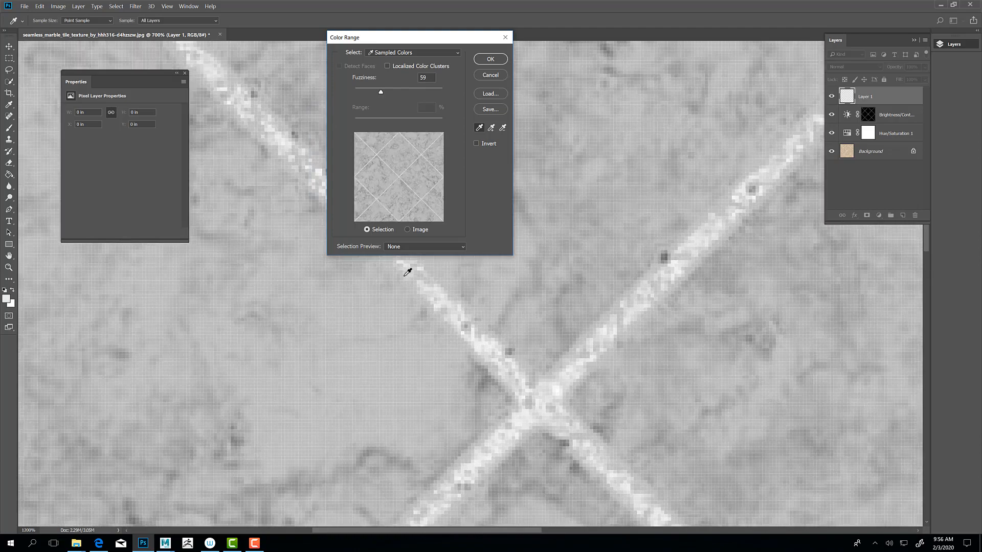
alt+scroll(407, 272, up, 1)
click(400, 273)
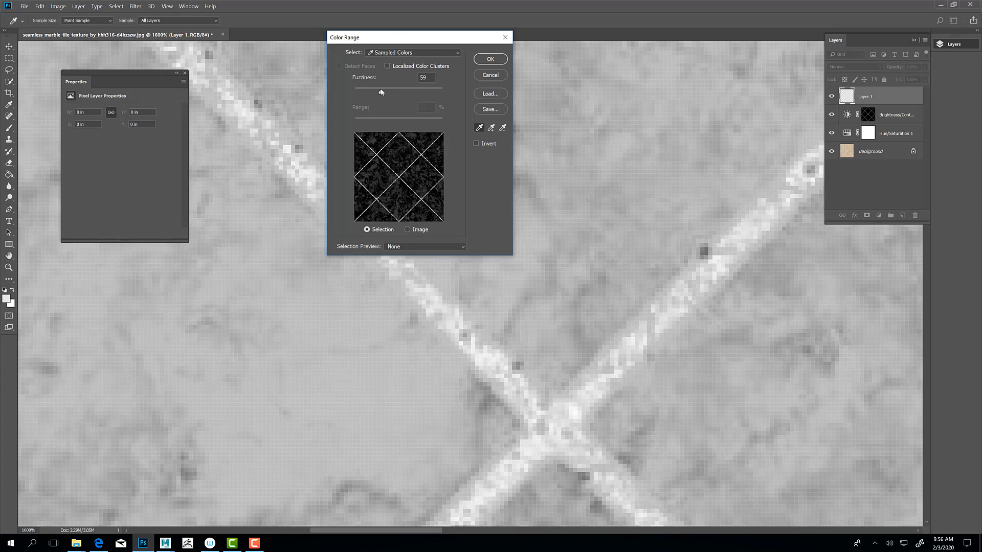
drag(381, 92, 371, 92)
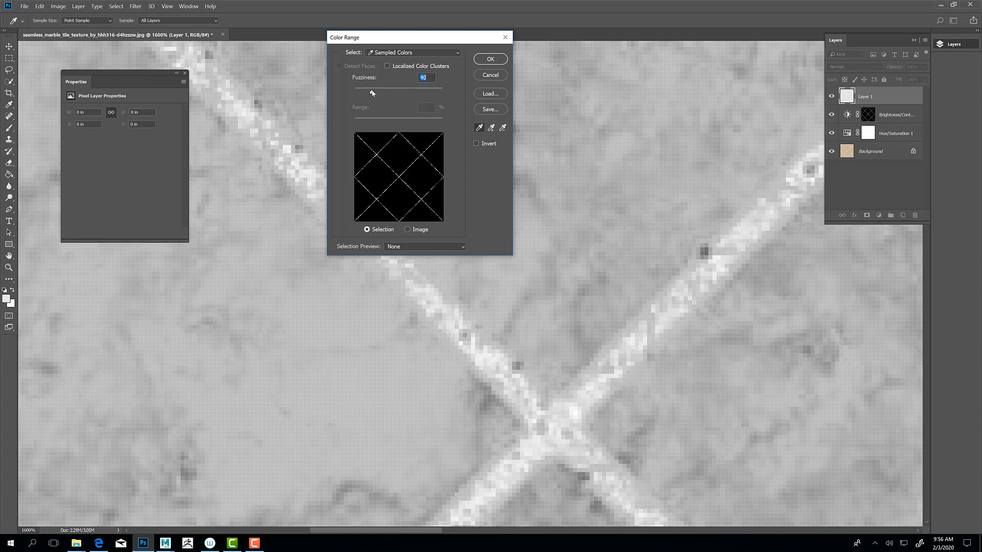
click(490, 60)
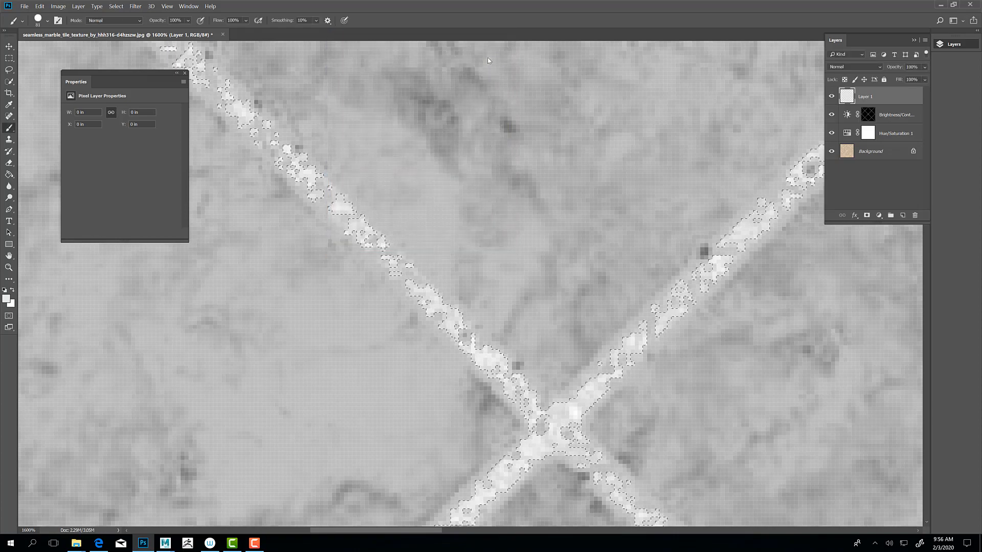
Step: Set the foreground color to black and brush over the selected grout lines around the texture's upper-left crossing
key(b)
key(ctrl+minus)
key(ctrl+minus)
key(ctrl+minus)
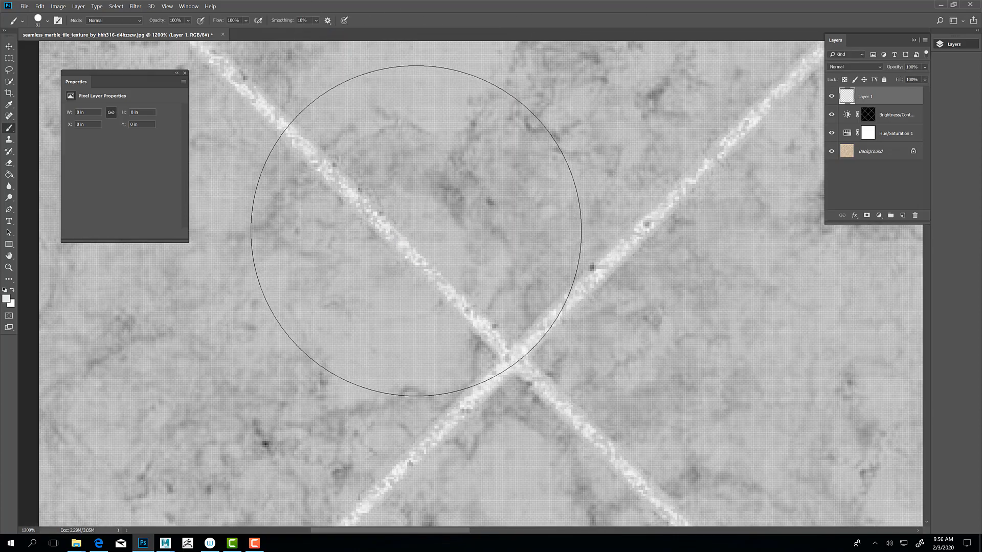
key(ctrl+minus)
key(ctrl+minus)
key(ctrl+minus)
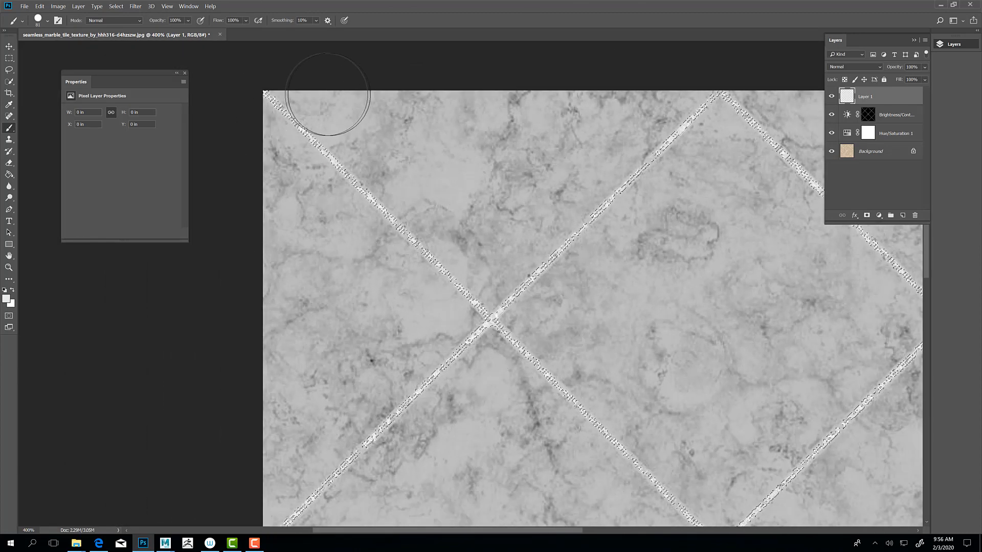
key(alt+BackSpace)
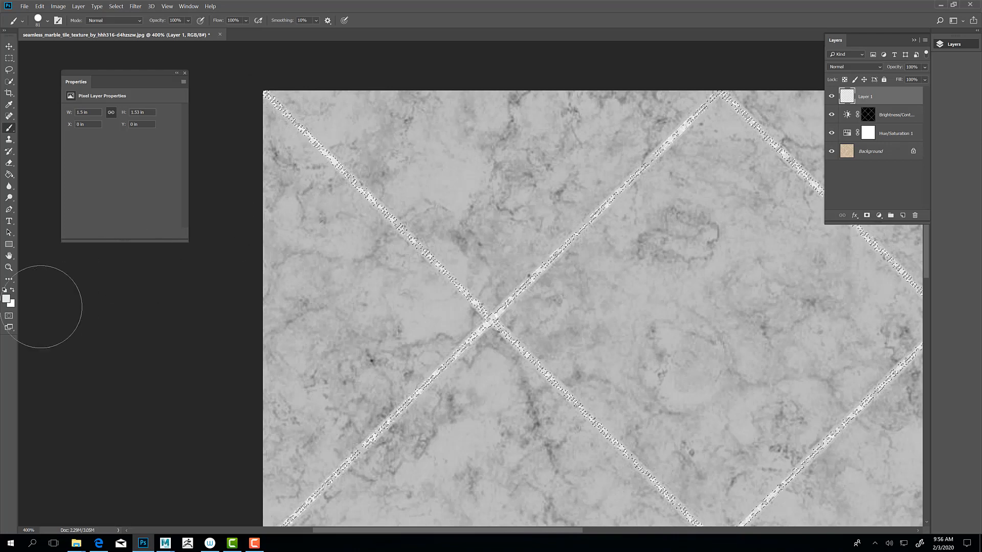
click(5, 290)
mouse_move(265, 93)
mouse_down()
mouse_move(373, 186)
mouse_move(435, 312)
mouse_move(557, 384)
mouse_up()
mouse_move(491, 320)
mouse_down()
mouse_move(333, 460)
mouse_move(287, 524)
mouse_move(610, 186)
mouse_move(711, 94)
mouse_move(719, 100)
mouse_up()
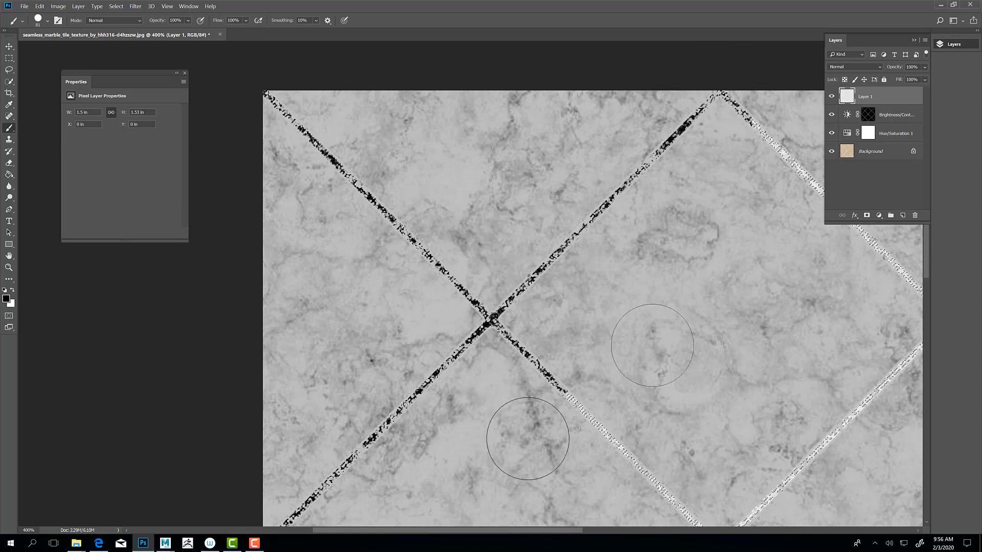
Step: Brush black through the selection along the grout lines in the center, at the left edge and in the lower-left corner
mouse_move(522, 430)
mouse_down()
mouse_move(655, 466)
mouse_move(682, 484)
mouse_up()
drag(746, 427, 478, 159)
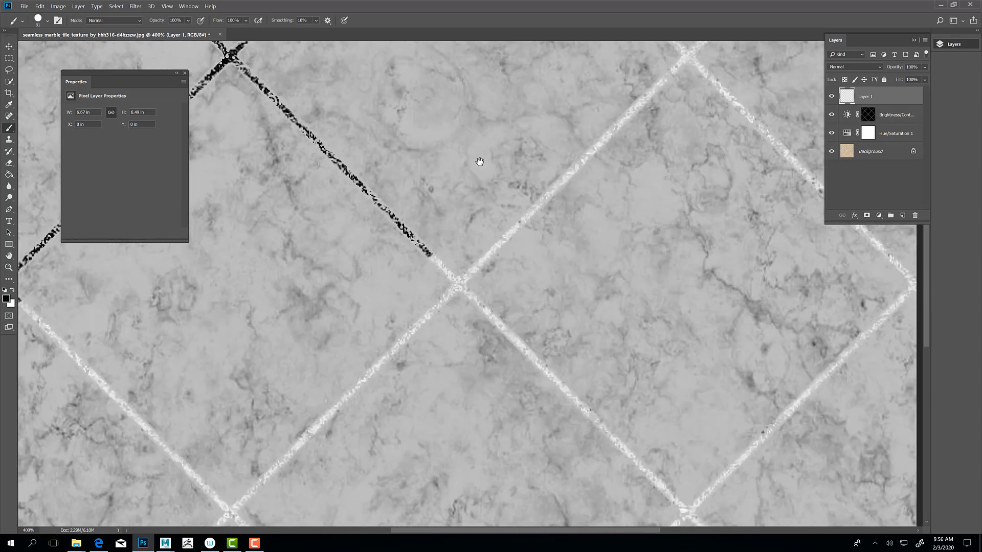
mouse_move(450, 279)
mouse_down()
mouse_move(665, 516)
mouse_move(699, 493)
mouse_up()
mouse_move(478, 225)
mouse_down()
mouse_move(483, 213)
mouse_move(695, 80)
mouse_up()
mouse_move(446, 303)
mouse_down()
mouse_move(306, 425)
mouse_move(206, 481)
mouse_up()
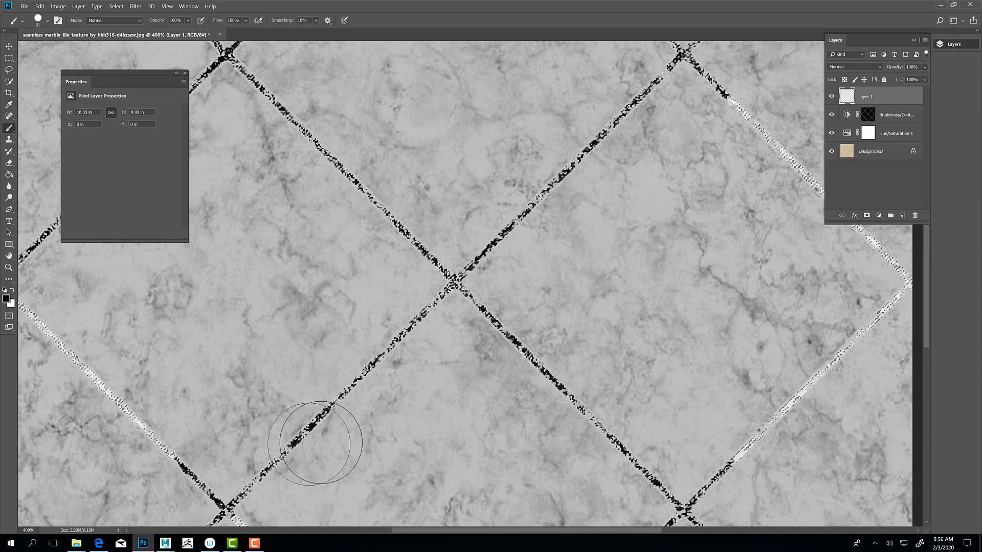
mouse_move(451, 435)
mouse_down()
mouse_move(546, 399)
mouse_move(698, 396)
mouse_up()
drag(464, 431, 282, 245)
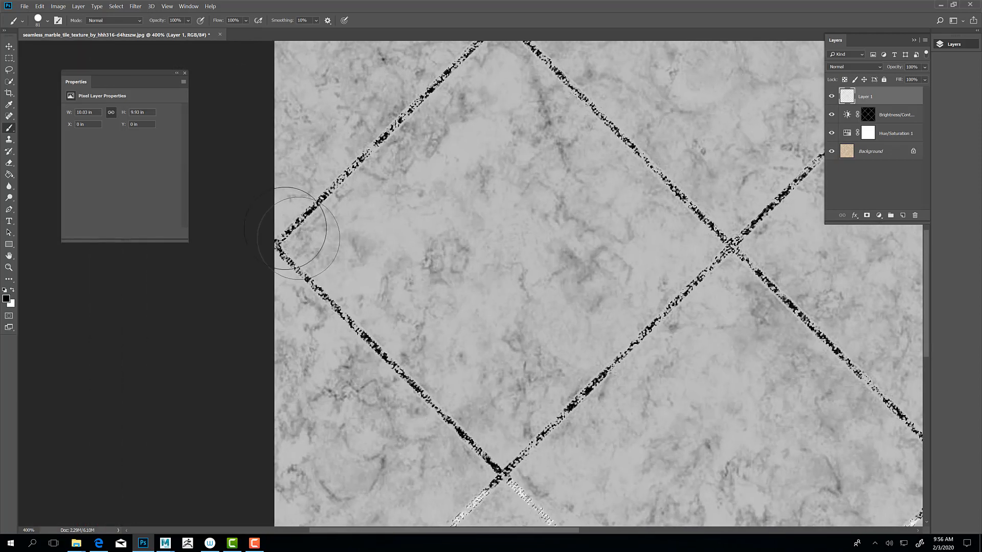
mouse_move(485, 520)
mouse_down()
mouse_move(583, 112)
mouse_move(476, 329)
mouse_up()
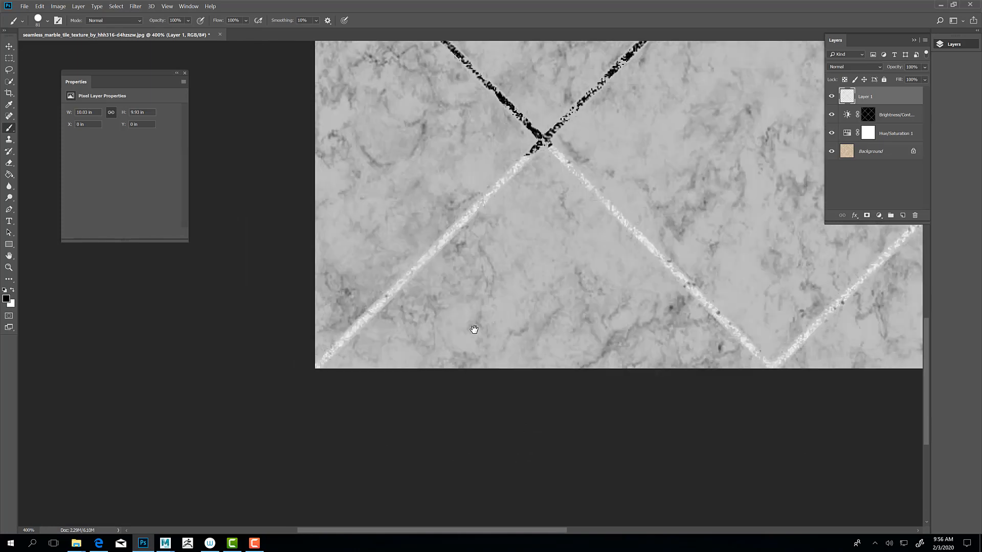
drag(499, 236, 320, 415)
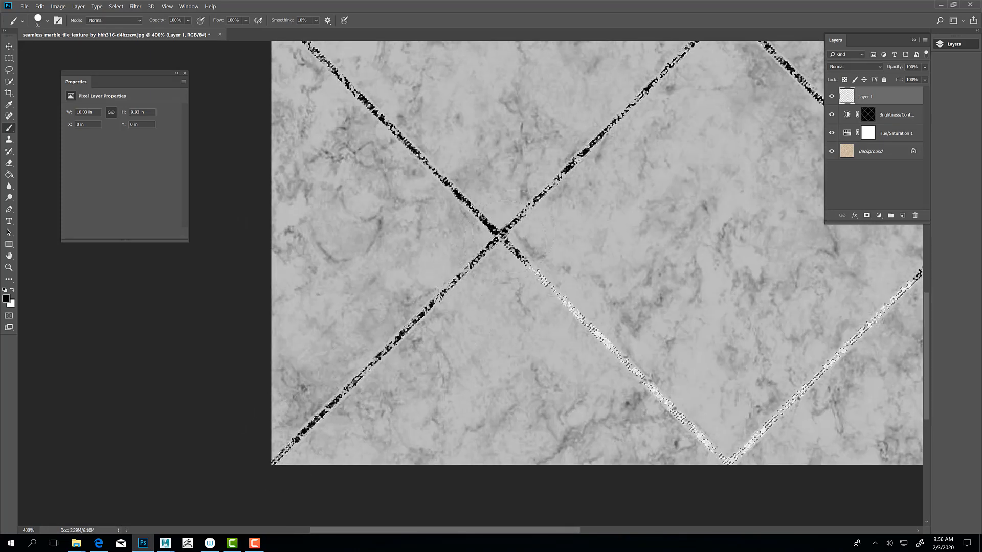
mouse_move(506, 238)
mouse_down()
mouse_move(723, 462)
mouse_move(762, 430)
mouse_up()
click(573, 295)
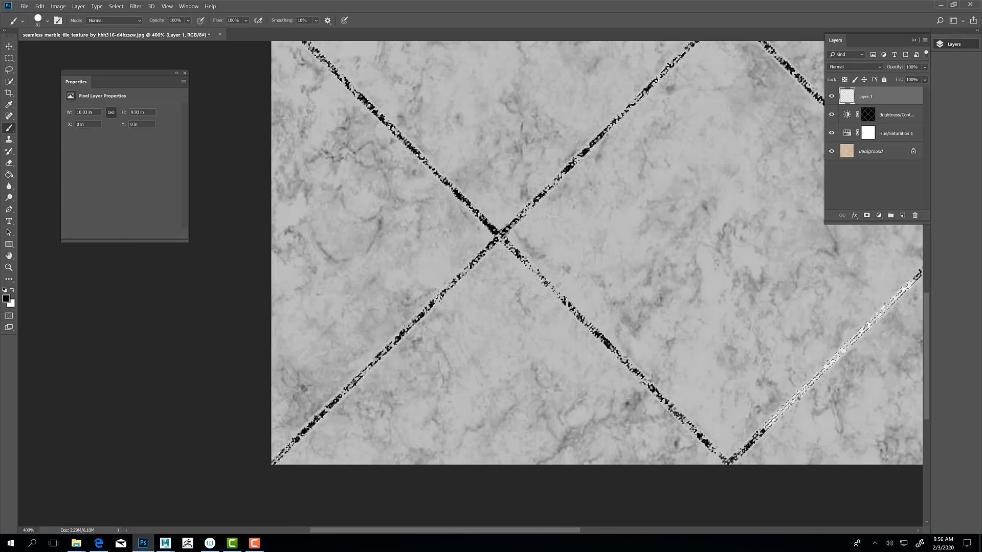
Step: Brush black through the selection along the remaining grout lines, from the lower-right corner up to the upper-right corner
drag(582, 282, 410, 264)
drag(593, 296, 451, 293)
mouse_move(591, 247)
mouse_down()
mouse_move(502, 329)
mouse_move(530, 307)
mouse_move(720, 279)
mouse_move(837, 433)
mouse_up()
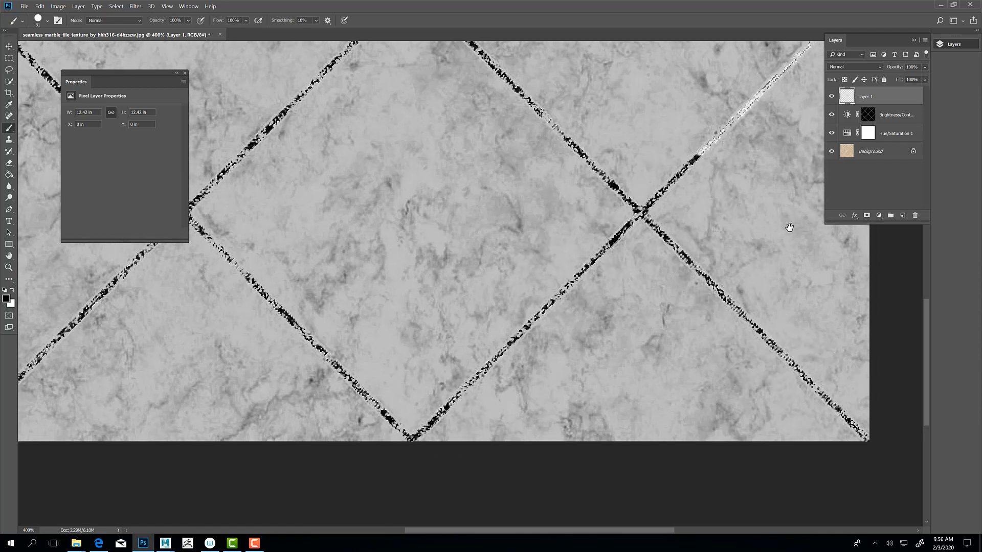
drag(785, 222, 478, 474)
mouse_move(407, 414)
mouse_down()
mouse_move(541, 252)
mouse_move(500, 186)
mouse_move(381, 51)
mouse_up()
drag(474, 163, 603, 322)
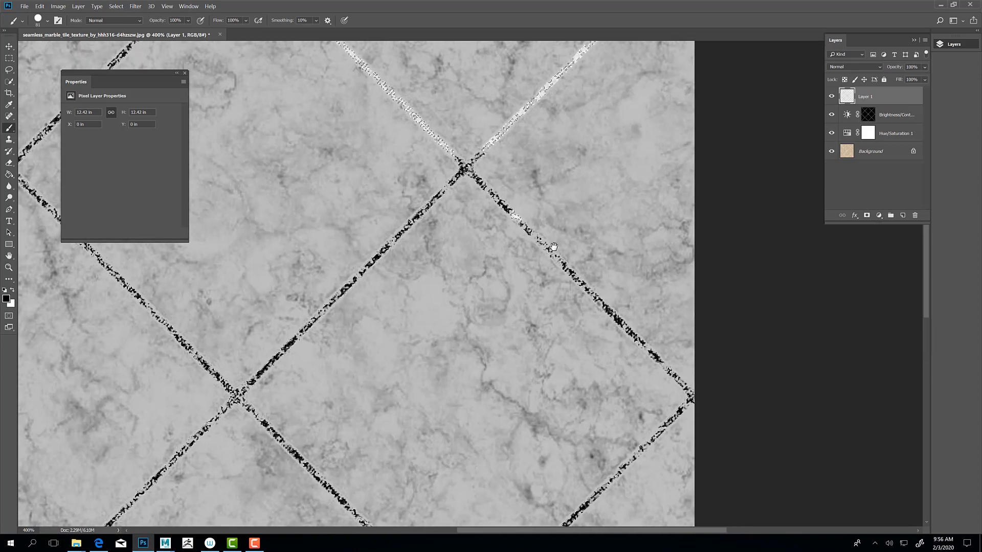
drag(531, 172, 538, 342)
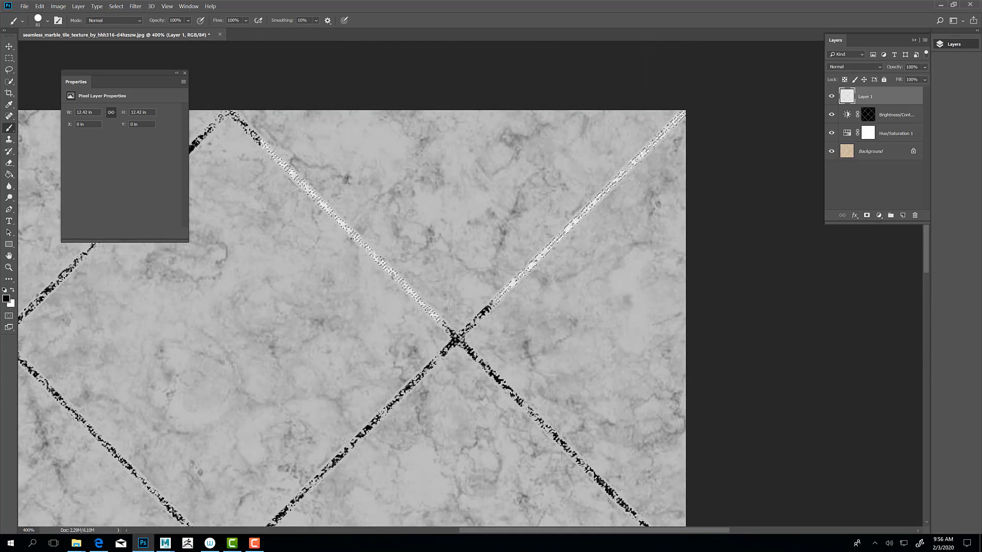
drag(455, 340, 708, 110)
mouse_move(406, 380)
mouse_down()
mouse_move(408, 280)
mouse_move(296, 165)
mouse_move(289, 171)
mouse_move(216, 107)
mouse_up()
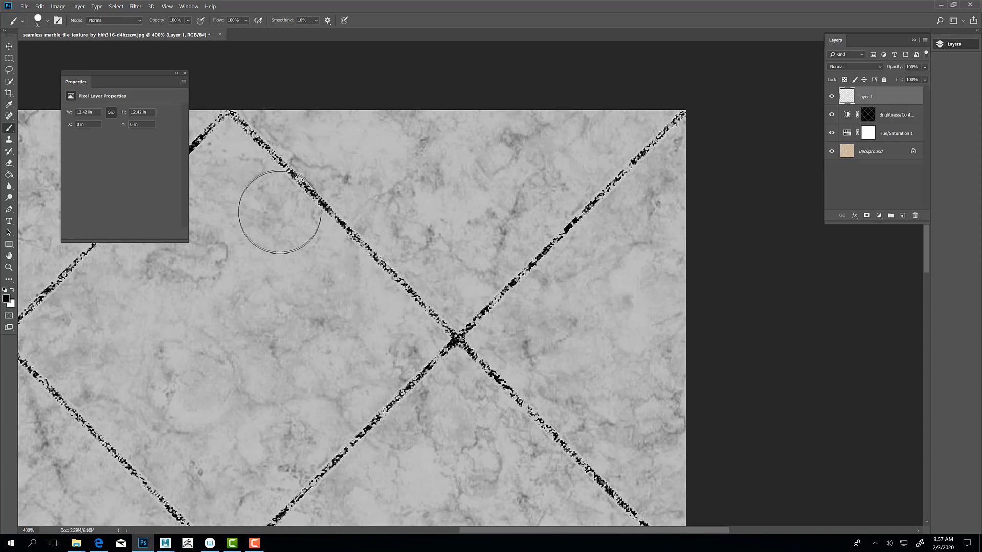
drag(274, 217, 453, 204)
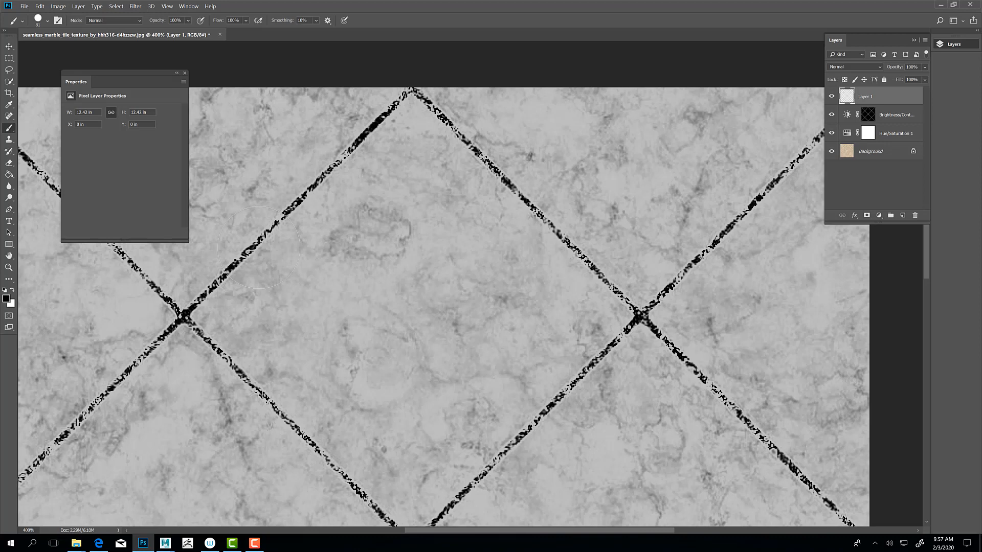
Step: Reduce the brush to about the grout width, try a solid black stroke along an upper grout line and undo it
key(bracketleft)
key(bracketleft)
key(bracketleft)
key(bracketleft)
drag(415, 89, 476, 149)
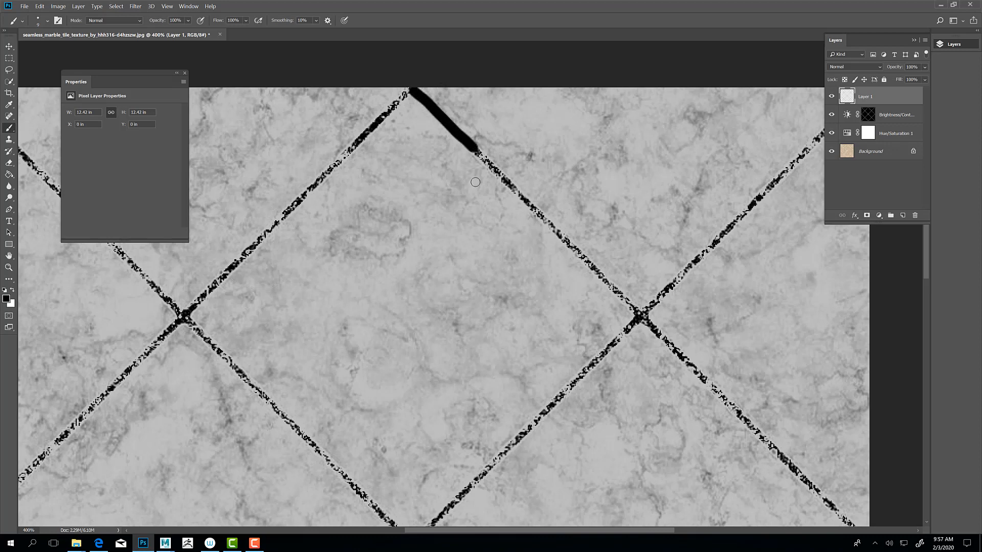
key(ctrl+z)
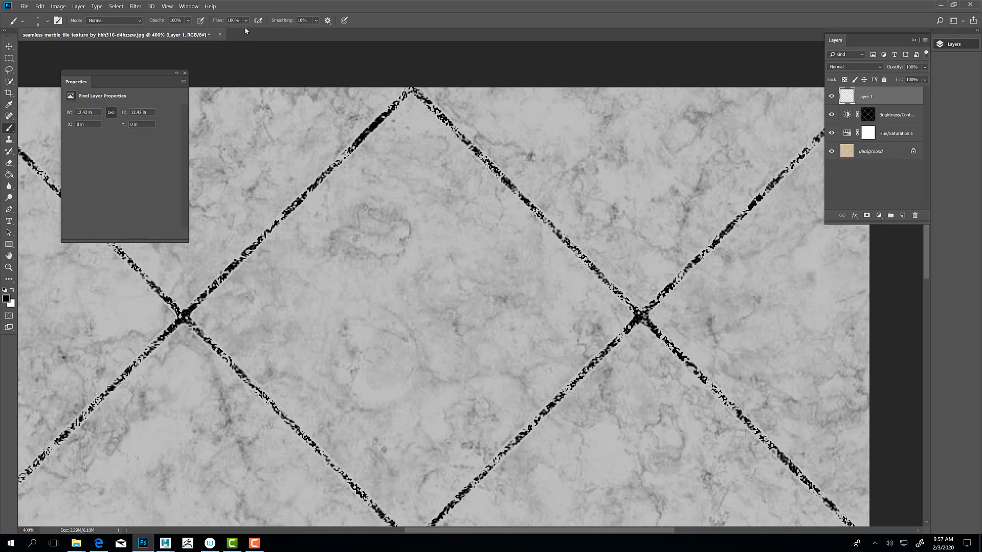
Step: Set the brush to 67% opacity, 63% flow and 27% smoothing, and trace the grout lines through the upper-right crossing in black
click(188, 22)
click(245, 21)
click(316, 21)
mouse_move(412, 90)
mouse_down()
mouse_move(641, 315)
mouse_move(833, 123)
mouse_up()
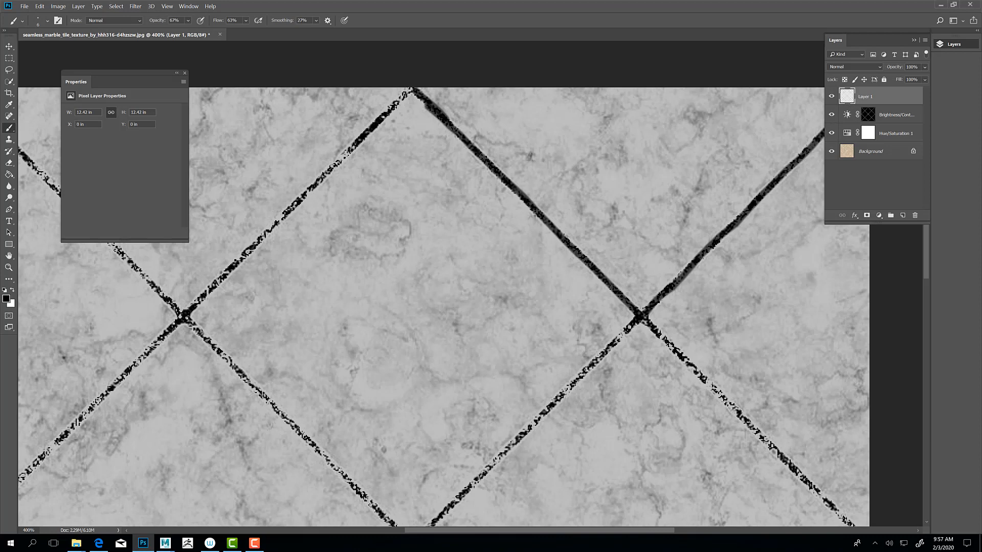
drag(631, 323, 419, 533)
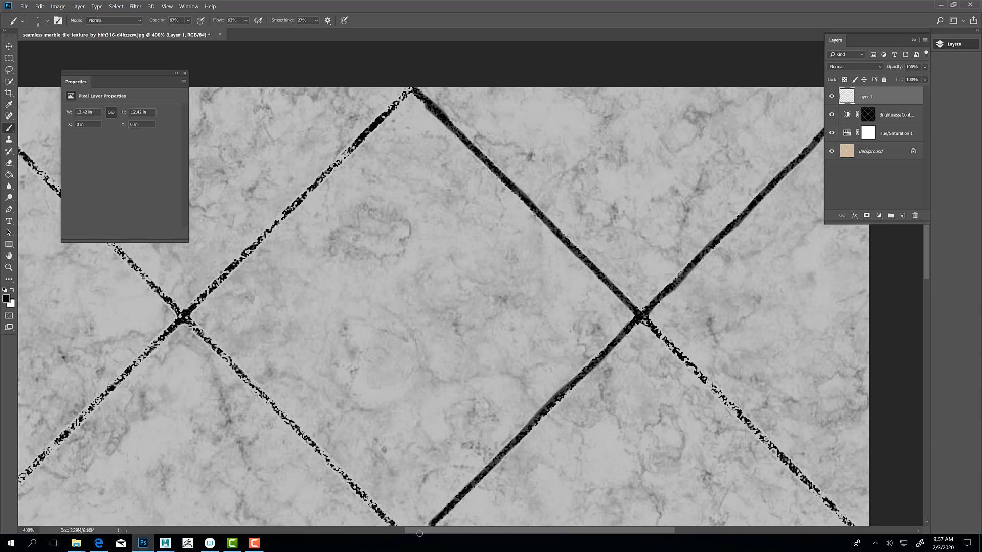
drag(642, 319, 853, 528)
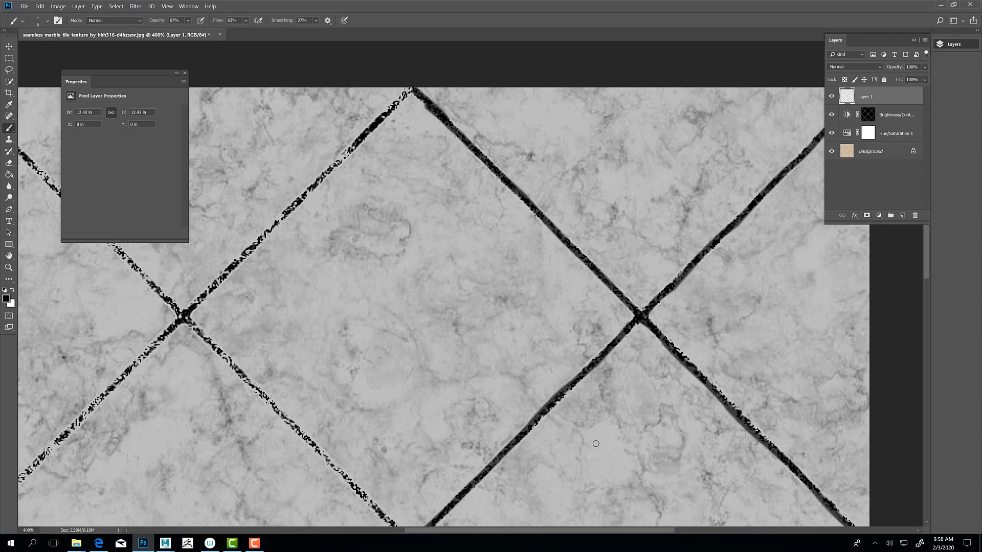
Step: Trace the grout lines from the right edge and the center crossing through the lower-right crossing in soft black
drag(547, 397, 371, 222)
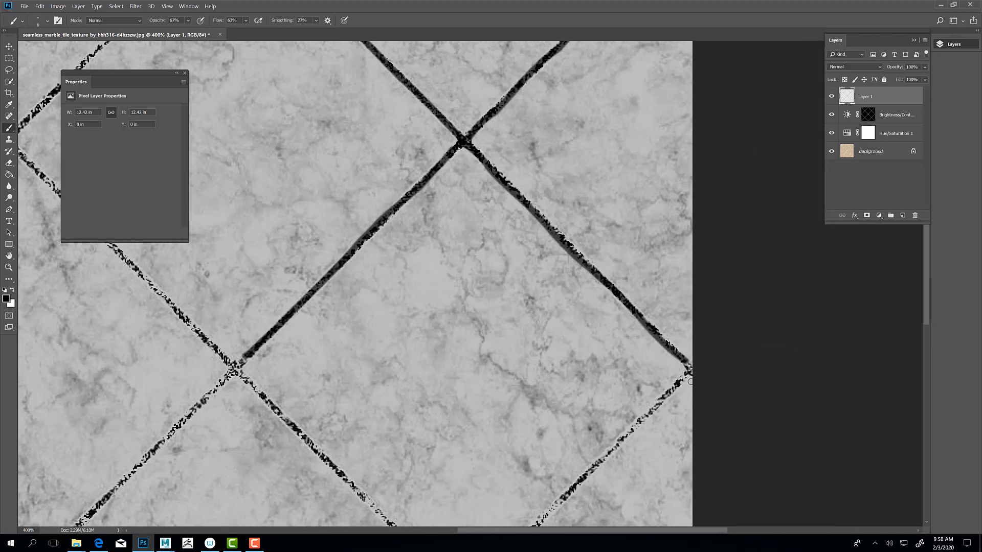
mouse_move(685, 362)
mouse_down()
mouse_move(692, 370)
mouse_move(662, 402)
mouse_move(528, 531)
mouse_up()
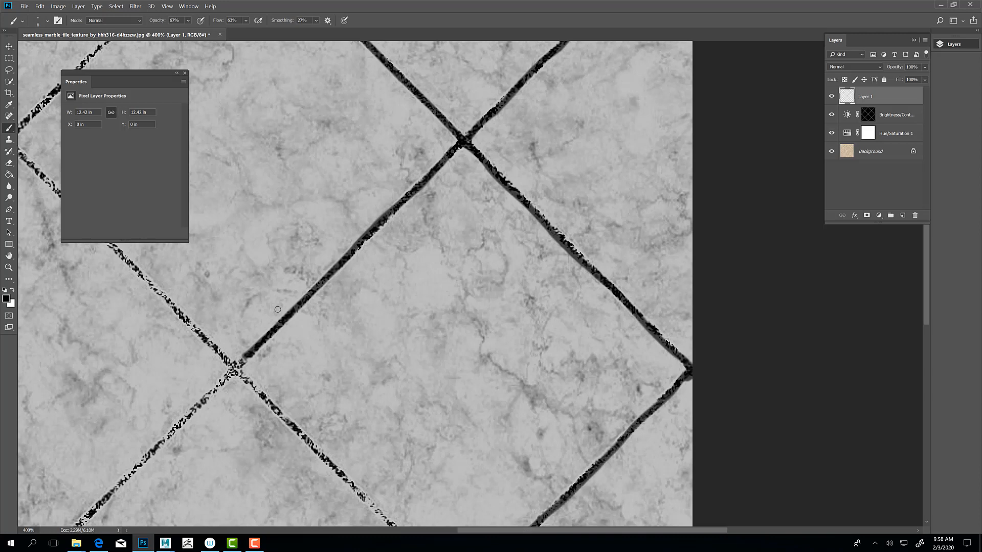
mouse_move(243, 361)
mouse_down()
mouse_move(233, 369)
mouse_move(395, 526)
mouse_up()
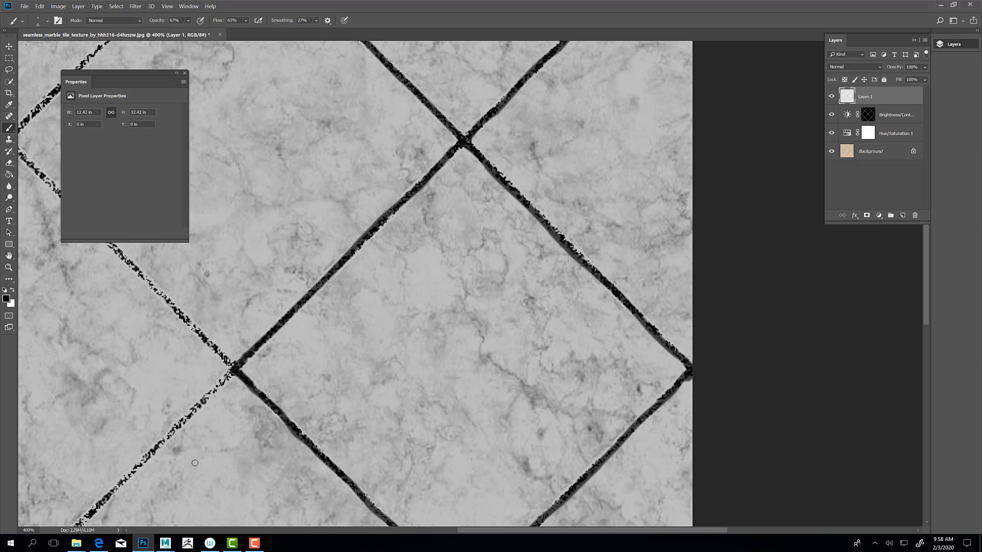
mouse_move(191, 459)
mouse_down()
mouse_move(253, 270)
mouse_move(223, 199)
mouse_up()
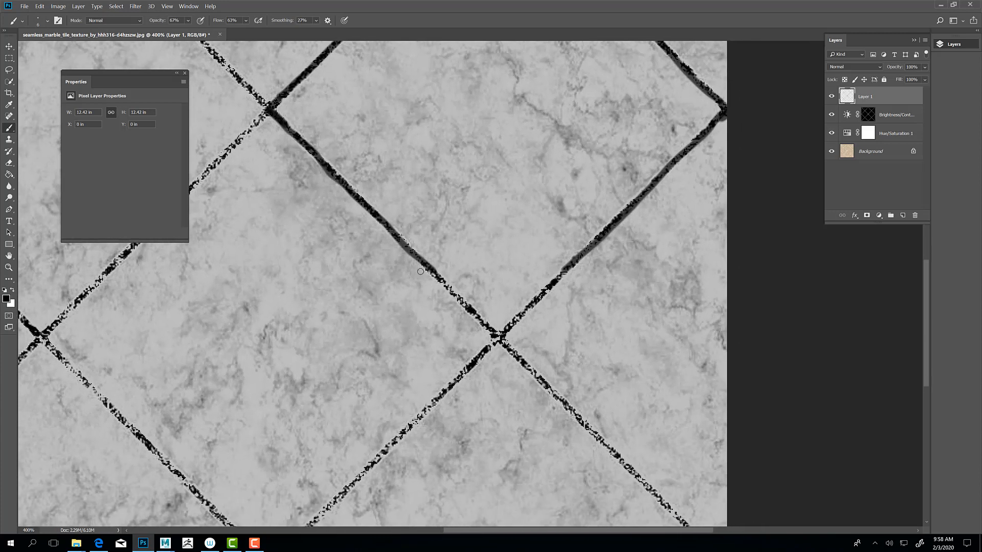
drag(424, 262, 501, 341)
drag(570, 271, 302, 529)
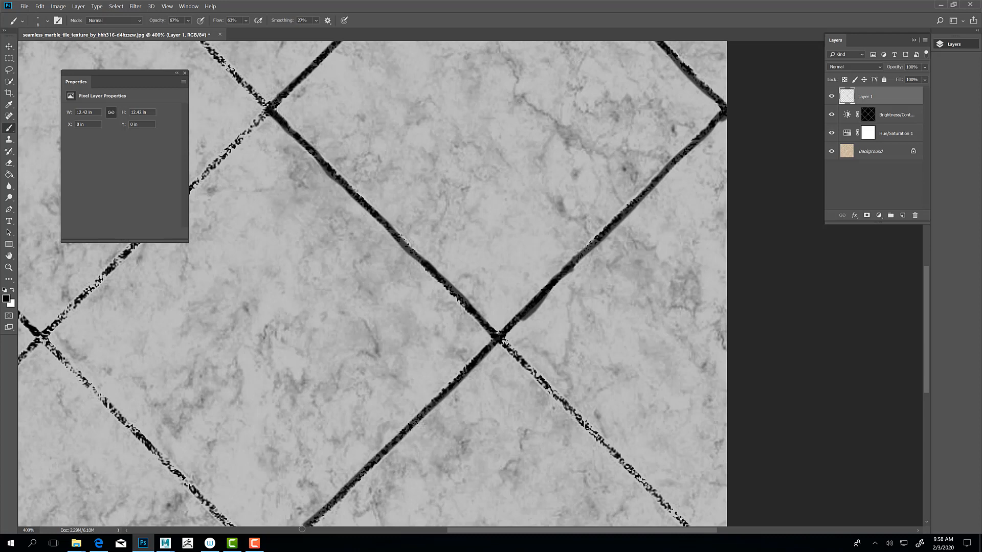
drag(500, 338, 703, 540)
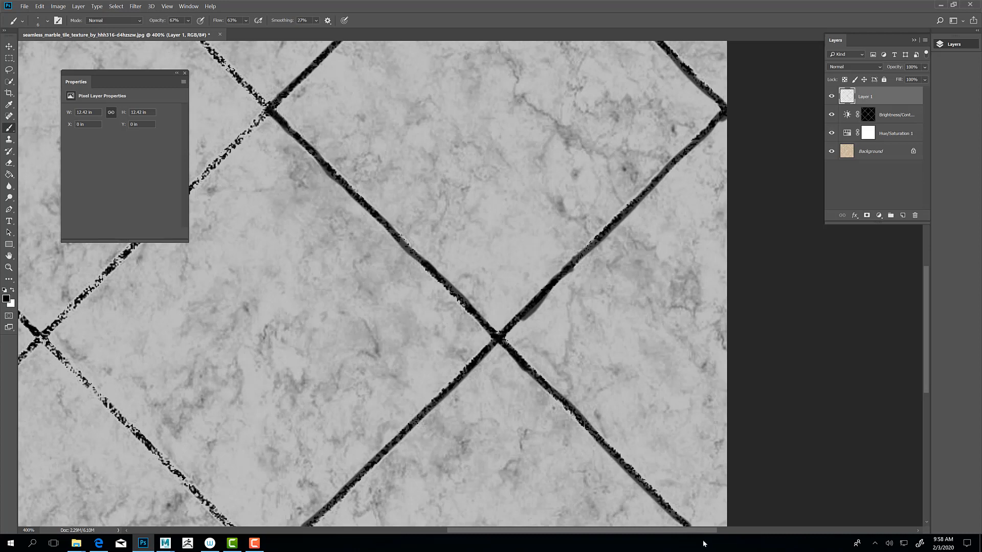
Step: Finish the grout line into the lower-right corner and trace the lines from the bottom edge up to the lower-left crossing
drag(239, 425, 292, 255)
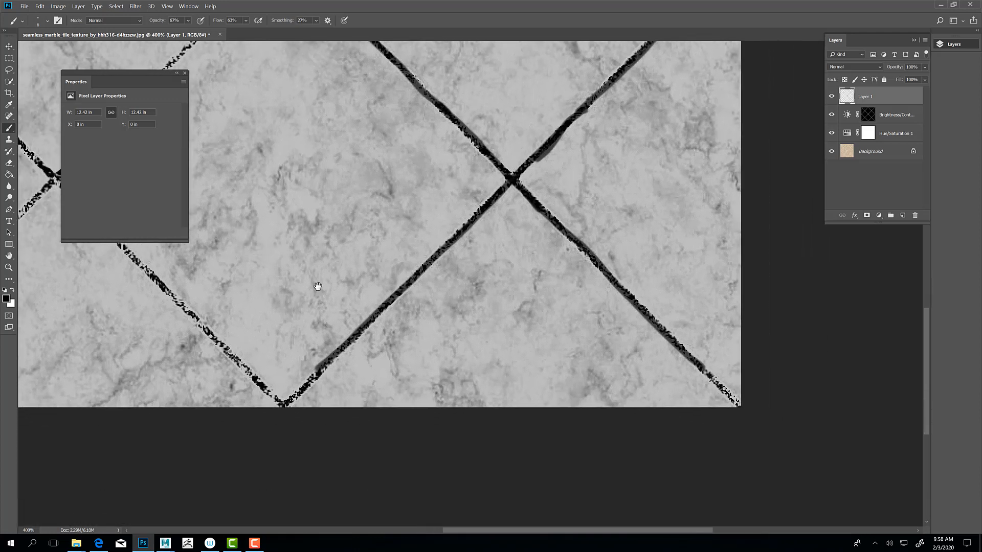
mouse_move(702, 368)
mouse_down()
mouse_move(754, 421)
mouse_move(718, 385)
mouse_up()
drag(655, 320, 680, 342)
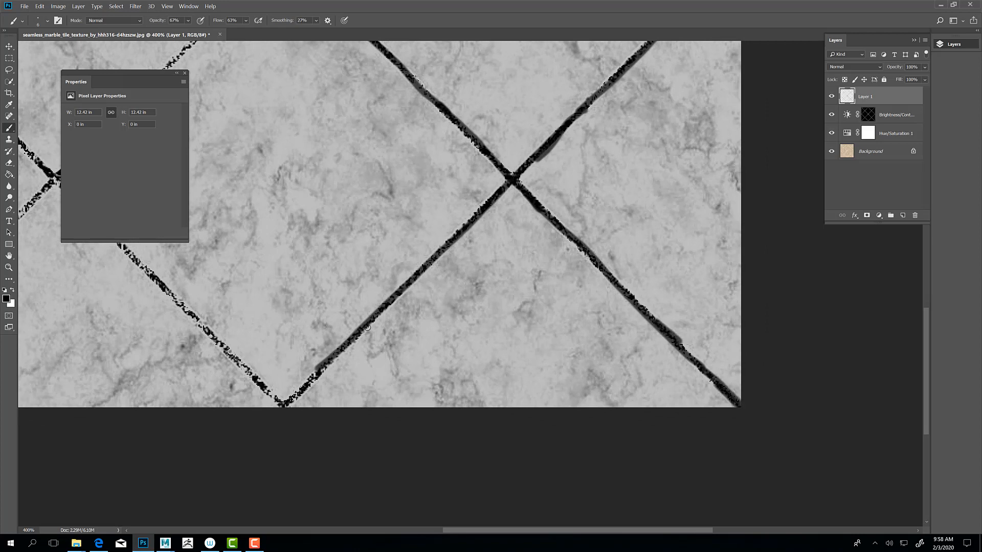
mouse_move(367, 327)
mouse_down()
mouse_move(296, 396)
mouse_move(264, 391)
mouse_move(131, 251)
mouse_move(207, 331)
mouse_up()
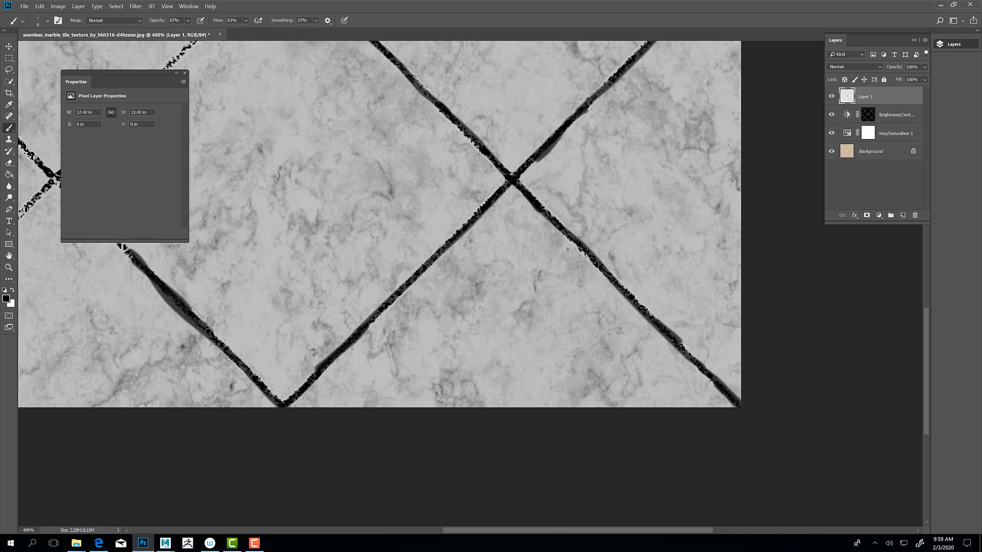
drag(134, 309, 319, 450)
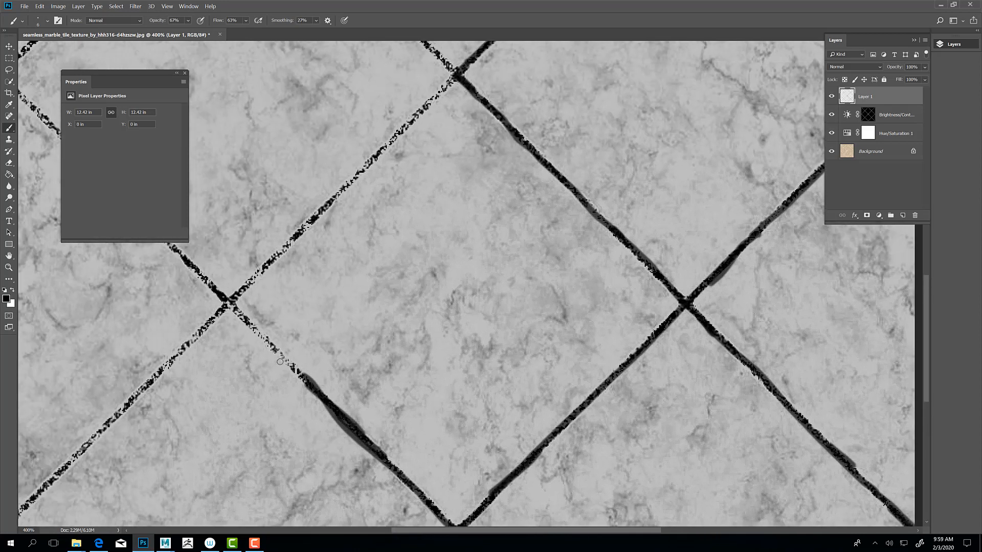
drag(312, 388, 227, 306)
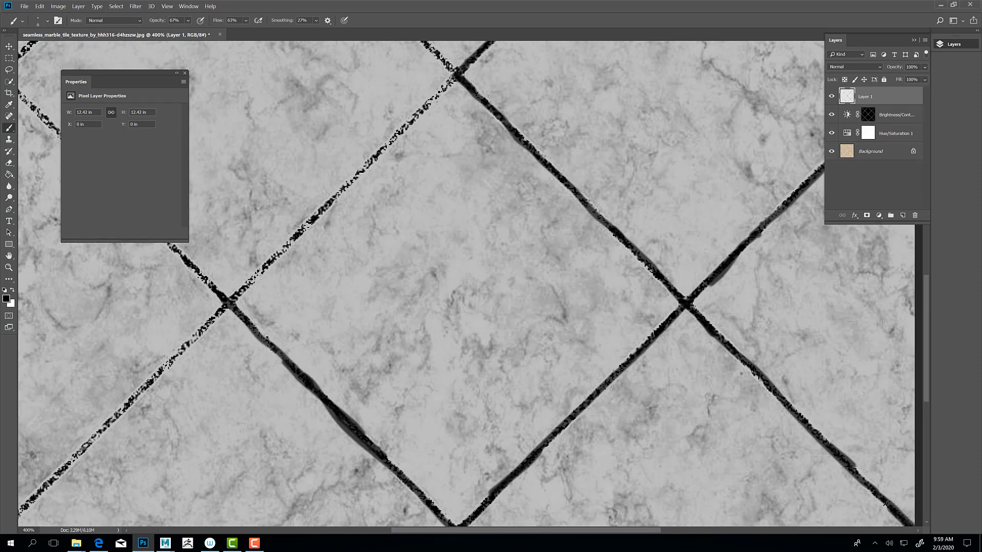
Step: Trace the diagonal grout line from the center crossing through the lower-left crossing to the texture's lower-left corner
drag(452, 78, 229, 305)
drag(444, 87, 320, 215)
drag(225, 306, 23, 506)
drag(74, 430, 307, 300)
drag(260, 377, 233, 404)
drag(309, 200, 316, 429)
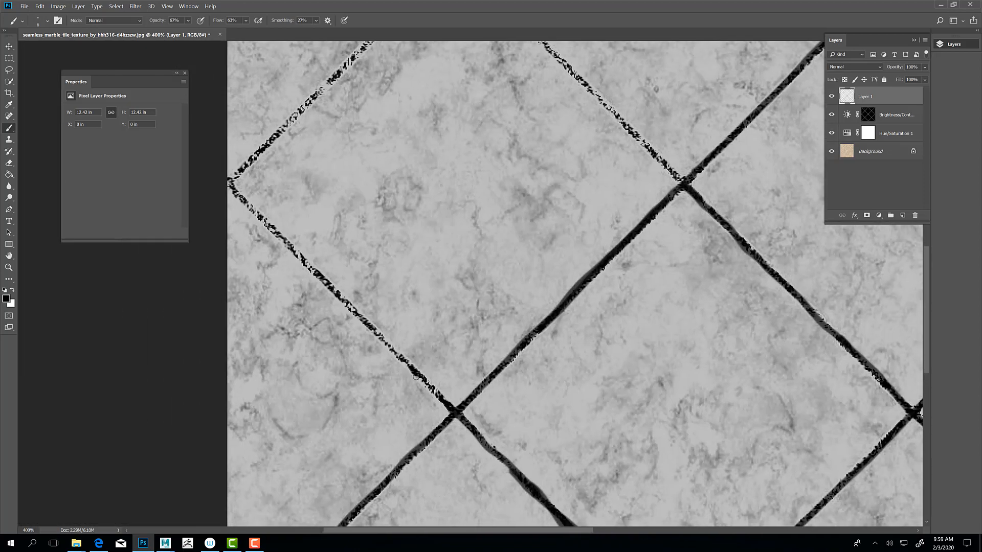
Step: Trace in black the grout lines from the left edge to the lower-left and upper-left crossings, and from the center to the upper-left crossing
drag(446, 404, 217, 174)
drag(251, 124, 264, 290)
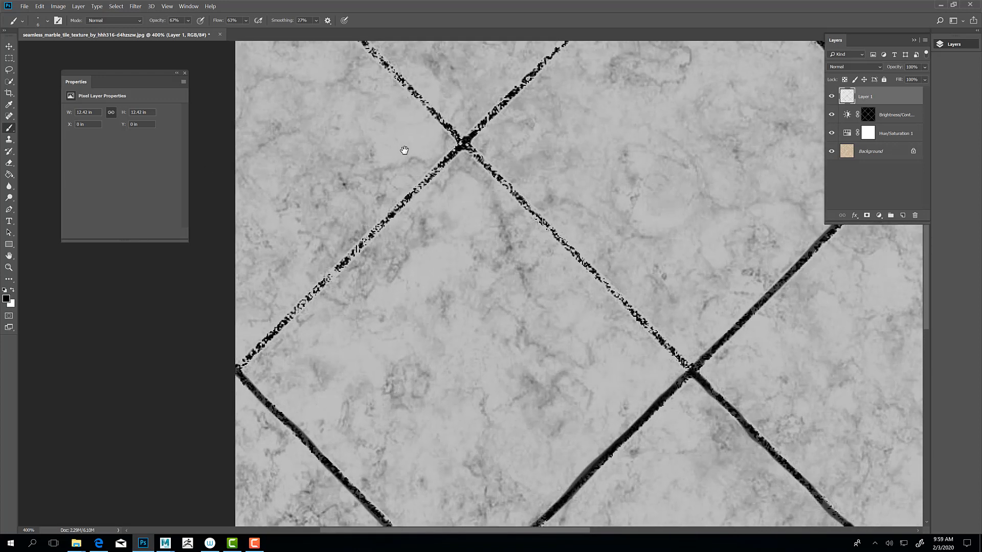
drag(460, 150, 236, 377)
drag(486, 344, 289, 362)
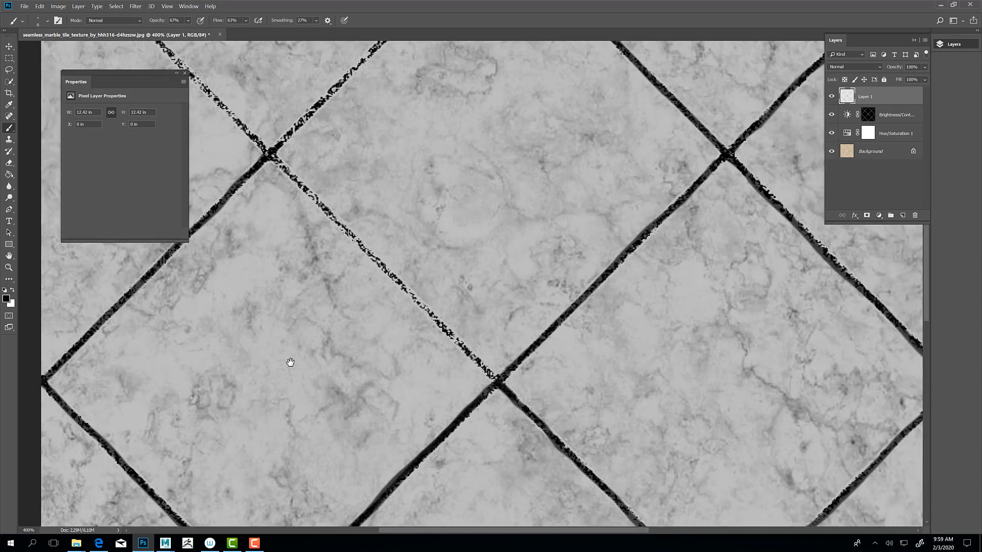
mouse_move(269, 316)
mouse_down()
mouse_move(303, 366)
mouse_move(320, 357)
mouse_move(287, 316)
mouse_move(289, 327)
mouse_up()
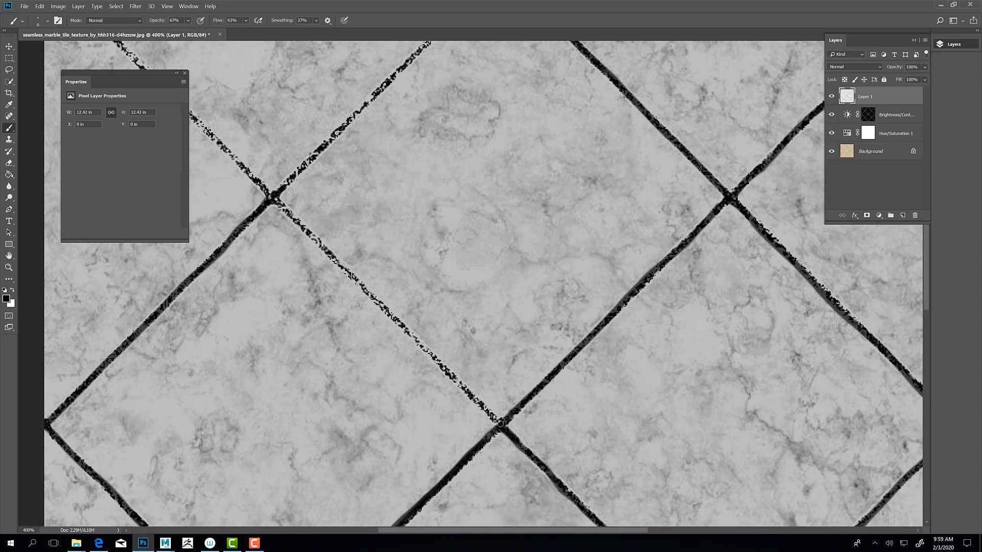
drag(501, 424, 269, 196)
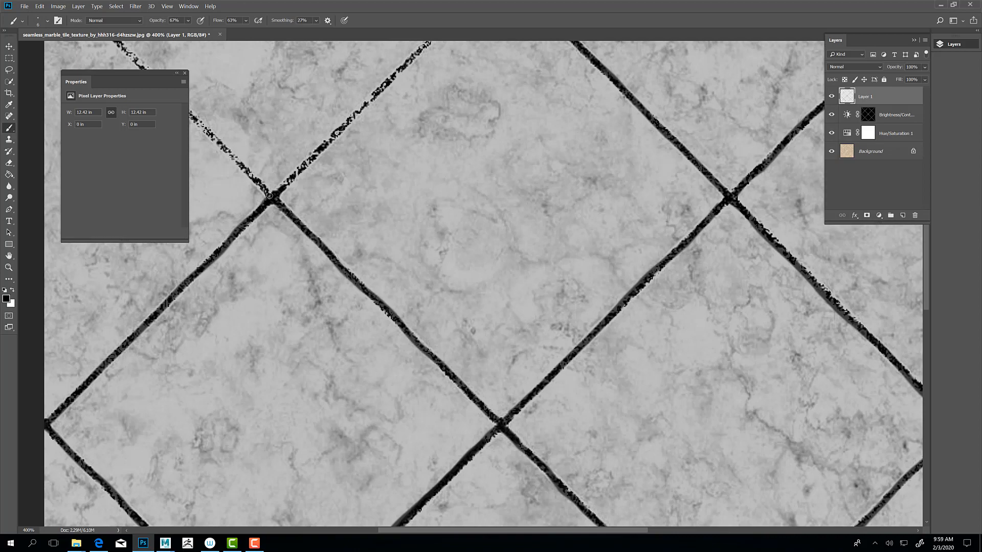
Step: Trace the remaining grout lines from the upper-left crossing to the texture's top edge and to its upper-left corner in black
mouse_move(275, 110)
mouse_down()
mouse_move(358, 274)
mouse_move(366, 264)
mouse_up()
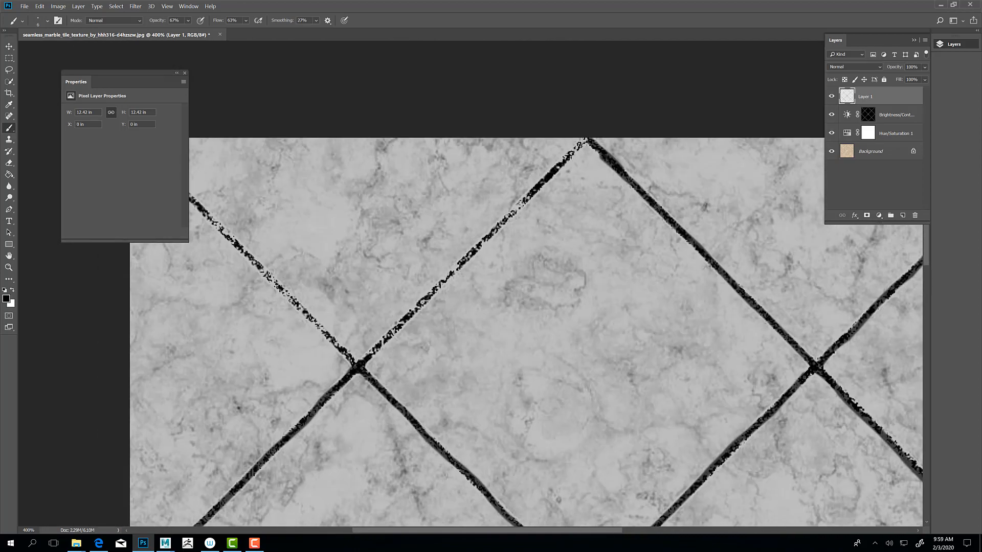
drag(588, 138, 360, 366)
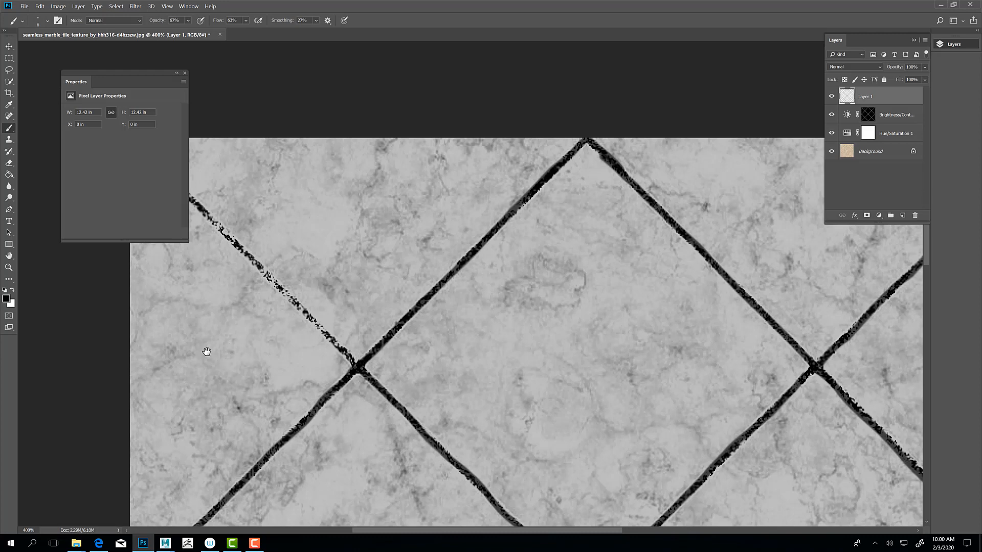
mouse_move(205, 351)
mouse_down()
mouse_move(280, 390)
mouse_move(290, 376)
mouse_up()
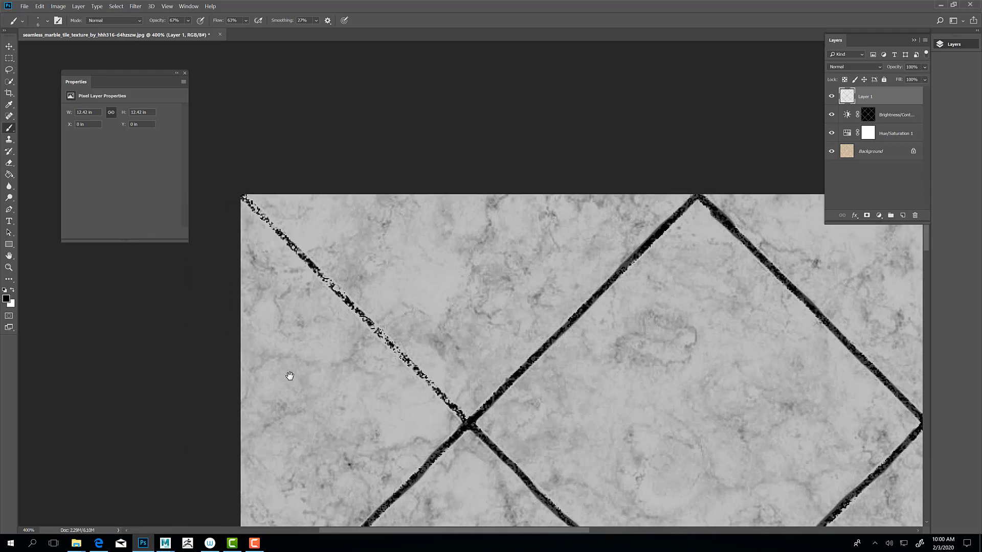
drag(466, 419, 230, 184)
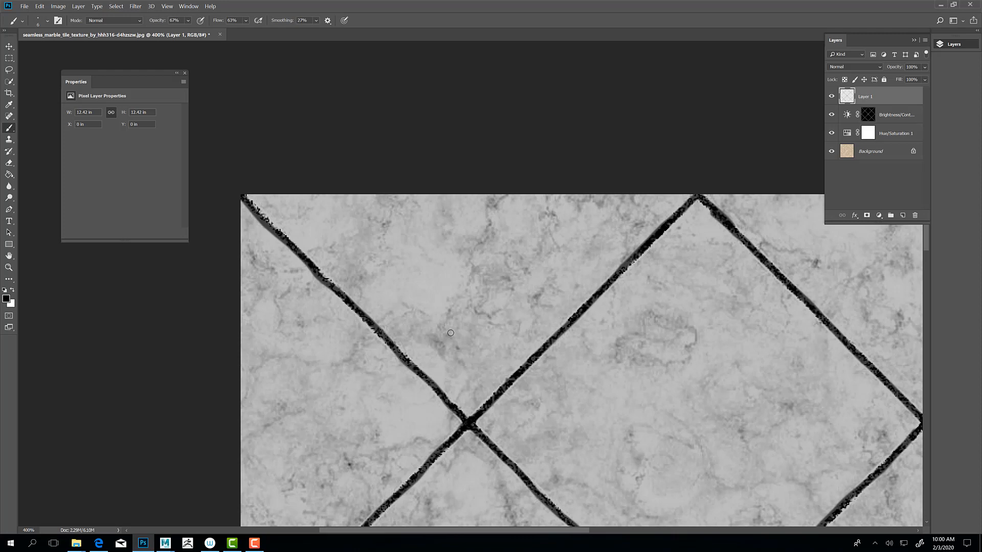
Step: Soften the painted grout lines on Layer 1 with a Gaussian Blur of 0.9 pixels radius
click(116, 7)
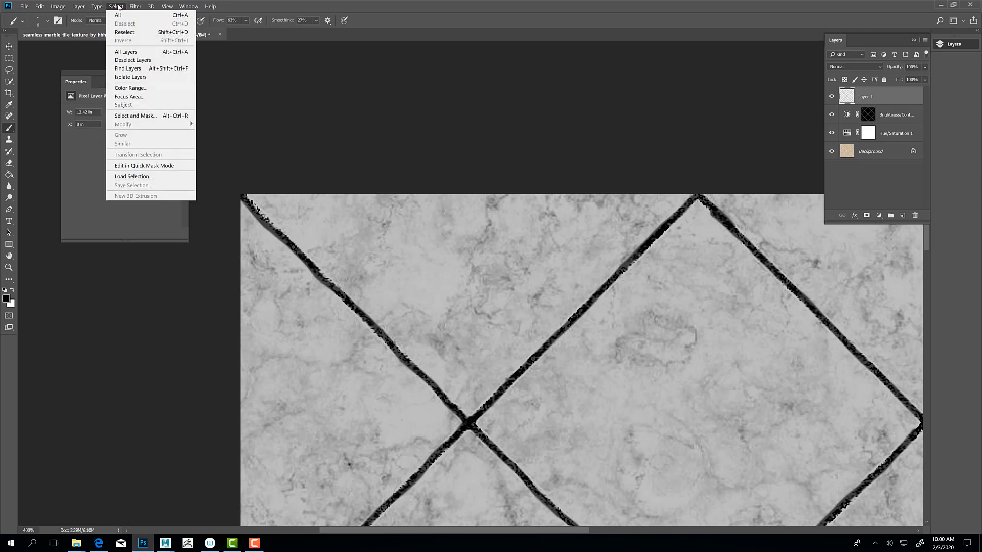
mouse_move(136, 6)
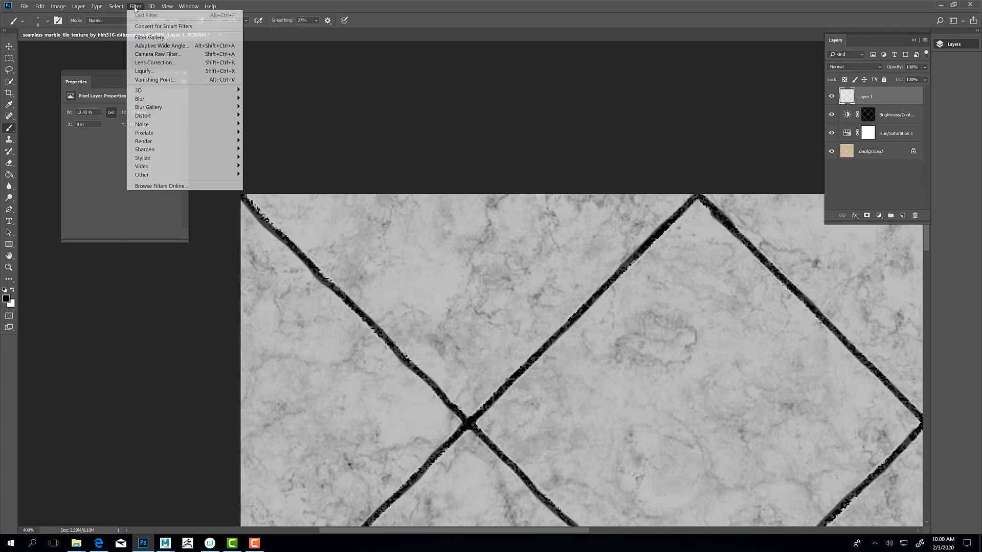
mouse_move(139, 101)
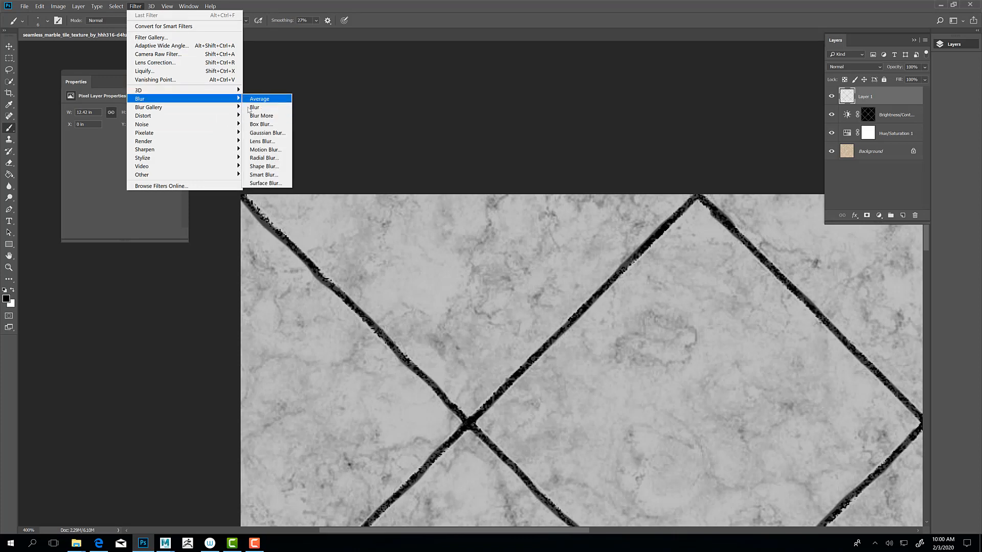
click(267, 133)
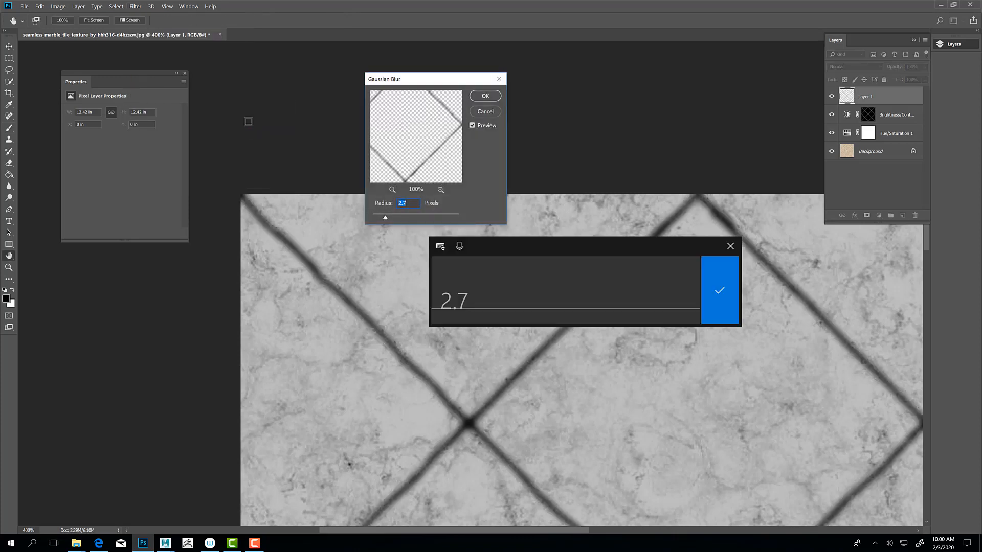
click(383, 218)
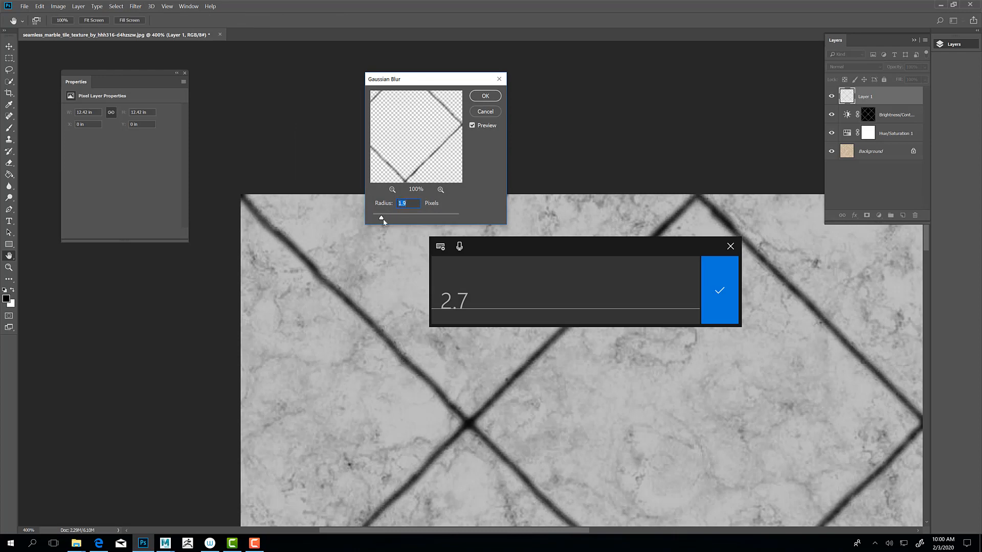
text(1.5)
drag(384, 221, 378, 220)
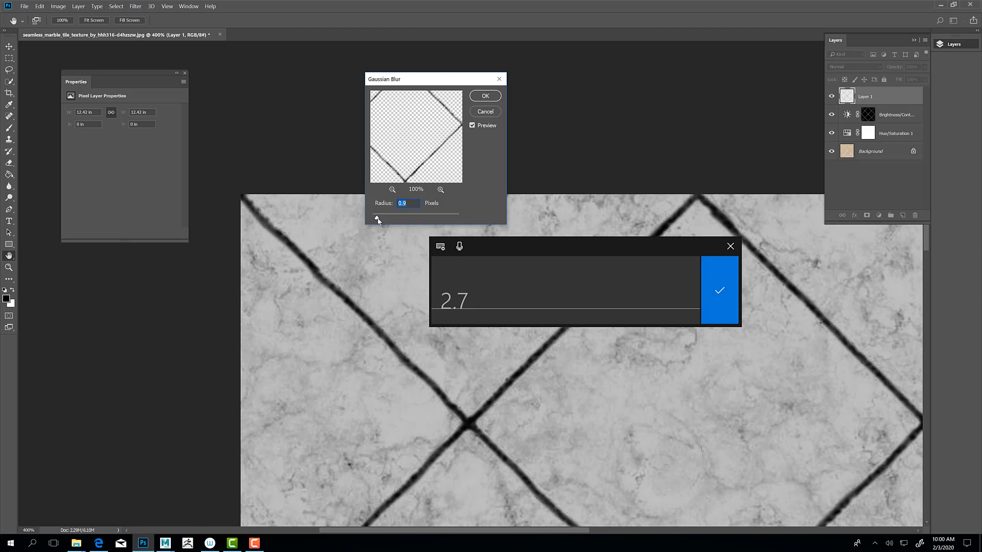
click(474, 100)
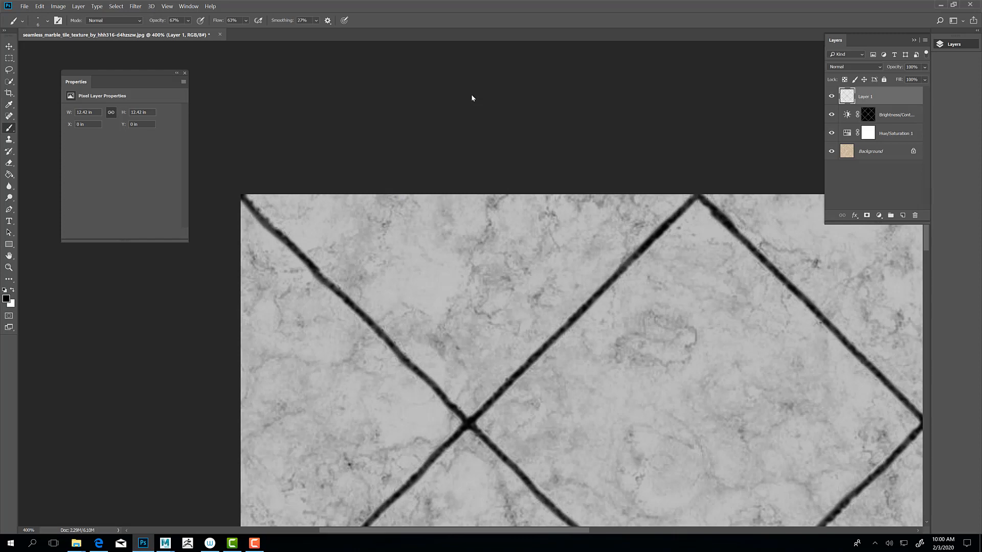
Step: Set the masked Brightness/Contrast adjustment to brightness -101 and contrast -39
click(893, 136)
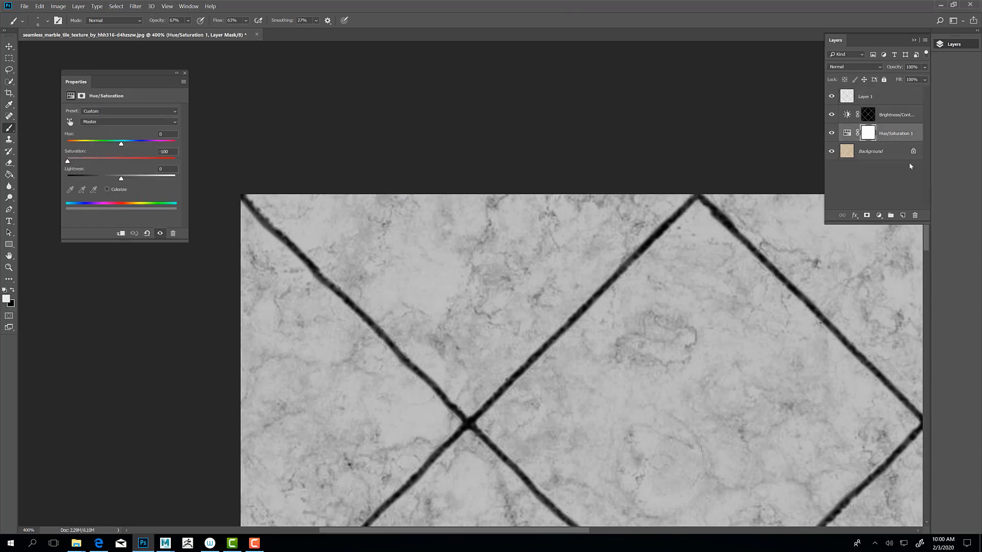
click(887, 122)
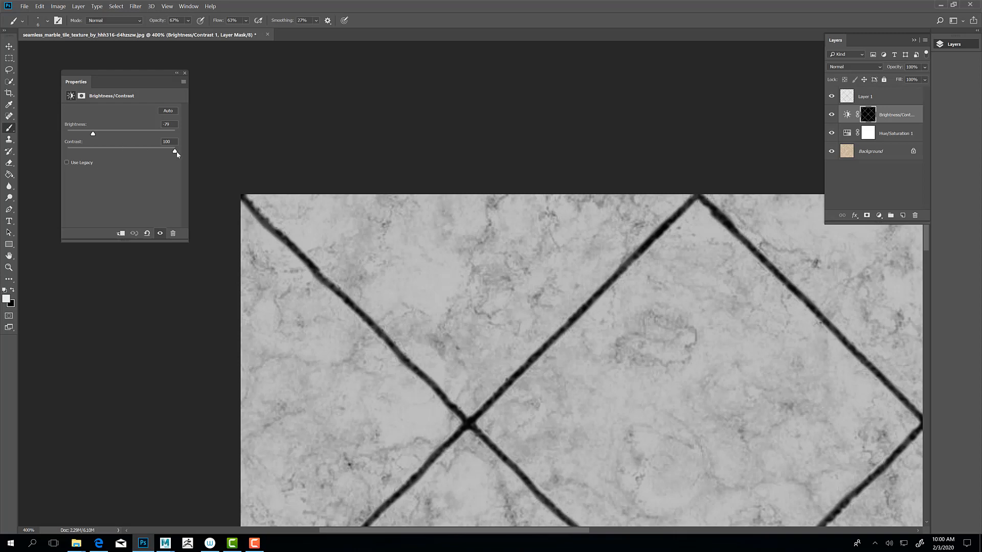
drag(176, 151, 153, 151)
drag(186, 151, 198, 153)
drag(98, 135, 127, 135)
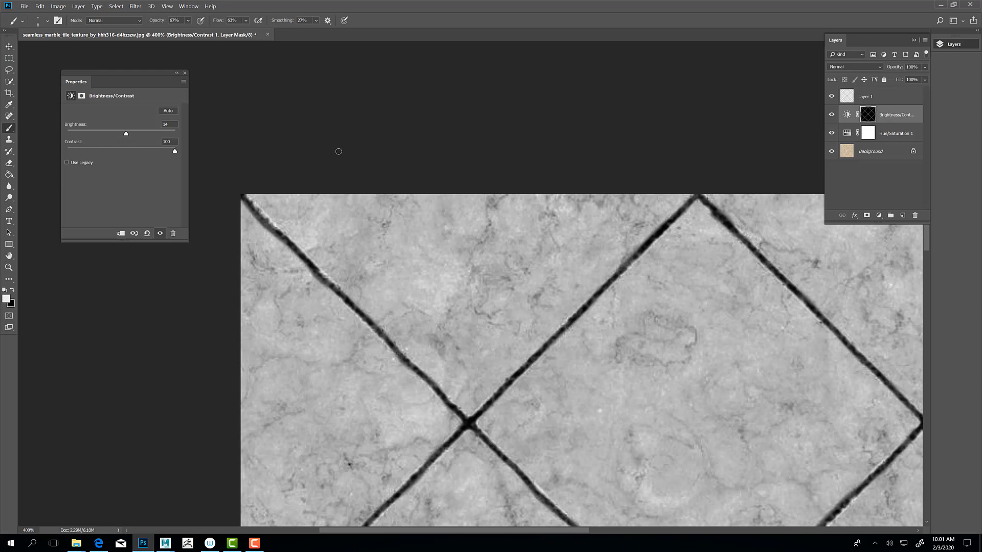
click(847, 115)
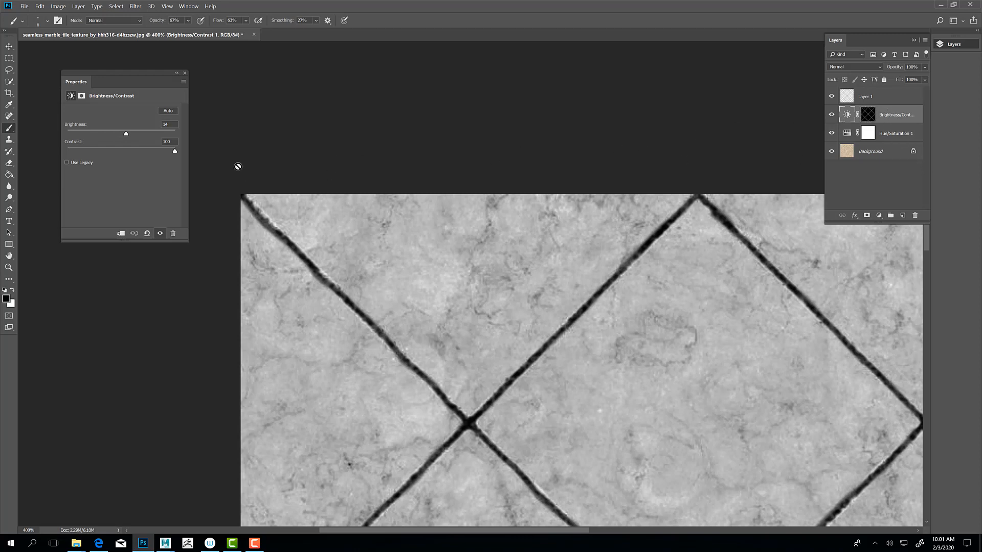
drag(155, 150, 85, 134)
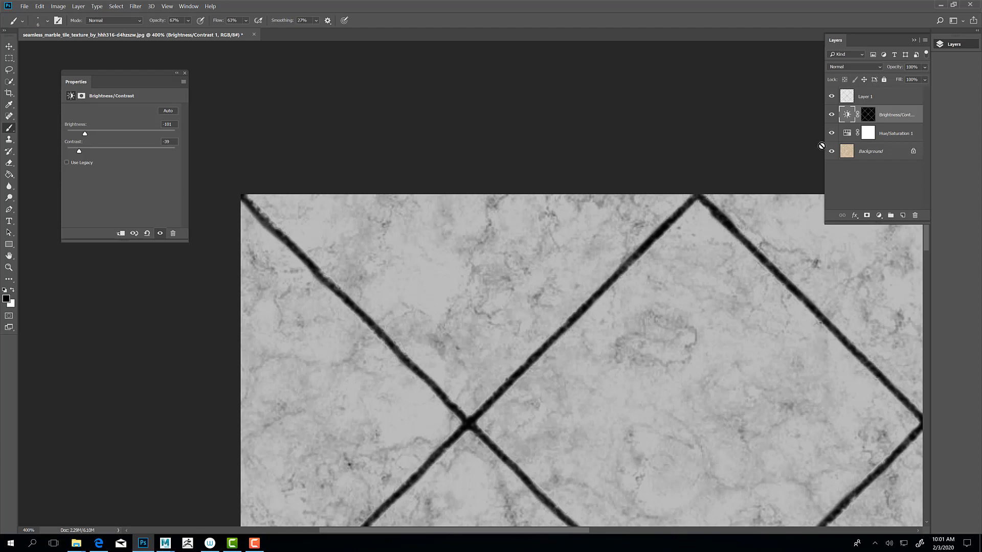
Step: Compare the texture with the masked Brightness/Contrast adjustment and the Layer 1 grout lines hidden and shown in turn
click(832, 115)
click(832, 115)
click(832, 116)
click(832, 116)
click(890, 97)
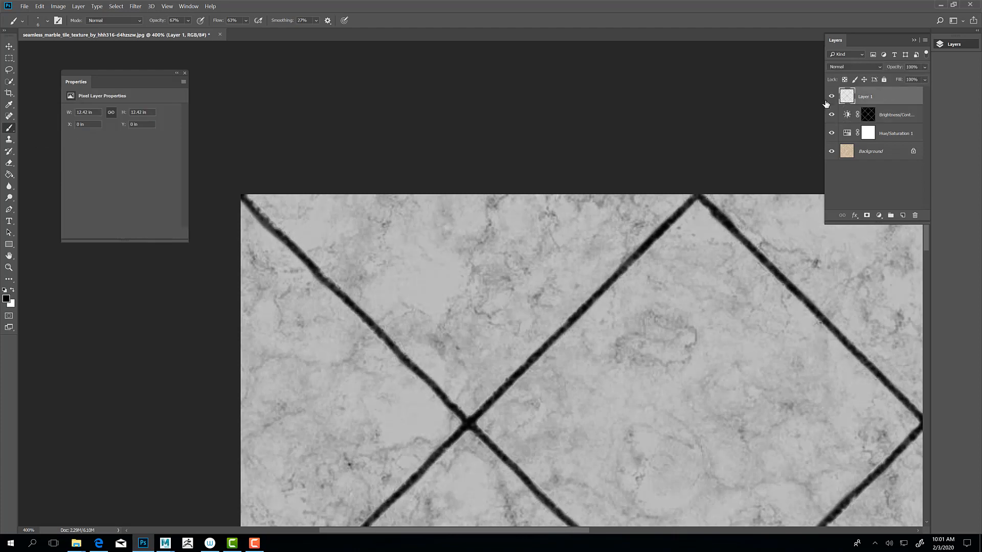
click(832, 97)
click(833, 96)
Step: Compare the texture with and without the Hue/Saturation adjustment, and recheck the effect of the masked Brightness/Contrast adjustment
click(902, 136)
click(832, 134)
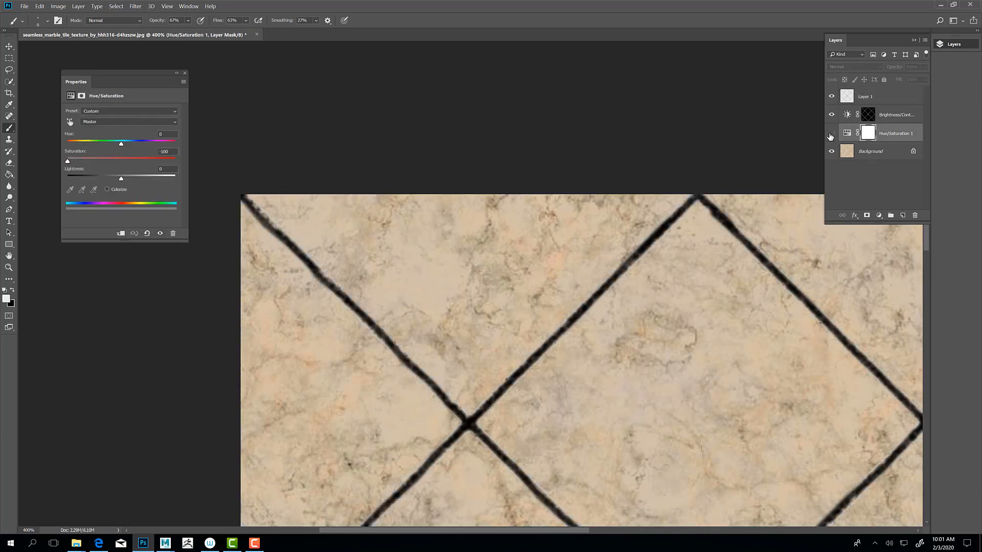
click(833, 134)
click(907, 111)
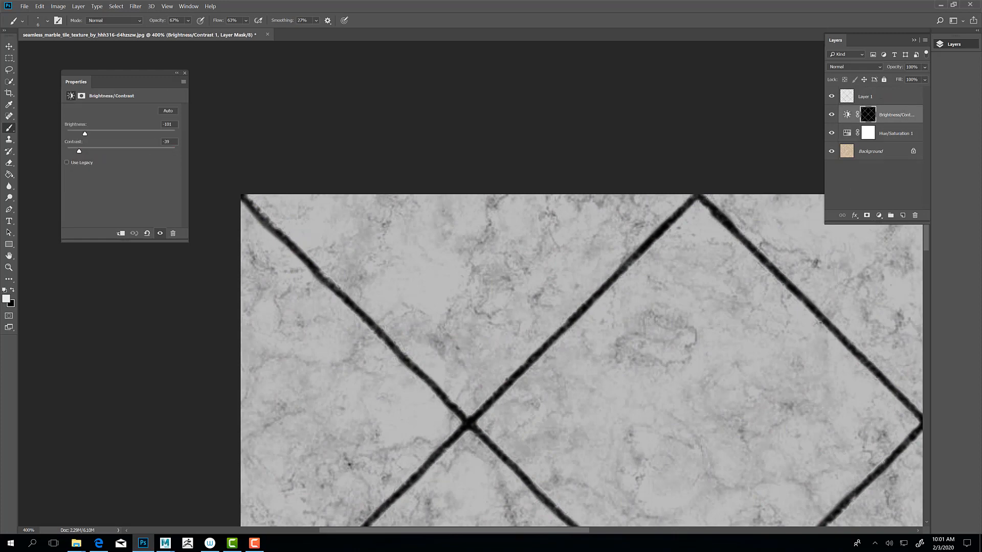
click(831, 116)
click(832, 116)
click(832, 116)
click(832, 116)
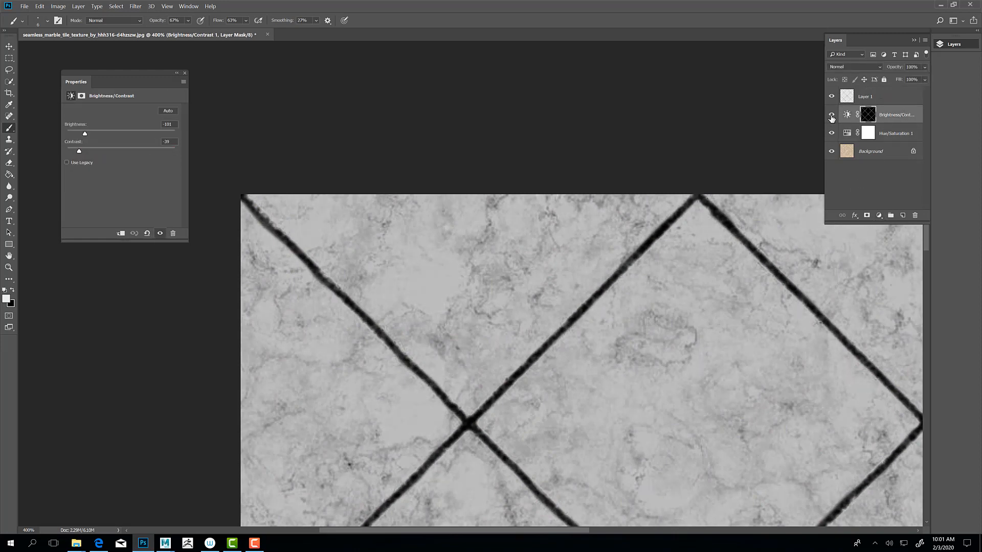
Step: Add an unmasked Brightness/Contrast adjustment directly above the masked one, with brightness -39 and contrast 77
click(902, 111)
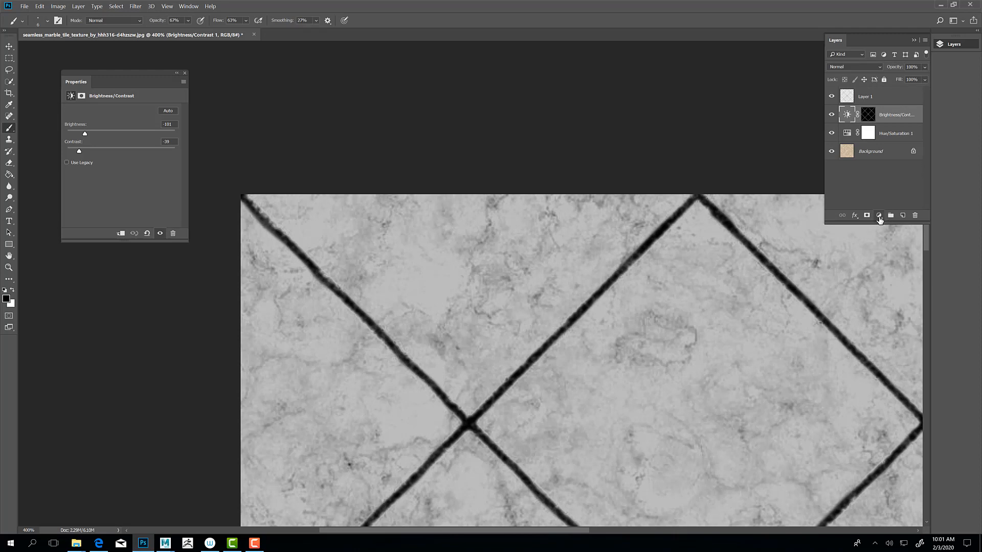
click(879, 215)
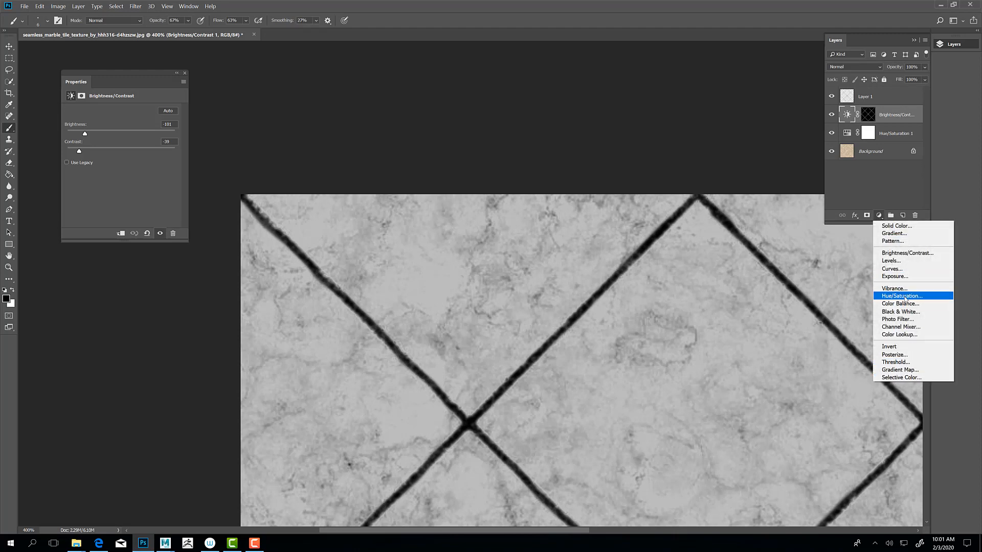
click(904, 254)
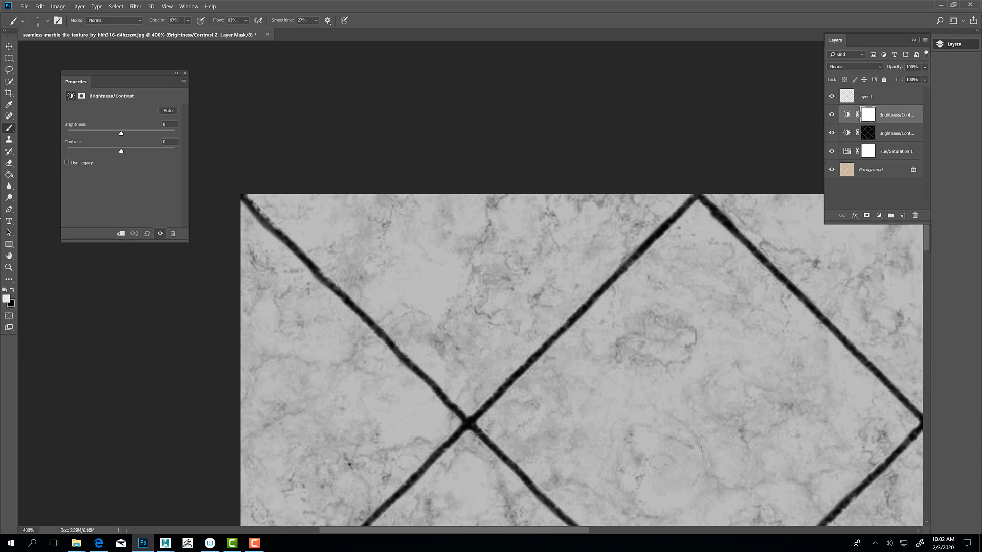
drag(121, 151, 91, 136)
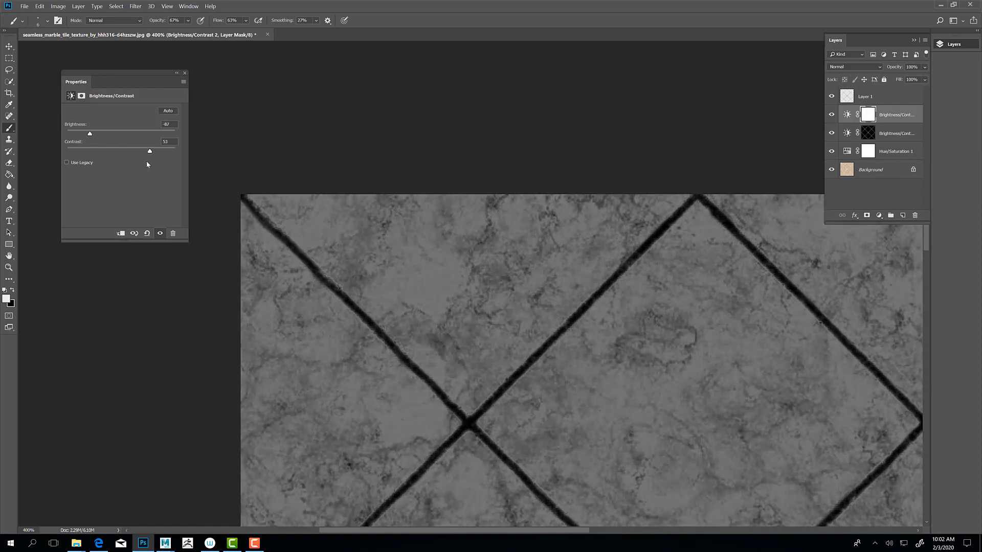
mouse_move(150, 155)
mouse_down()
mouse_move(133, 153)
mouse_move(174, 155)
mouse_move(162, 151)
mouse_up()
drag(90, 134, 107, 134)
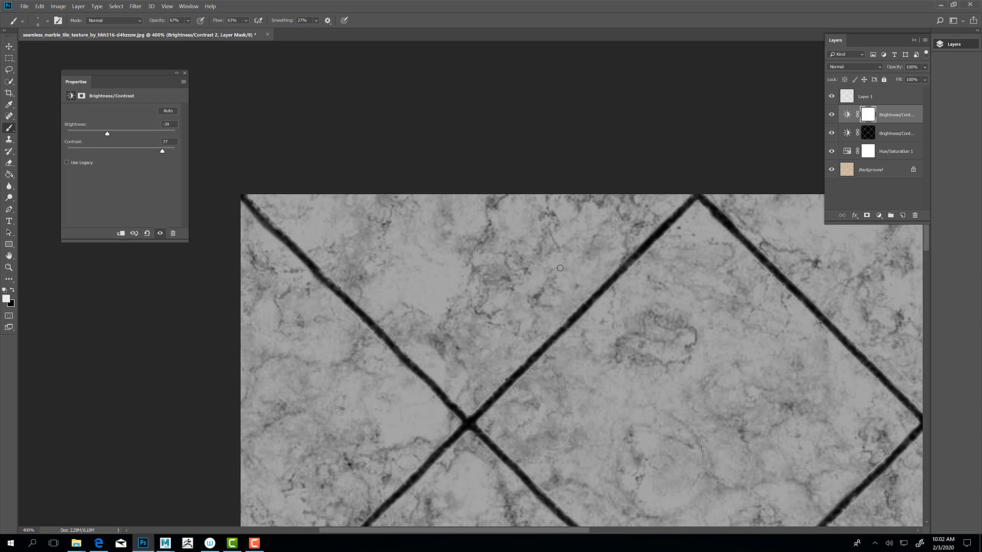
Step: Save the layered texture as the TIFF file Tile_BMP in the project's sourceimages folder, without image compression and with RLE layer compression
key(ctrl+shift+s)
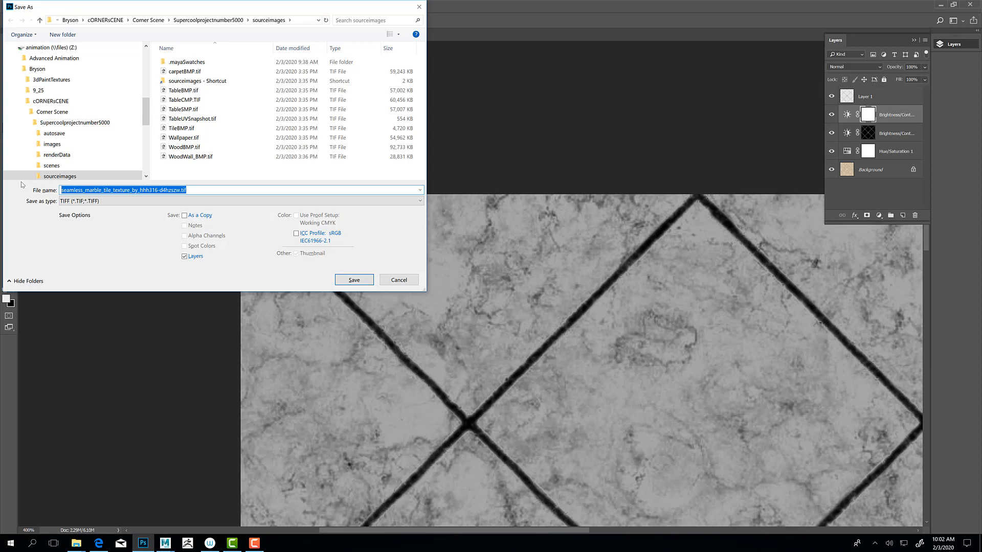
text(Tile)
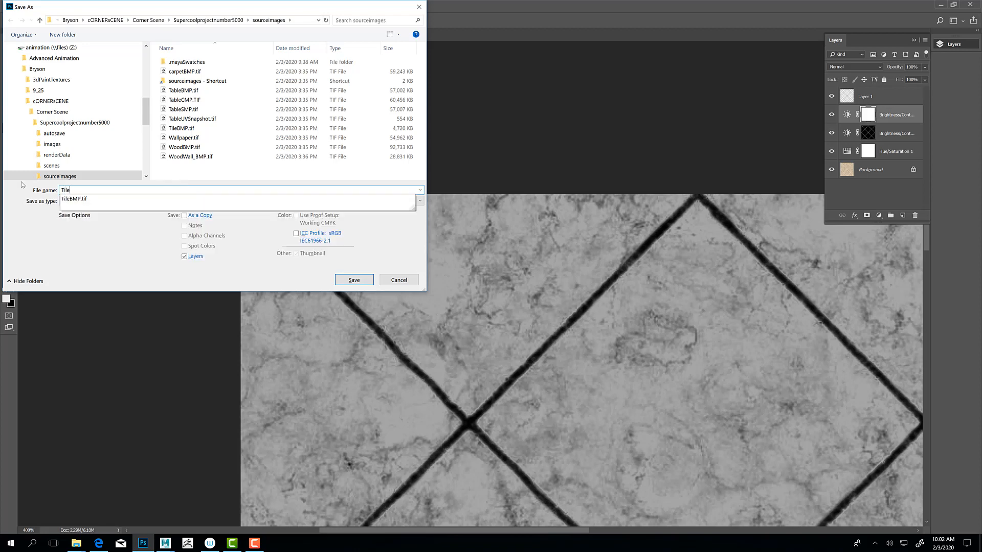
text(_BMP)
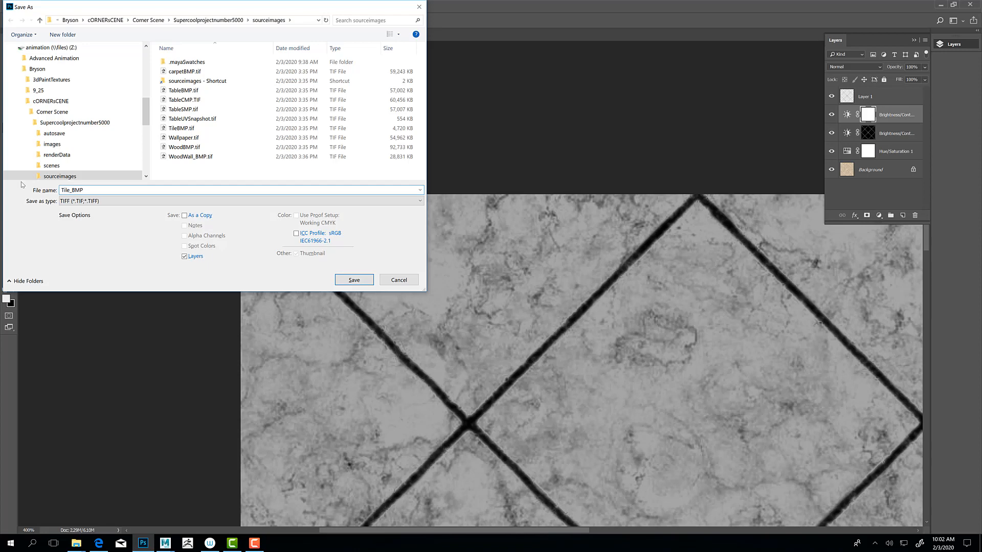
key(Return)
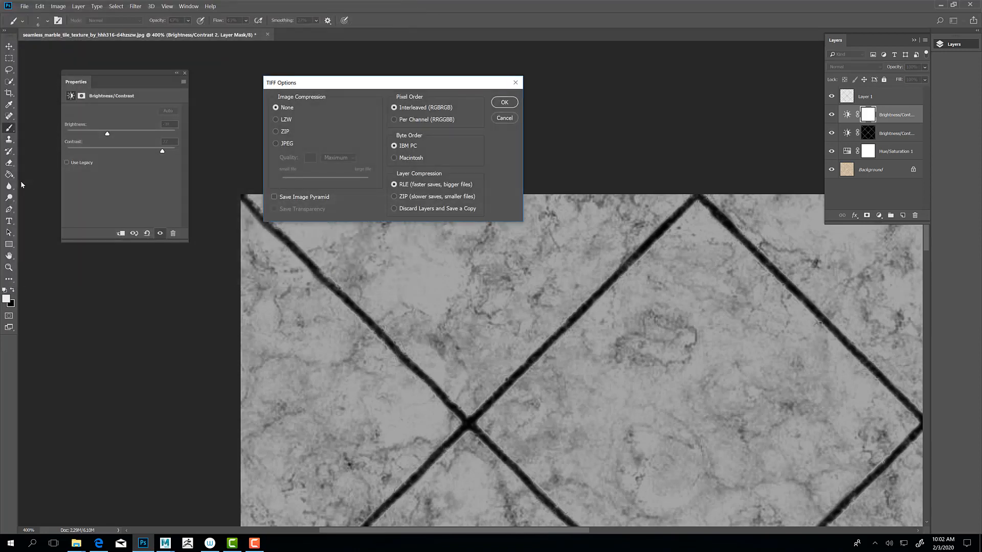
key(Return)
key(Return)
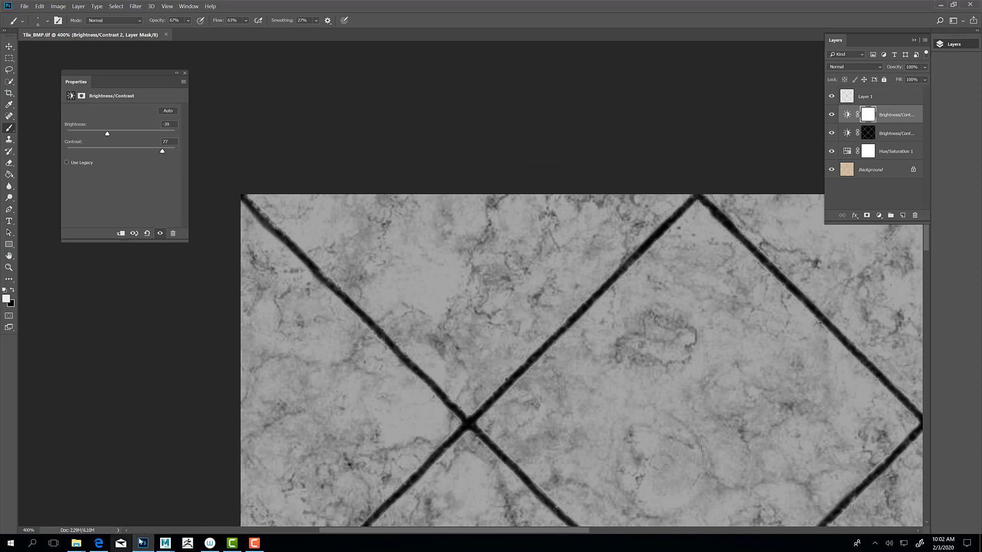
Step: Switch to the Maya scene with the RenderMan-lit tile plane
mouse_move(165, 544)
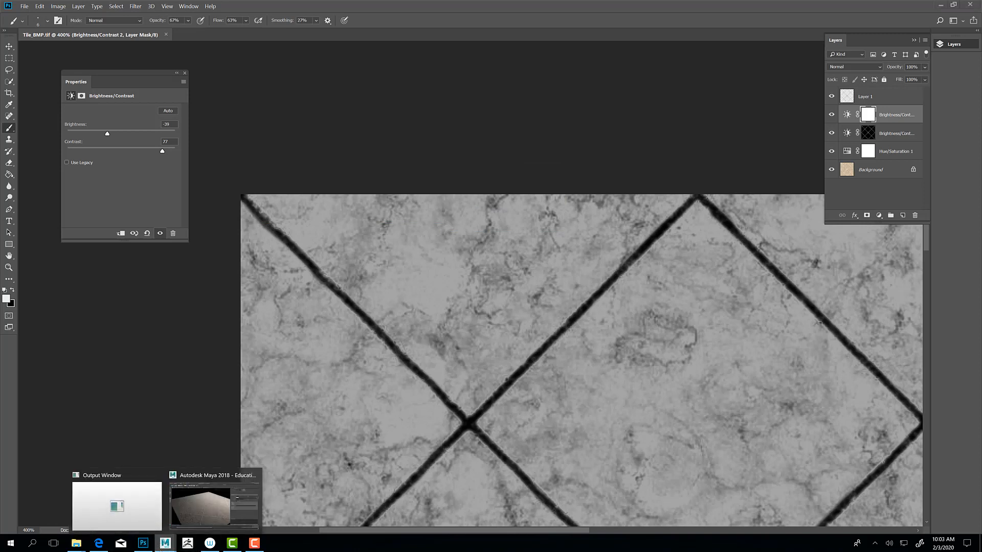
click(187, 518)
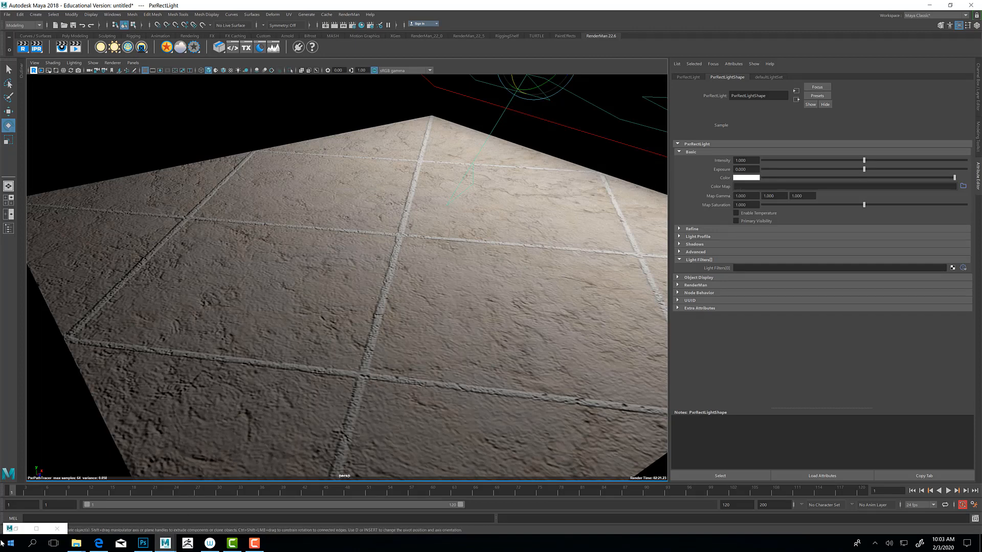
Step: Load Tile_BMP.tif from the sourceimages folder as the texture file of the PxrBump1 node, and minimize the Hypershade
click(16, 530)
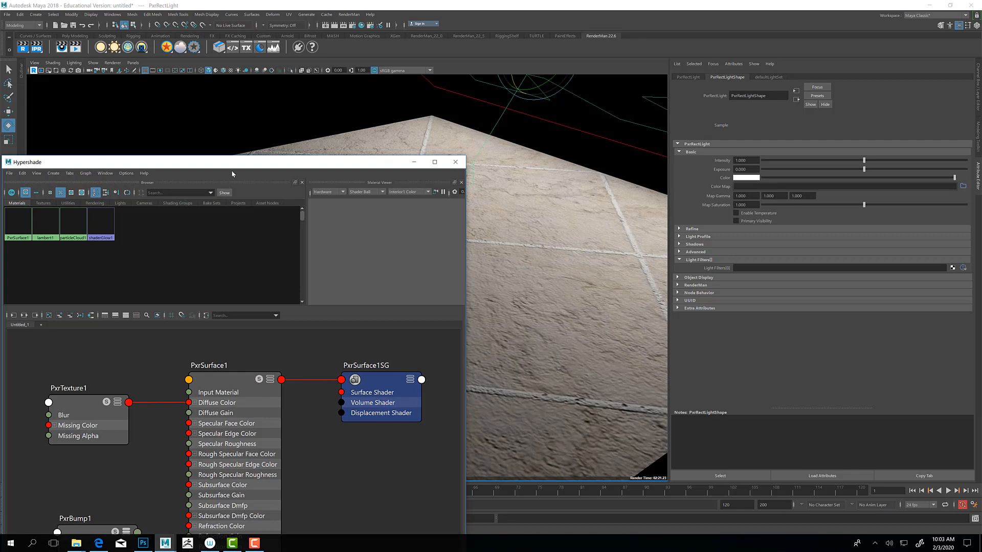
drag(232, 162, 322, 47)
click(215, 432)
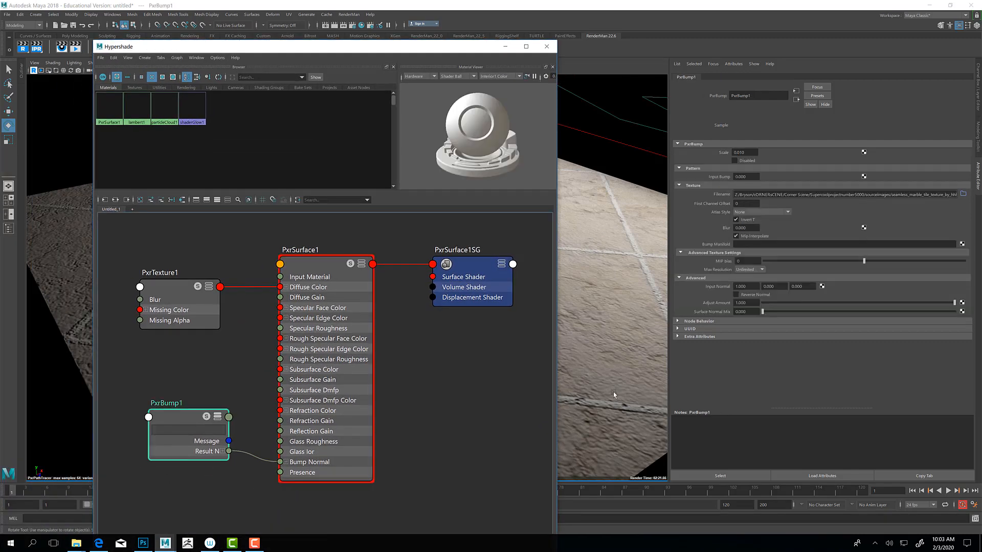
click(961, 195)
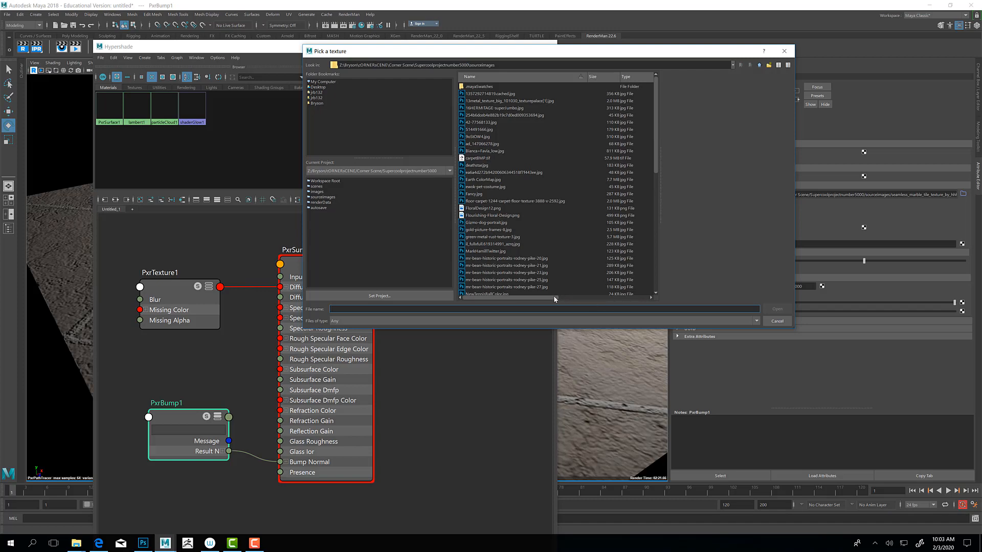
drag(554, 297, 611, 297)
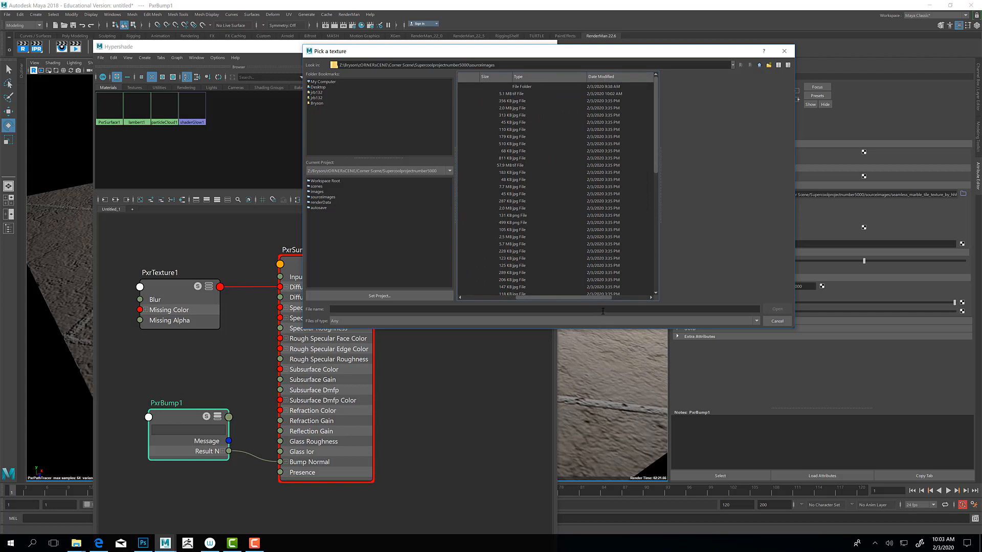
drag(559, 301, 480, 297)
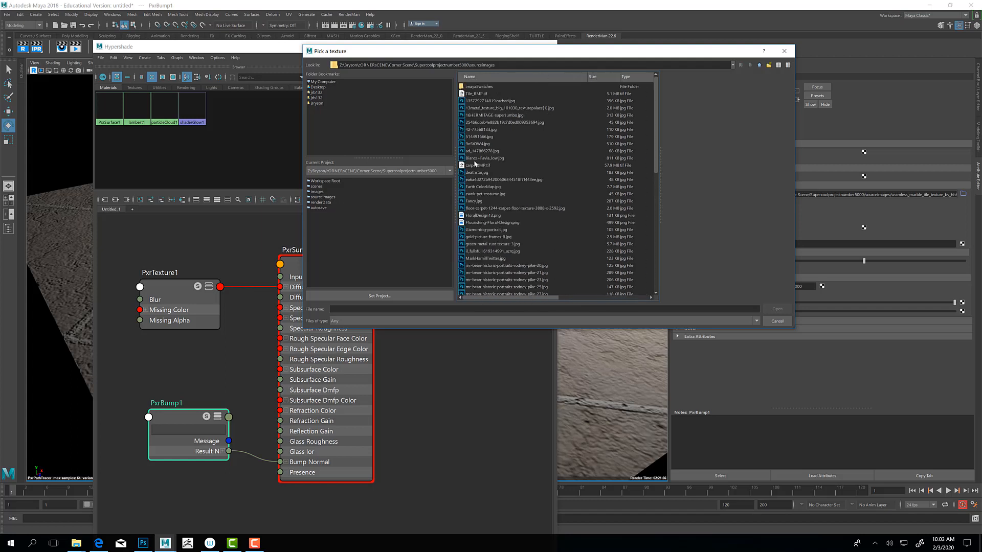
click(480, 94)
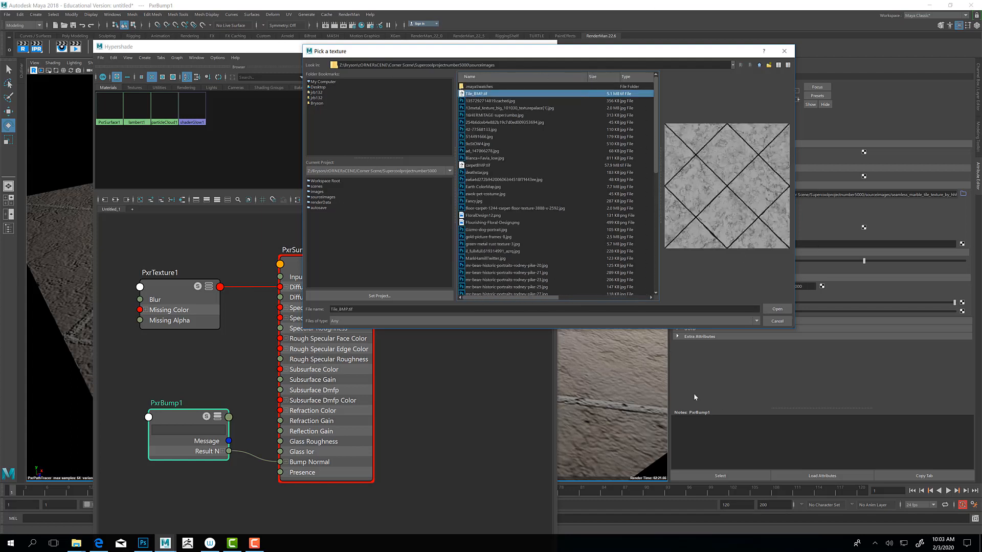
click(777, 309)
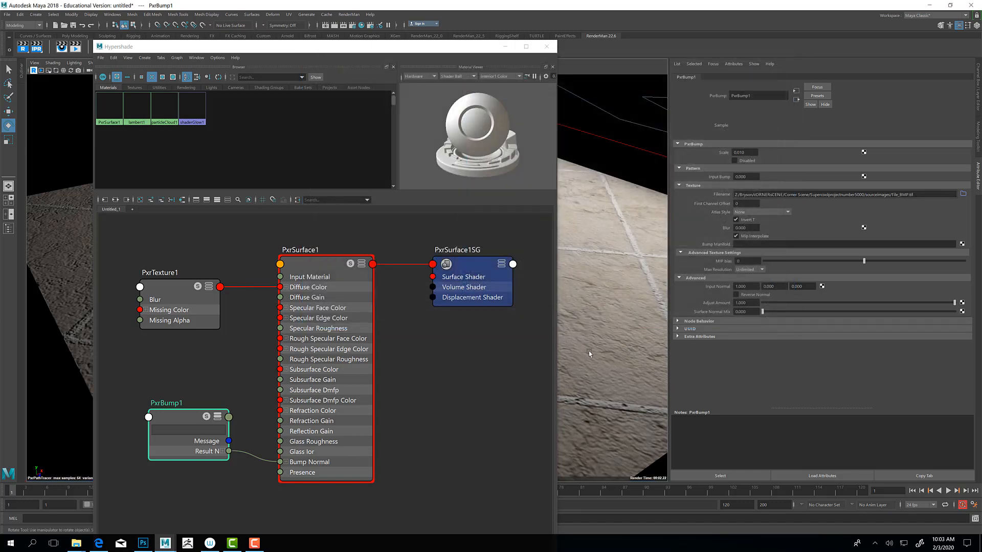
click(505, 47)
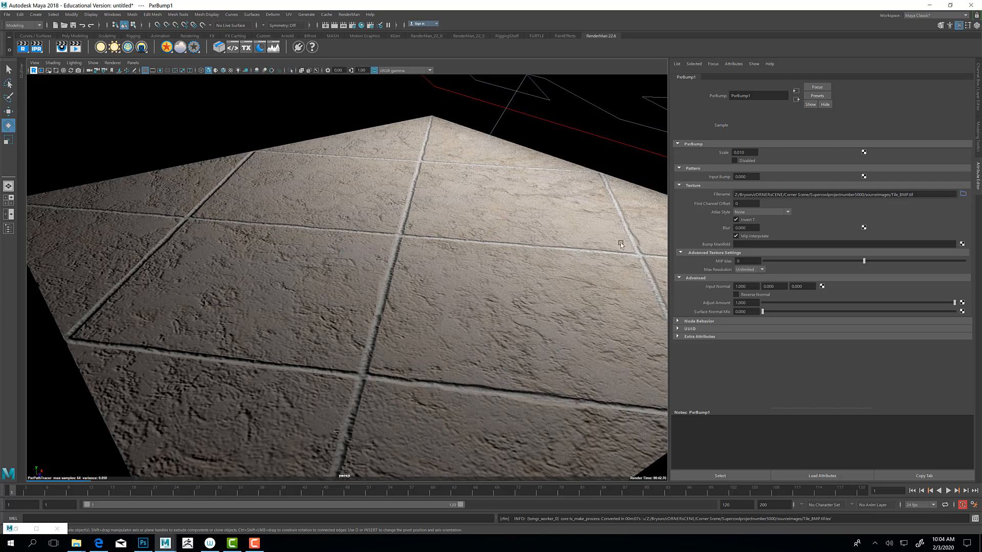
Step: Set the PxrBump1 scale to 0.001
click(746, 153)
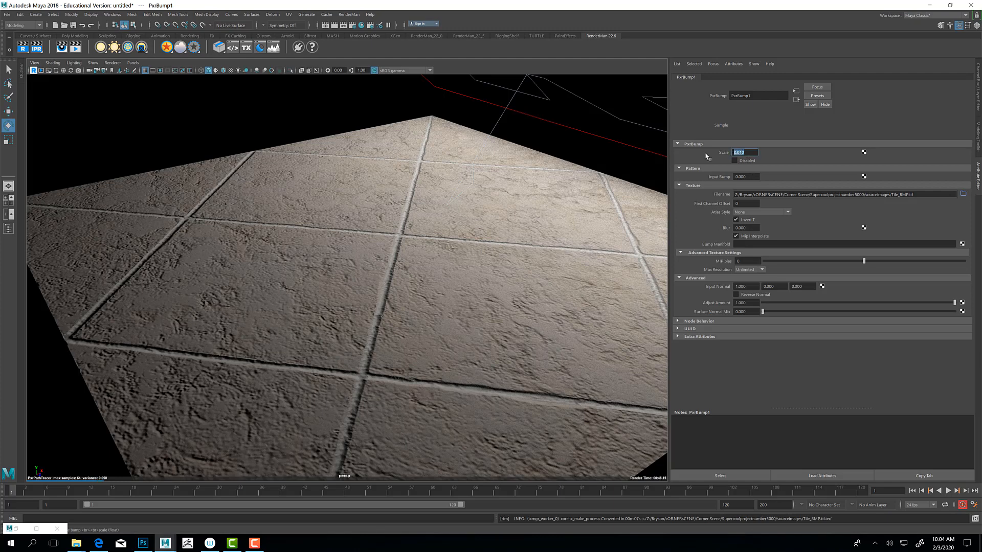
key(BackSpace)
text(.001)
key(Return)
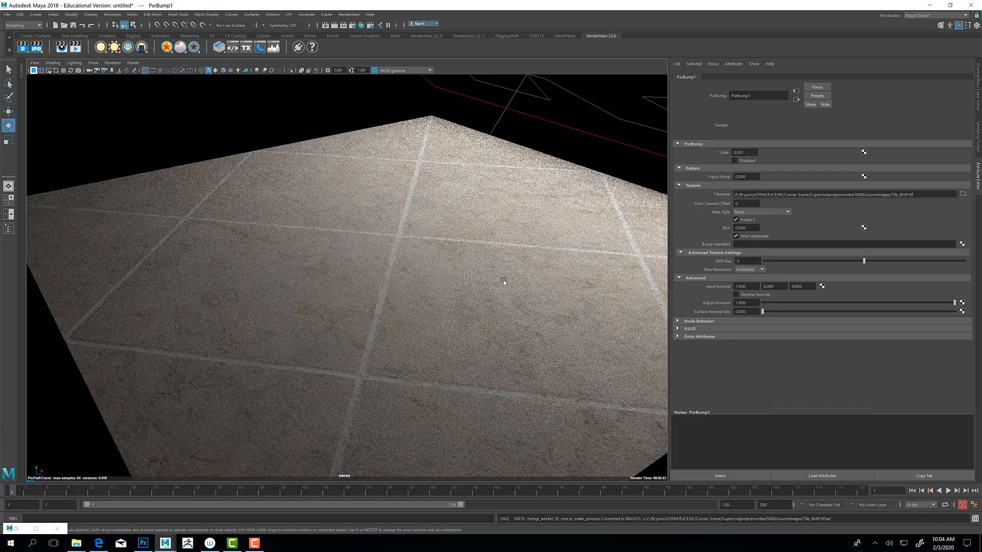
Step: Set the PxrBump1 scale to 0.005 while viewing the tiles from a closer, lower angle
alt+drag(504, 280, 452, 274)
alt+right_drag(471, 280, 553, 297)
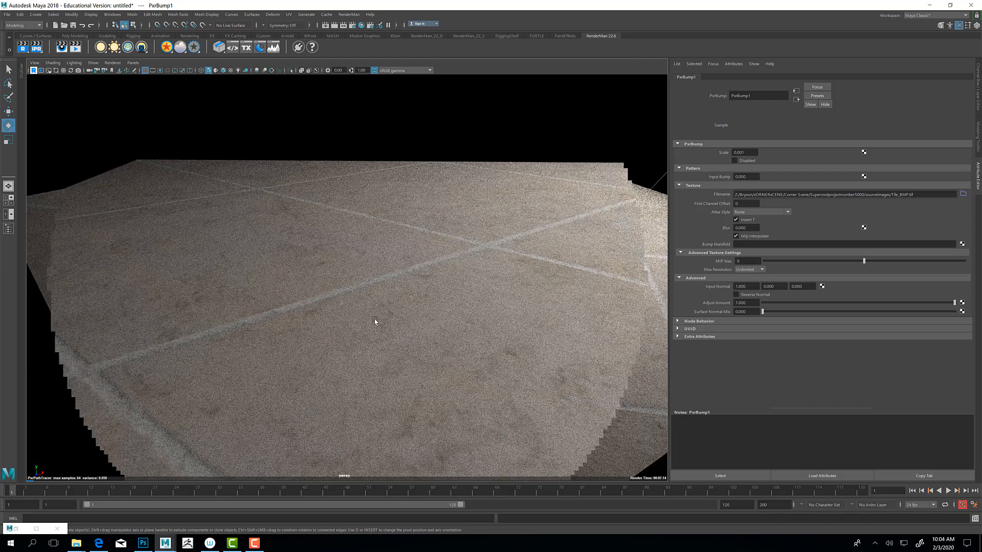
double_click(740, 152)
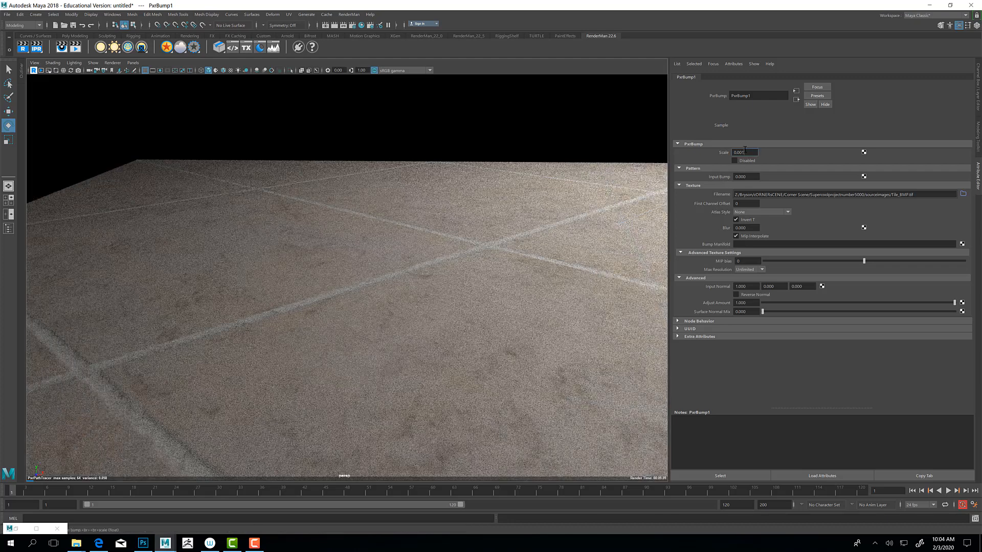
key(BackSpace)
key(Return)
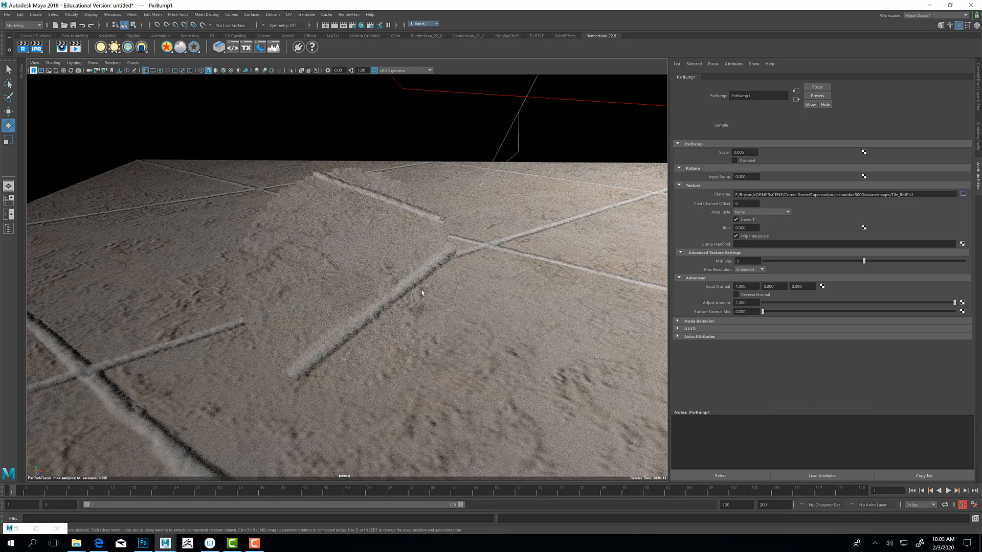
Step: Examine the rendered tile plane from farther away and at a shallow grazing angle to judge the bump relief
mouse_move(389, 297)
alt+mouse_down()
mouse_move(355, 300)
mouse_move(367, 308)
mouse_move(373, 286)
mouse_move(383, 288)
mouse_move(373, 297)
alt+mouse_up()
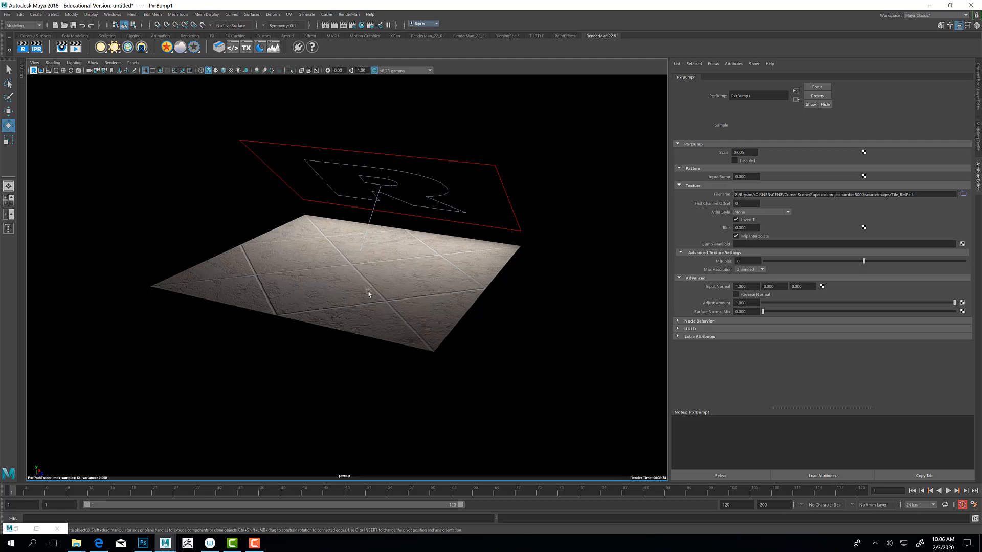
scroll(367, 295, up, 3)
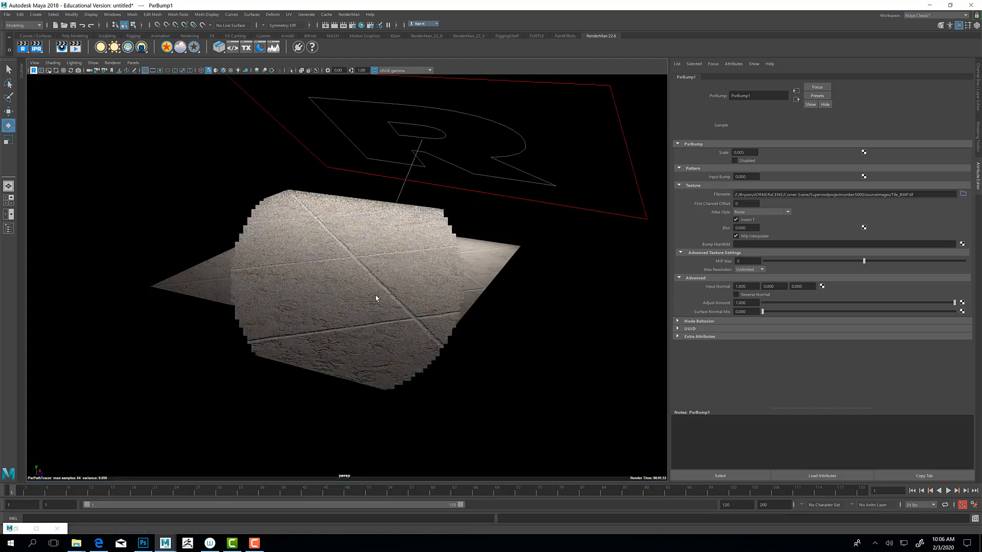
scroll(375, 296, up, 2)
scroll(372, 309, up, 3)
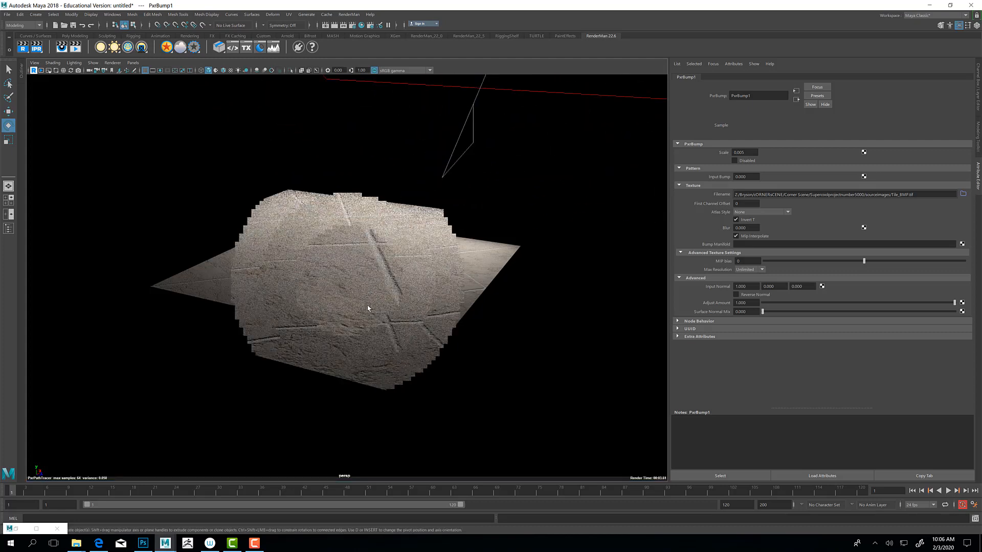
scroll(374, 316, up, 4)
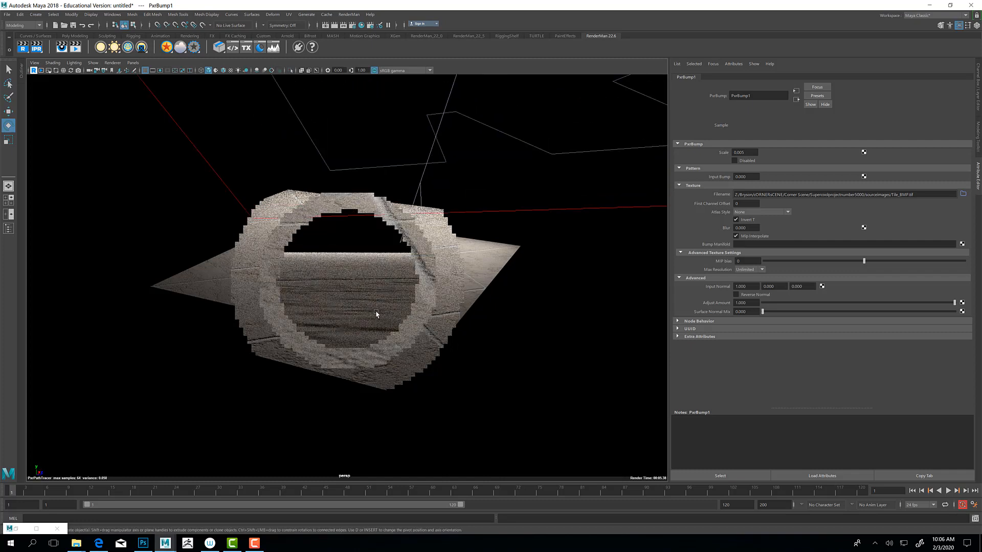
scroll(374, 308, up, 5)
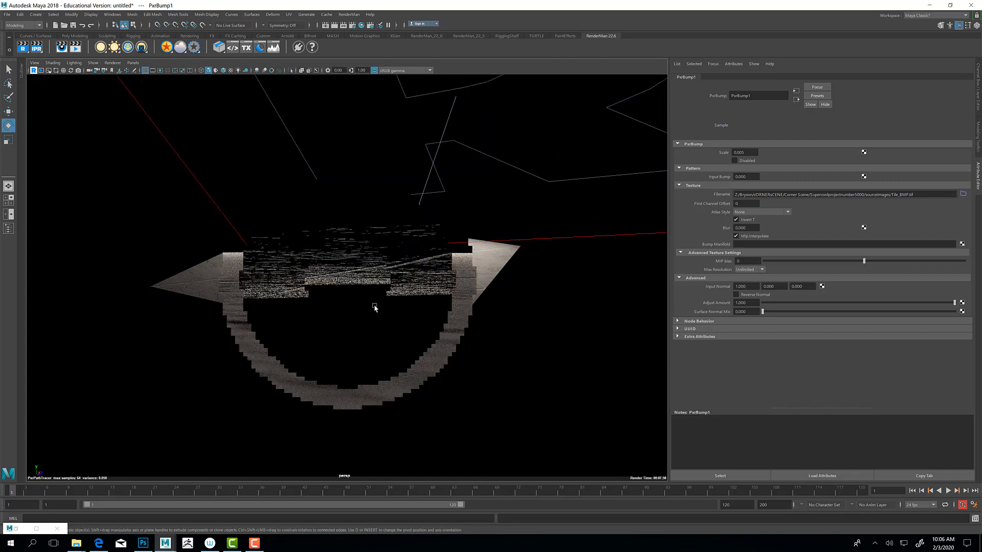
scroll(374, 311, up, 3)
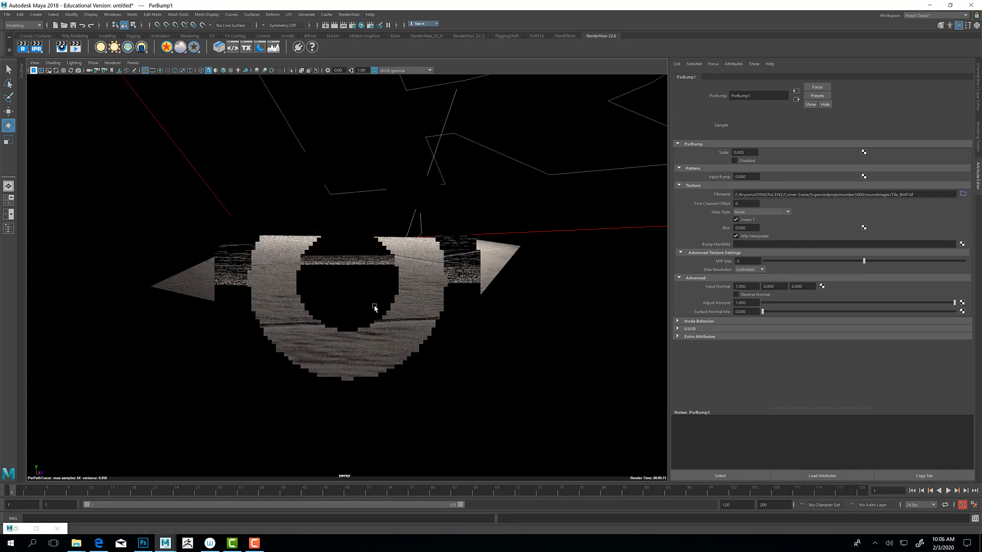
scroll(375, 312, up, 2)
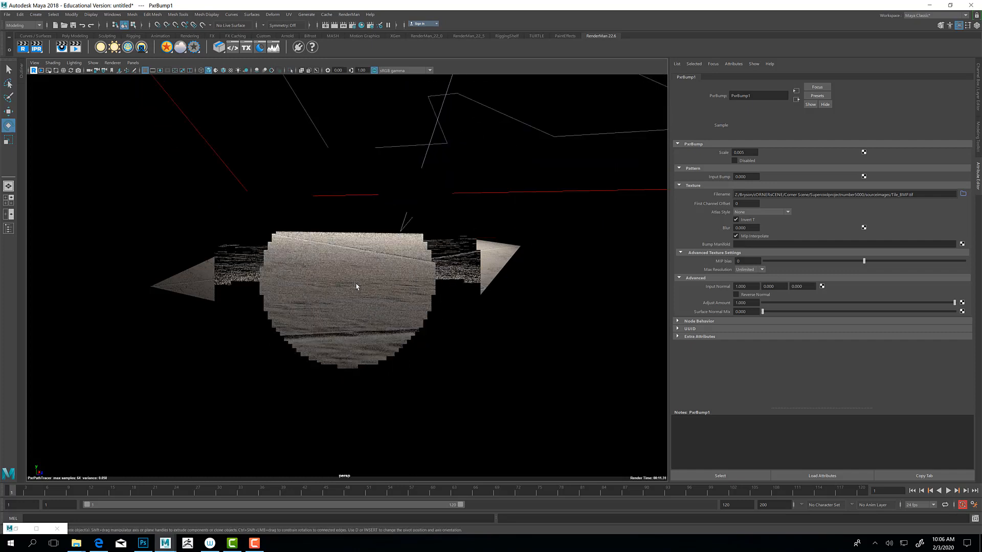
Step: Select the tile plane, open the bump node connected to its PxrSurface1 material, and set the bump scale to 1
click(378, 293)
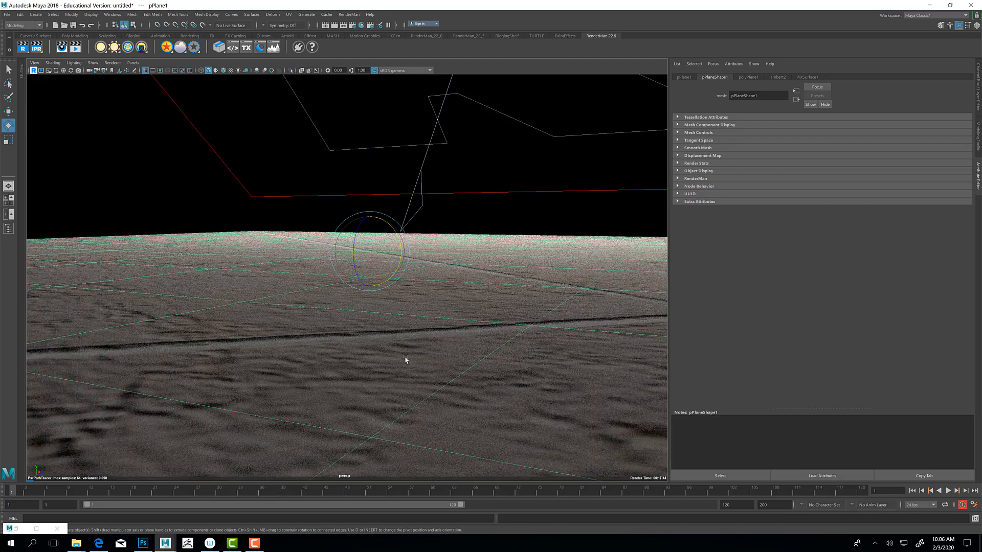
scroll(439, 337, down, 2)
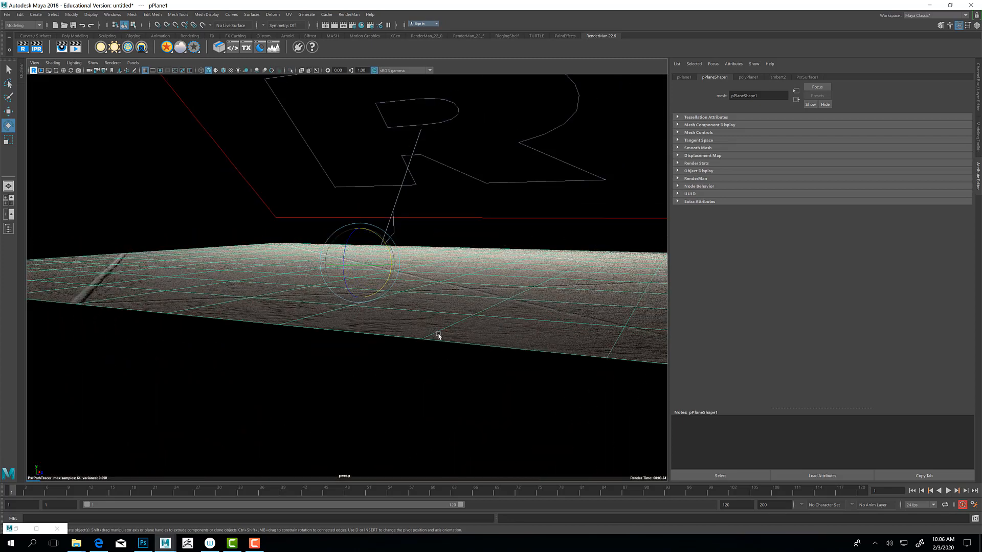
mouse_move(425, 293)
alt+mouse_down()
mouse_move(386, 331)
mouse_move(424, 307)
alt+mouse_up()
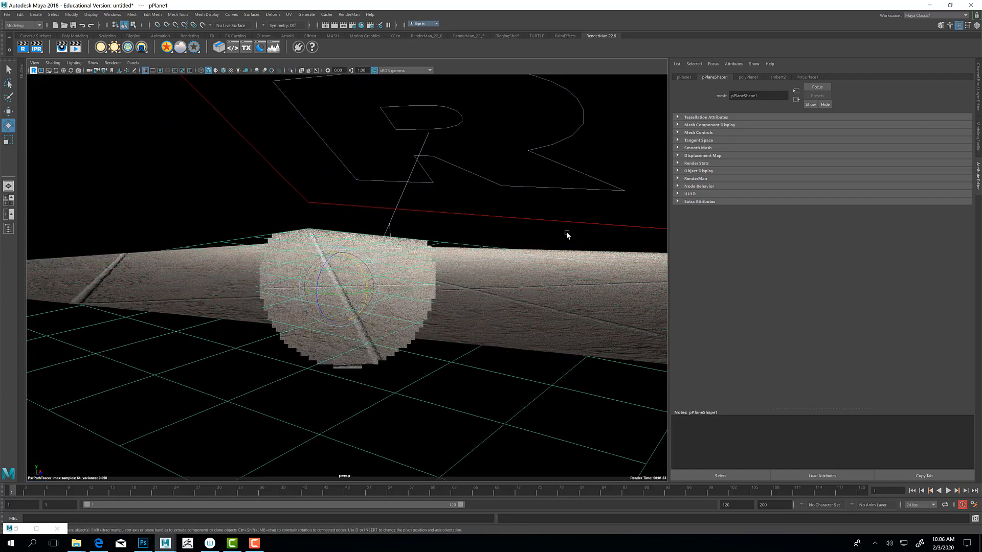
click(807, 77)
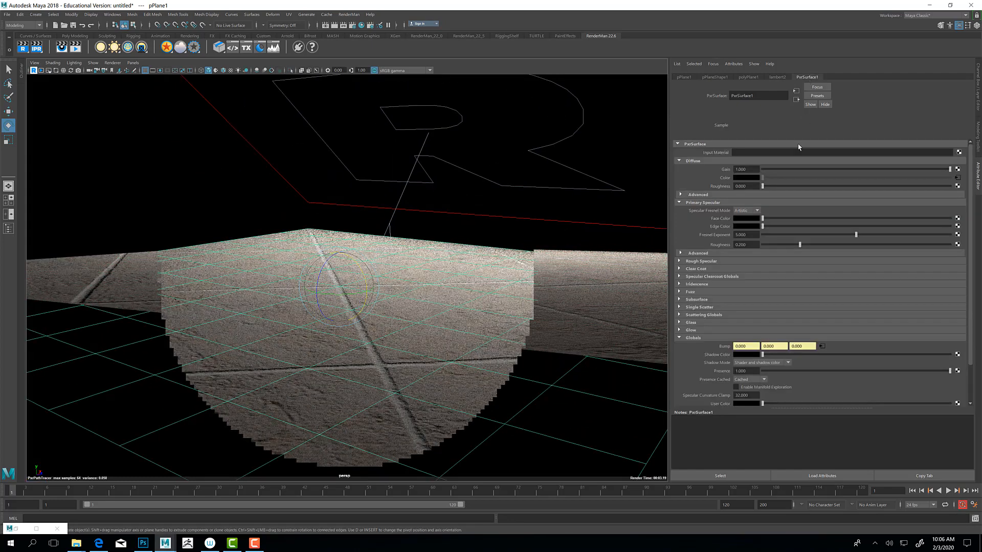
click(822, 346)
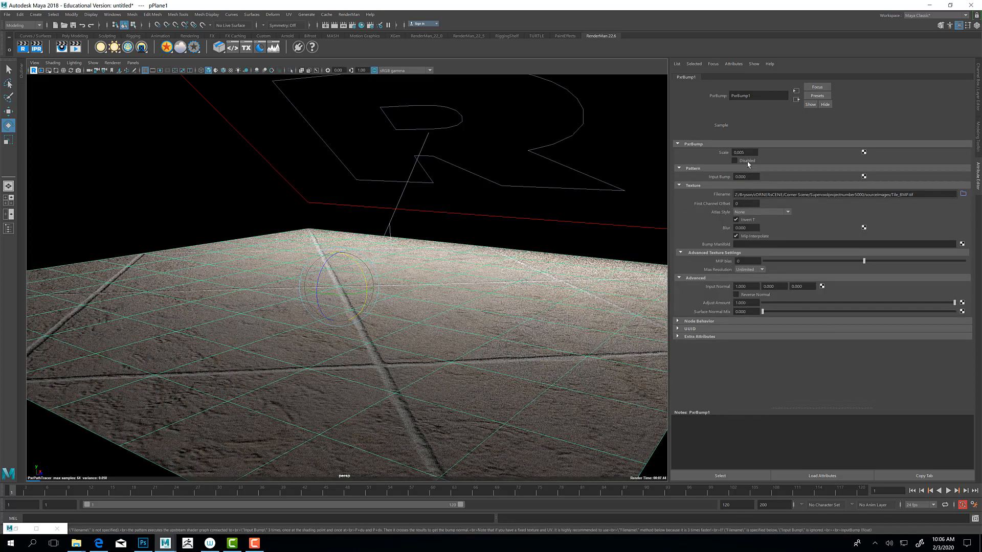
drag(684, 151, 673, 160)
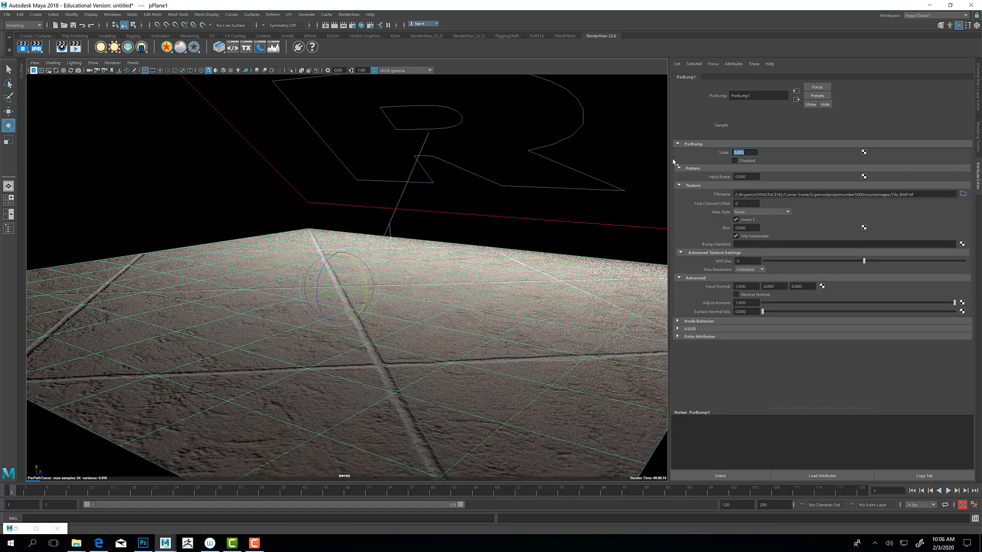
text(1)
key(Return)
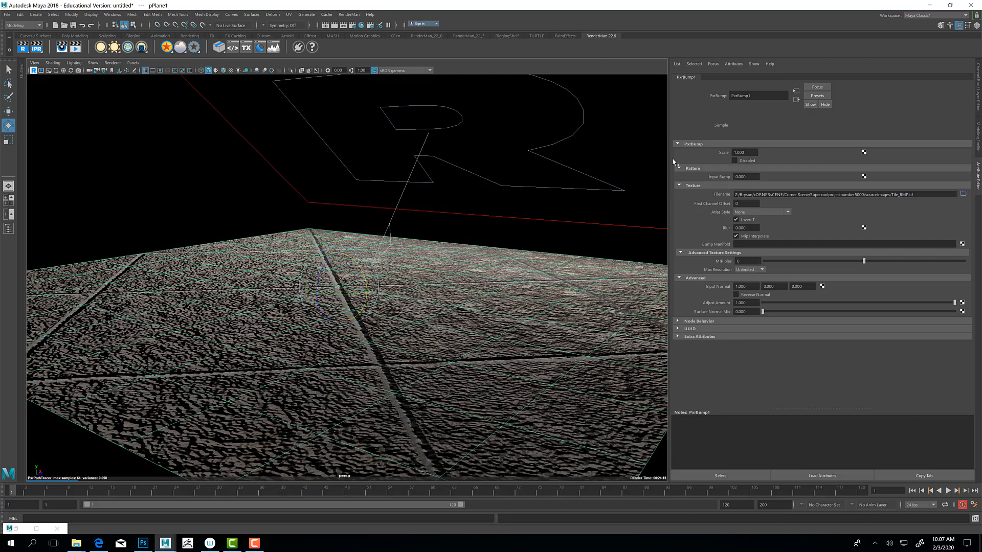
Step: Try a PxrBump1 scale of 0.150 on the tile plane
click(736, 152)
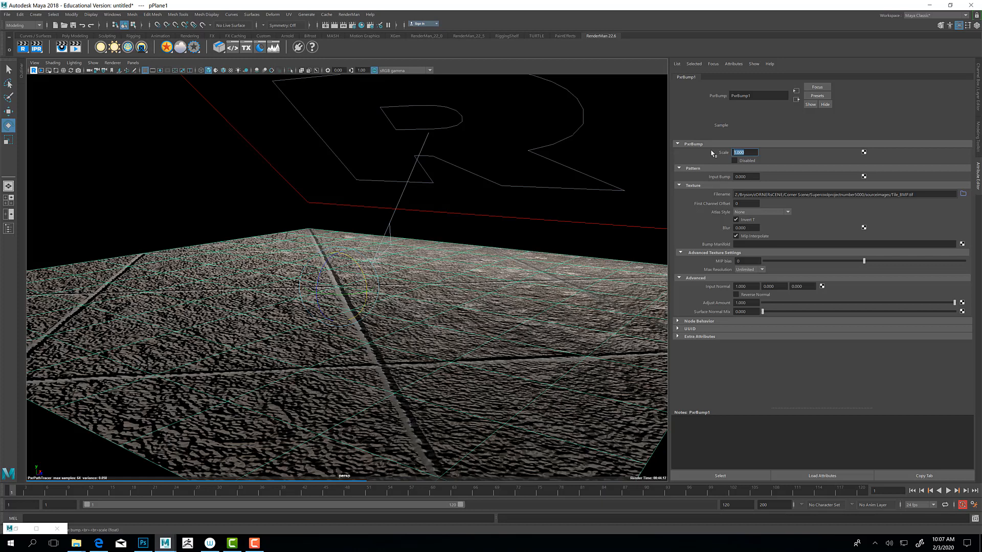
key(BackSpace)
key(Return)
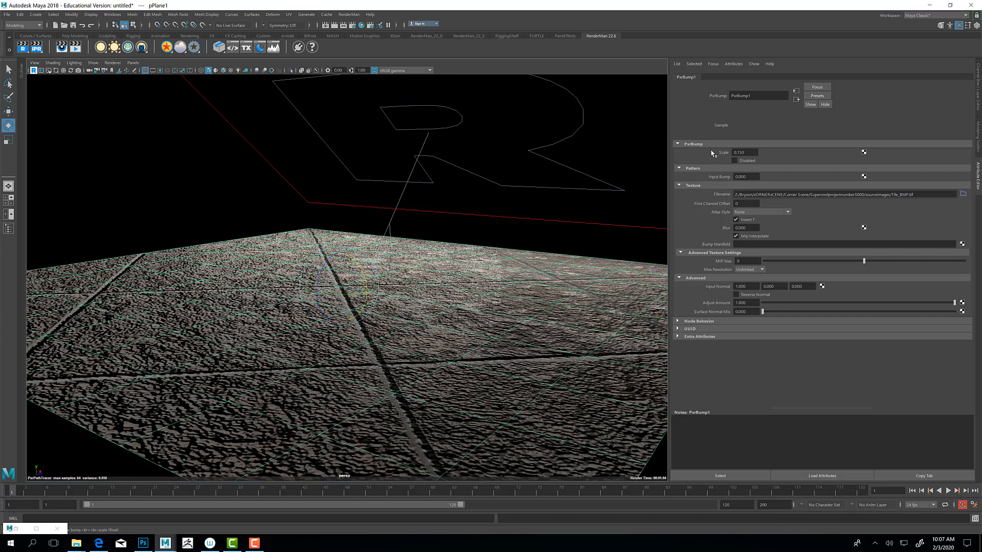
Step: Restore the PxrBump1 scale to 0.005
double_click(755, 151)
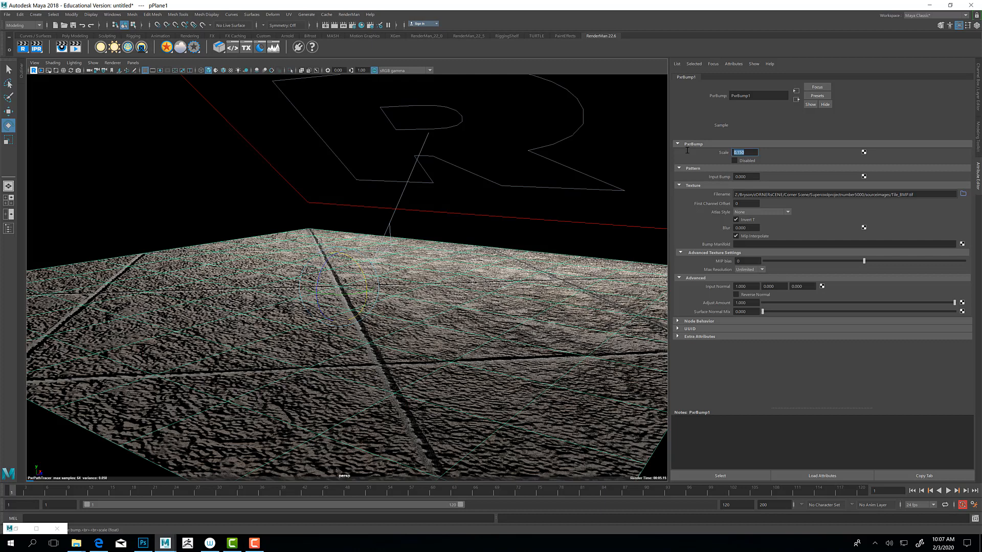
key(BackSpace)
key(Return)
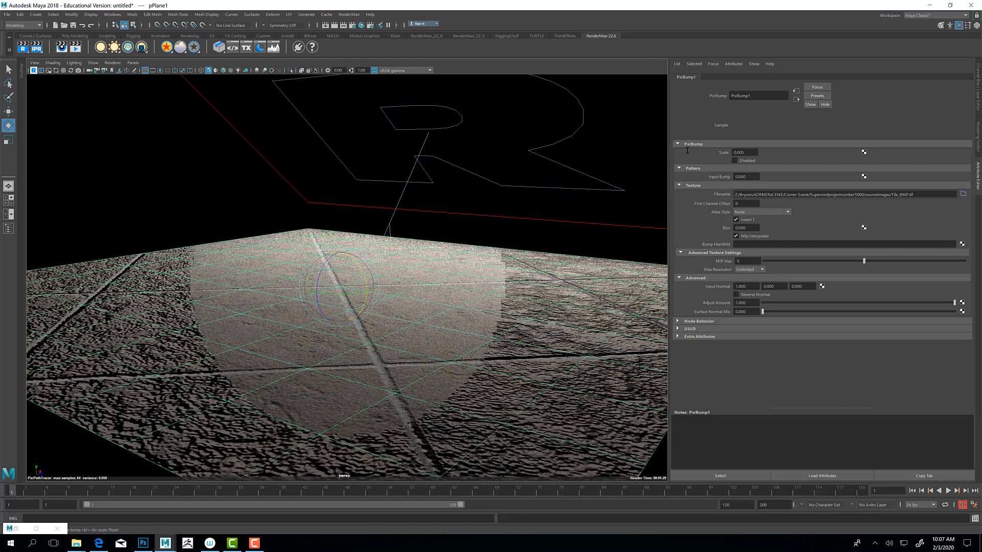
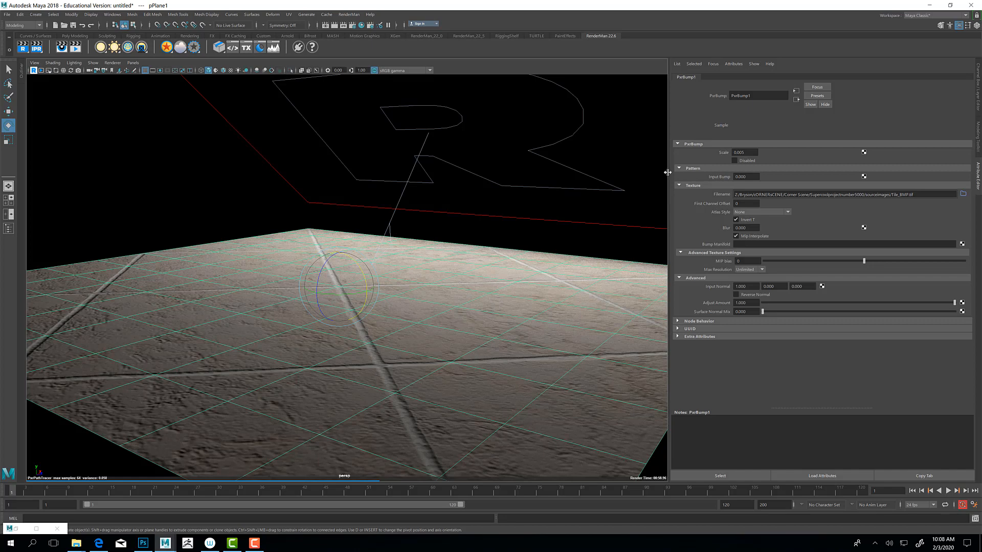
Step: Bring up the Hypershade and create a PxrManifold2D node feeding the Manifold input of PxrTexture1, placed before the texture node
click(797, 100)
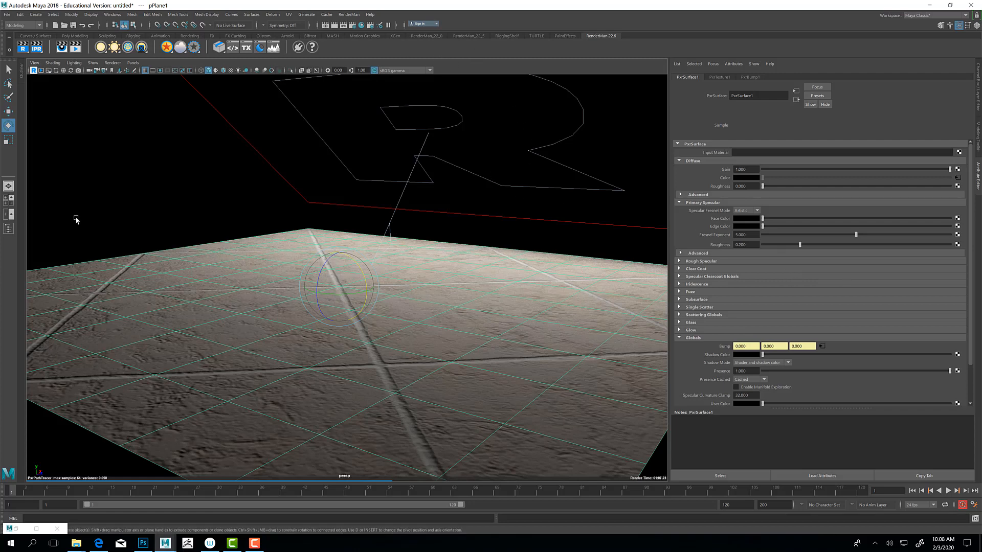
click(11, 529)
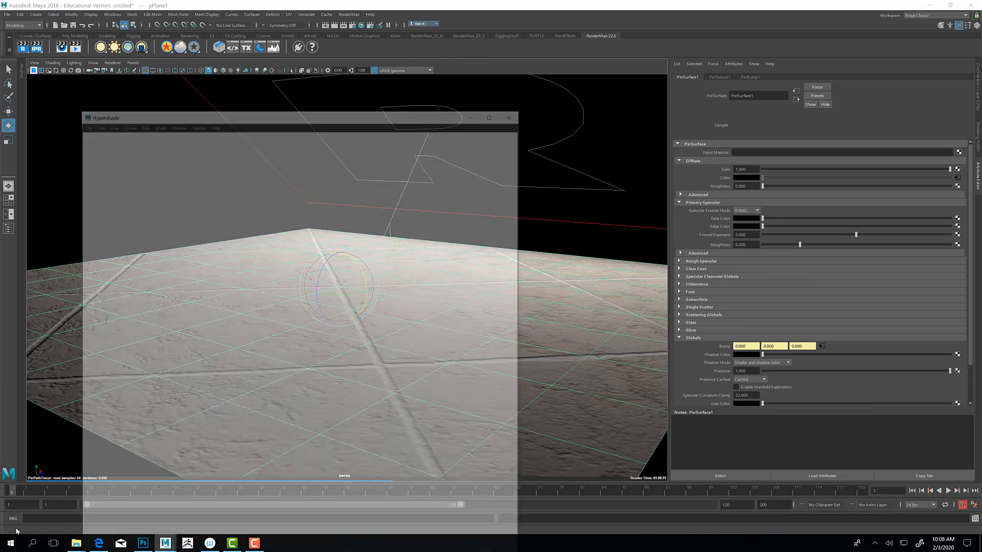
alt+middle_drag(214, 260, 298, 248)
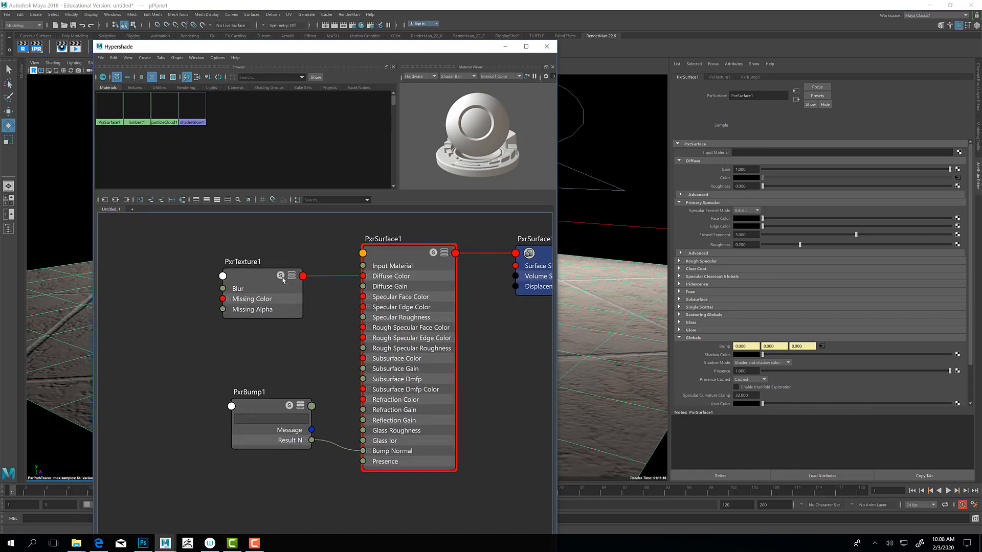
click(254, 278)
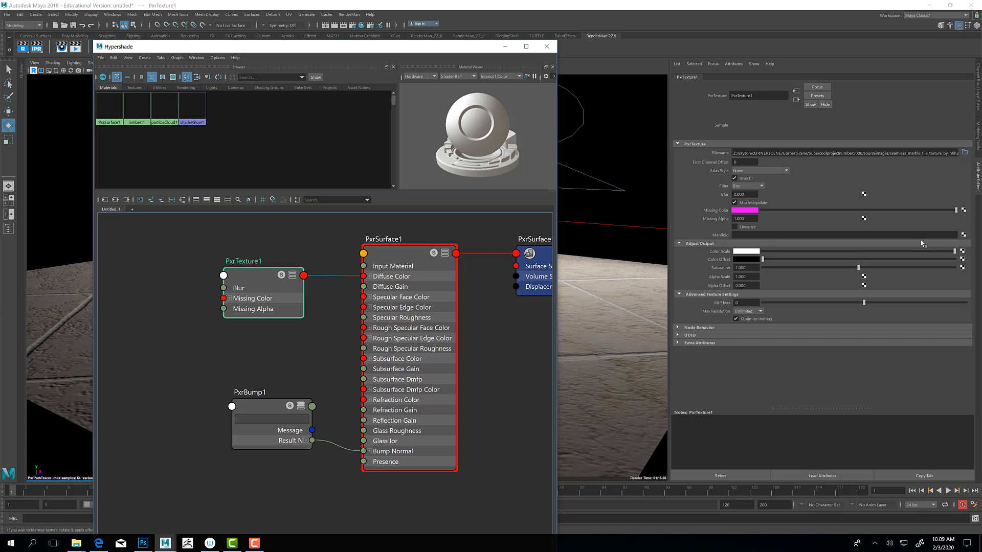
click(963, 235)
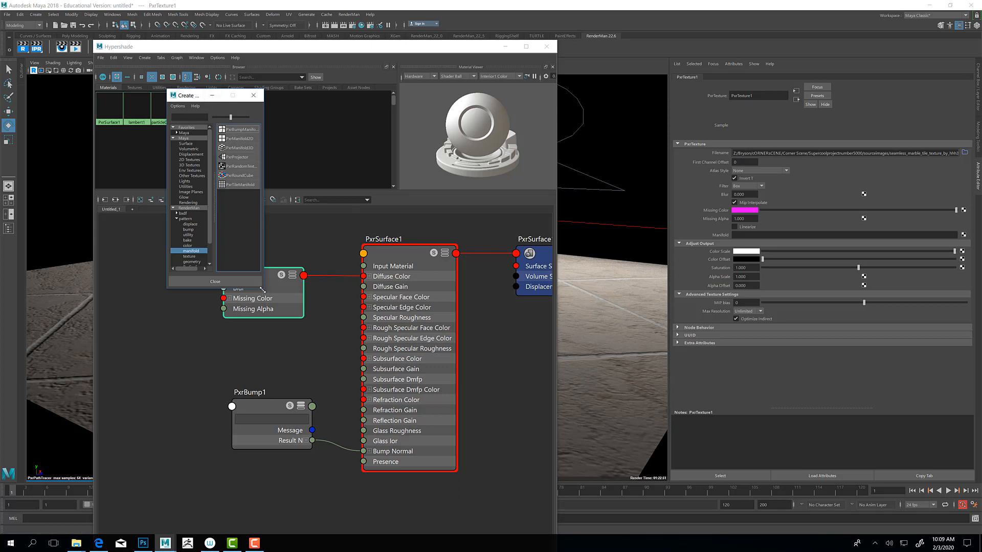
drag(263, 290, 616, 358)
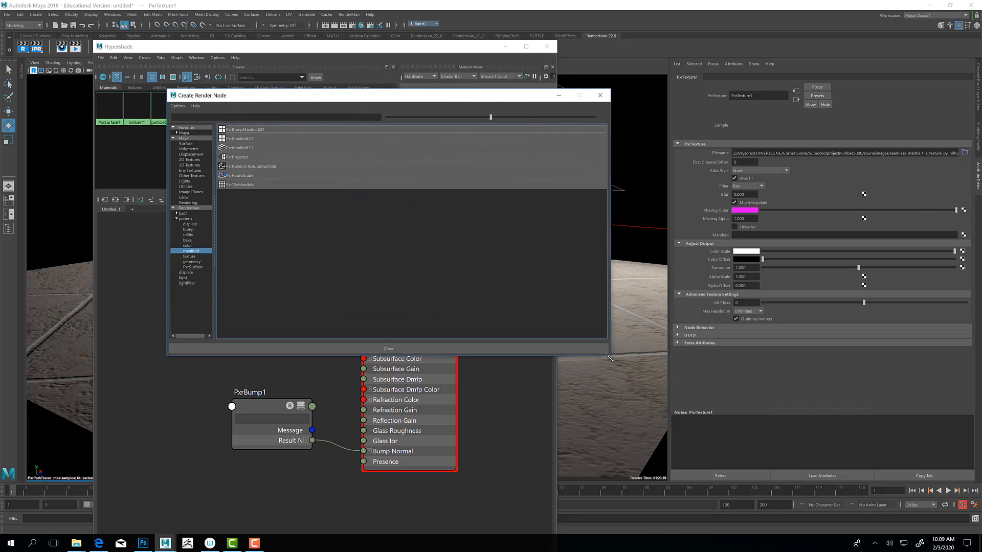
click(243, 140)
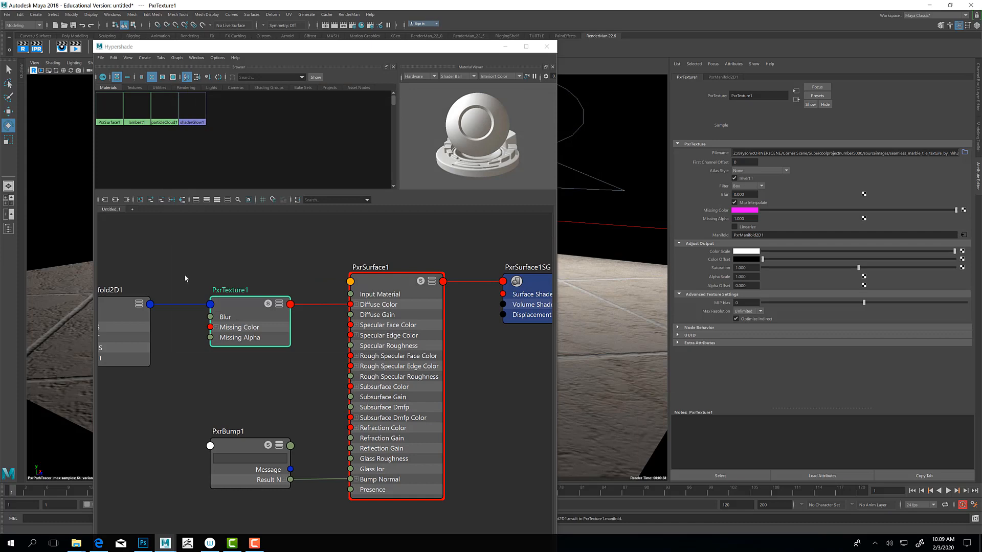
middle_drag(204, 280, 325, 274)
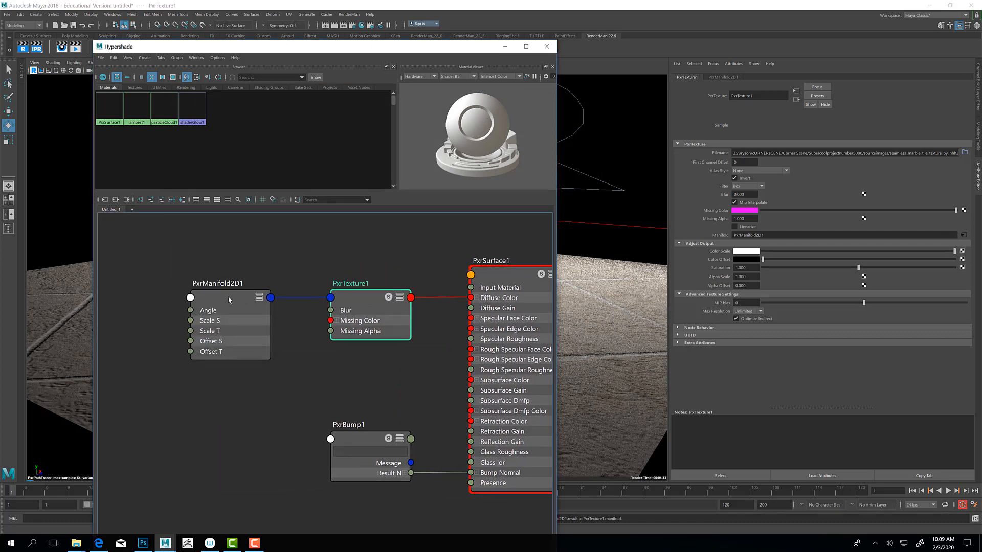
drag(229, 294, 220, 290)
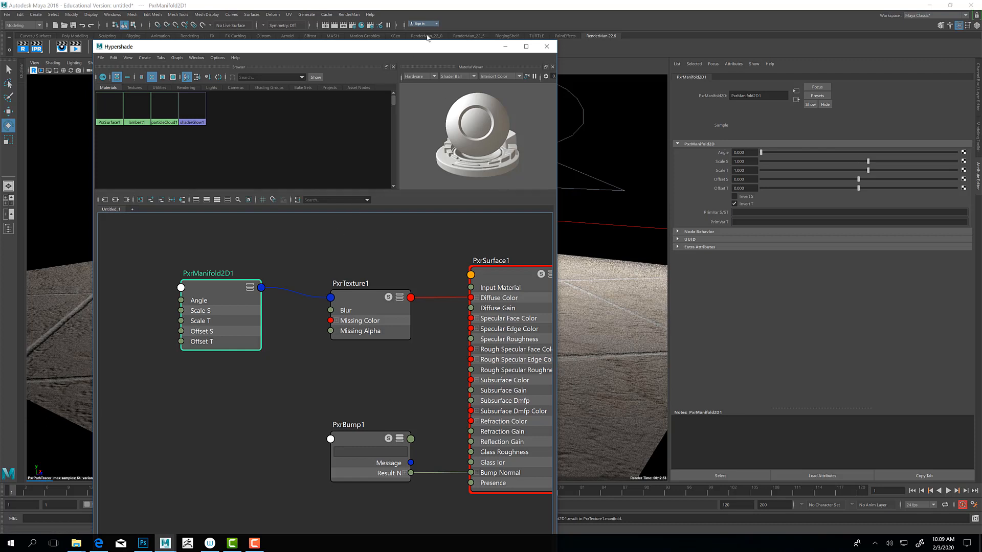
Step: Try PxrManifold2D1 angles of about 65, 144, 202 and 292 while keeping the Hypershade clear of the rendered plane
drag(416, 49, 364, 51)
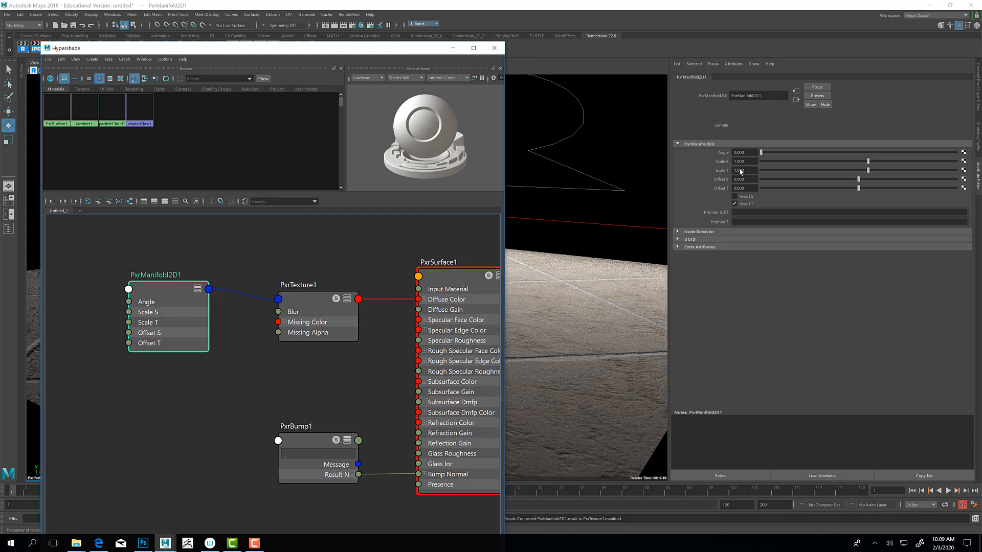
click(796, 154)
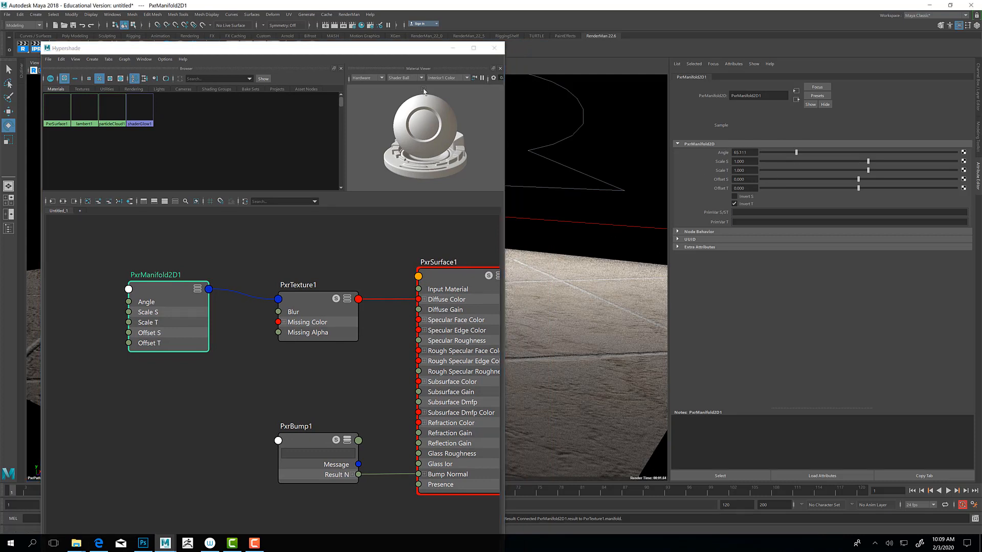
drag(405, 49, 391, 290)
alt+drag(455, 251, 473, 242)
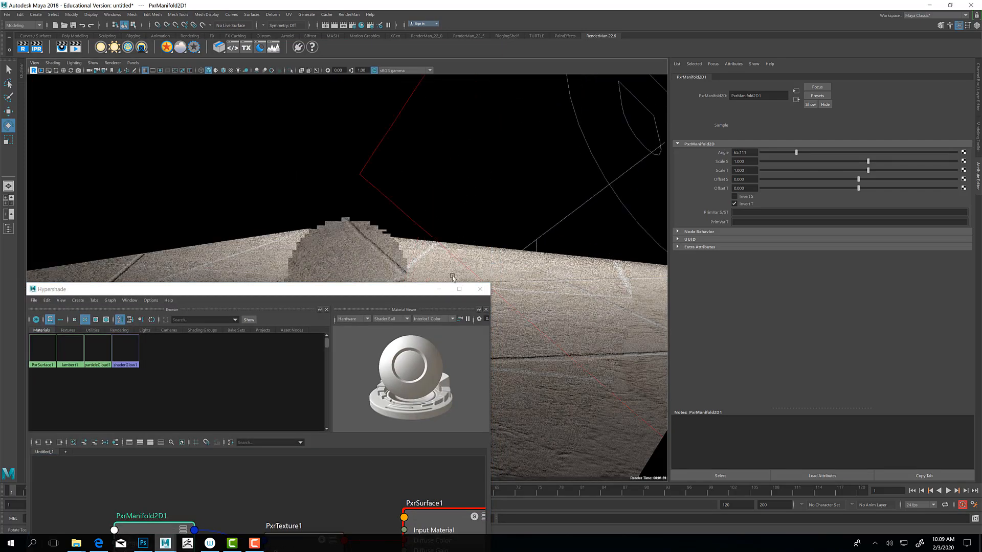
drag(349, 292, 336, 369)
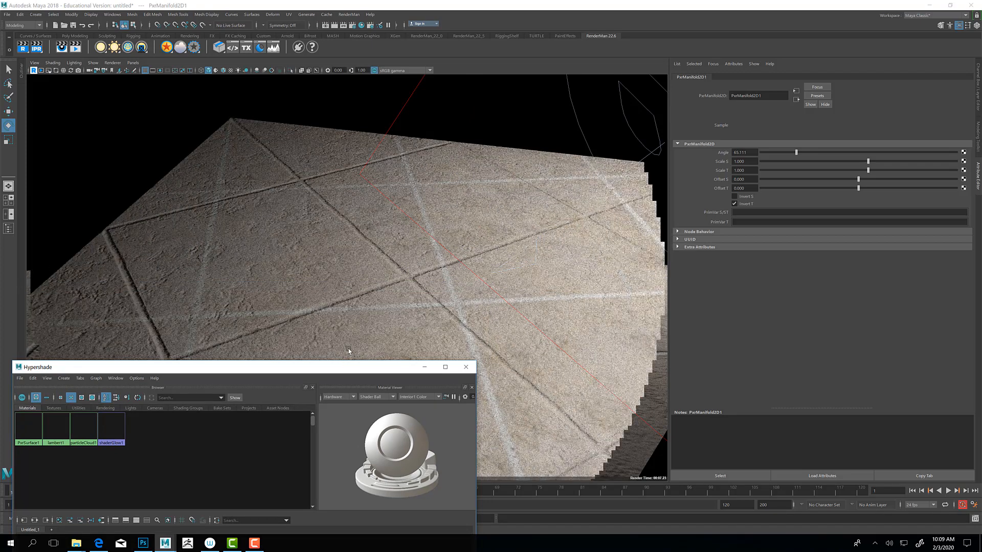
click(839, 153)
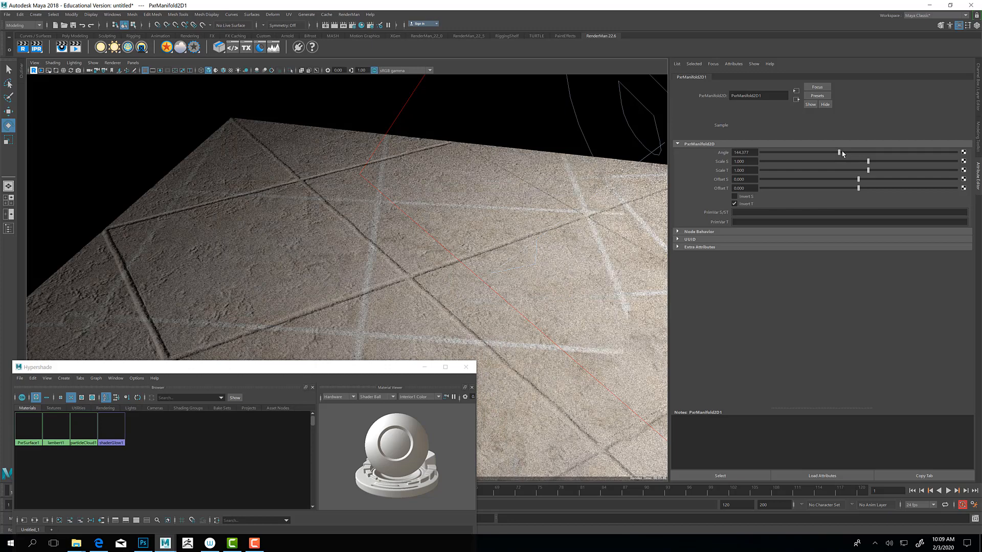
click(871, 152)
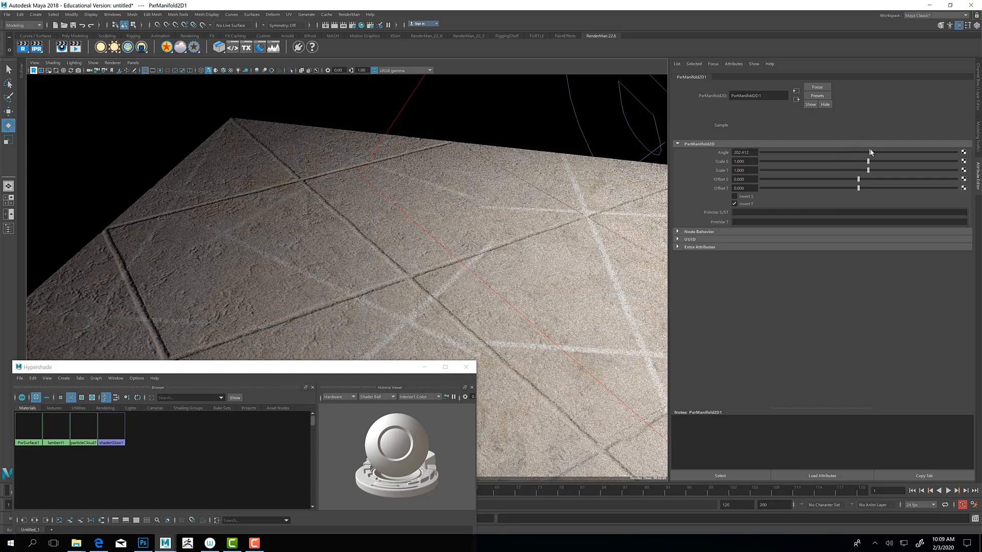
click(919, 152)
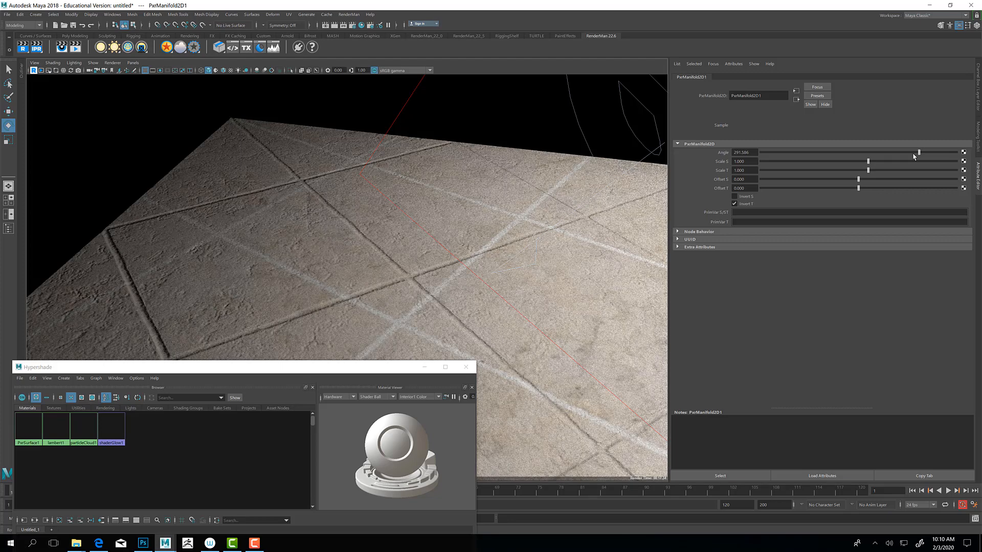
Step: Reset the PxrManifold2D1 angle to 0
drag(756, 153, 730, 153)
text(0)
key(Return)
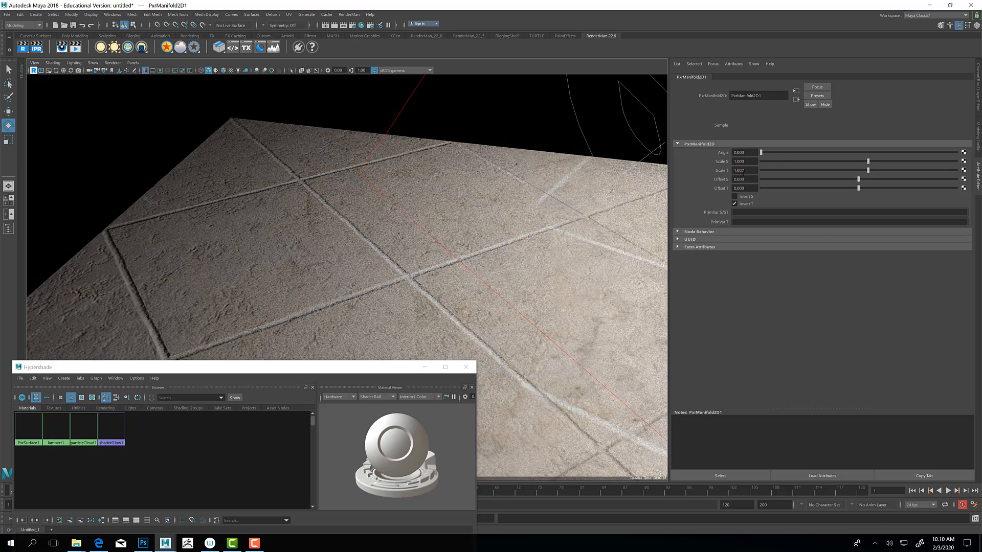
Step: Try a value of 10 for both Scale S and Scale T on PxrManifold2D1
double_click(751, 162)
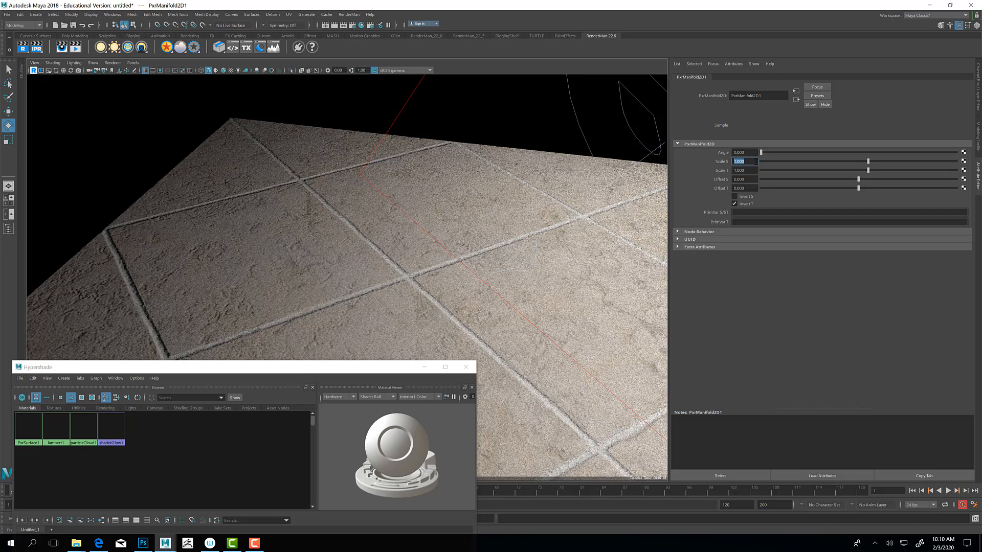
text(10)
key(Return)
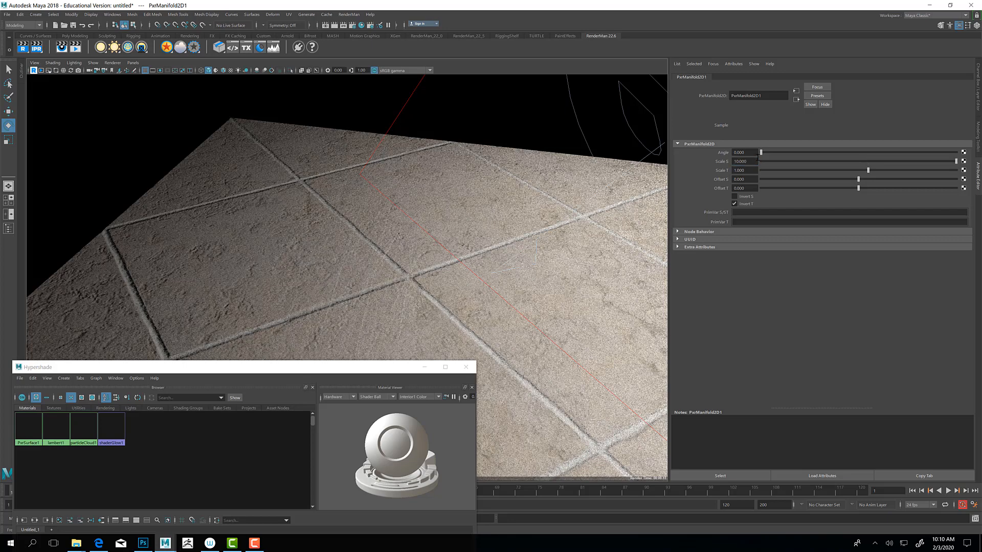
double_click(744, 170)
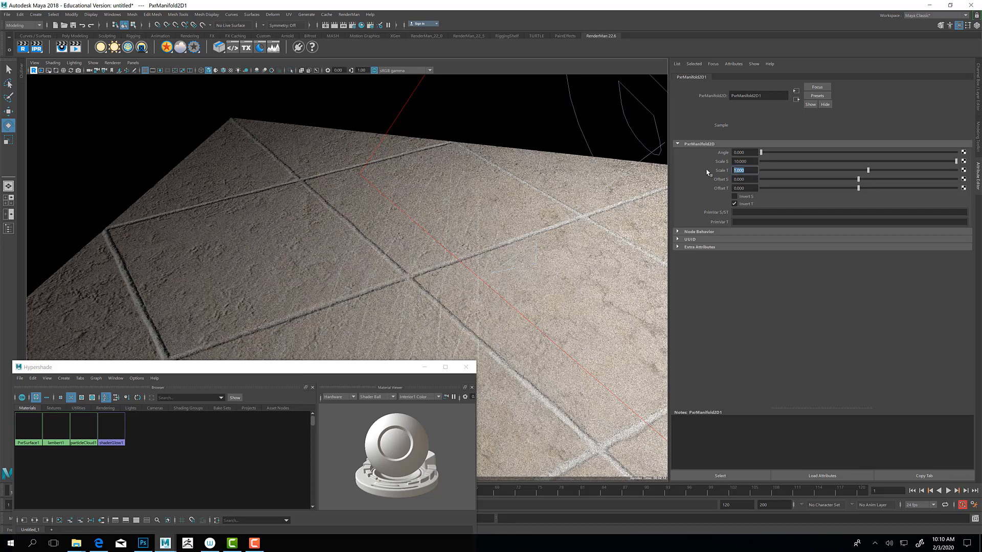
text(10)
key(Return)
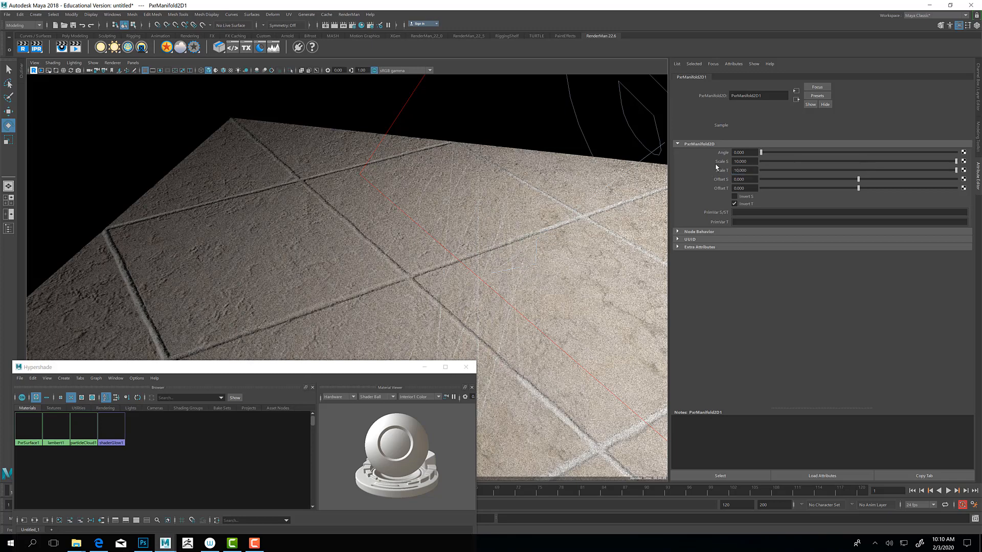
Step: Try a value of 5 for both Scale S and Scale T on PxrManifold2D1
double_click(722, 162)
text(5)
key(Return)
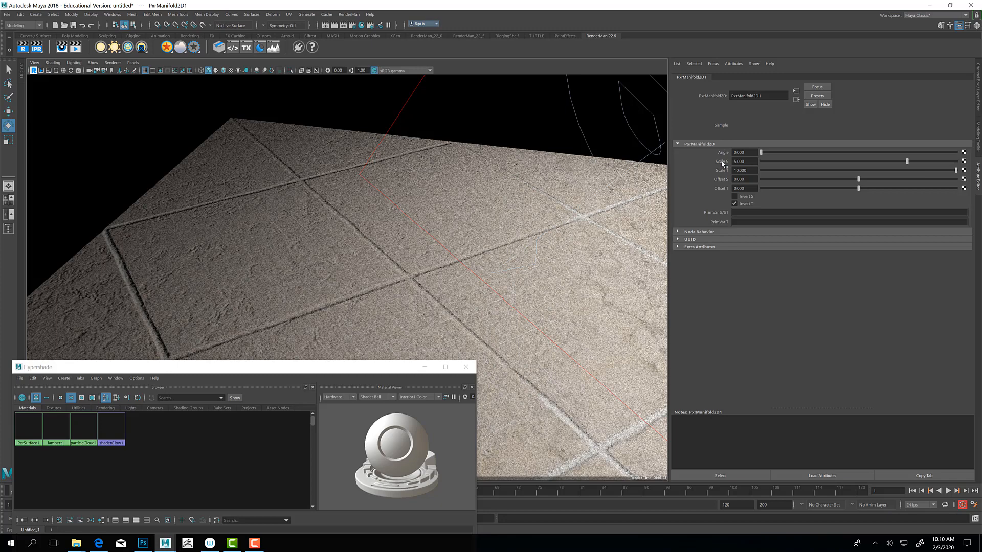
double_click(749, 171)
text(5)
key(Return)
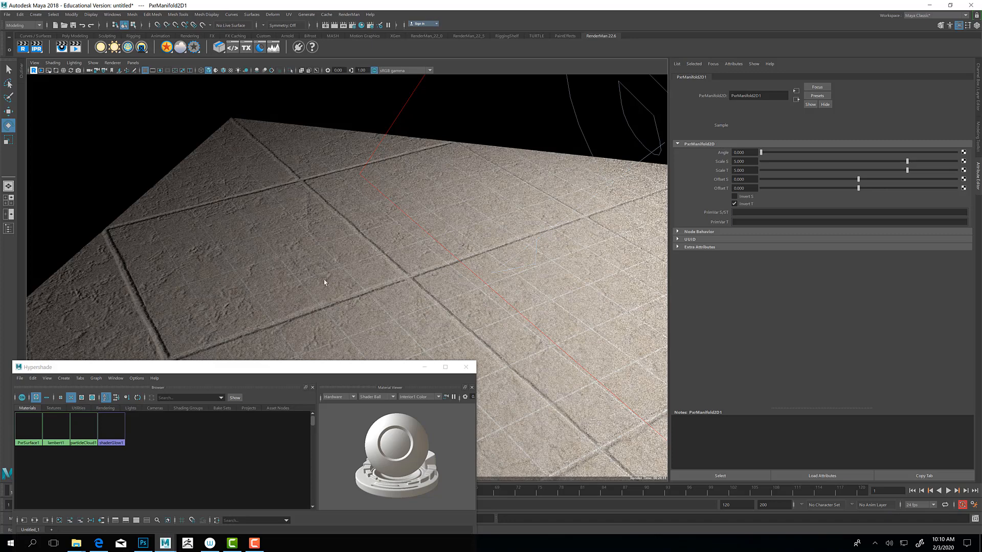
Step: Set both Scale S and Scale T of PxrManifold2D1 to 3
click(748, 162)
text(3)
key(Tab)
text(3)
key(Return)
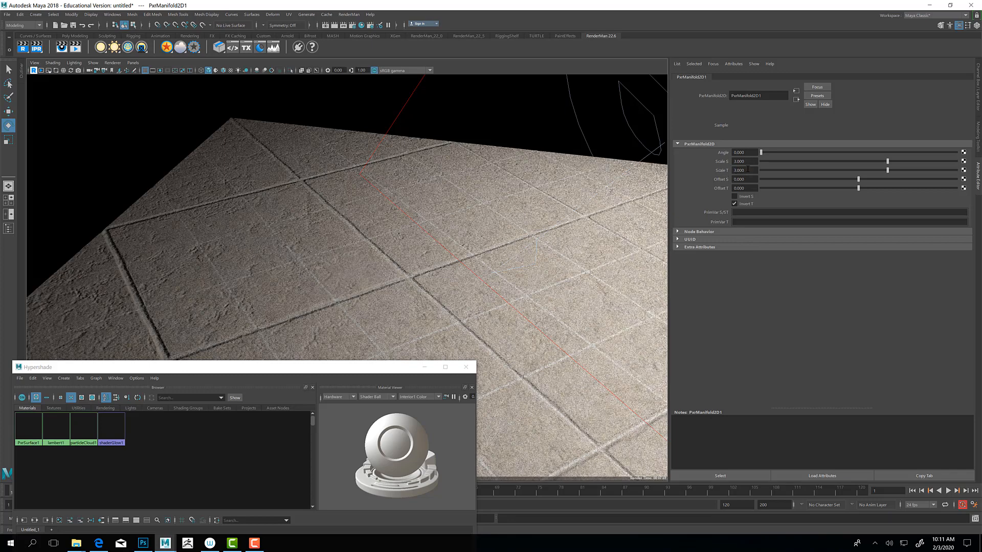
Step: Try stretching the marble color texture by setting only Scale T of PxrManifold2D1 to 1
key(Tab)
text(1)
key(Return)
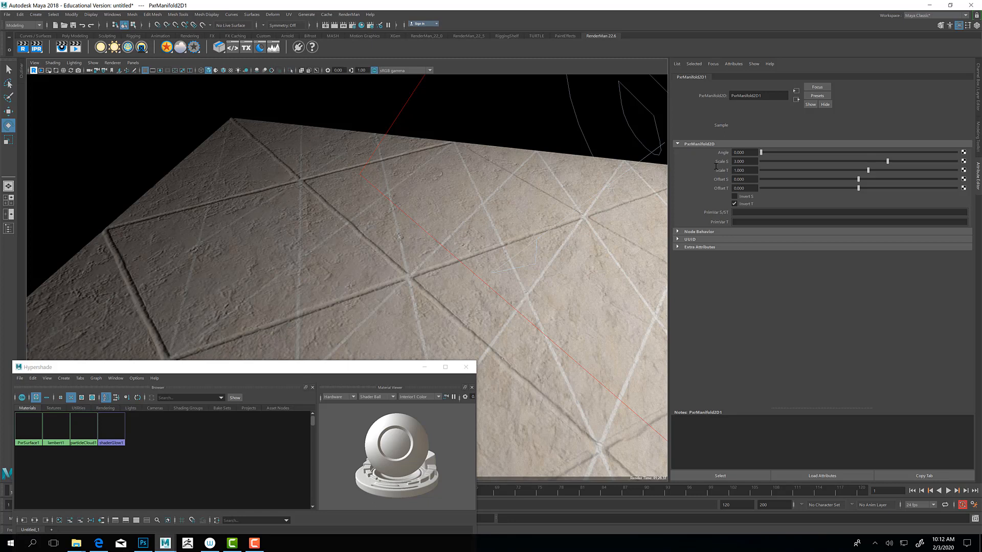
Step: Restore Scale T of PxrManifold2D1 to 3
drag(746, 170, 722, 171)
text(3)
key(Return)
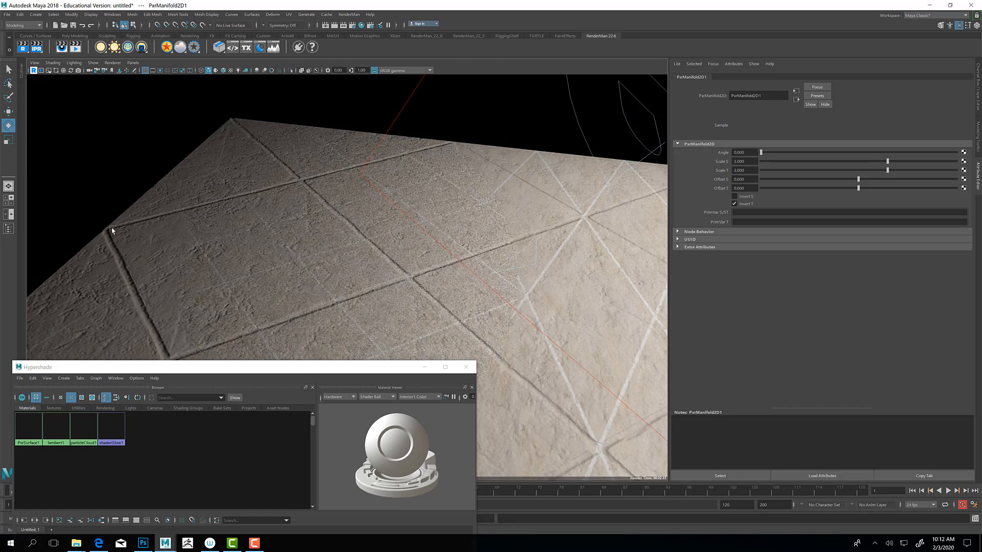
Step: Create a PxrBumpManifold2D node in the Hypershade graph and place it next to PxrBump1
drag(179, 367, 288, 56)
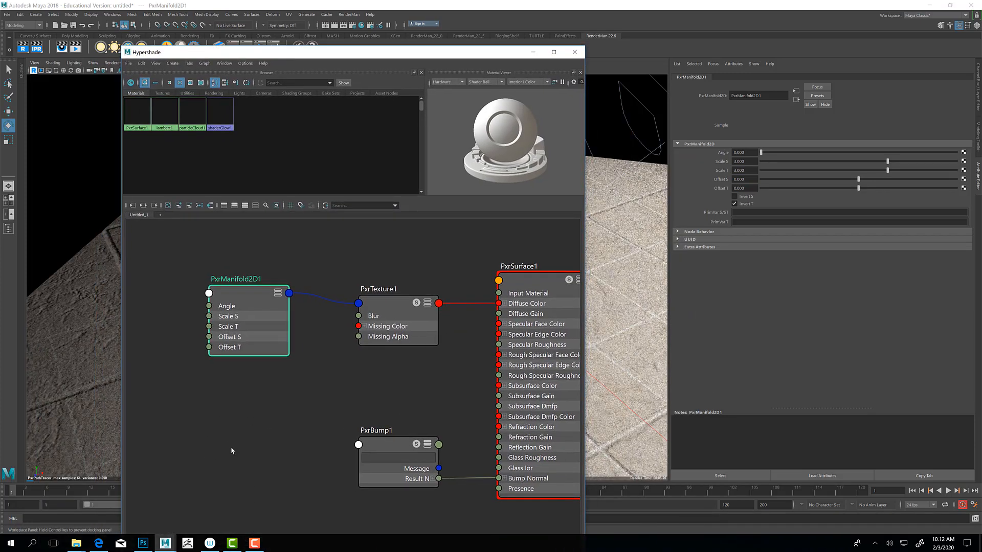
click(237, 430)
key(Tab)
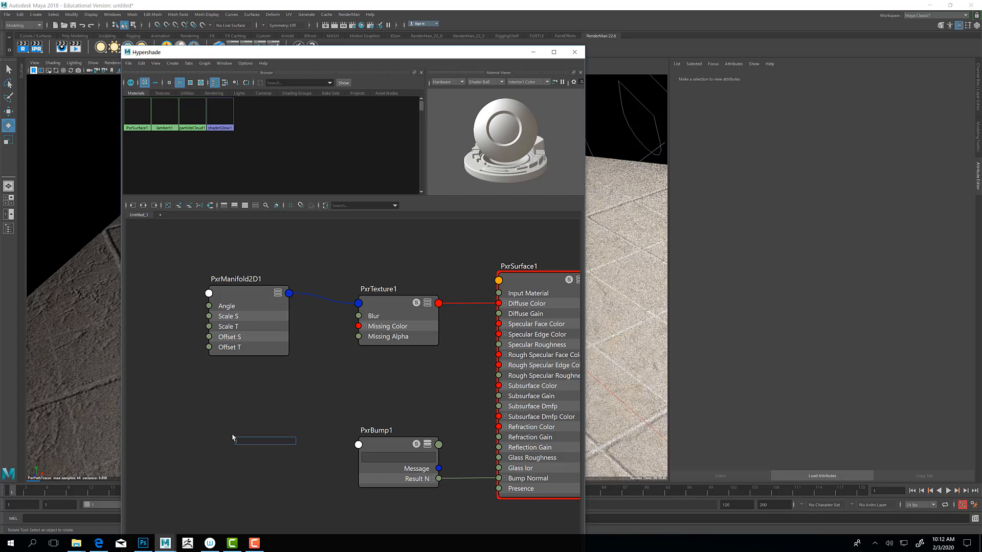
text(manif)
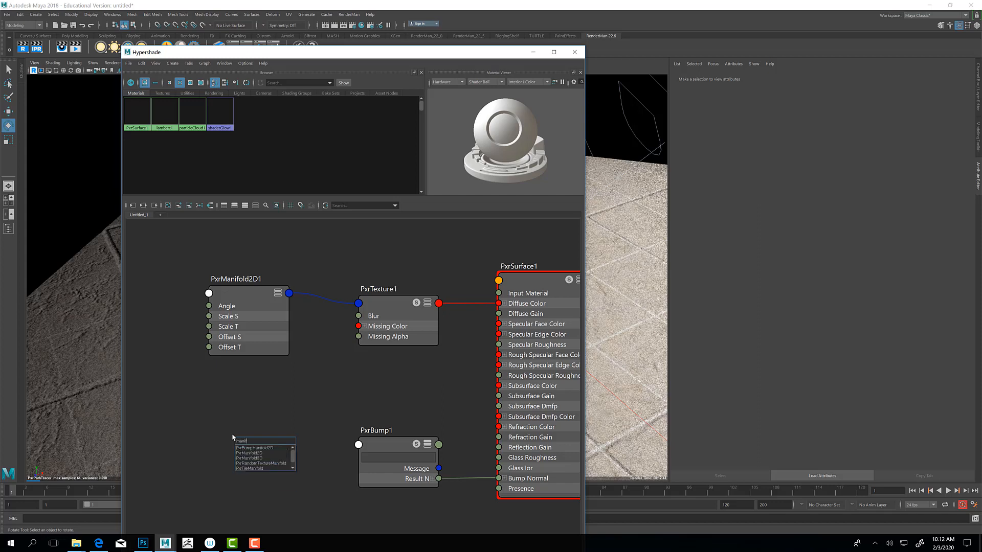
click(260, 448)
mouse_move(266, 448)
mouse_down()
mouse_move(277, 410)
mouse_move(272, 433)
mouse_up()
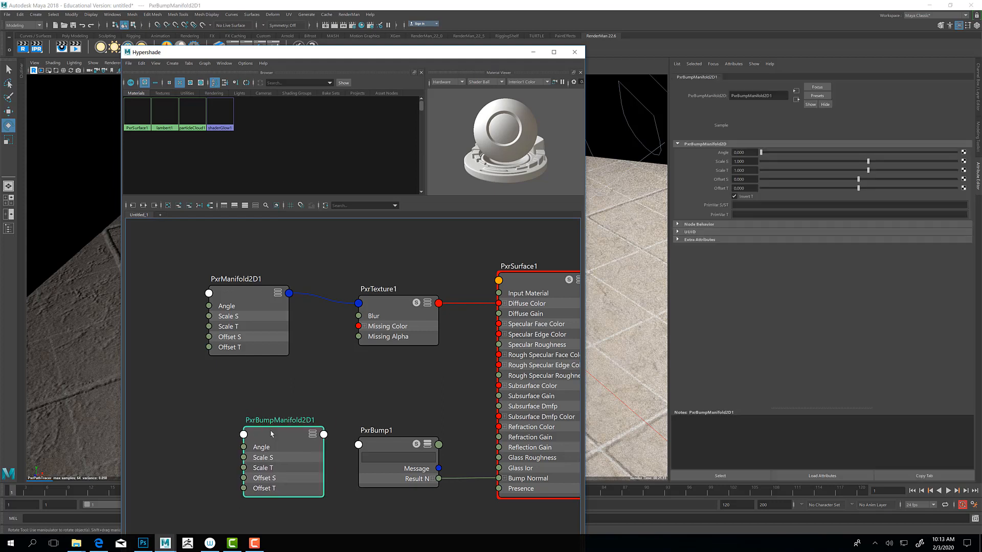
Step: Assign PxrBumpManifold2D1 as the Bump Manifold of PxrBump1
click(381, 444)
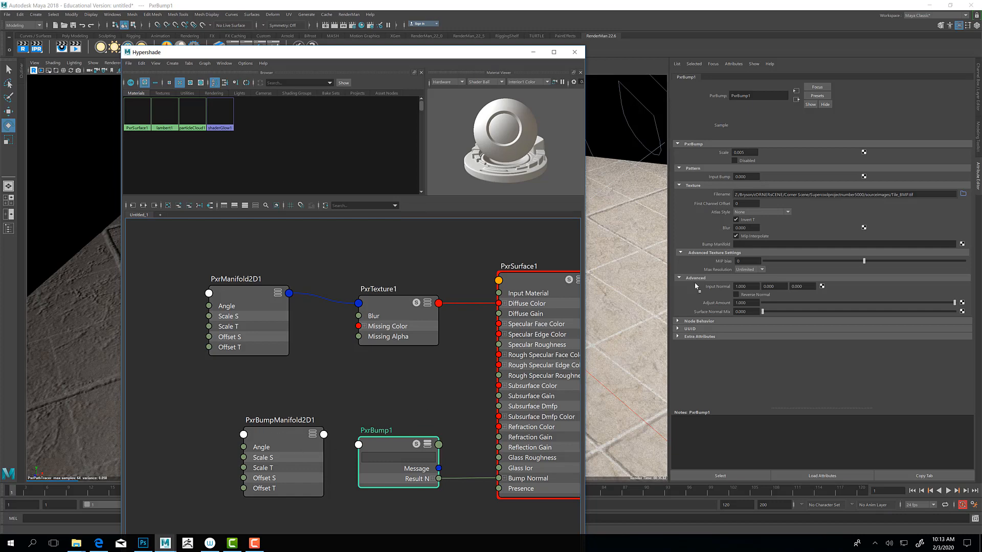
middle_drag(695, 287, 752, 246)
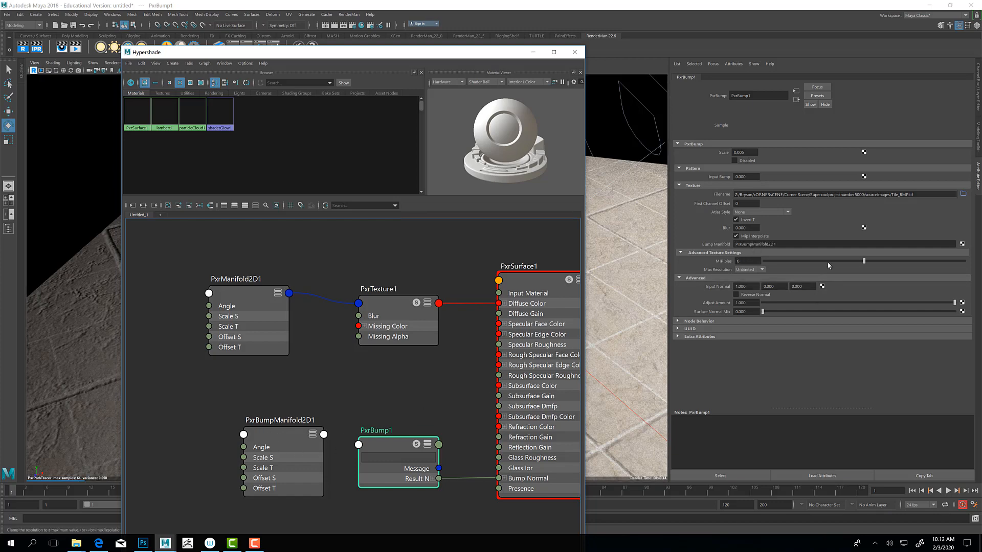
click(804, 245)
key(Return)
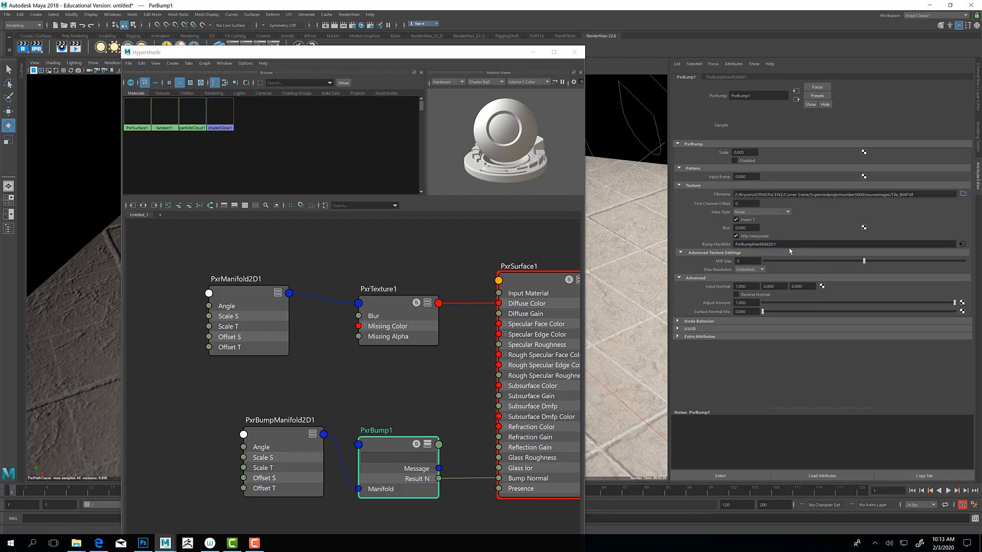
Step: Delete the PxrBumpManifold2D1 to PxrBump1 connection and wire the manifold's Result output into PxrBump1's Manifold input
click(339, 459)
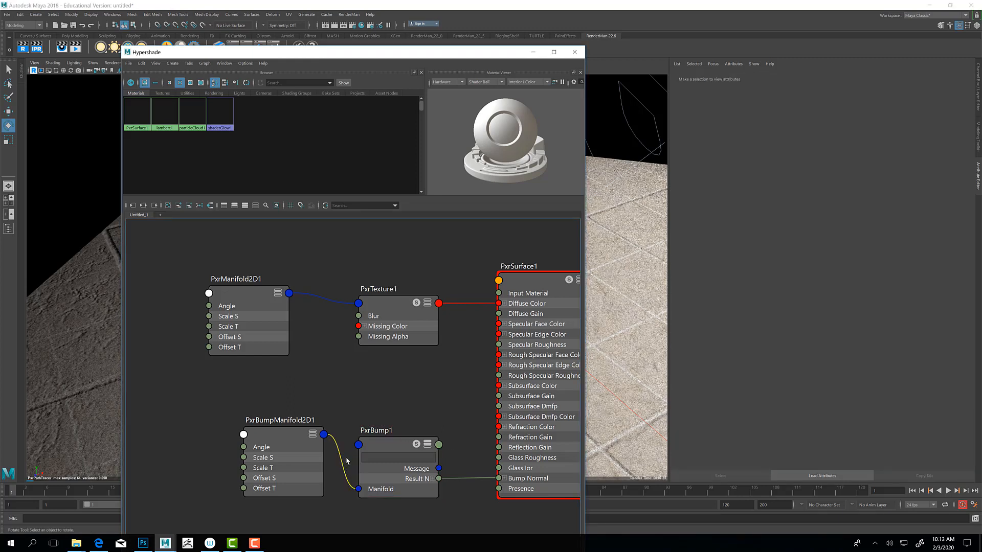
key(Delete)
click(427, 445)
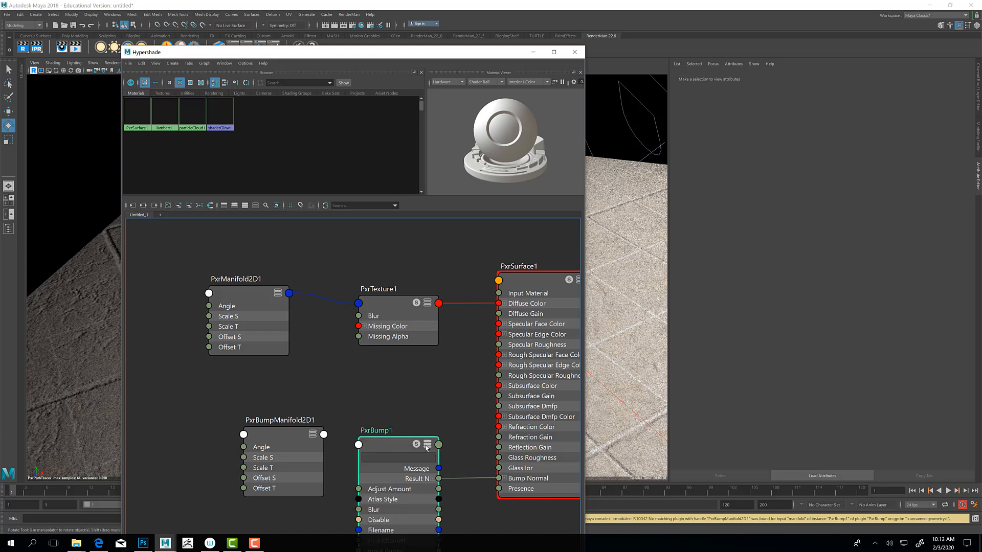
drag(415, 459, 416, 377)
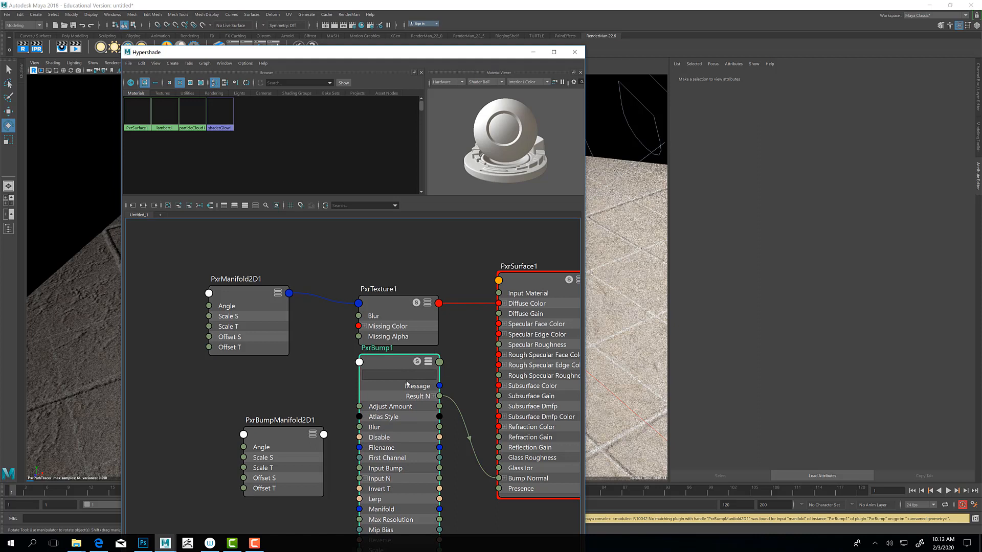
click(380, 407)
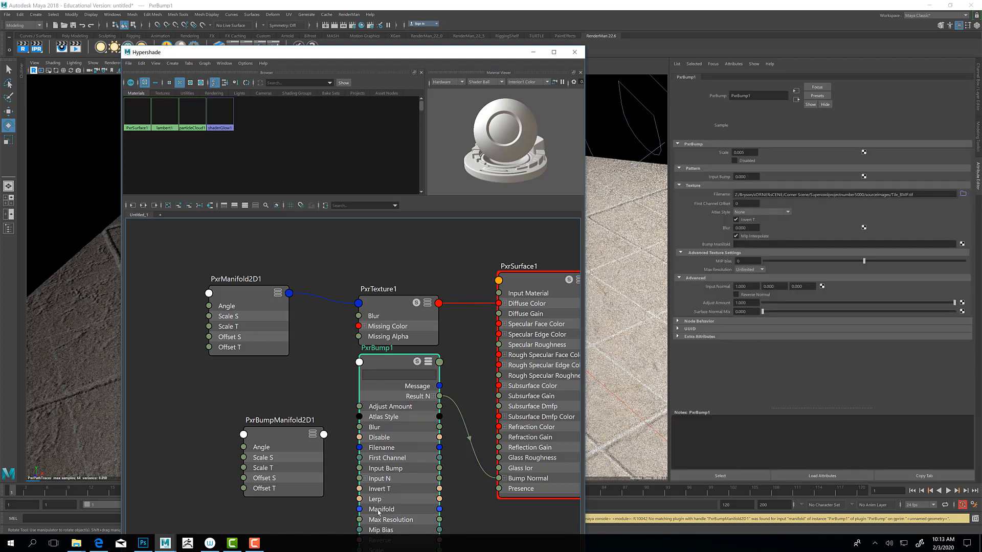
click(313, 435)
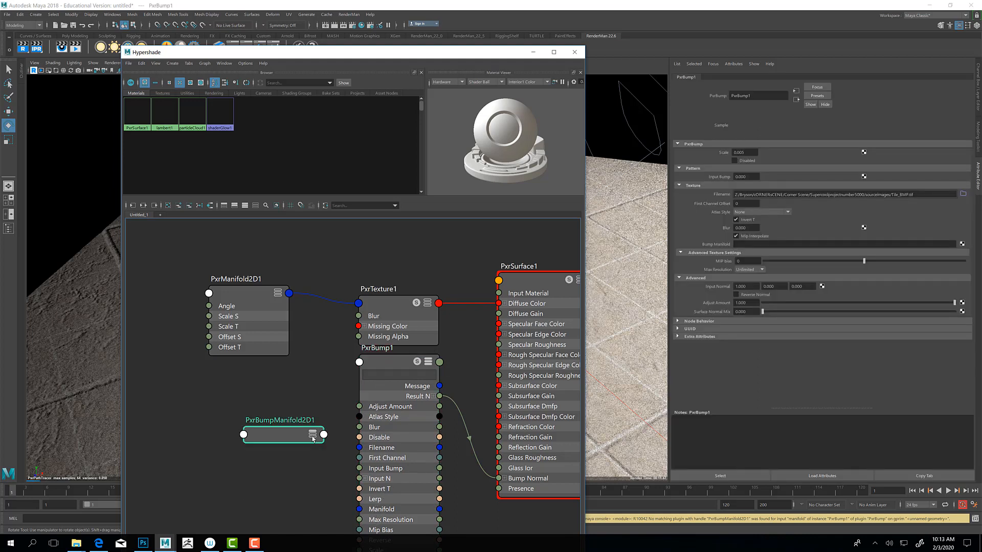
click(312, 435)
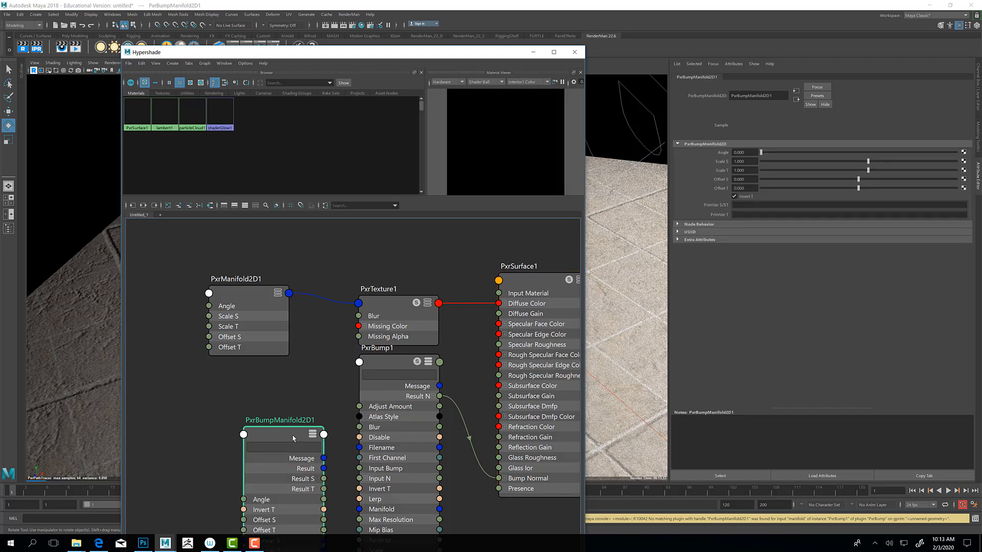
drag(324, 487, 360, 510)
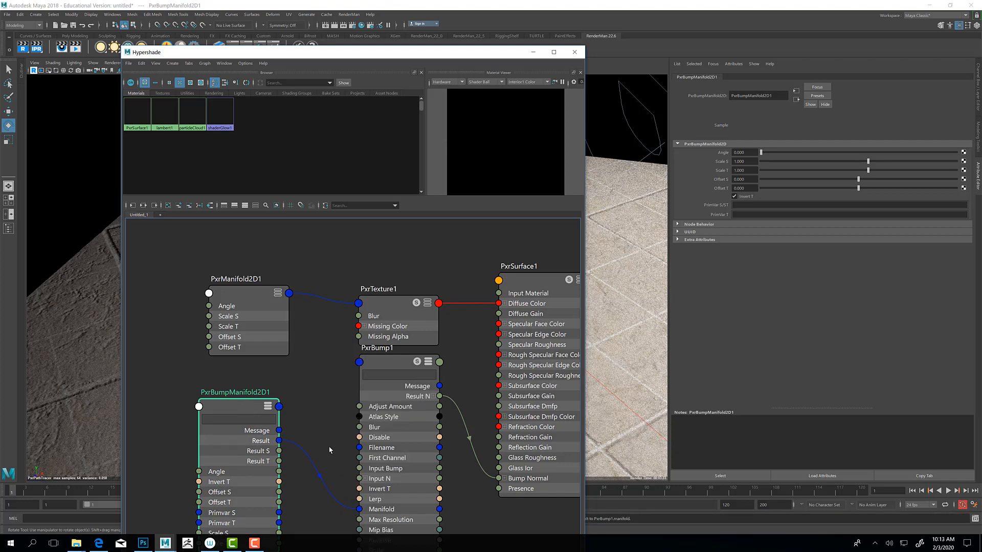
Step: Delete the wired manifold connection and assign PxrBumpManifold2D1 directly to the Bump Manifold attribute of PxrBump1
click(318, 478)
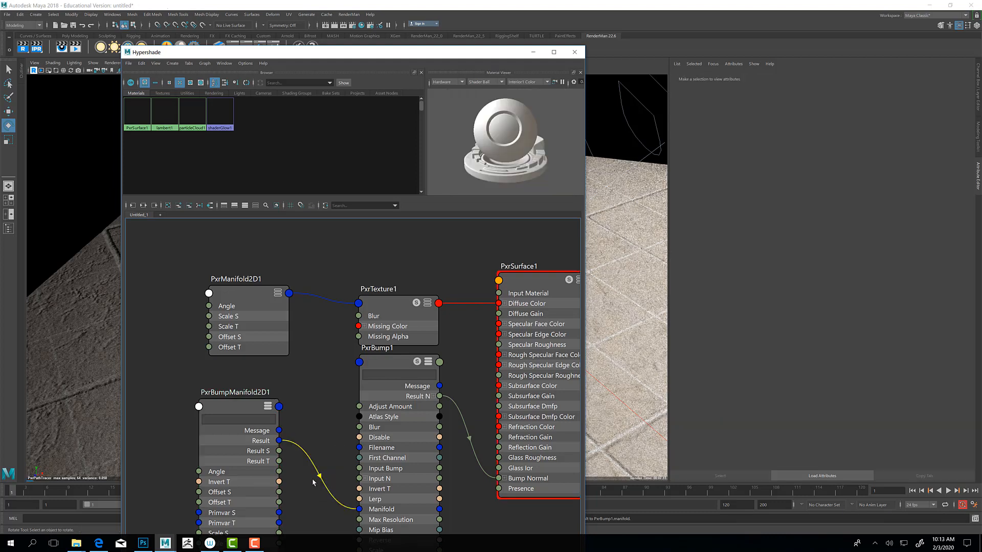
key(Delete)
click(372, 407)
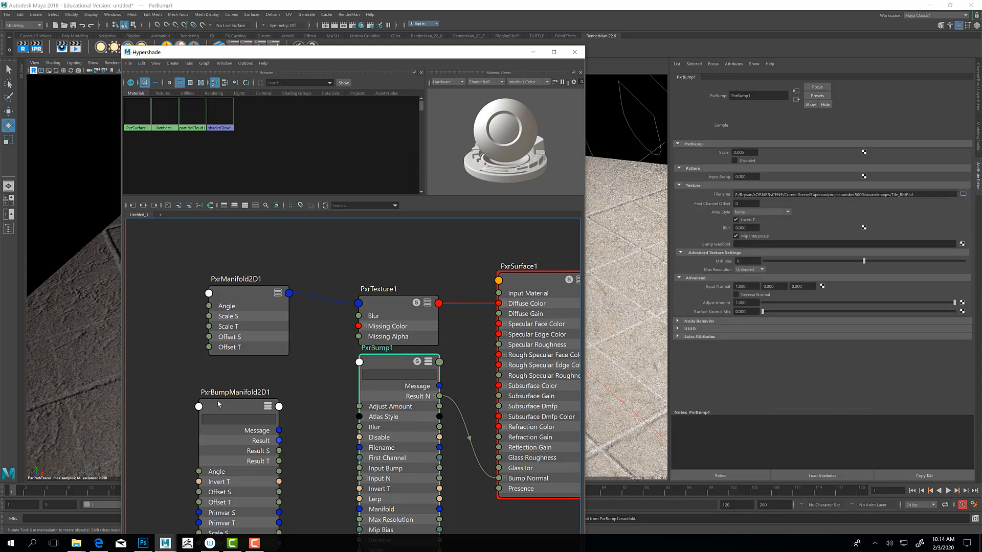
middle_drag(656, 329, 752, 244)
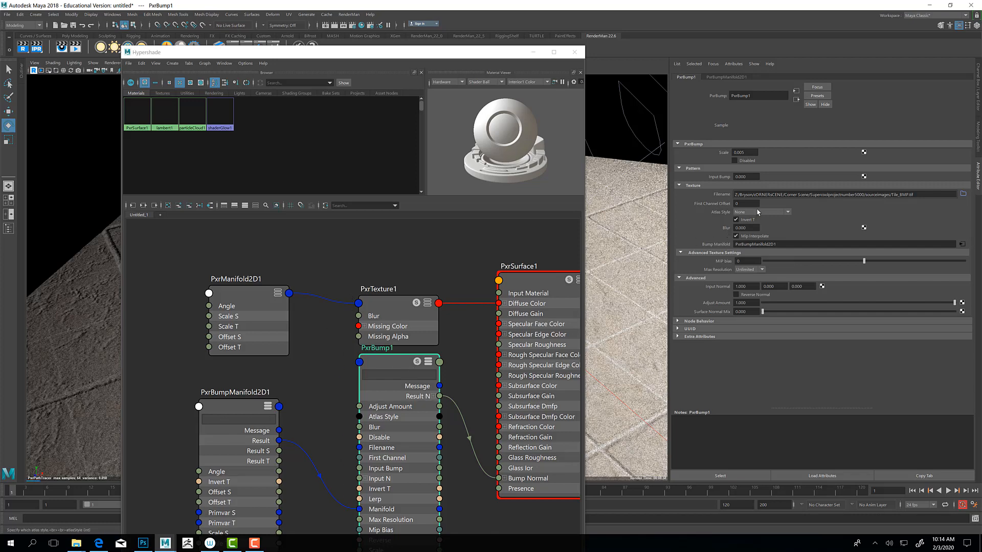
Step: Set both Scale S and Scale T of PxrBumpManifold2D1 to 3 to tile the bump map
click(228, 407)
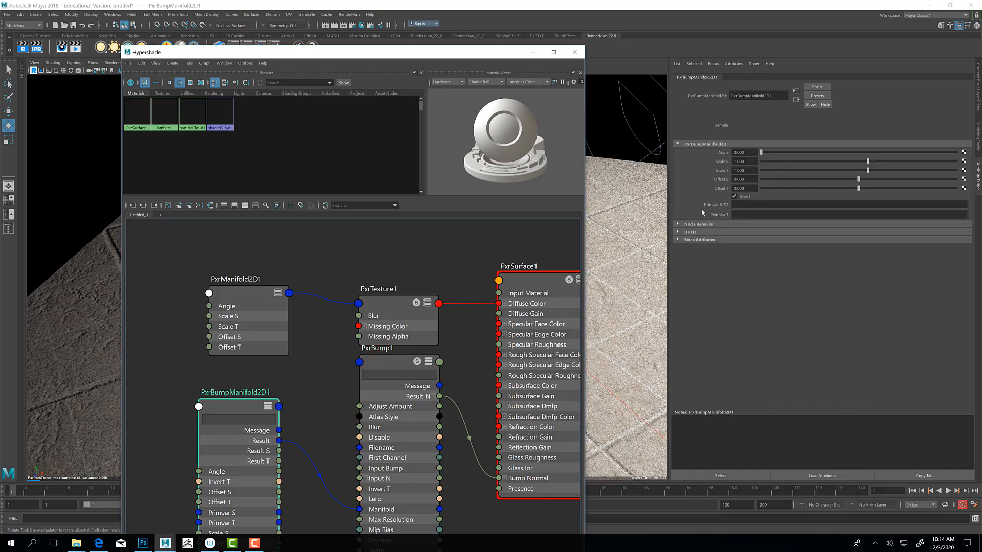
click(745, 161)
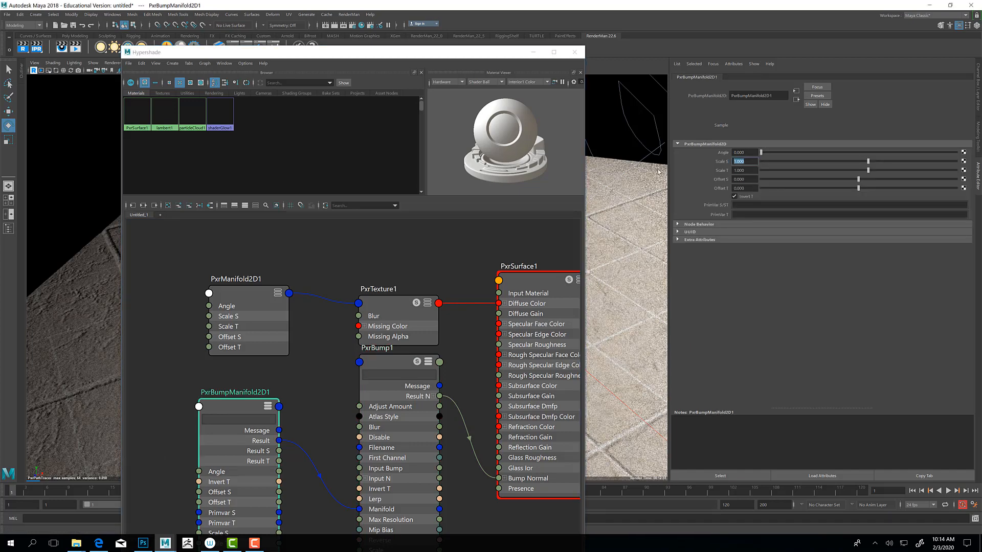
text(3)
key(Tab)
text(3)
key(Return)
click(533, 52)
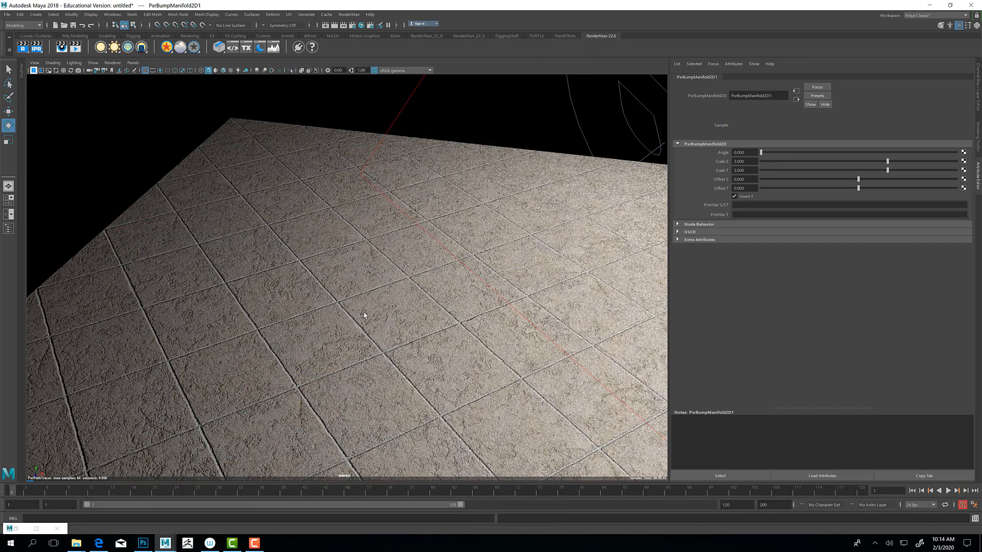
alt+drag(364, 313, 374, 314)
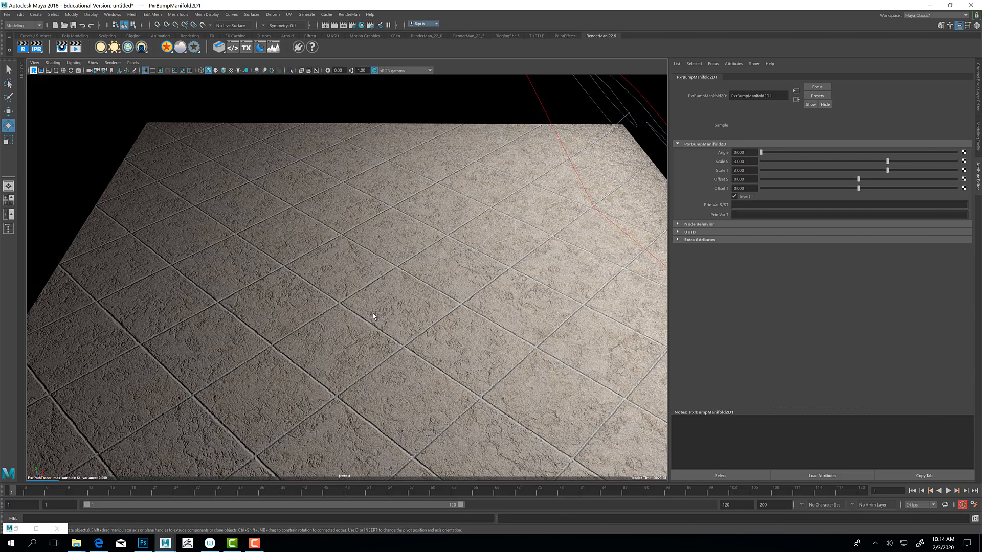
Step: Raise the primary specular Face Color of the plane's PxrSurface1 material slightly above black and uncover the render view
click(374, 316)
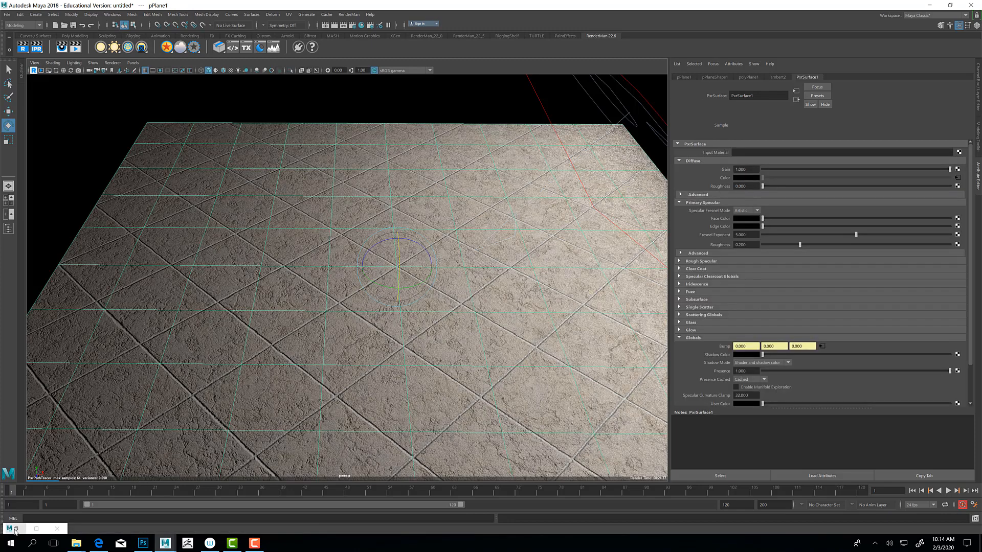
click(17, 529)
click(503, 294)
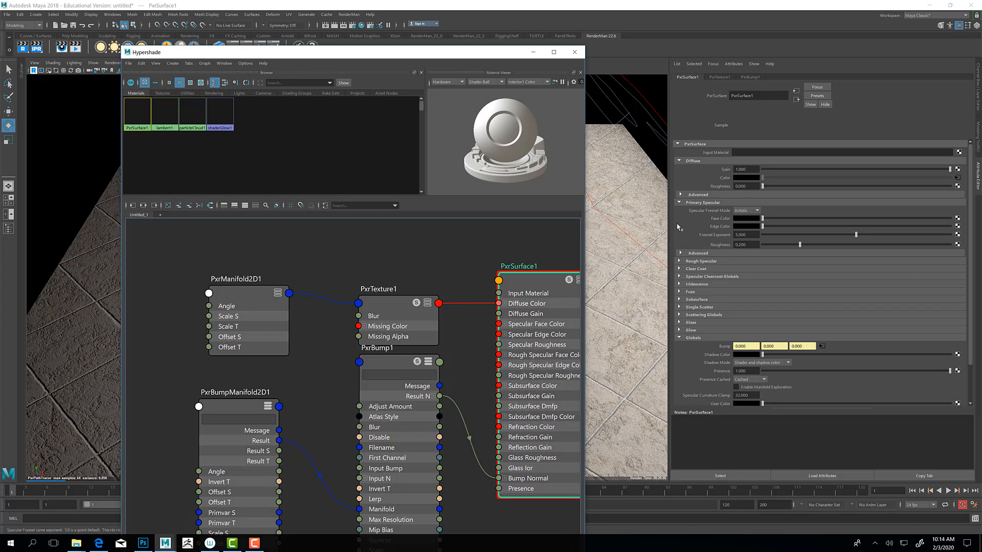
click(772, 219)
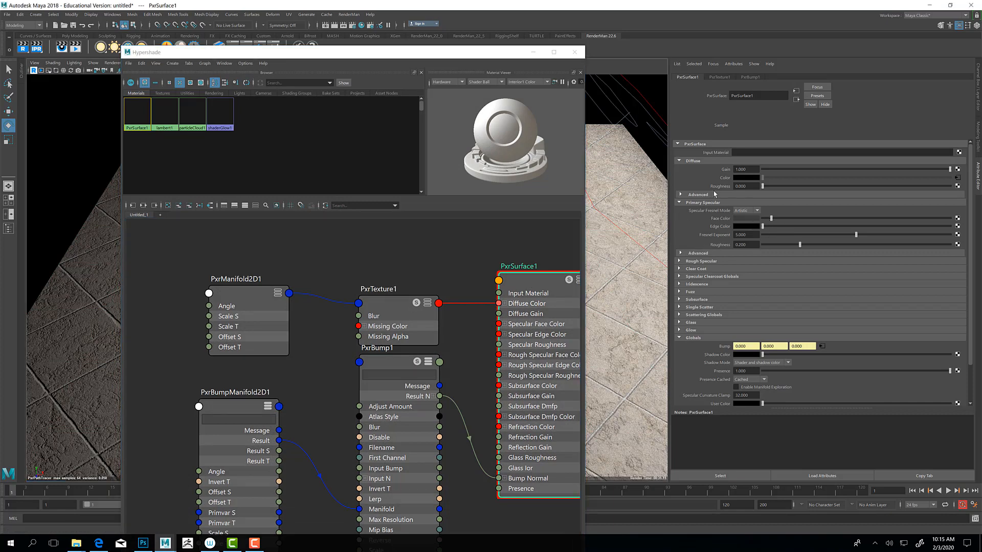
drag(483, 53, 417, 354)
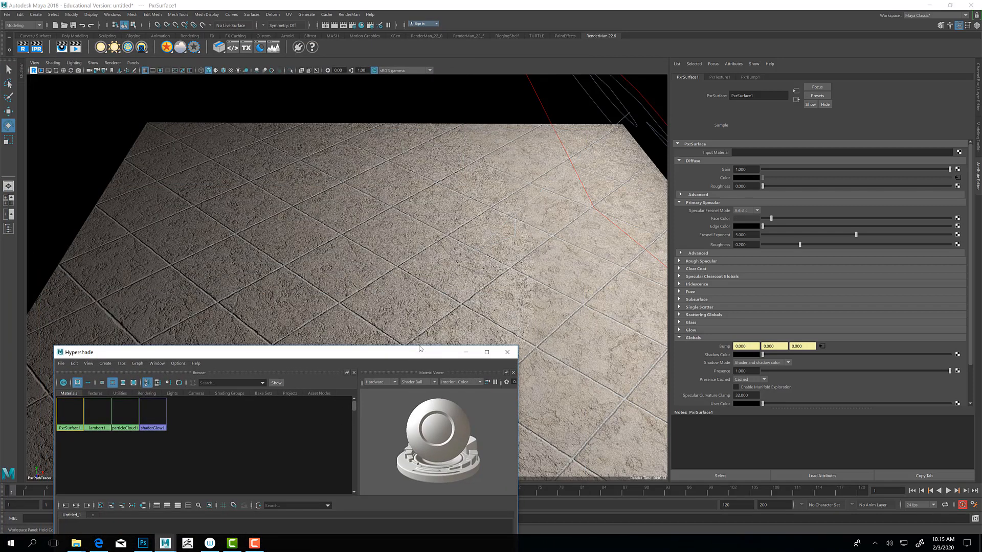
Step: Create a polygon sphere at the plane's center and raise it above the floor
alt+drag(380, 314, 376, 282)
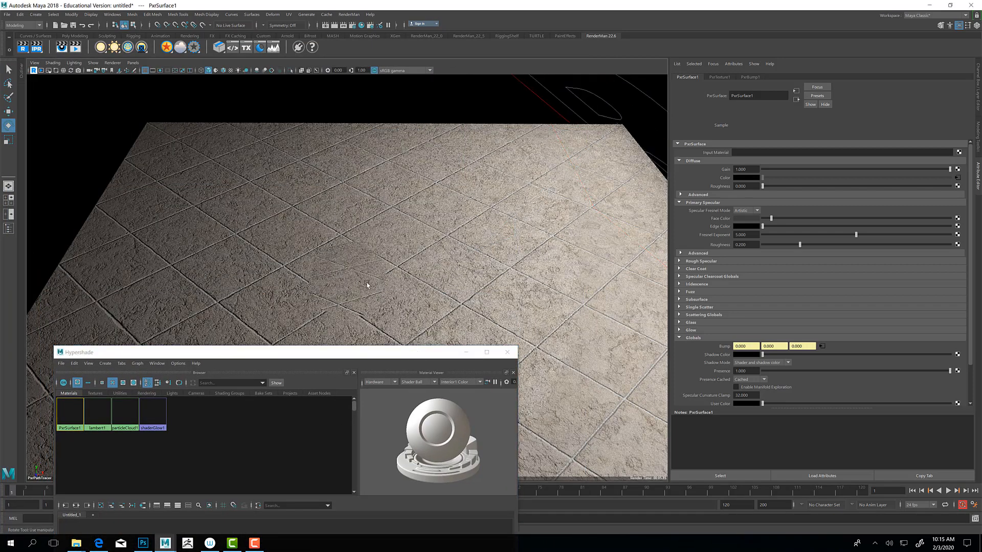
click(74, 36)
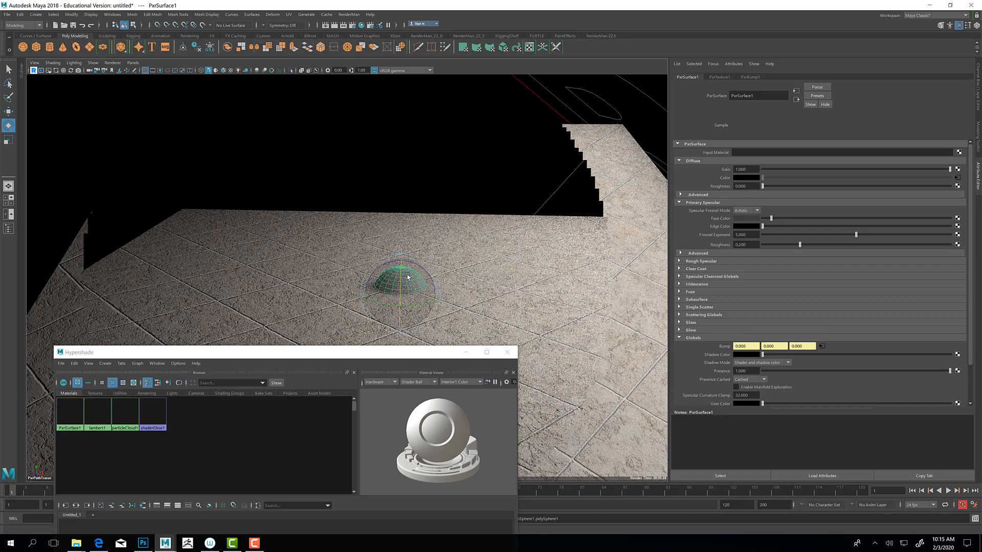
key(w)
drag(402, 262, 404, 188)
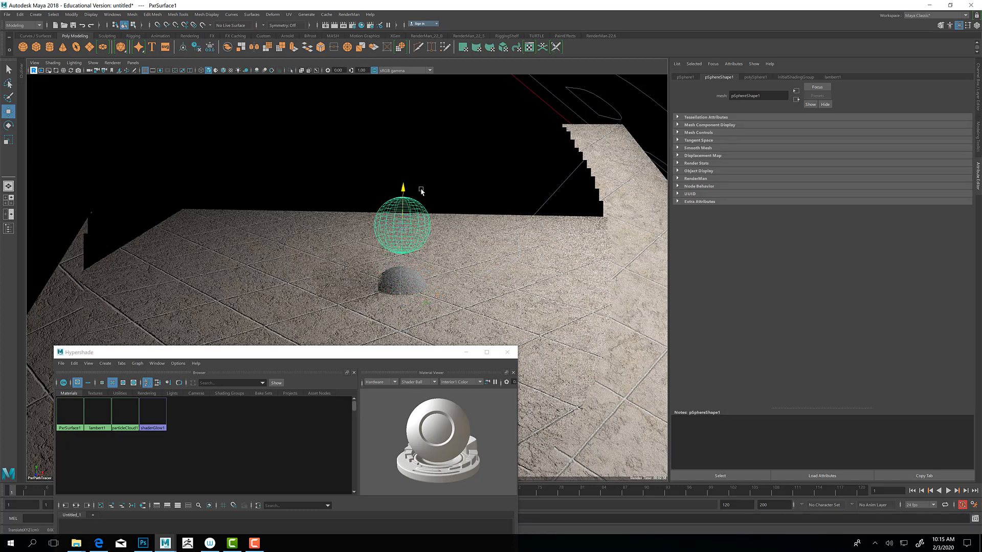
Step: Scale the sphere up uniformly to about 3.3 times its size and lift it clear of the plane
key(r)
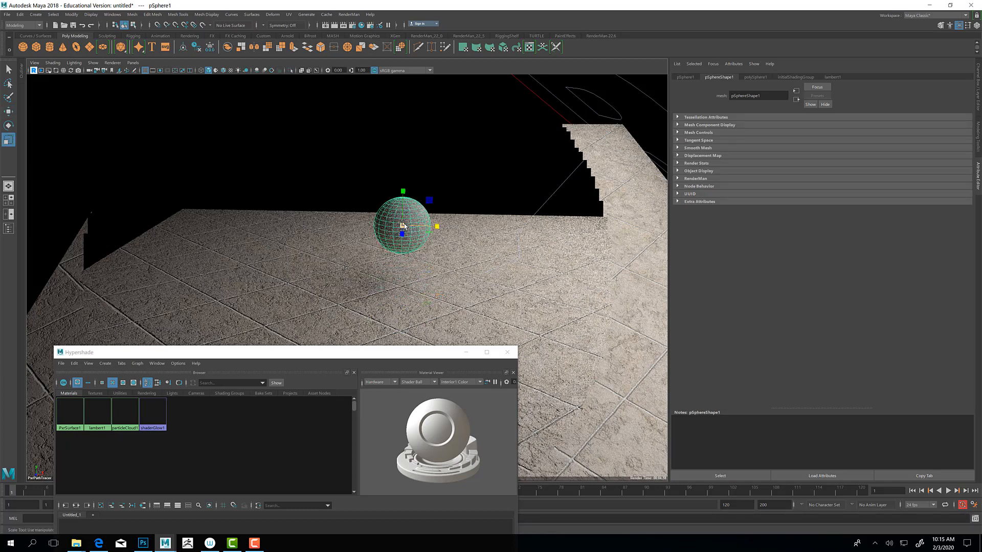
drag(404, 226, 503, 239)
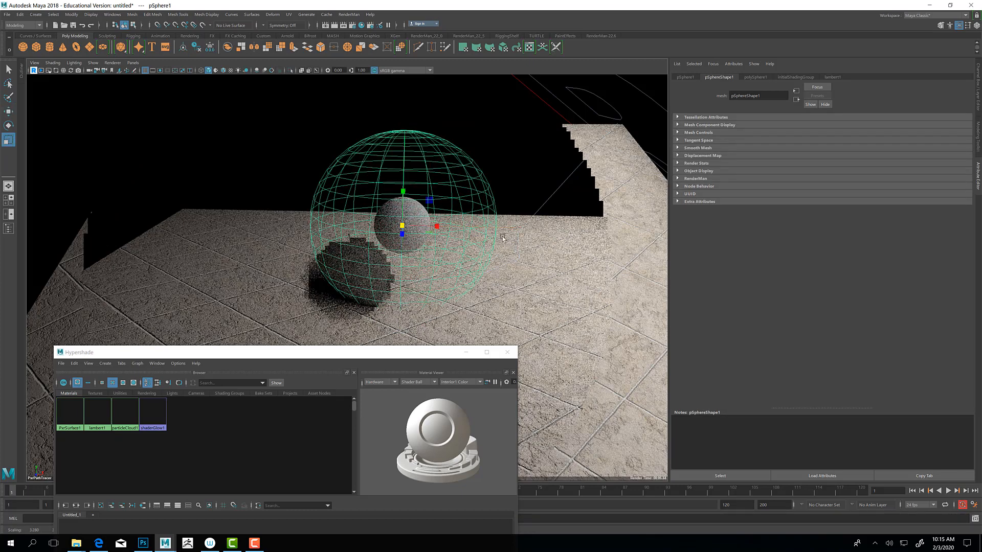
key(w)
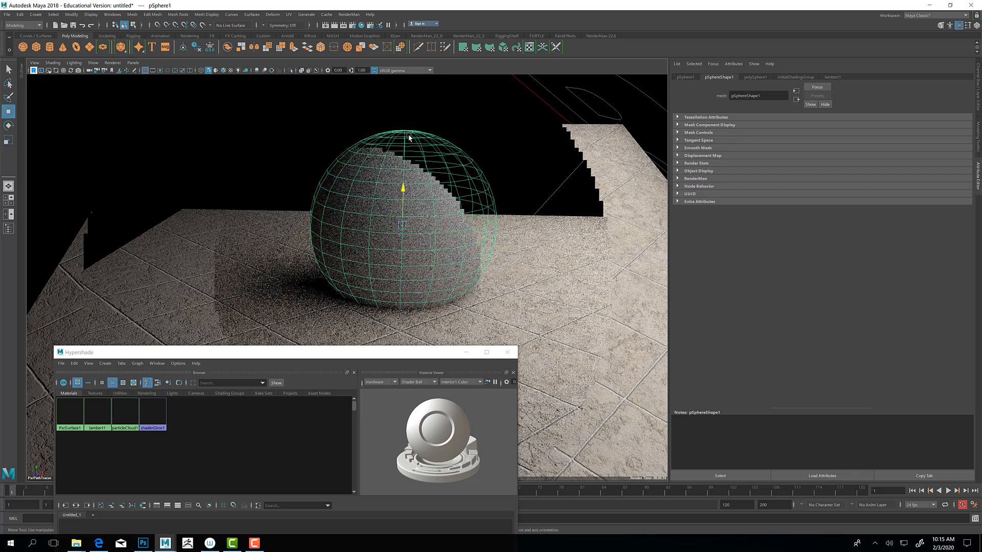
drag(403, 189, 409, 138)
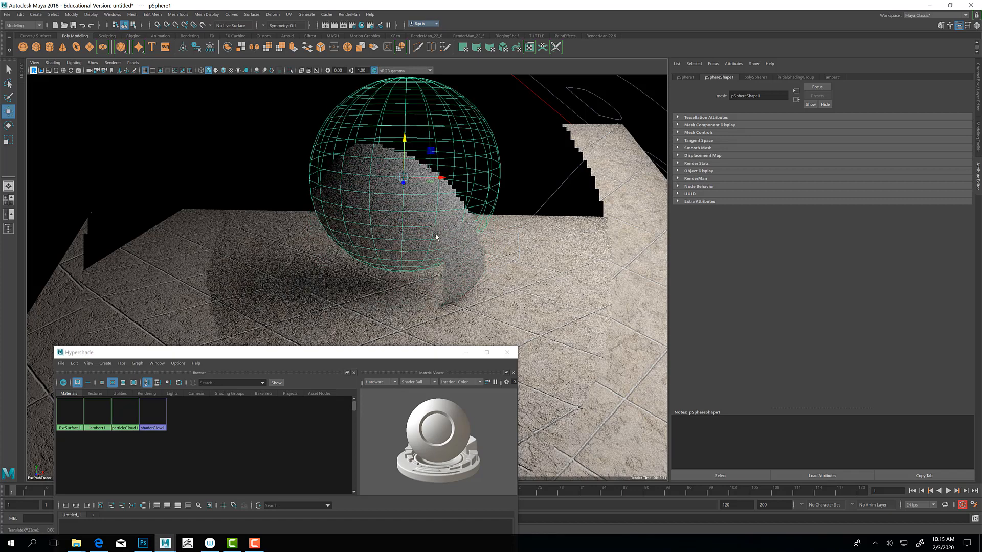
Step: Assign the PxrSurface1 material to the sphere and view its tiled texture without a selection
click(189, 351)
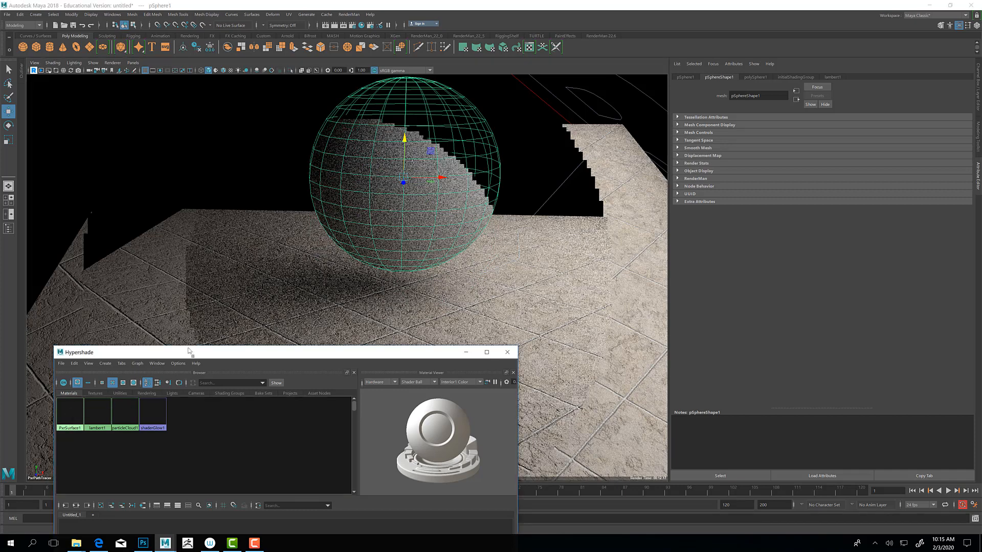
middle_drag(70, 413, 421, 186)
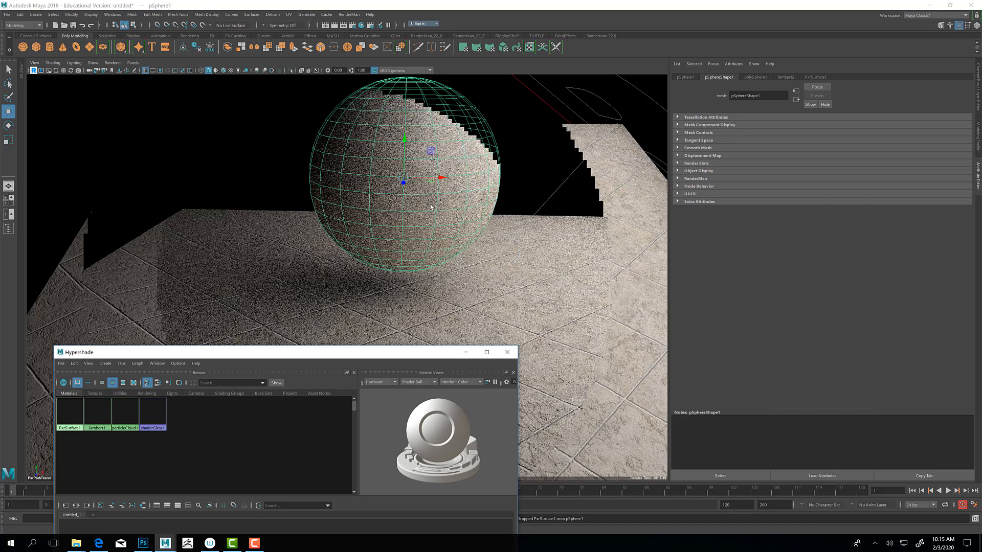
click(283, 140)
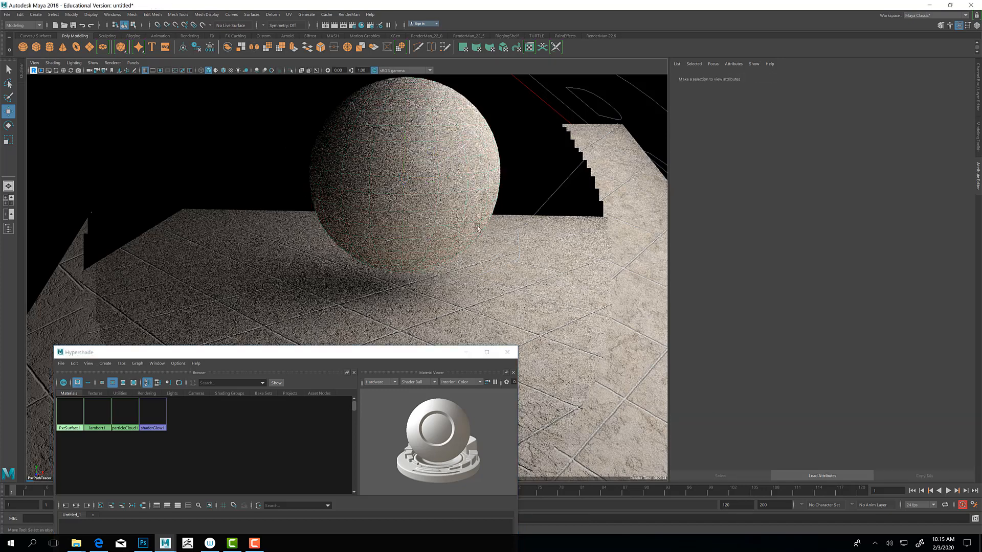
alt+drag(478, 229, 459, 211)
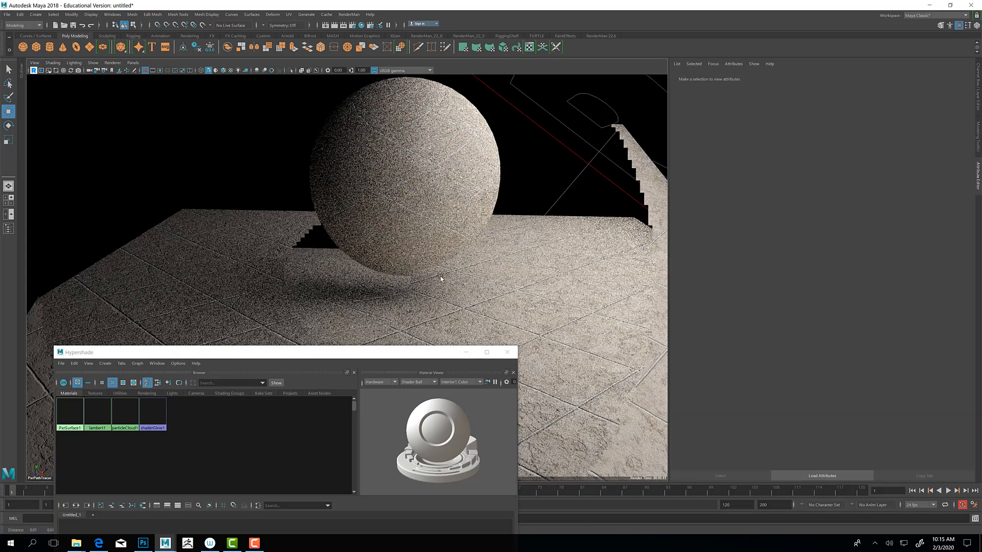
alt+drag(441, 279, 350, 321)
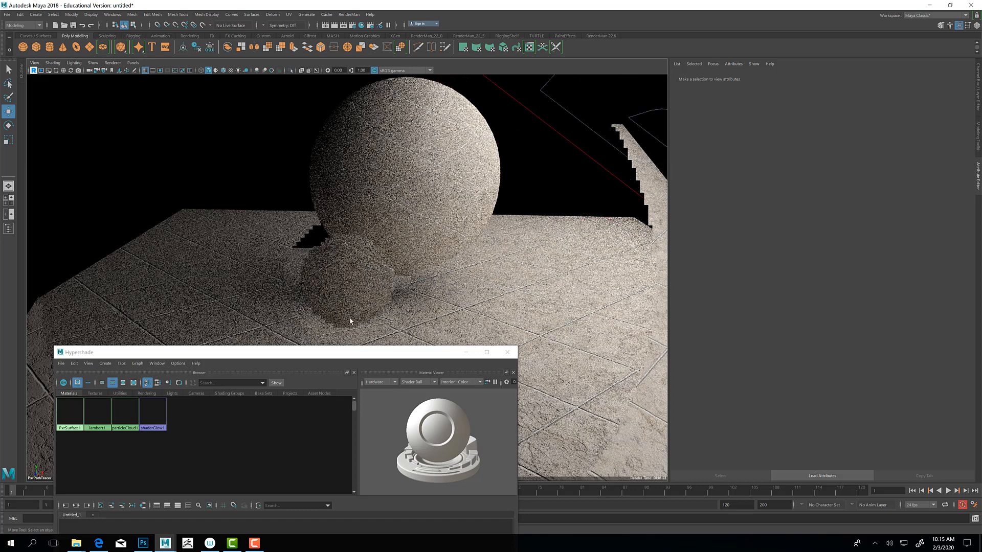
Step: Switch the renderer of Hypershade's Material Viewer from Hardware to RenderMan and check the textured sphere in the viewport
drag(197, 353, 271, 252)
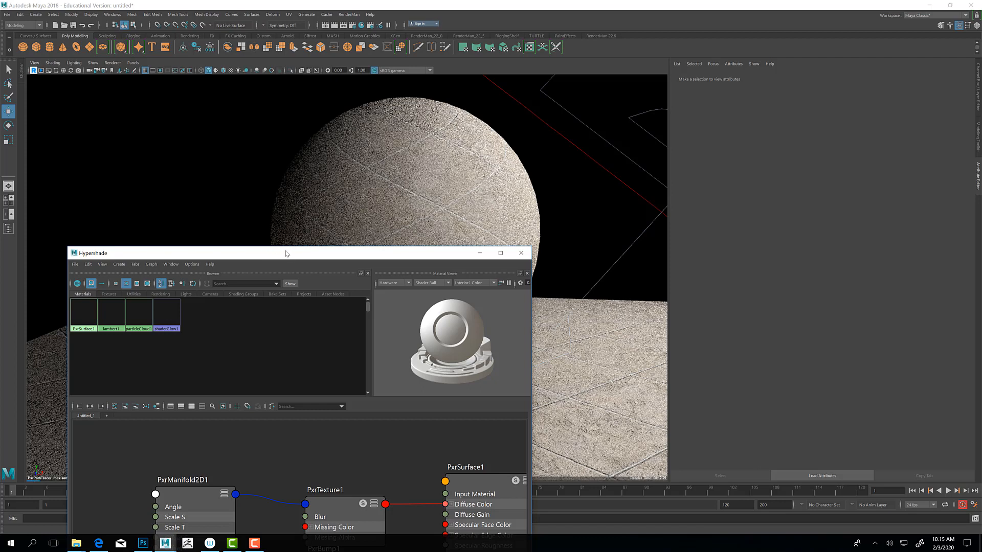
click(408, 284)
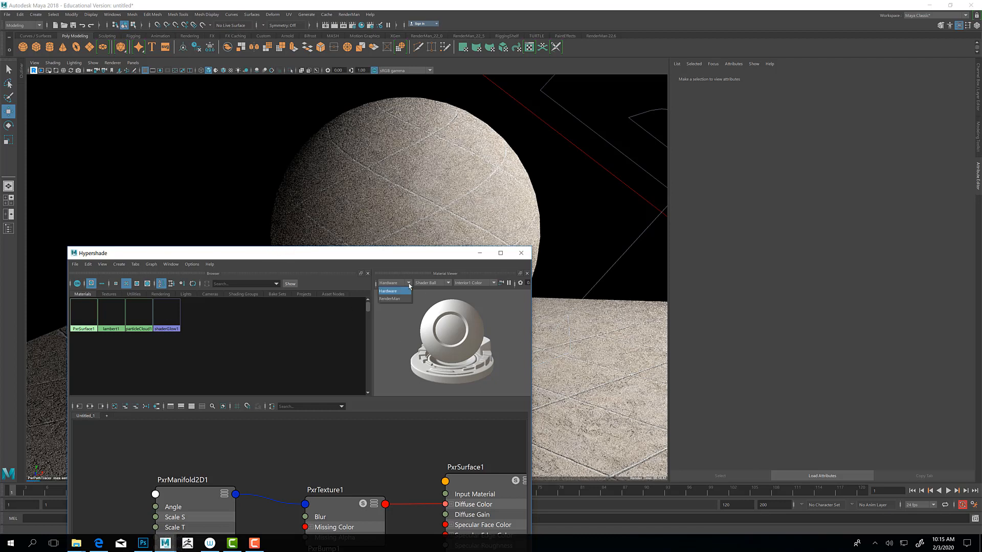
click(398, 299)
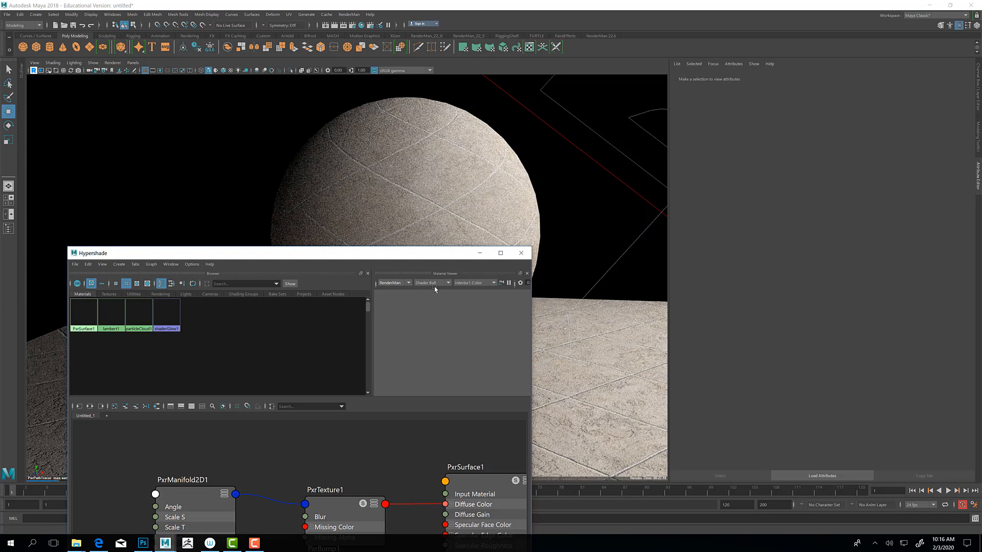
click(480, 252)
alt+drag(388, 303, 403, 295)
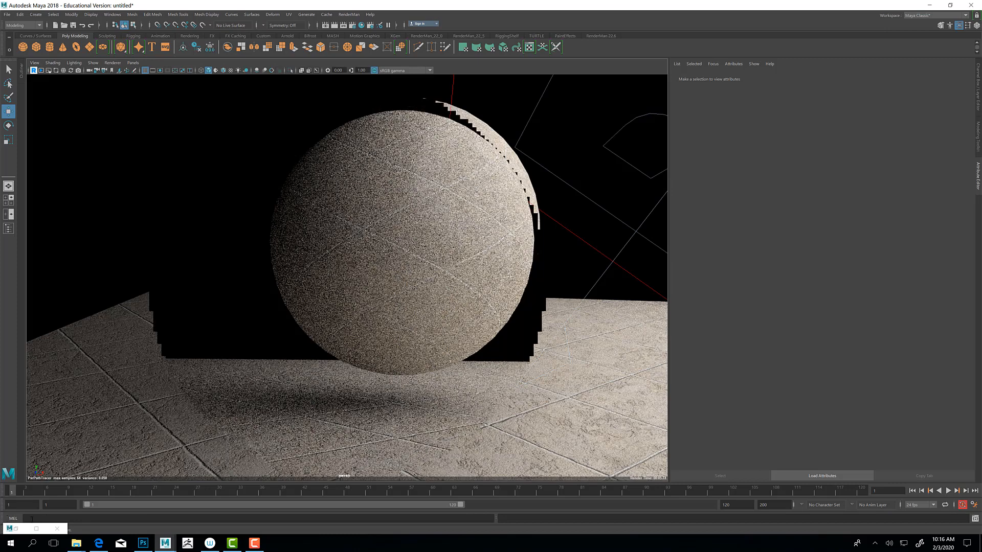
click(16, 529)
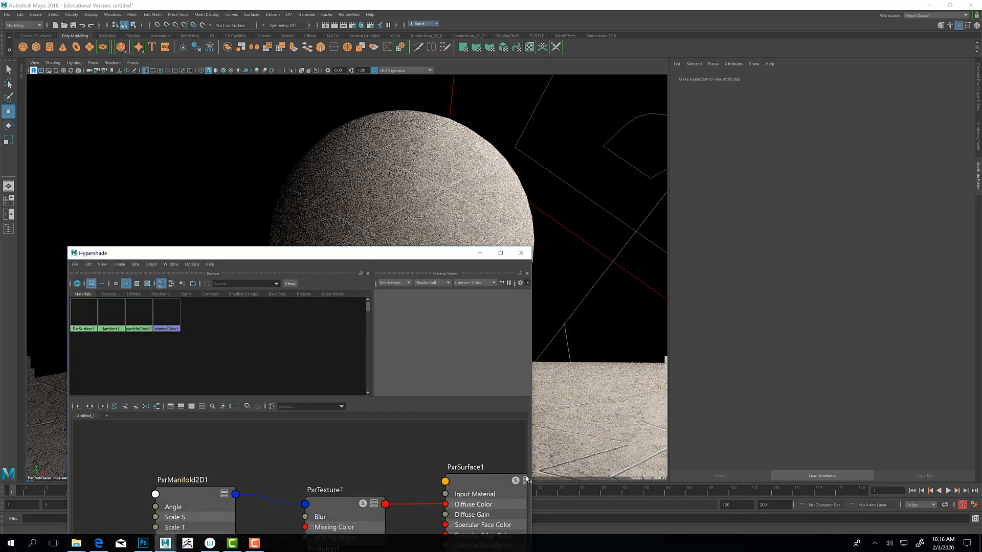
Step: Brighten the Primary Specular face color of PxrSurface1 to light grey and uncover the rendered sphere by minimizing Hypershade
click(465, 468)
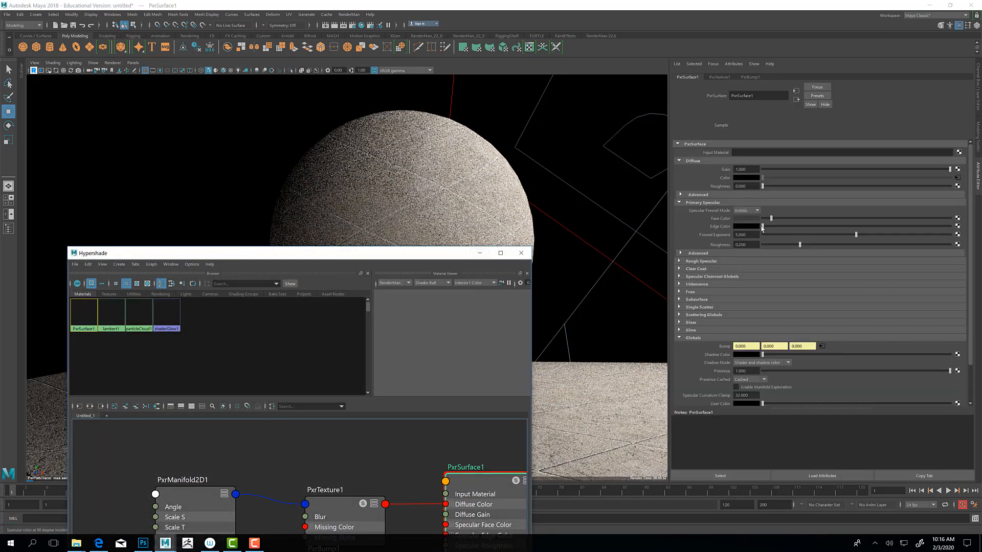
click(808, 218)
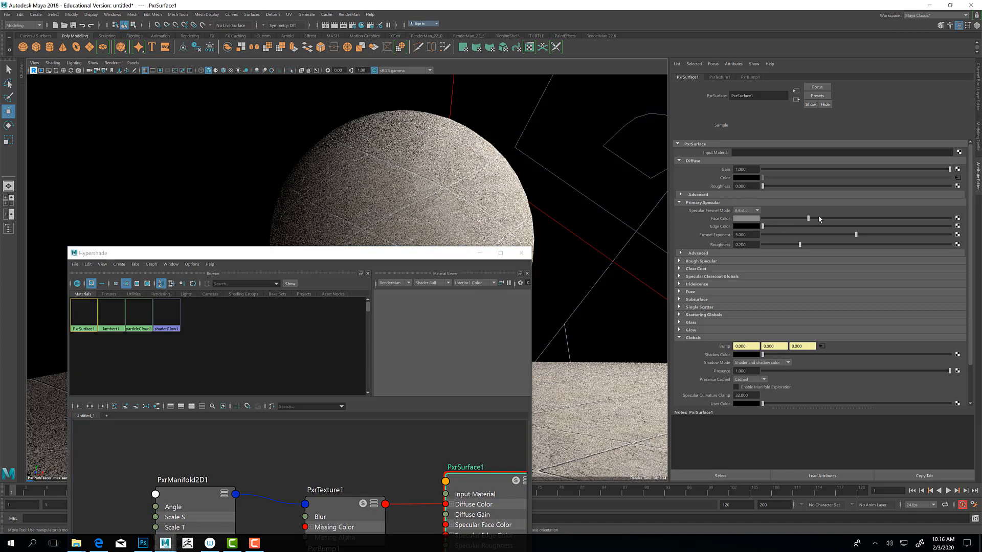
click(851, 219)
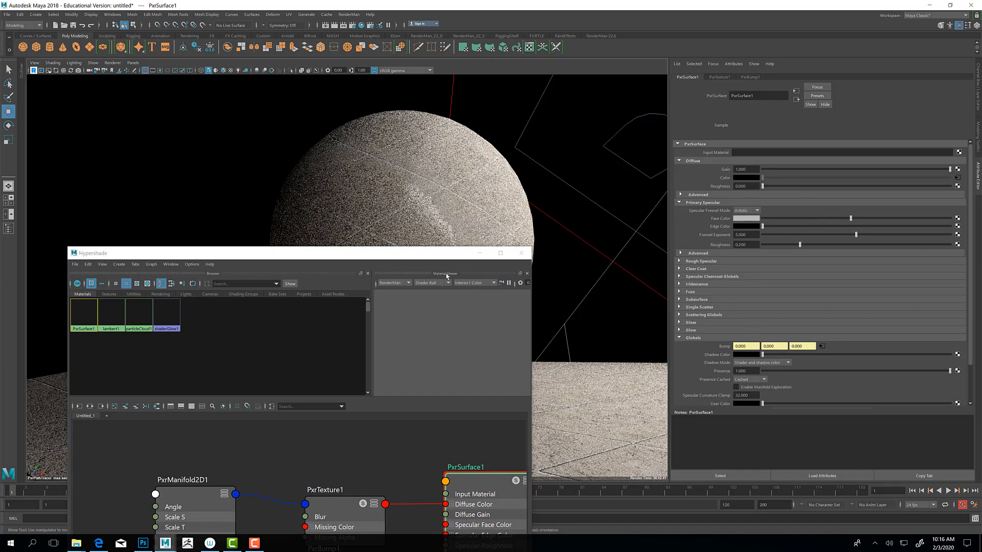
click(481, 253)
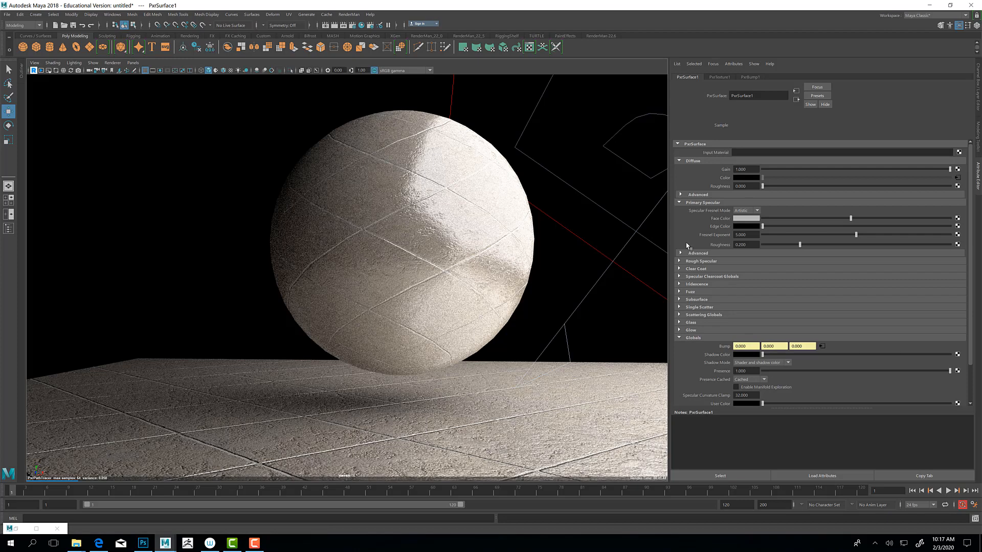
Step: Examine the Primary Specular, Rough Specular and Clear Coat settings of PxrSurface1, including their advanced bump inputs
click(680, 254)
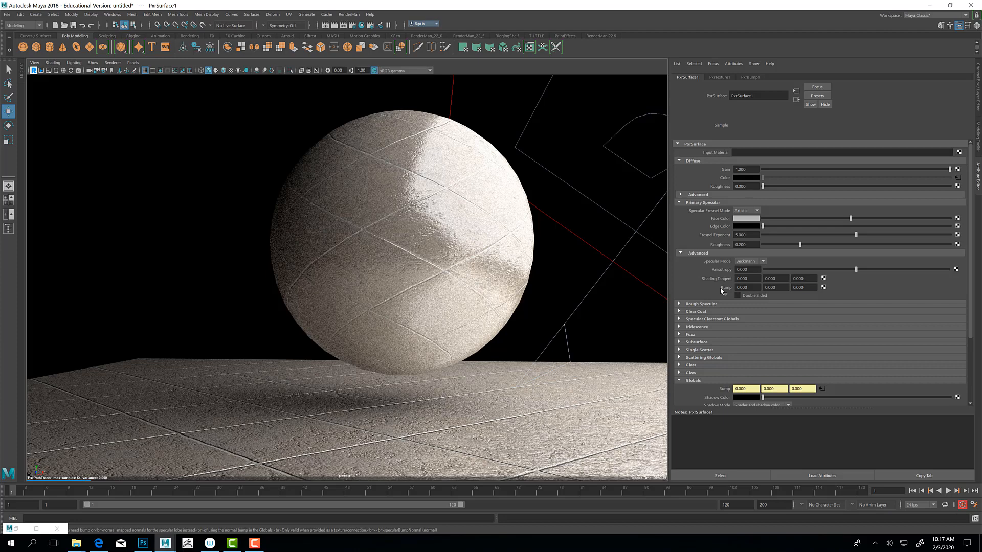
click(678, 304)
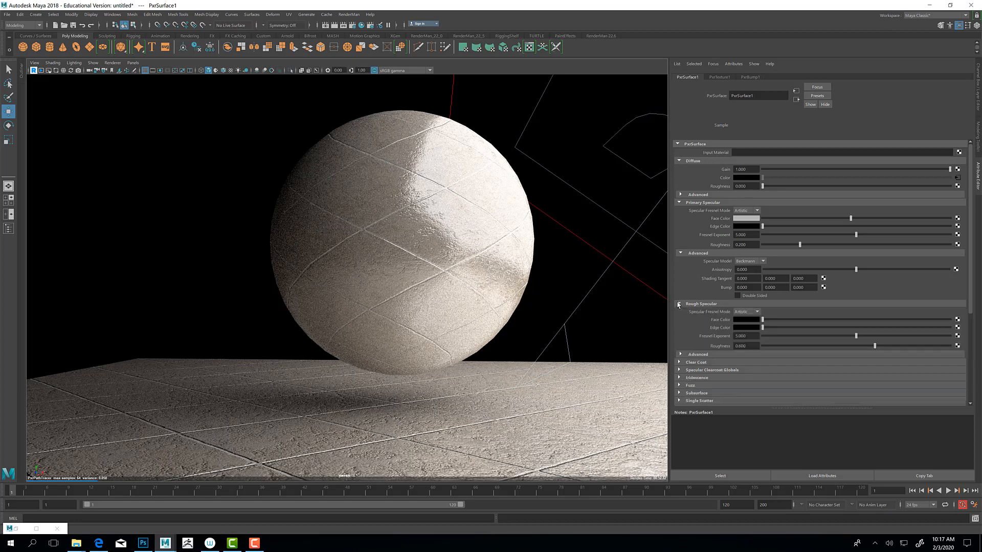
click(680, 355)
scroll(734, 358, down, 2)
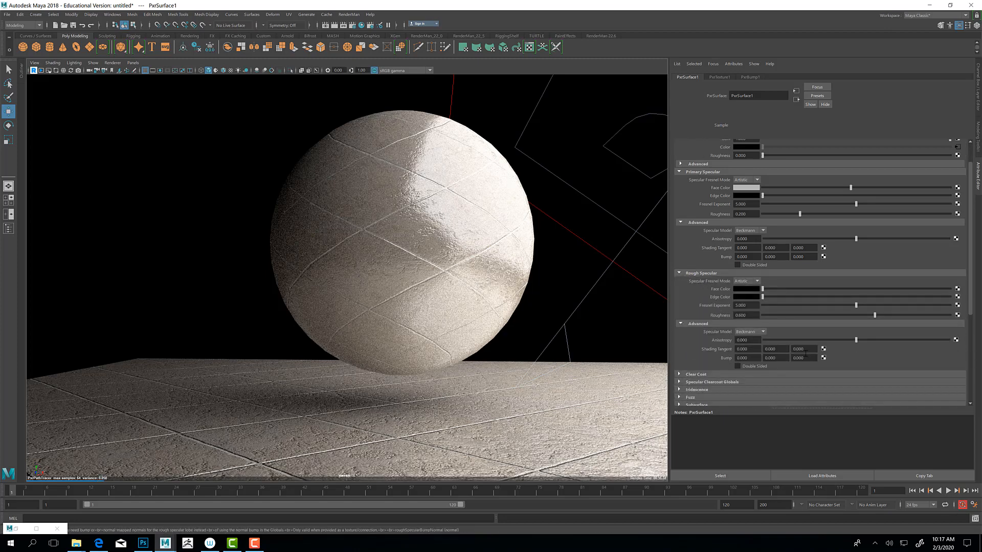
scroll(793, 322, down, 2)
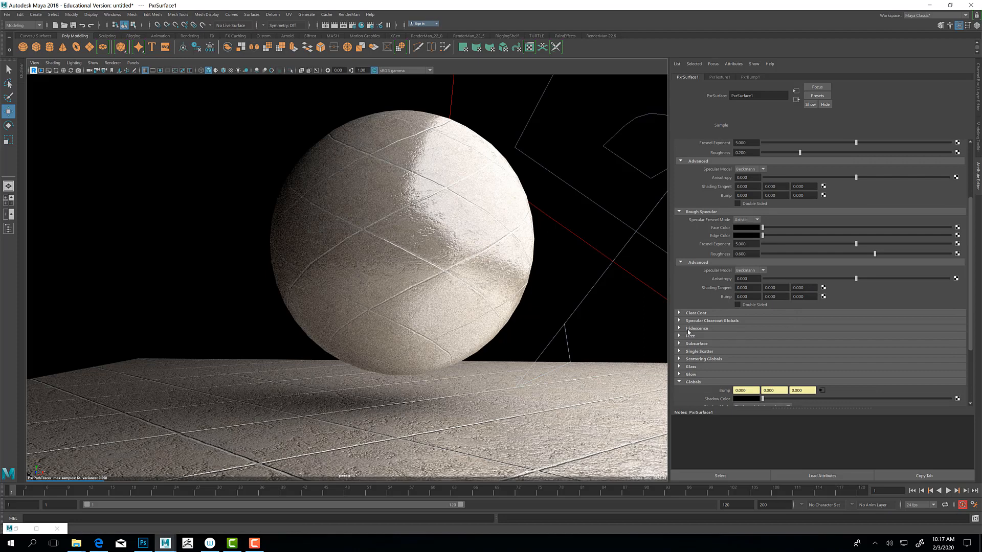
click(713, 313)
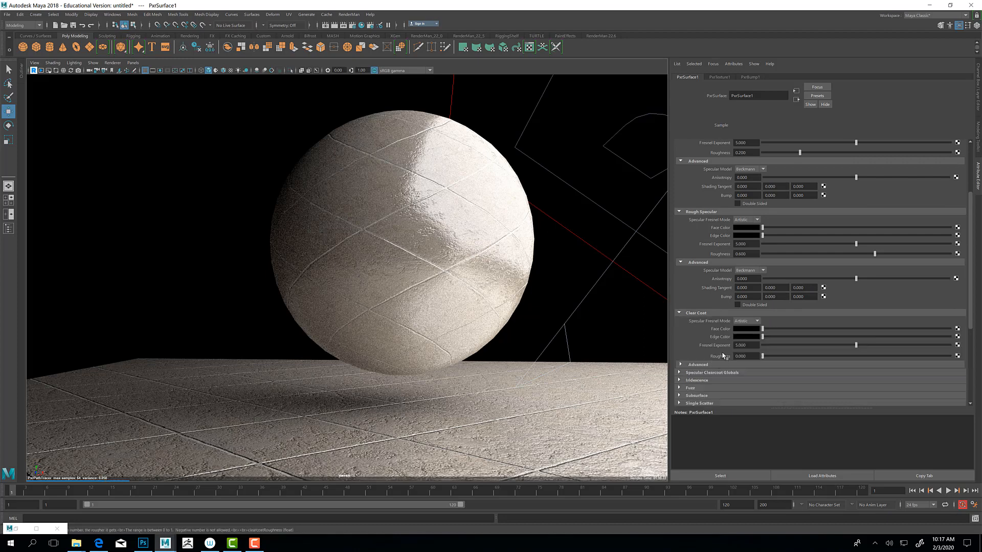
click(681, 365)
scroll(708, 358, down, 2)
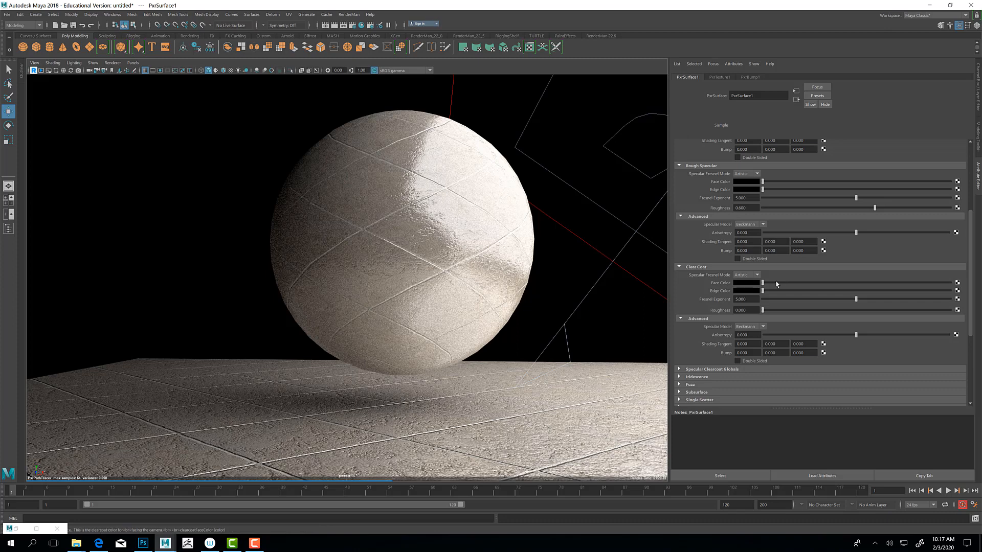
scroll(773, 246, up, 5)
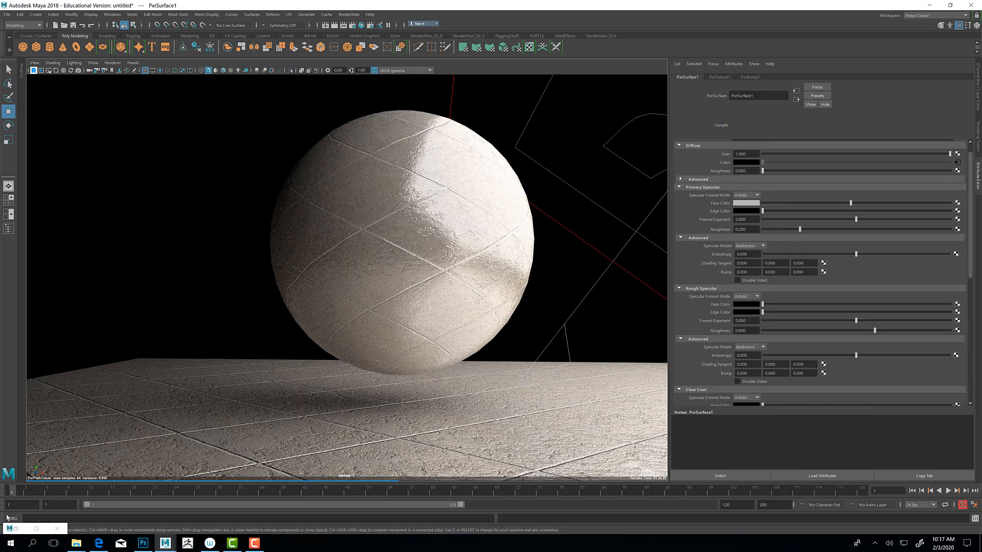
Step: Connect PxrBump1 to the Primary Specular bump of PxrSurface1 and inspect the sphere's highlight up close
click(37, 529)
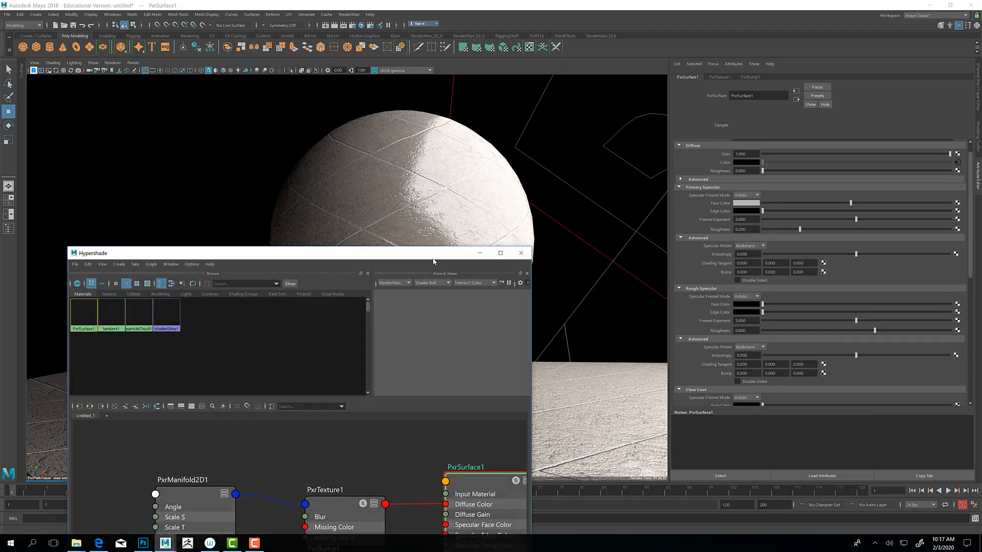
drag(433, 259, 394, 93)
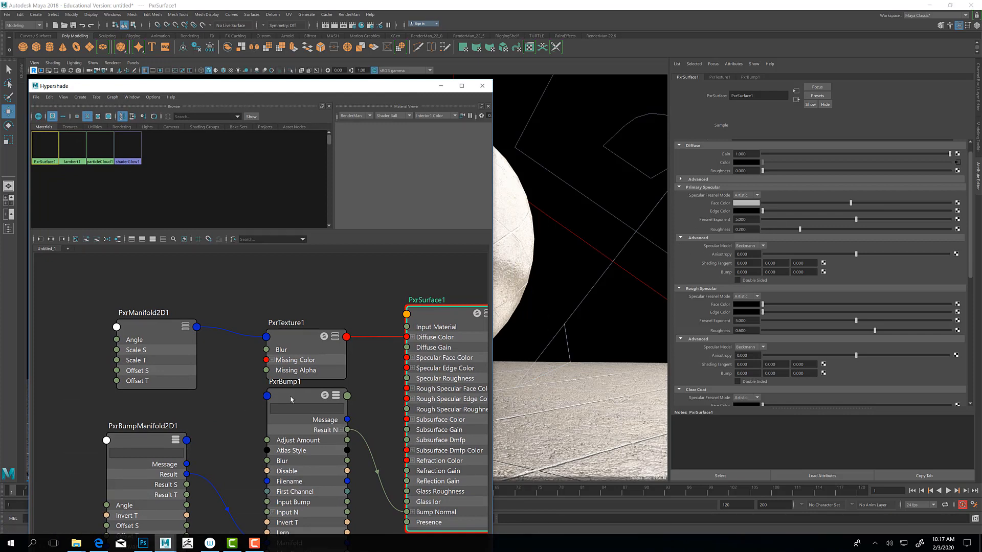
middle_drag(296, 394, 725, 275)
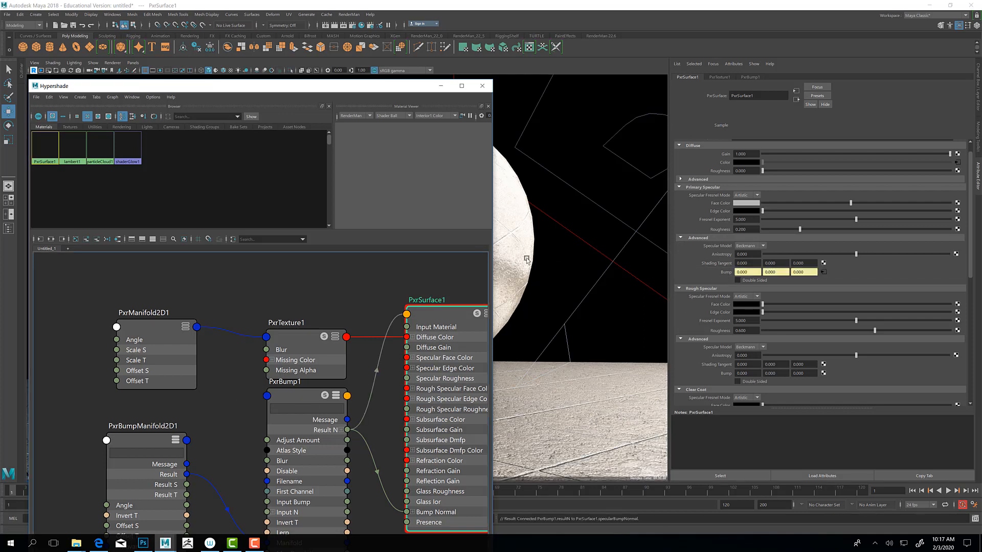
click(443, 87)
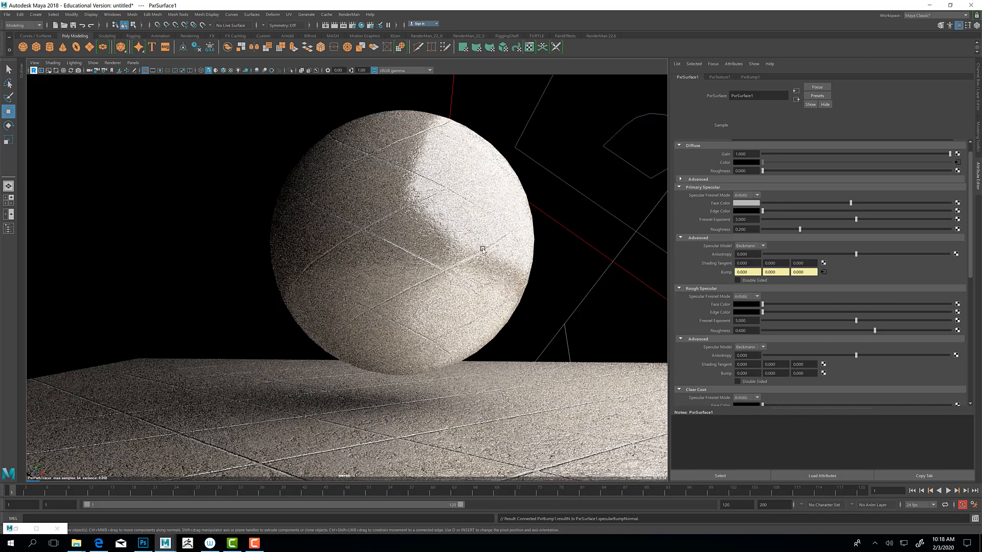
scroll(483, 249, up, 3)
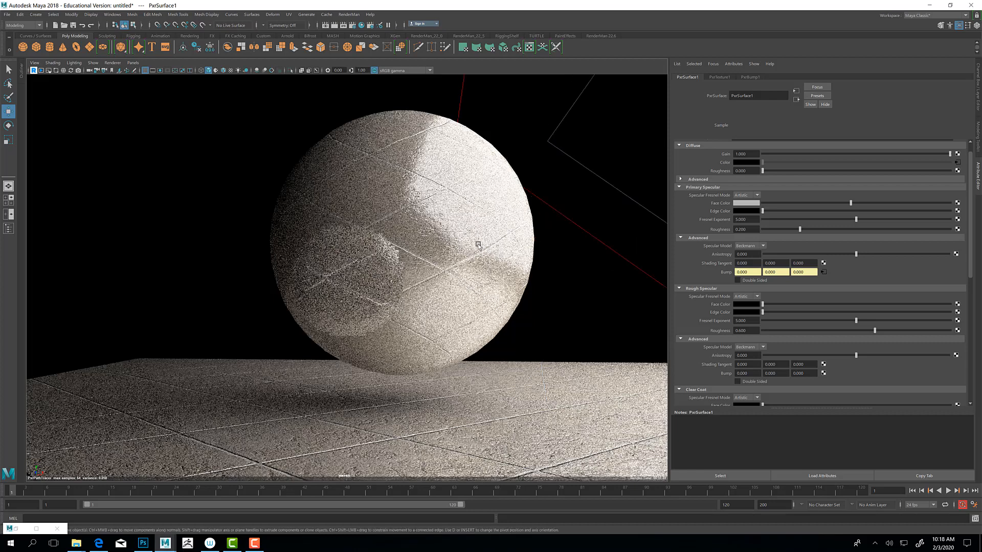
alt+drag(465, 198, 469, 244)
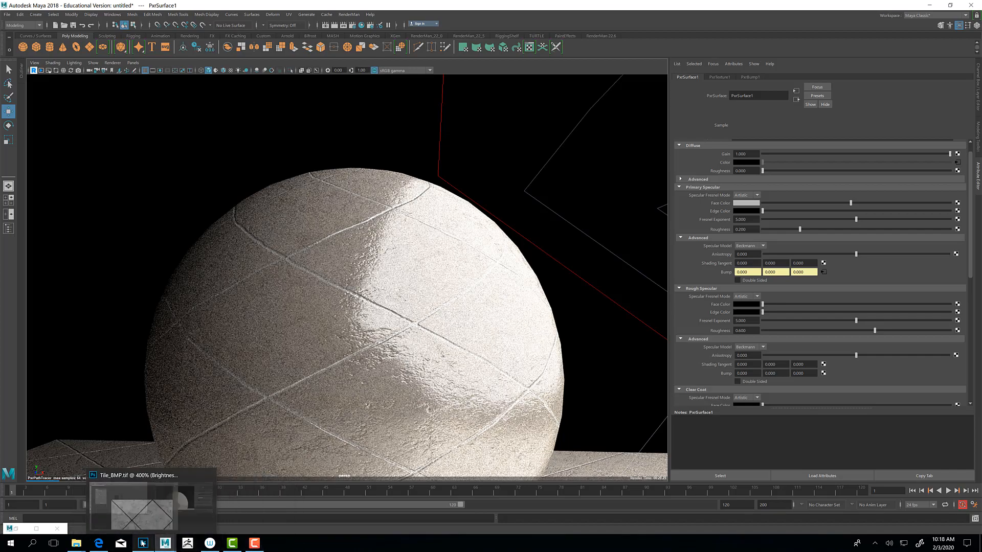
Step: Switch to Photoshop and show the whole Tile_BMP.tif image at 200%
click(143, 543)
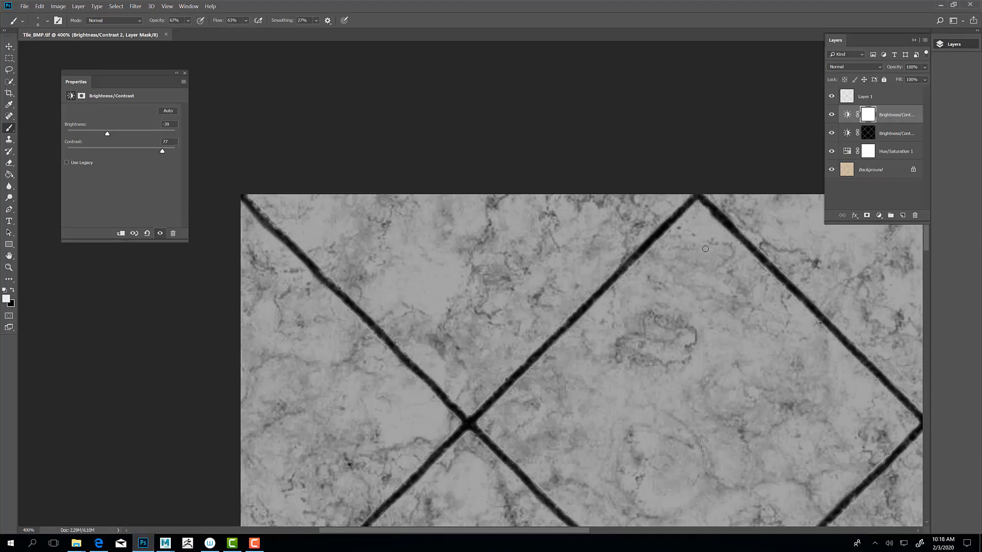
key(ctrl+minus)
key(ctrl+minus)
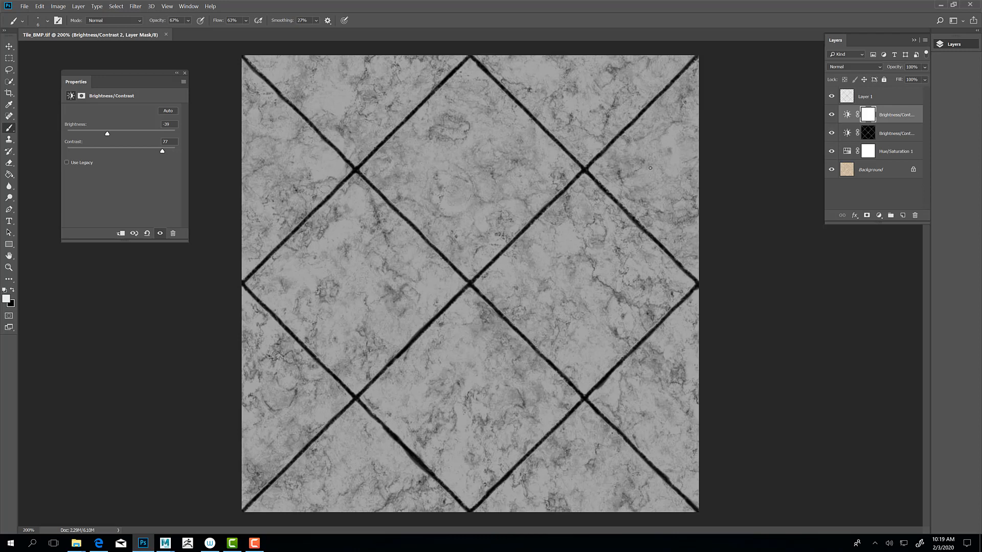
Step: Set the upper Brightness/Contrast adjustment layer to brightness -106 and contrast -24
click(898, 133)
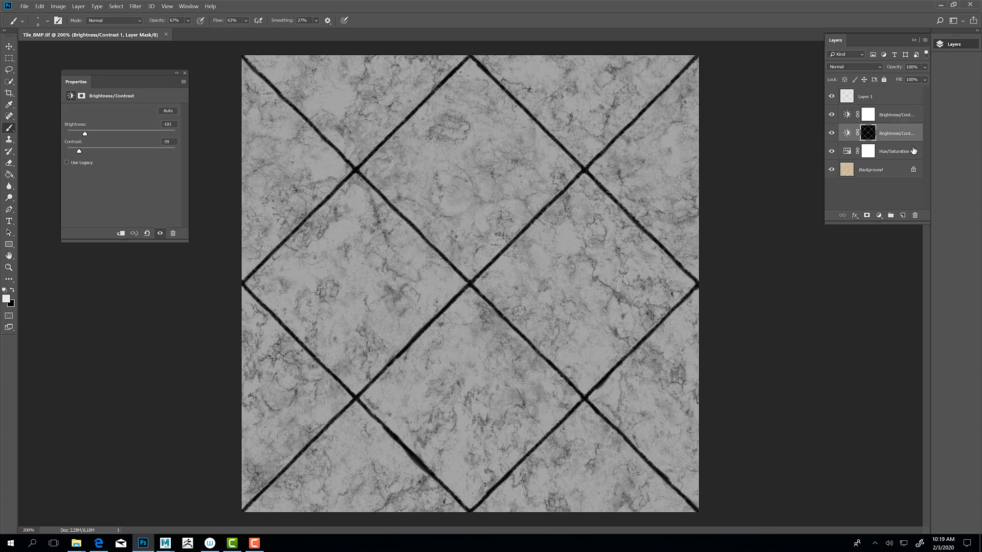
click(898, 114)
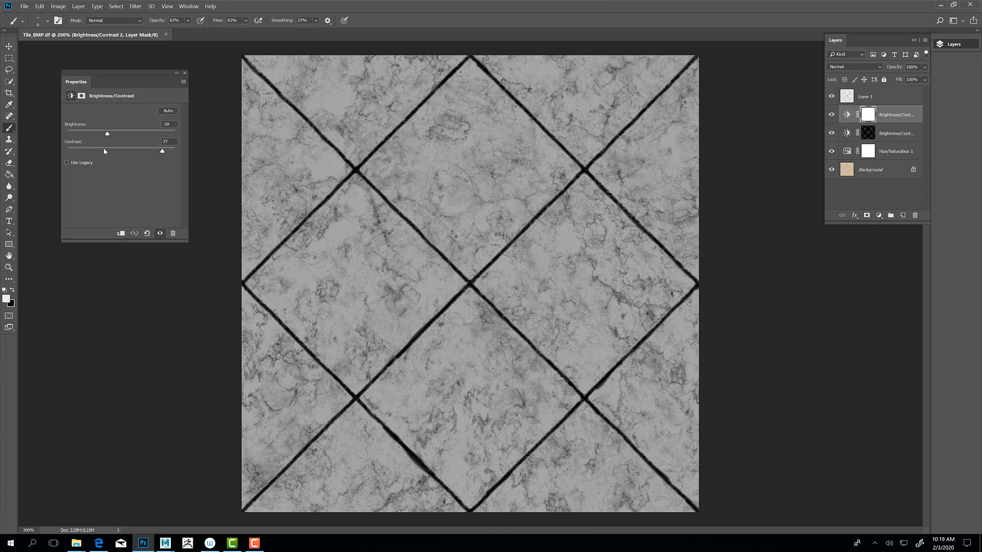
drag(107, 134, 132, 133)
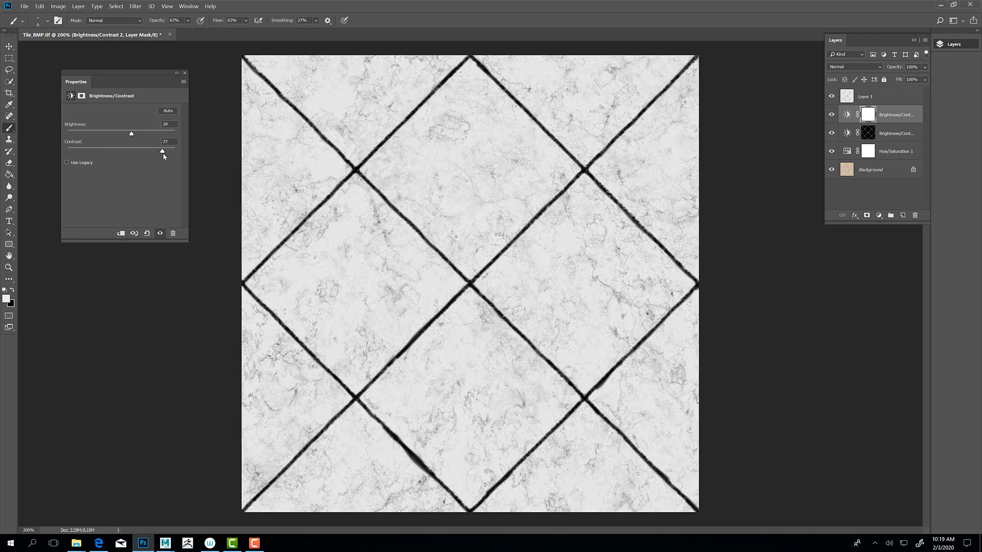
drag(163, 152, 151, 137)
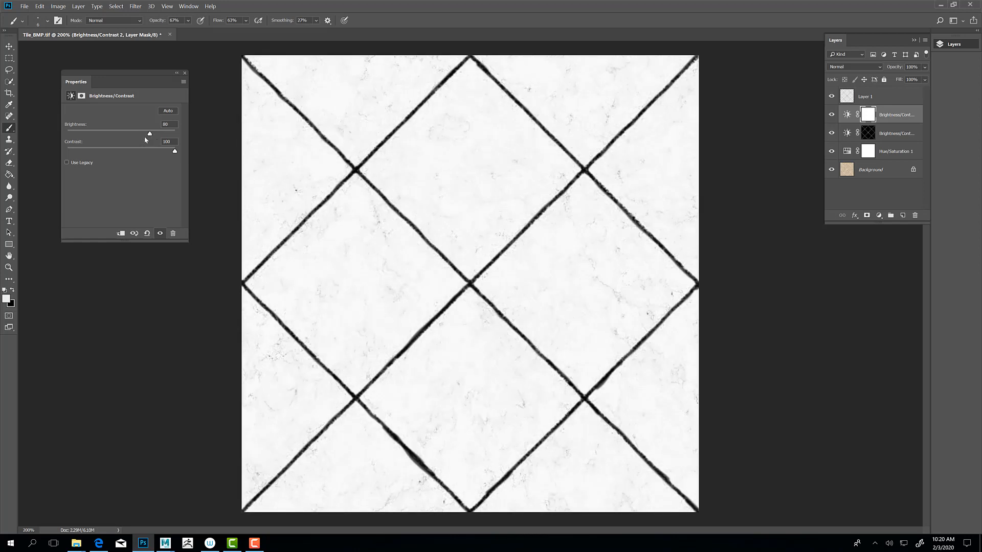
drag(150, 134, 83, 133)
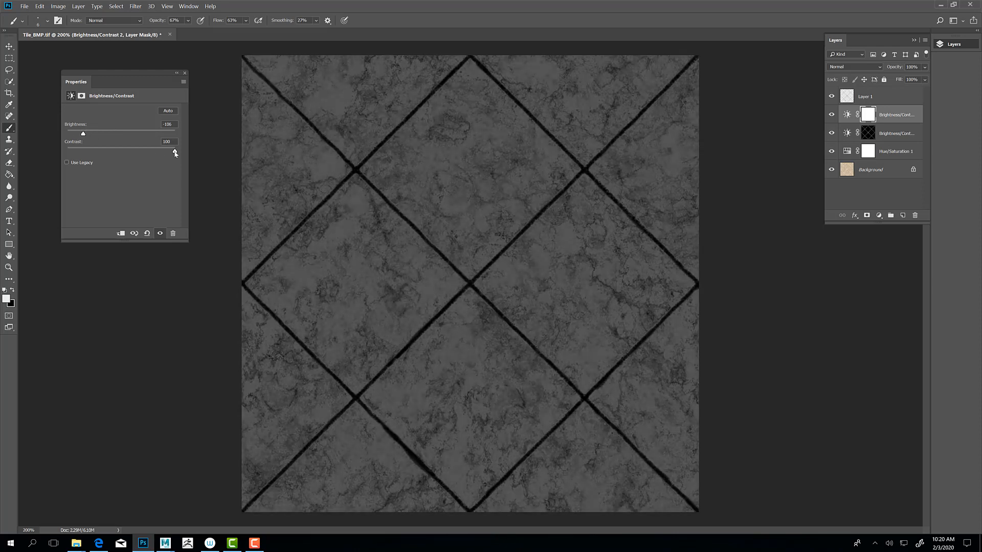
drag(175, 154, 92, 149)
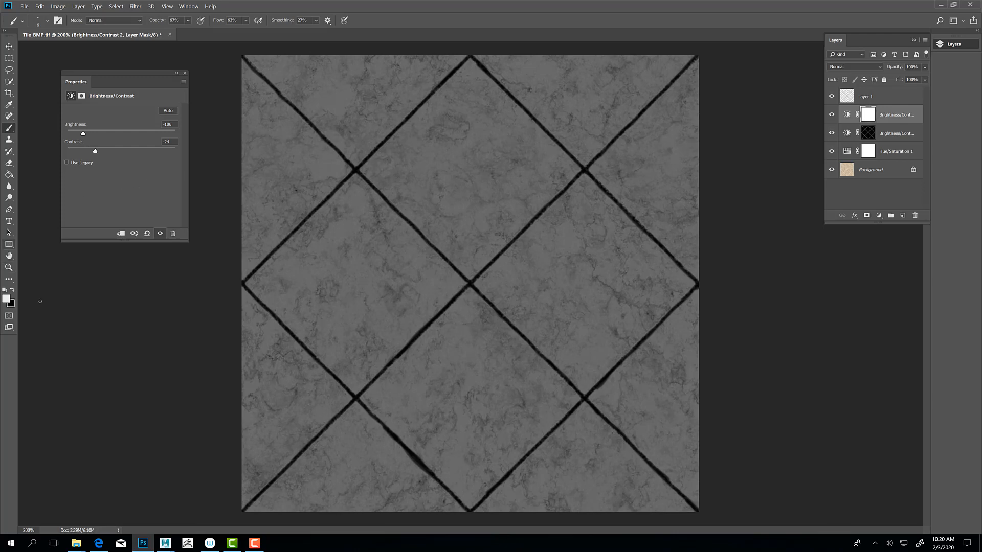
Step: Add a layer above the adjustments and paint a white patch on two neighbouring tiles with a 150 px brush
click(902, 215)
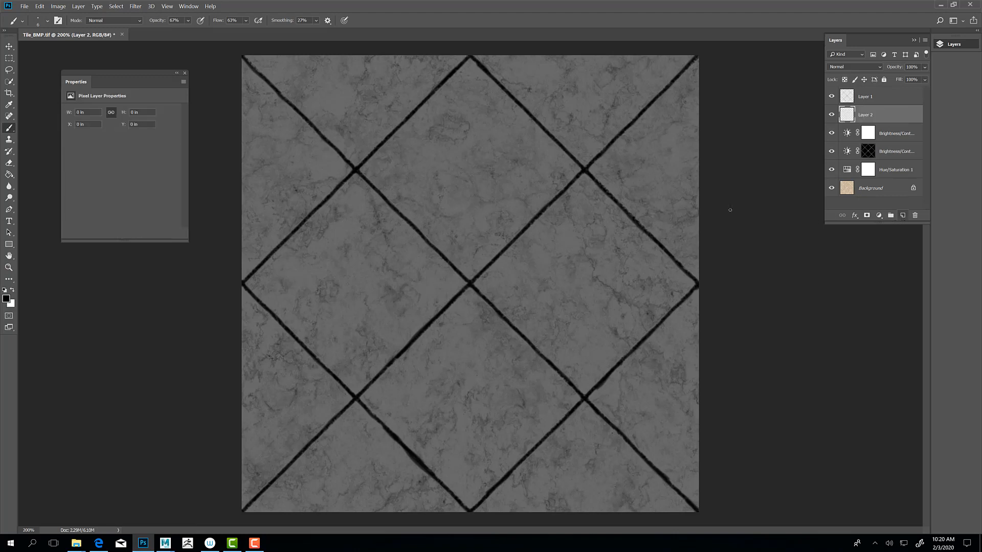
key(x)
click(13, 292)
key(bracketright)
key(bracketright)
key(bracketright)
key(bracketright)
key(bracketright)
key(bracketright)
key(bracketright)
key(bracketright)
key(bracketright)
key(bracketright)
key(bracketright)
key(bracketright)
mouse_move(460, 159)
mouse_down()
mouse_move(483, 179)
mouse_move(447, 166)
mouse_move(469, 188)
mouse_up()
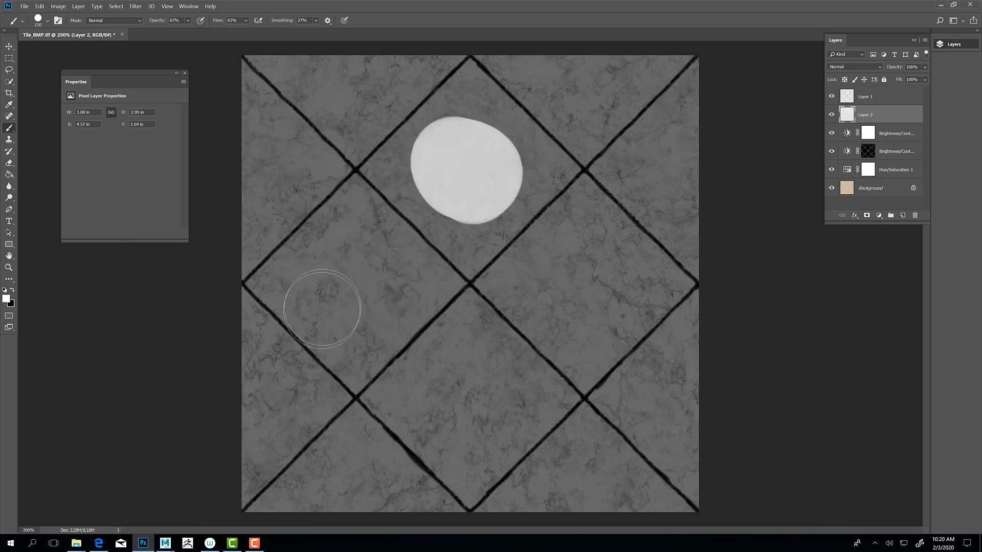
mouse_move(352, 288)
mouse_down()
mouse_move(355, 276)
mouse_move(370, 279)
mouse_up()
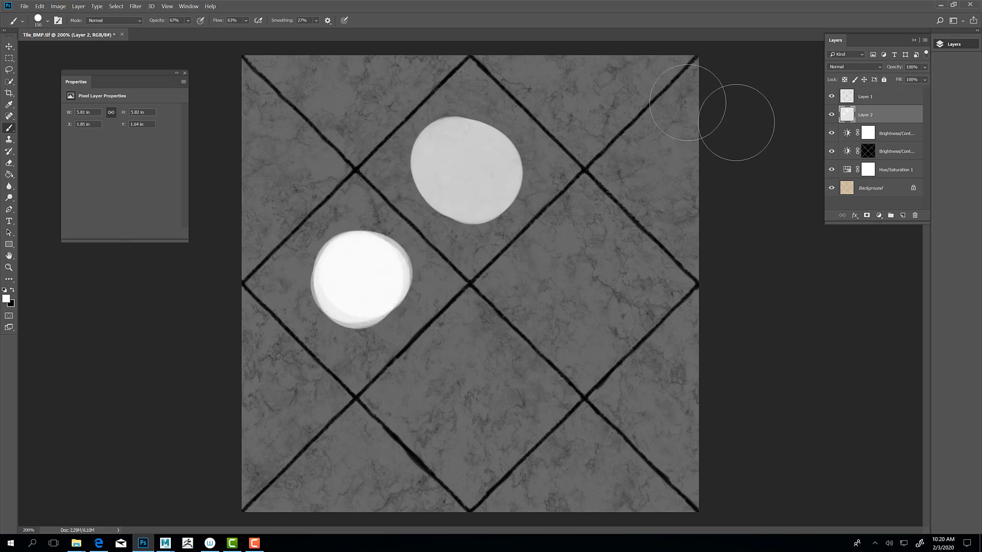
Step: Apply the last-used Gaussian Blur twice to the layer with the painted white patches
click(78, 6)
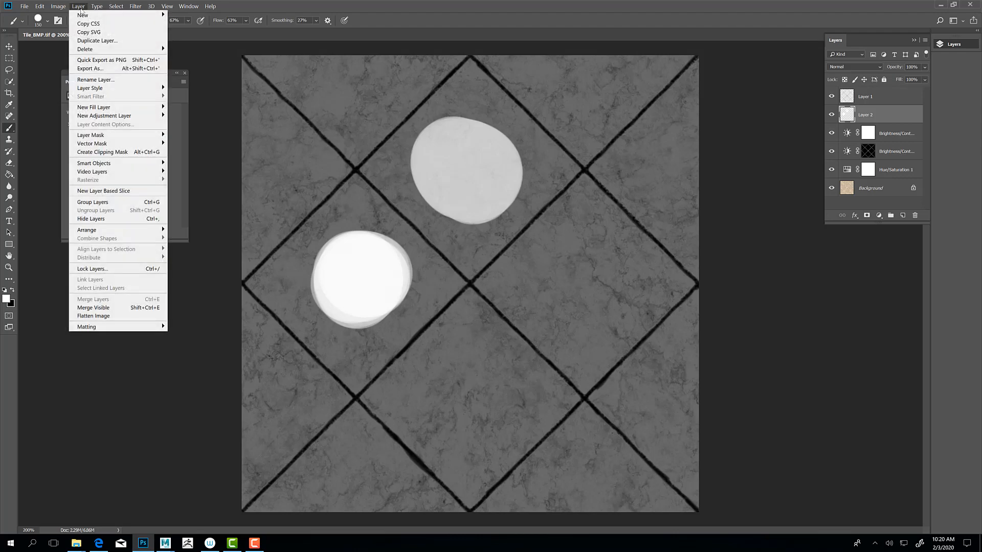
mouse_move(135, 6)
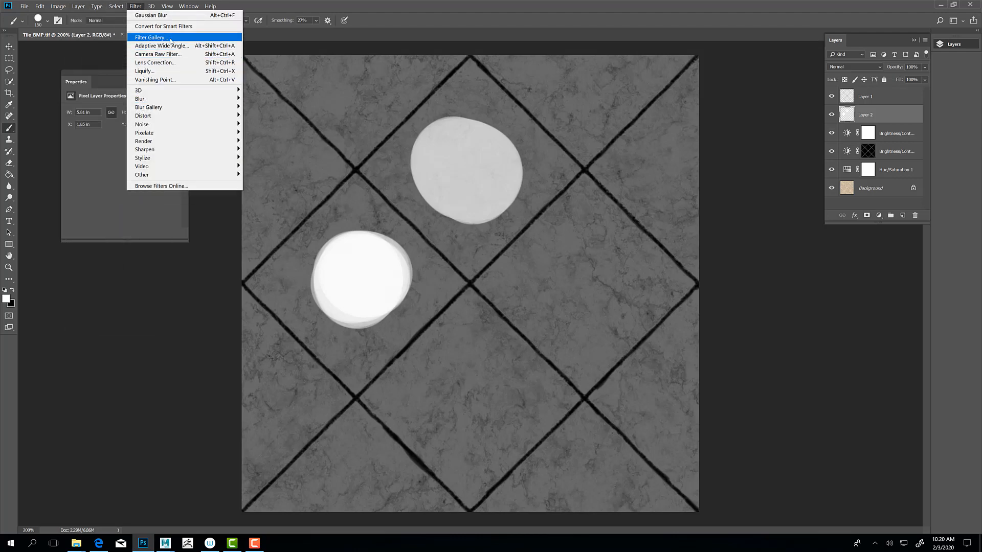
click(174, 18)
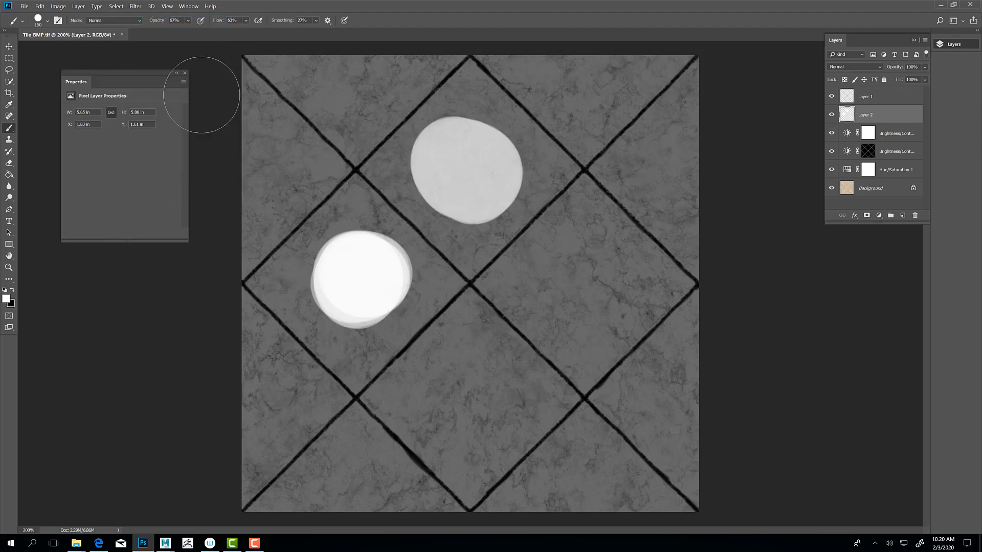
click(101, 7)
mouse_move(134, 6)
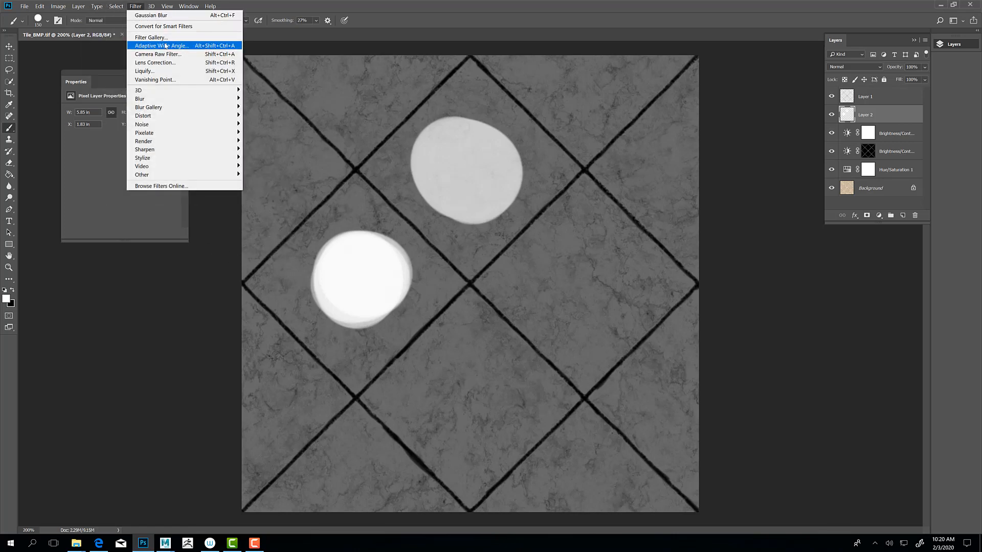
click(167, 15)
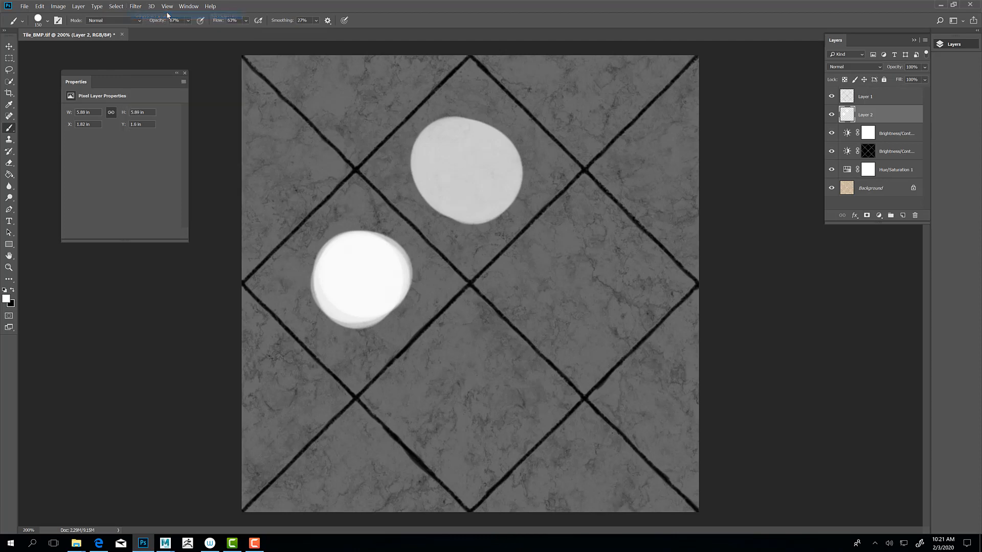
Step: Apply a Gaussian Blur with a radius of 24.9 pixels to the layer with the painted white patches
click(117, 7)
mouse_move(135, 6)
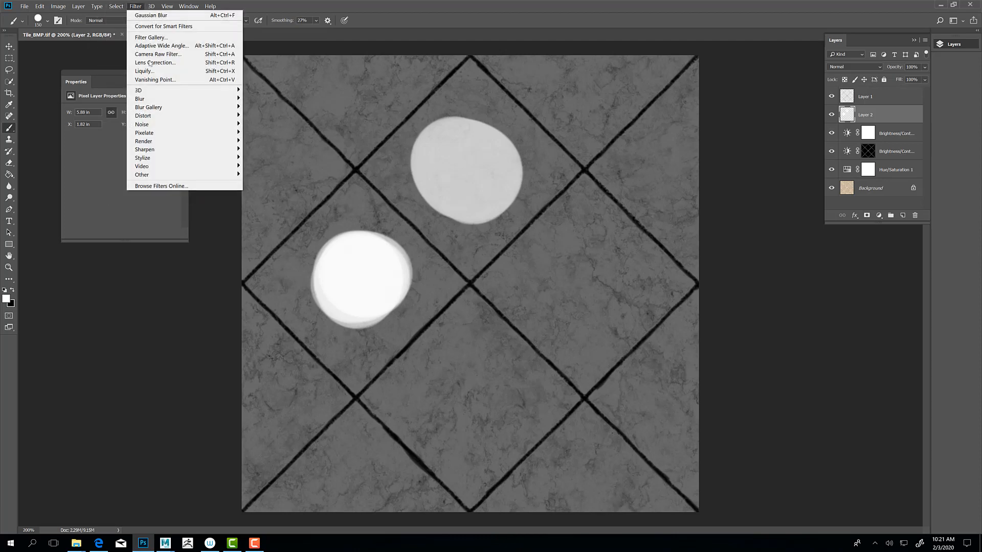
mouse_move(225, 99)
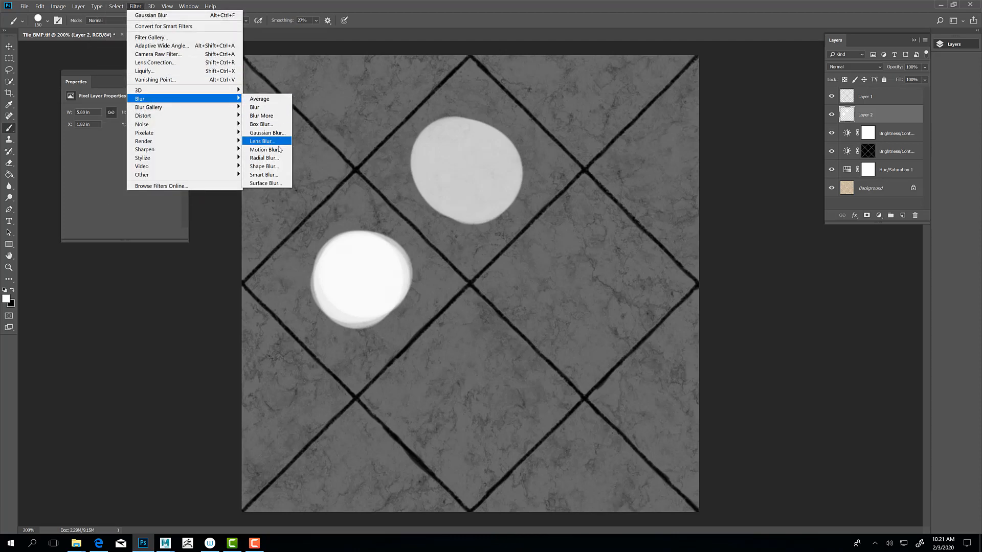
click(267, 133)
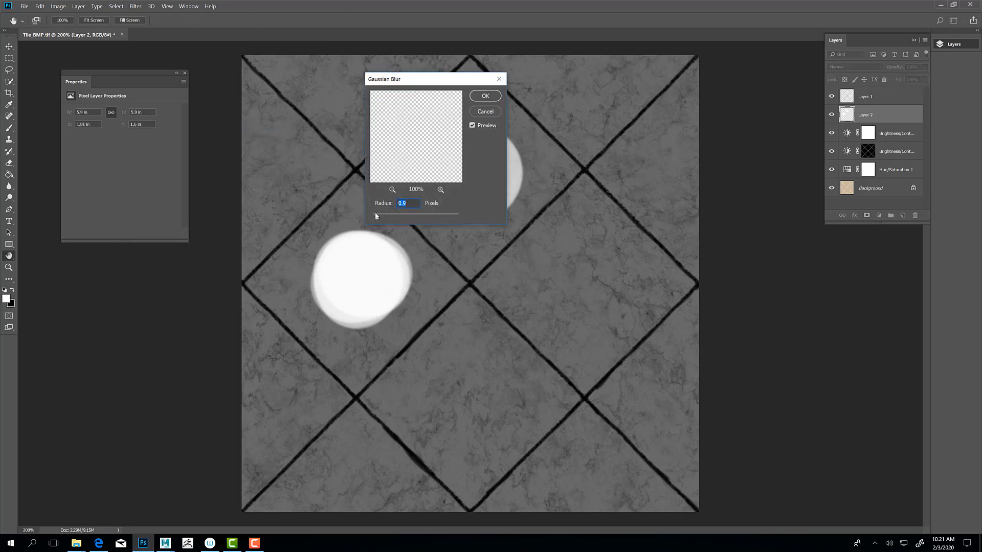
drag(377, 220, 391, 222)
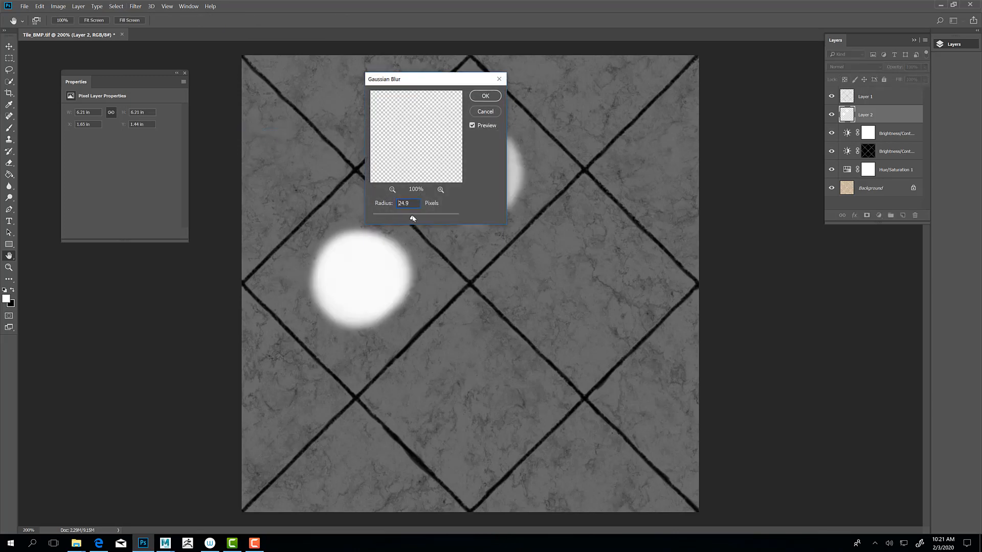
click(482, 97)
key(b)
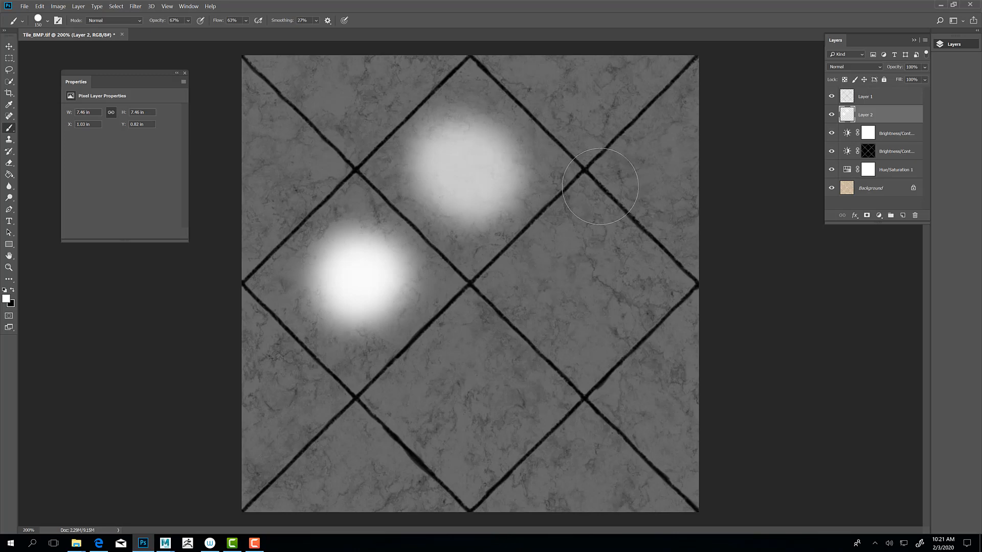
Step: Save a copy of the image in sourceimages as the TIFF file Tile_SMP with the default TIFF options
key(ctrl+shift+s)
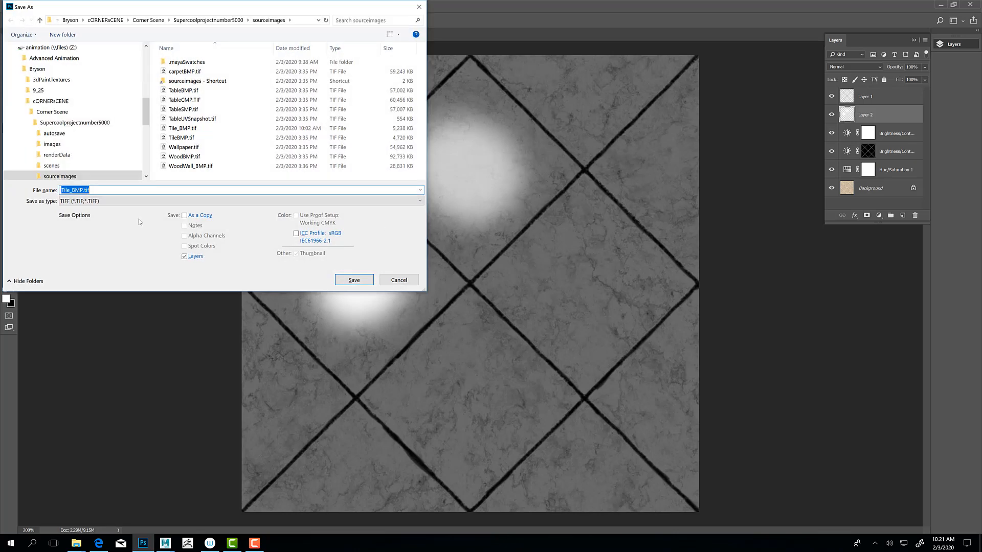
click(97, 191)
key(BackSpace)
key(BackSpace)
key(BackSpace)
key(BackSpace)
key(BackSpace)
key(BackSpace)
key(BackSpace)
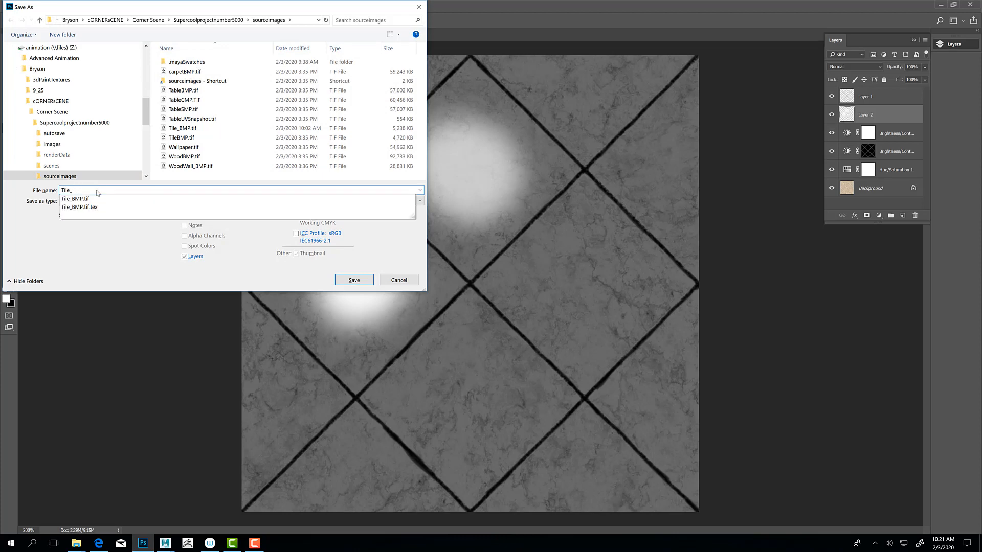
text(SMP)
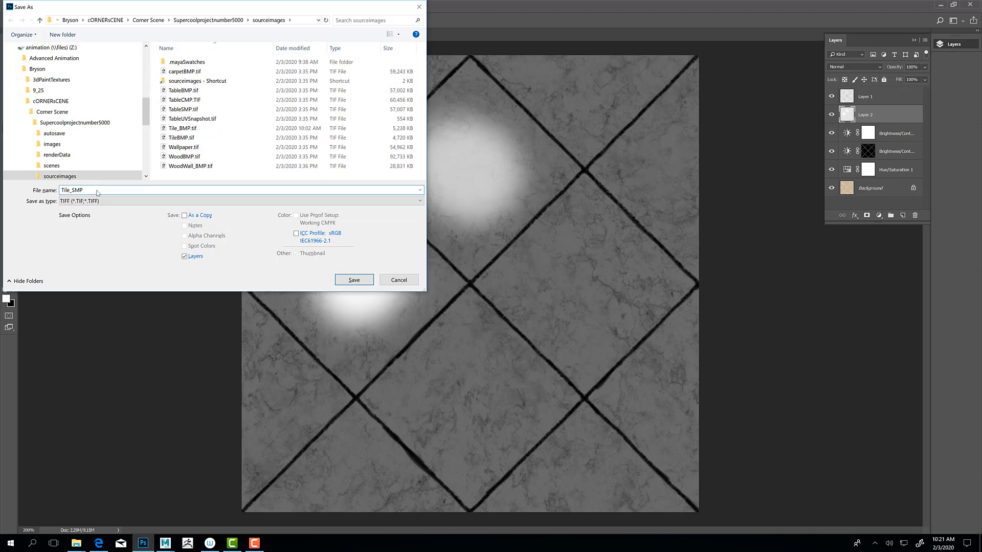
click(354, 280)
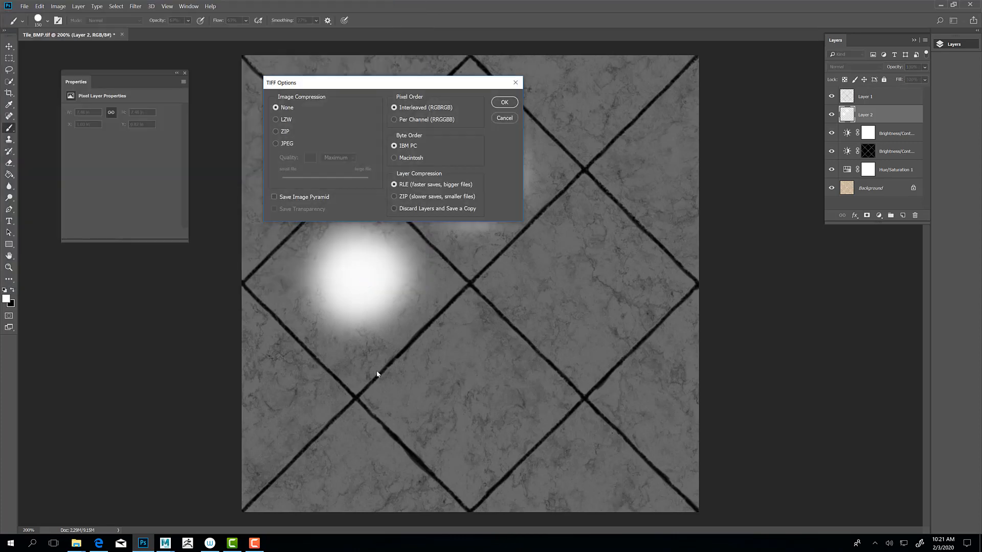
click(504, 102)
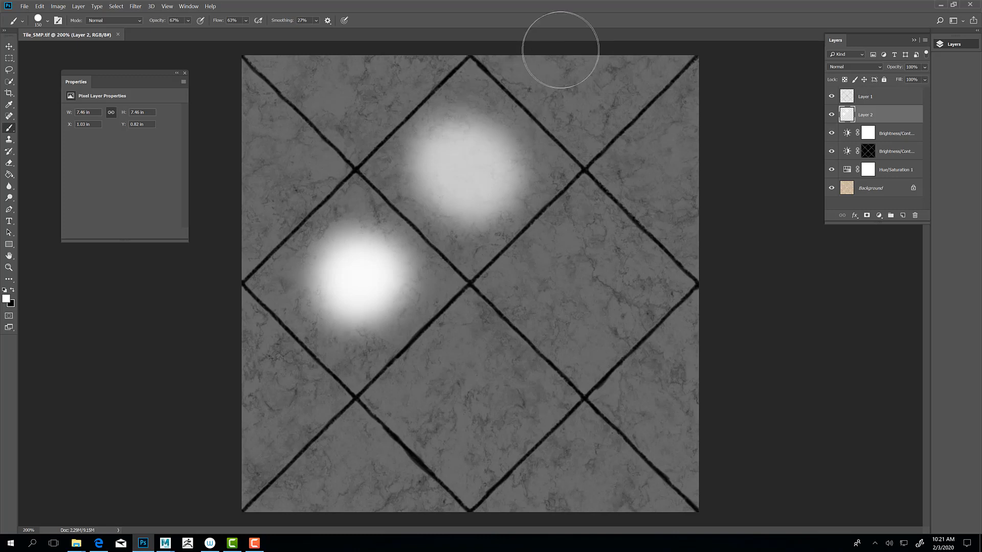
Step: Switch to Maya and map a PxrTexture node to the Primary Specular Face Color of PxrSurface1
click(942, 5)
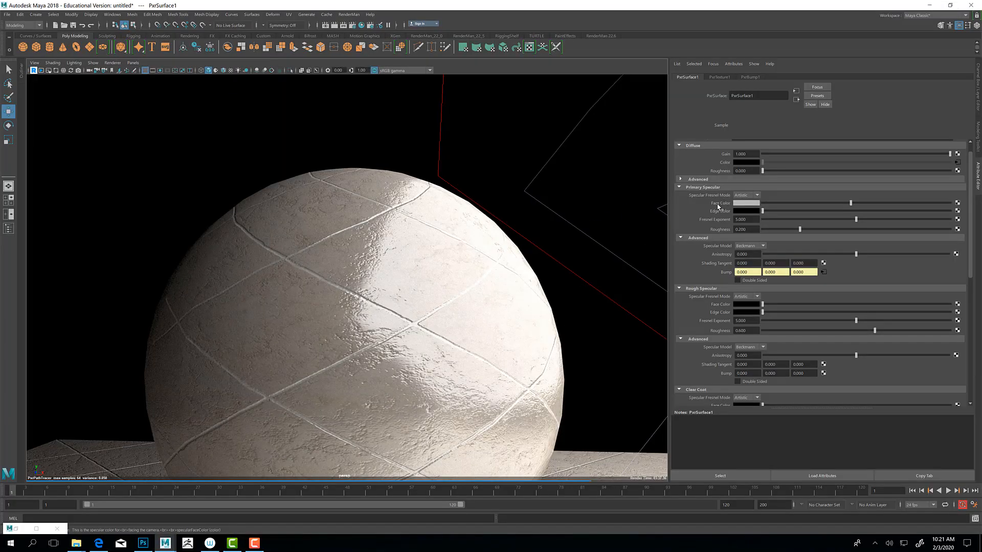
click(957, 204)
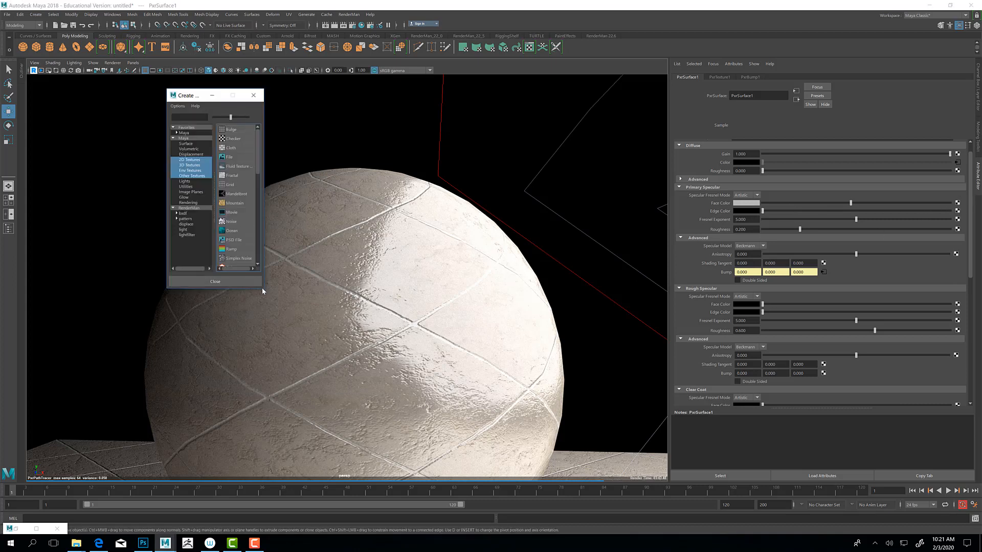
drag(263, 290, 518, 346)
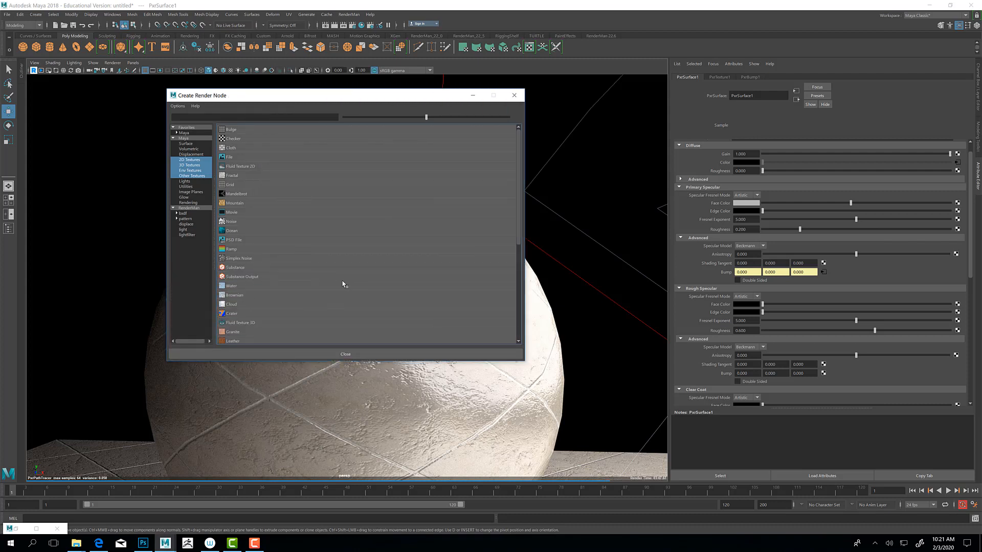
click(184, 219)
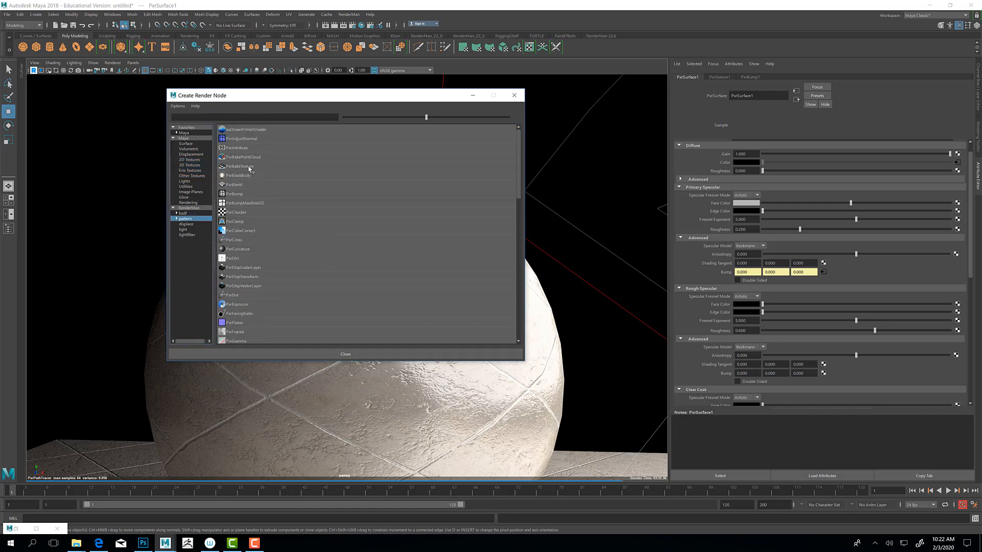
scroll(244, 303, down, 4)
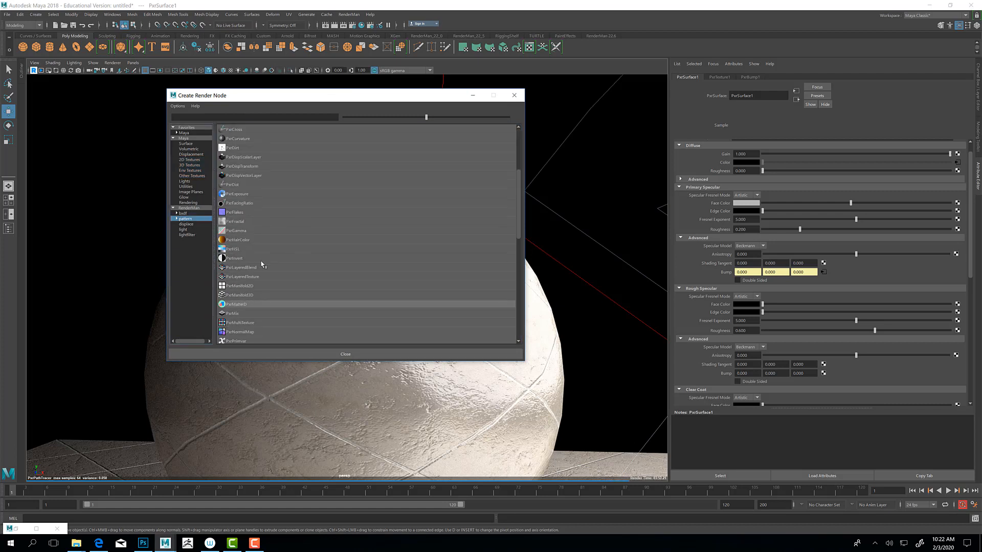
scroll(247, 319, down, 3)
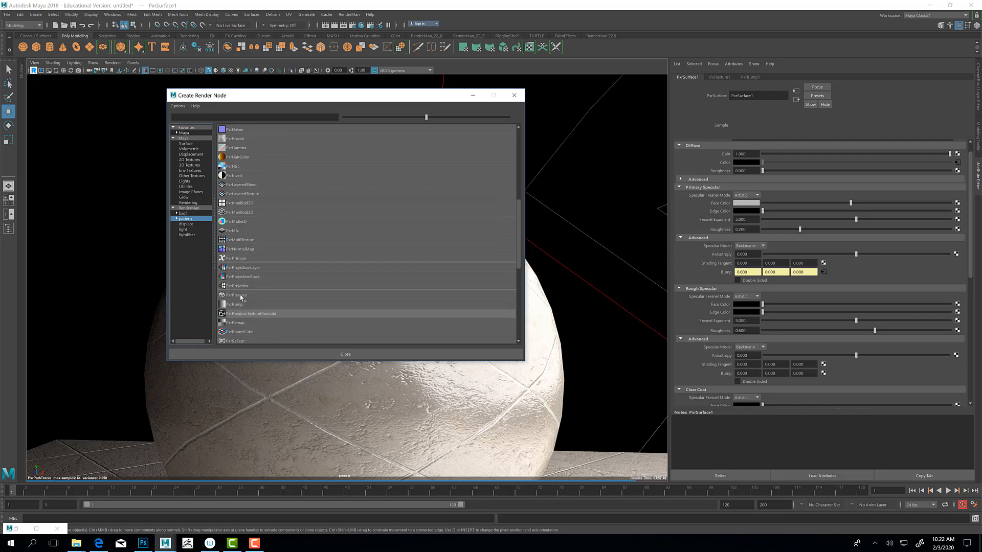
scroll(240, 308, down, 3)
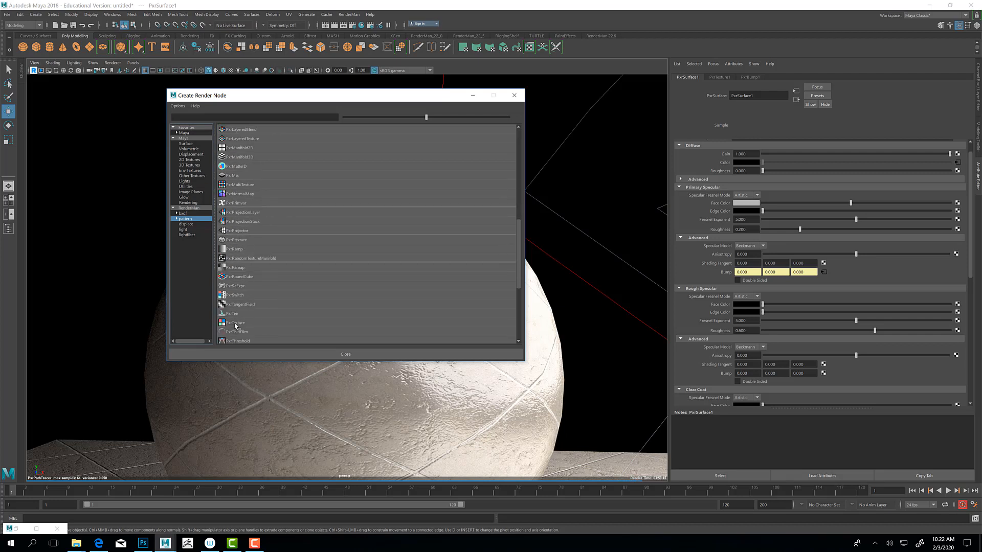
click(237, 325)
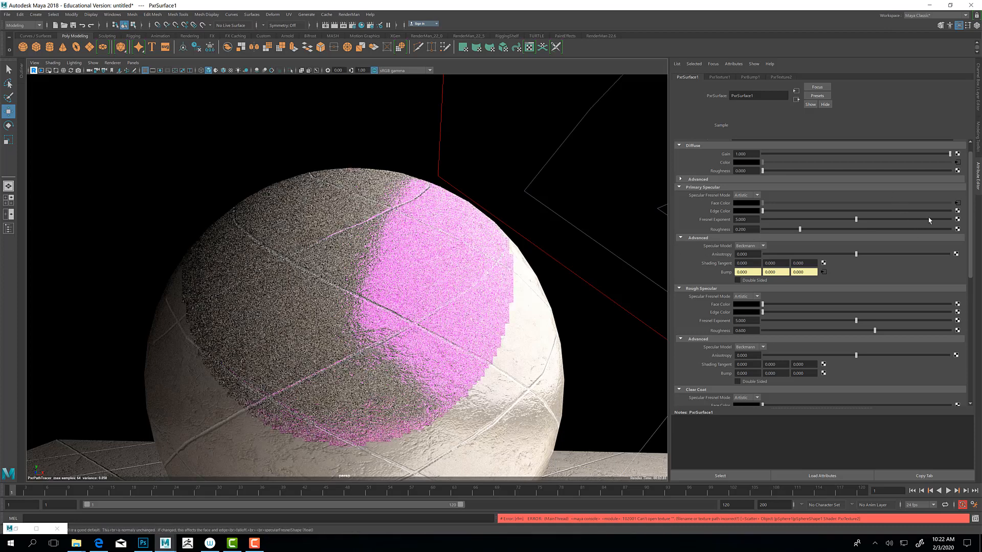
Step: Load Tile_SMP.tif into the specular face color texture and return to the PxrSurface1 attributes
click(958, 203)
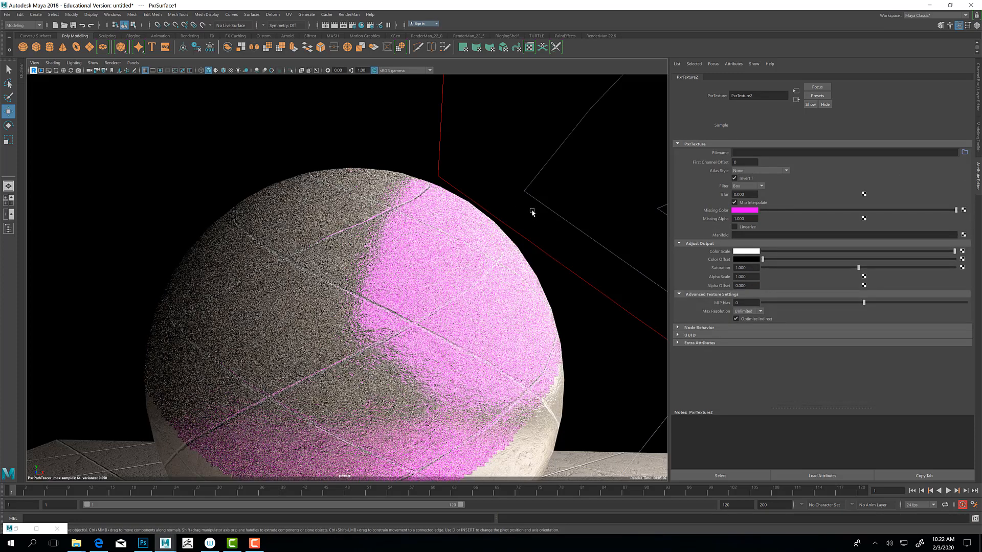
click(963, 153)
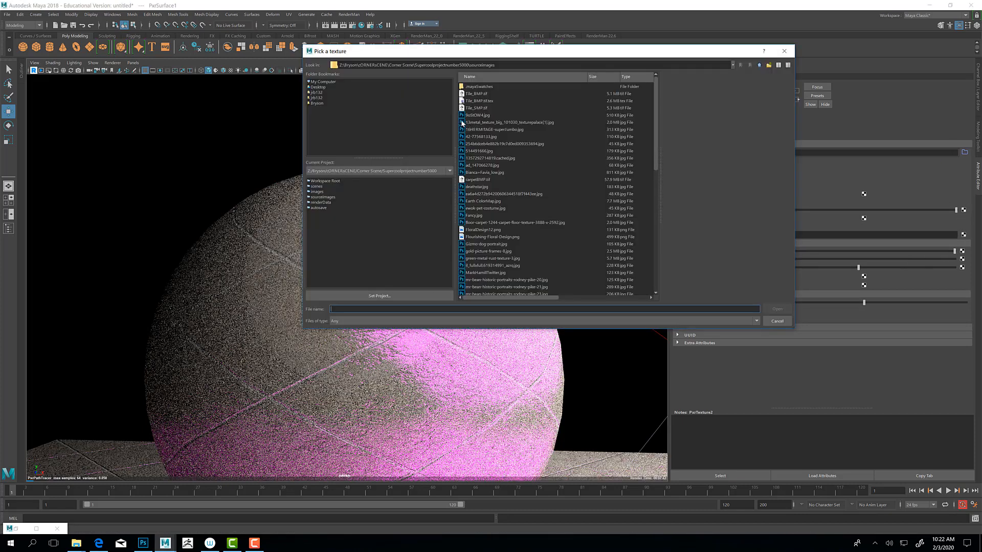
click(472, 97)
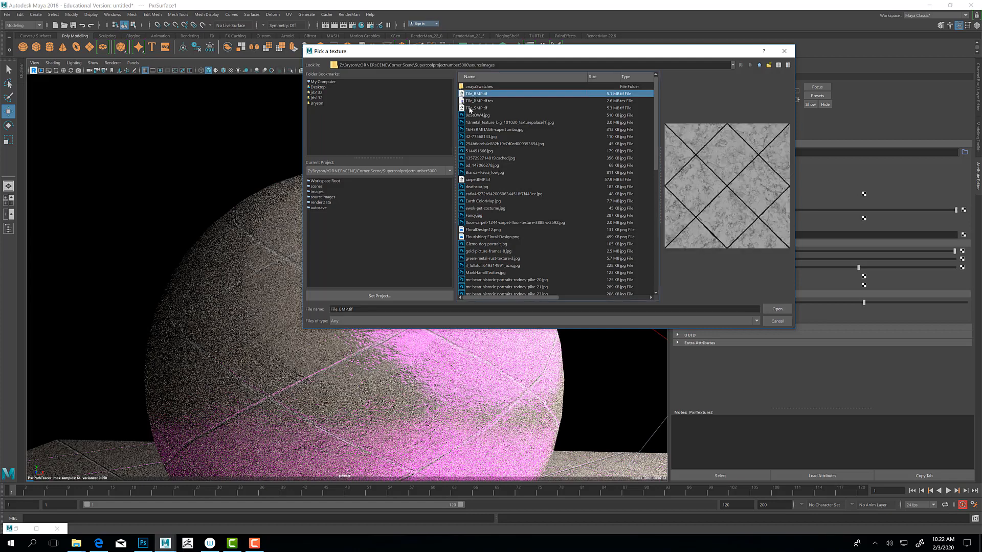
click(496, 108)
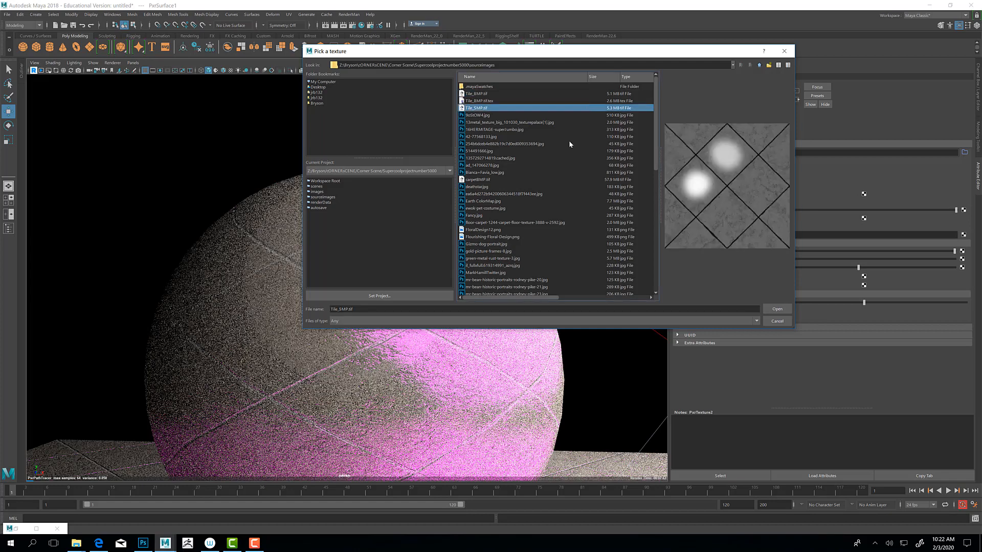
click(777, 309)
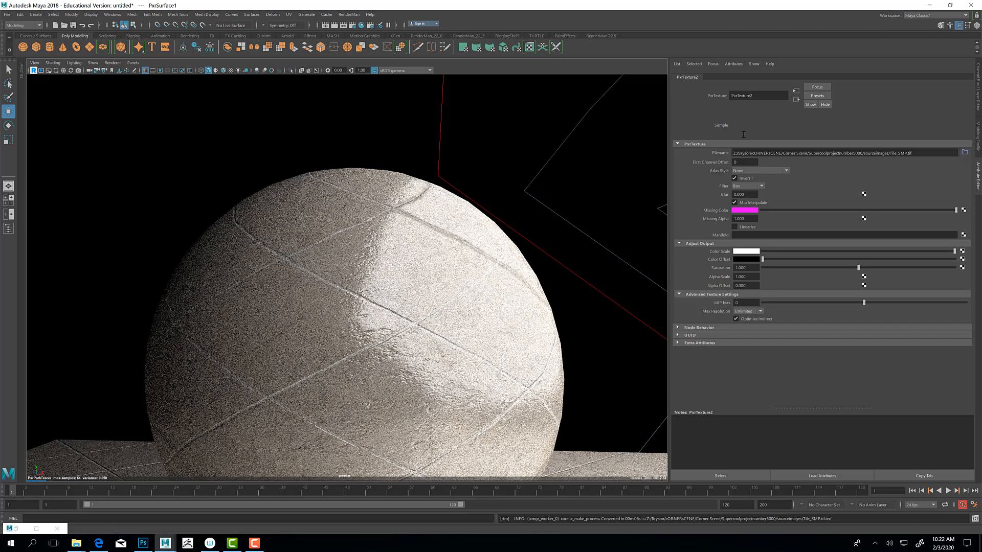
click(797, 99)
click(797, 100)
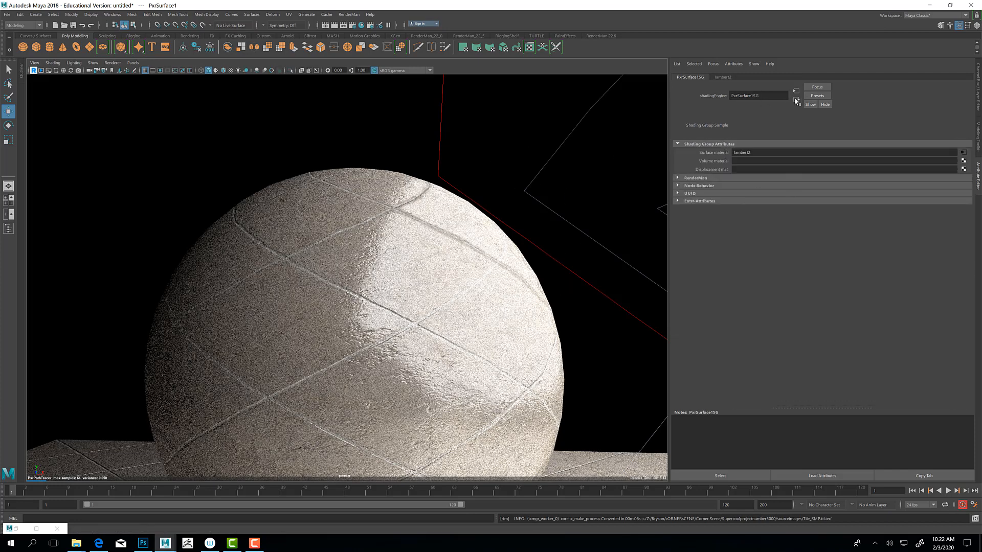
click(796, 90)
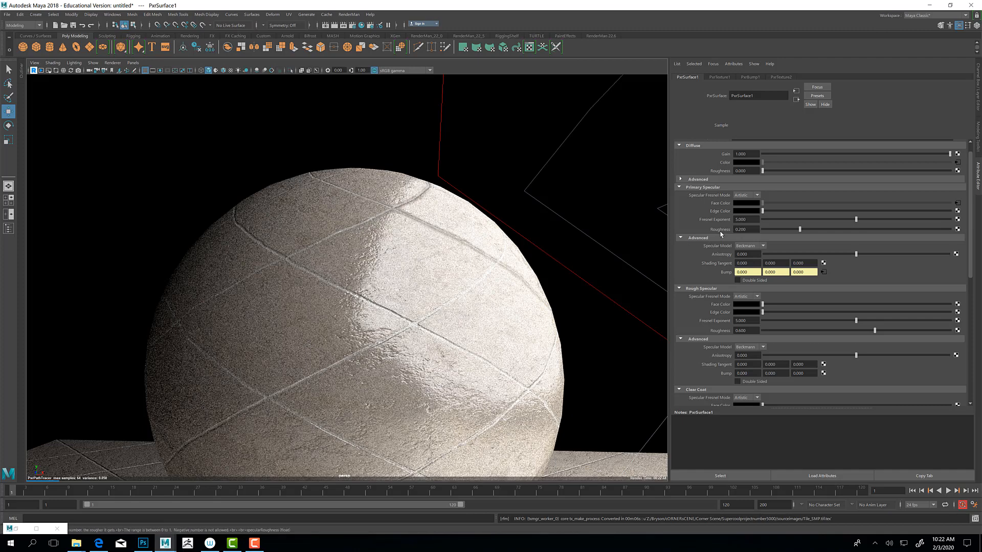
click(957, 230)
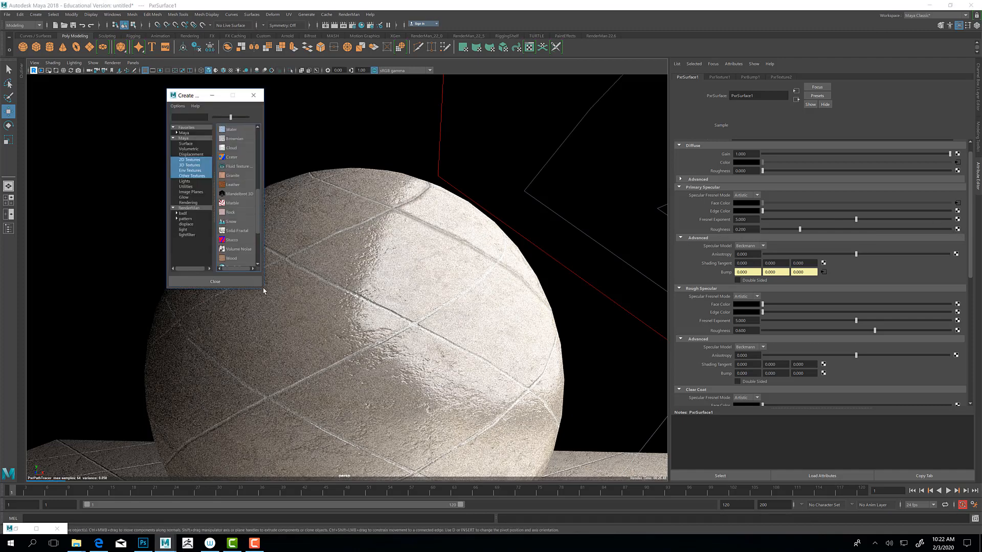
drag(309, 311, 367, 329)
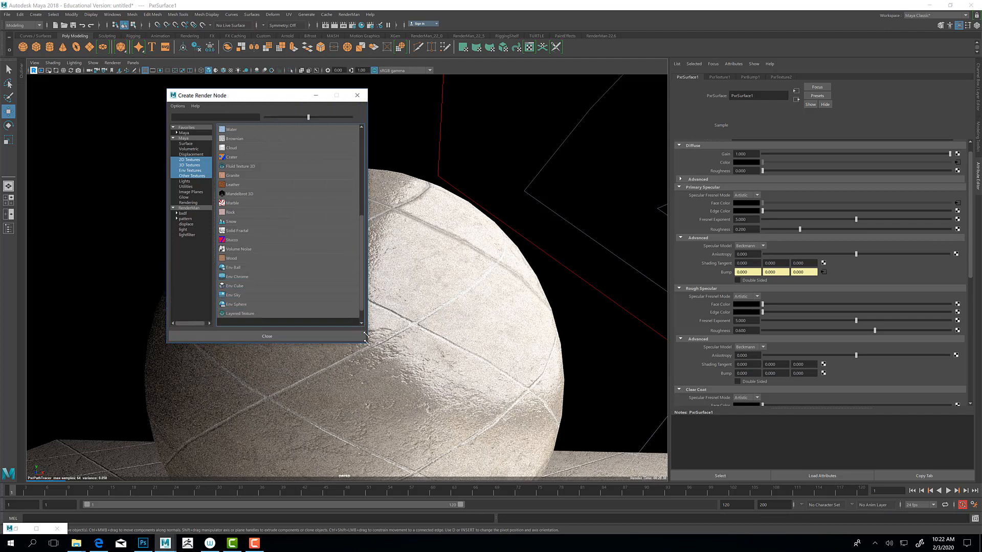
click(354, 96)
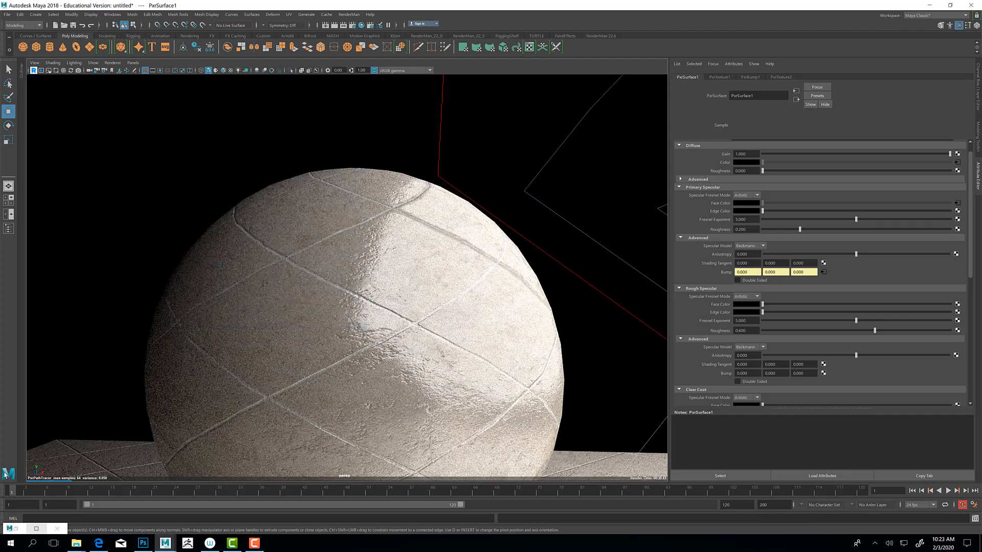
Step: Restore the Hypershade and move the PxrTexture2 node up, just below PxrBump1 in the node graph
click(37, 528)
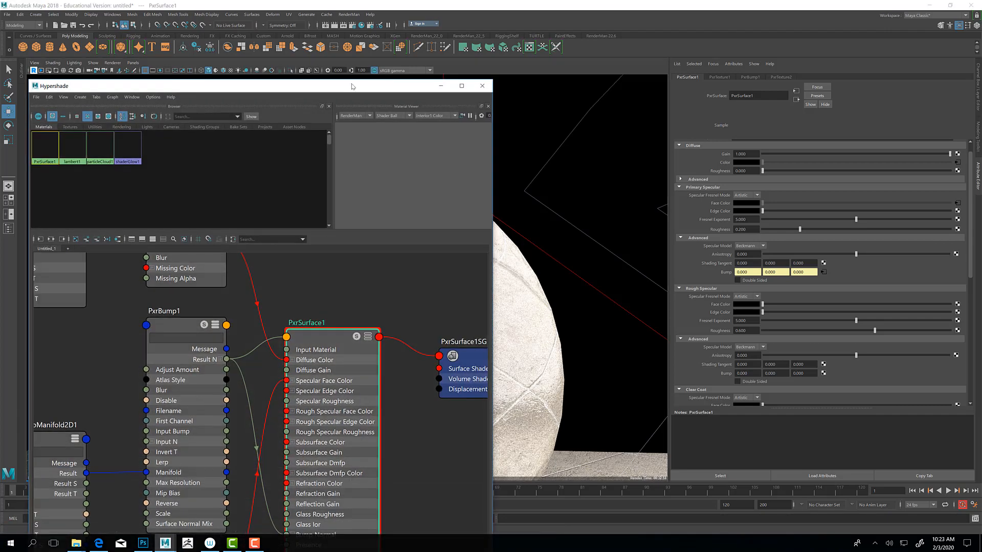
drag(332, 92, 510, 65)
scroll(509, 241, down, 5)
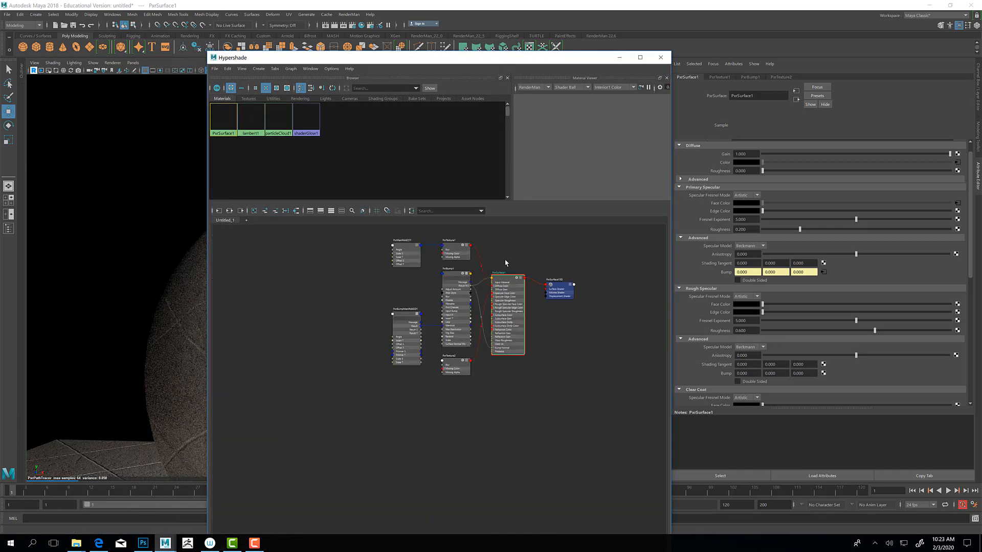
scroll(479, 256, up, 5)
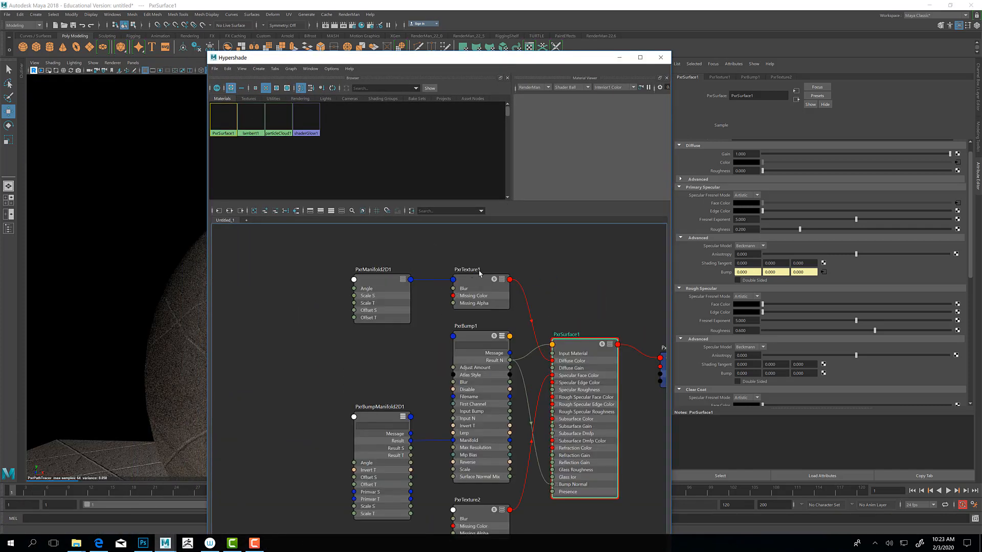
click(475, 515)
drag(470, 514, 467, 496)
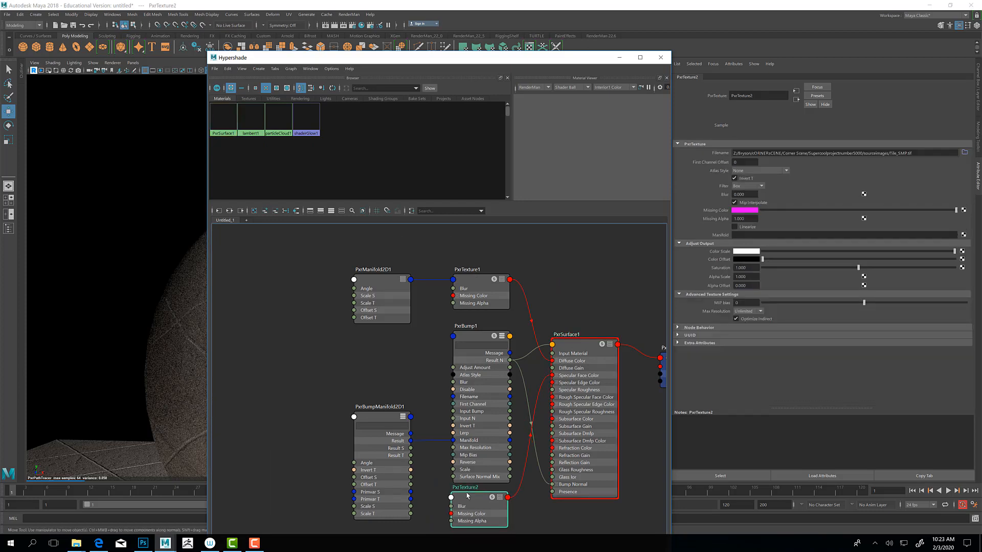
click(577, 344)
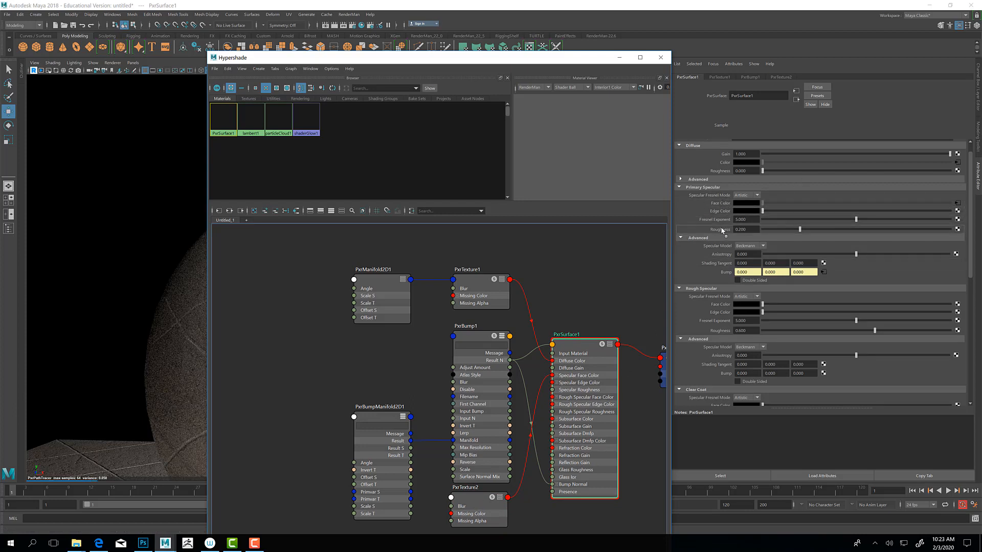
middle_drag(722, 231, 722, 231)
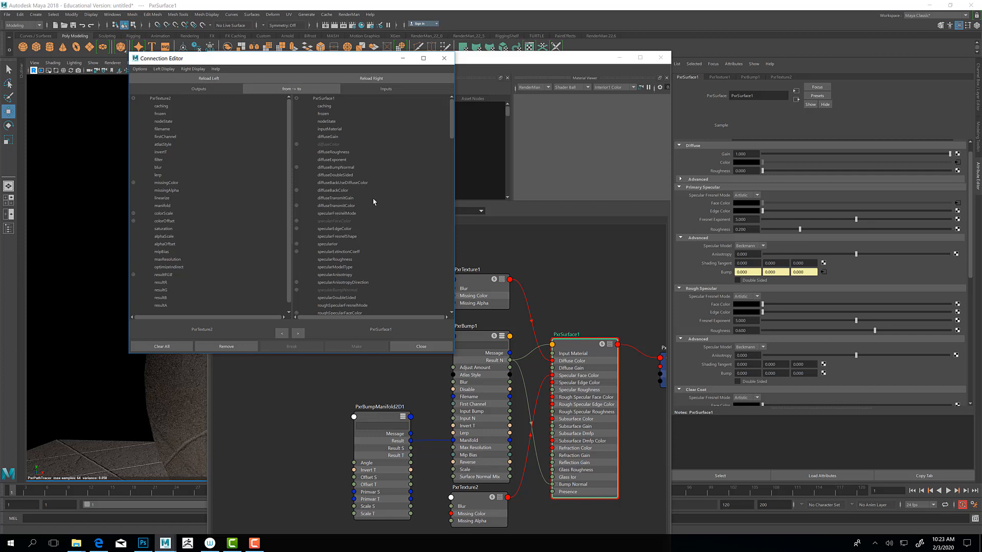
click(444, 58)
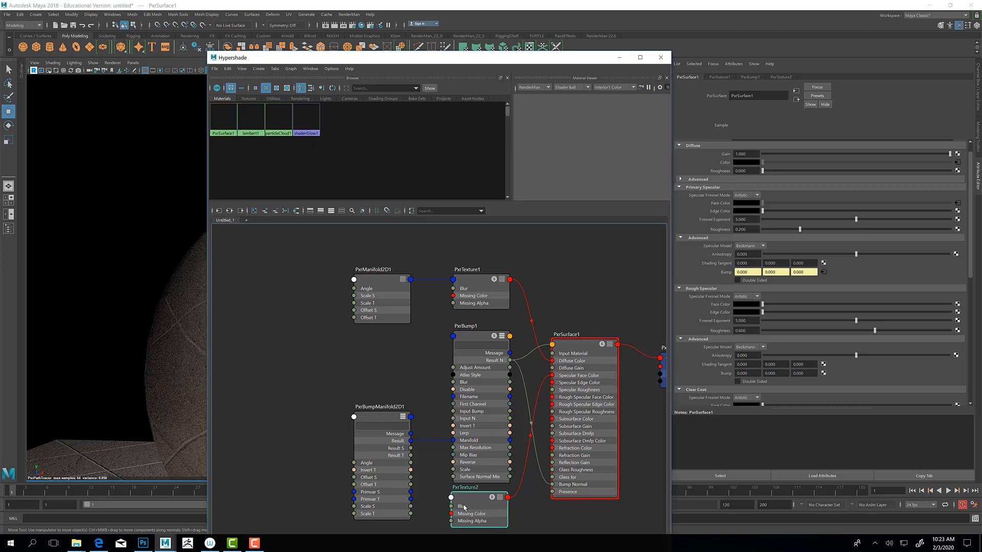
Step: Add a PxrToFloat node to the graph and place it directly beside PxrTexture2
drag(473, 500, 469, 501)
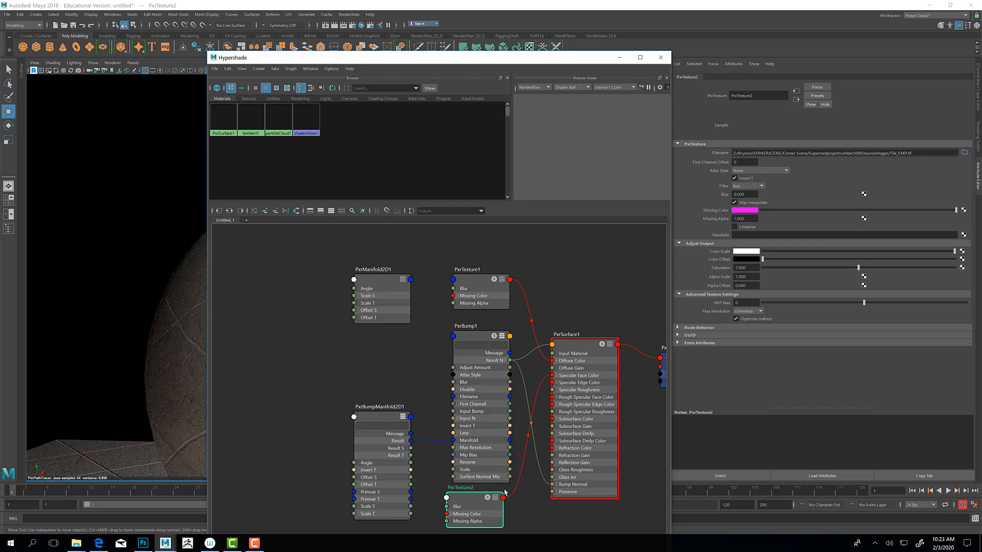
click(515, 515)
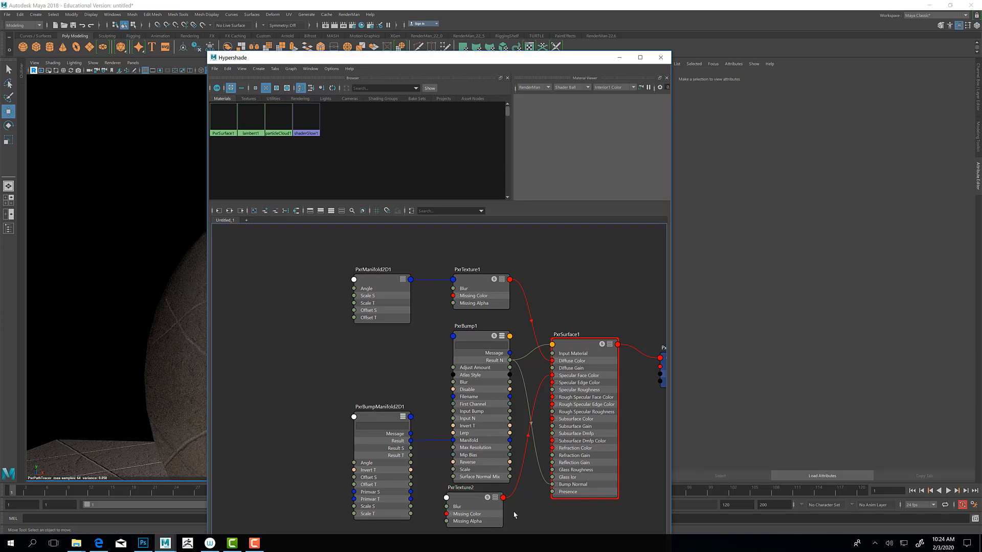
key(Tab)
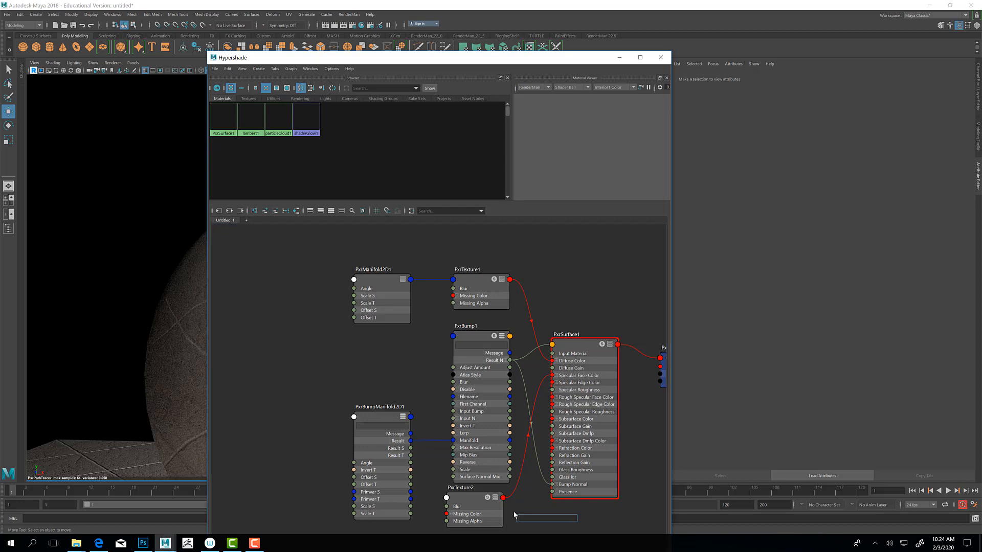
text(tofloat)
click(532, 526)
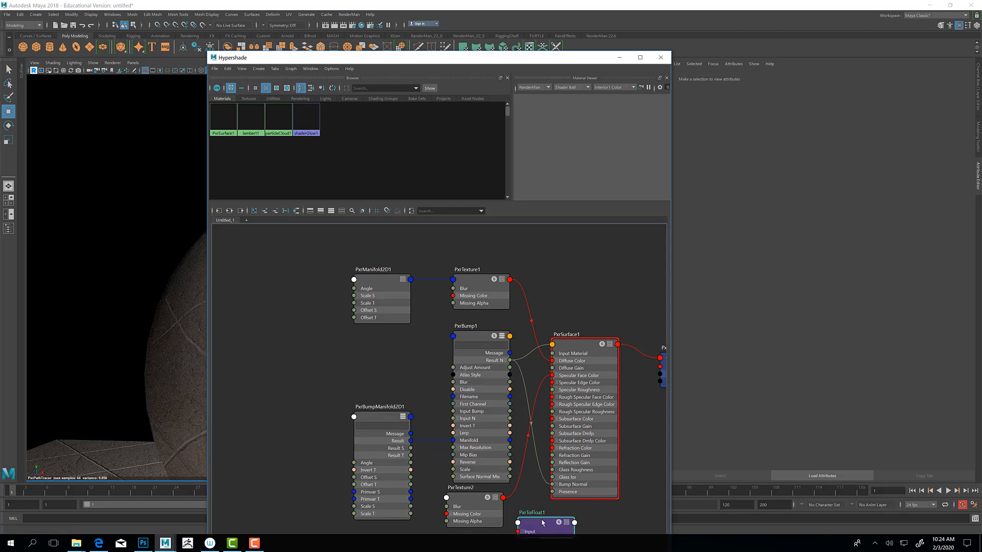
drag(517, 522, 458, 501)
drag(532, 504, 518, 504)
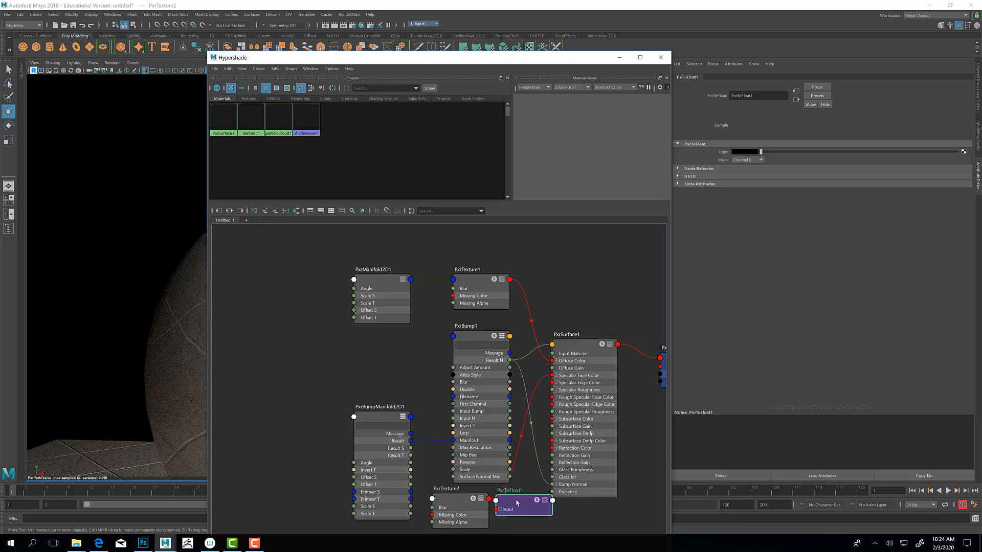
Step: Connect PxrTexture2's Result RGB to the PxrToFloat1 Input, and PxrToFloat1's Result F to Specular Roughness on PxrSurface1
click(480, 500)
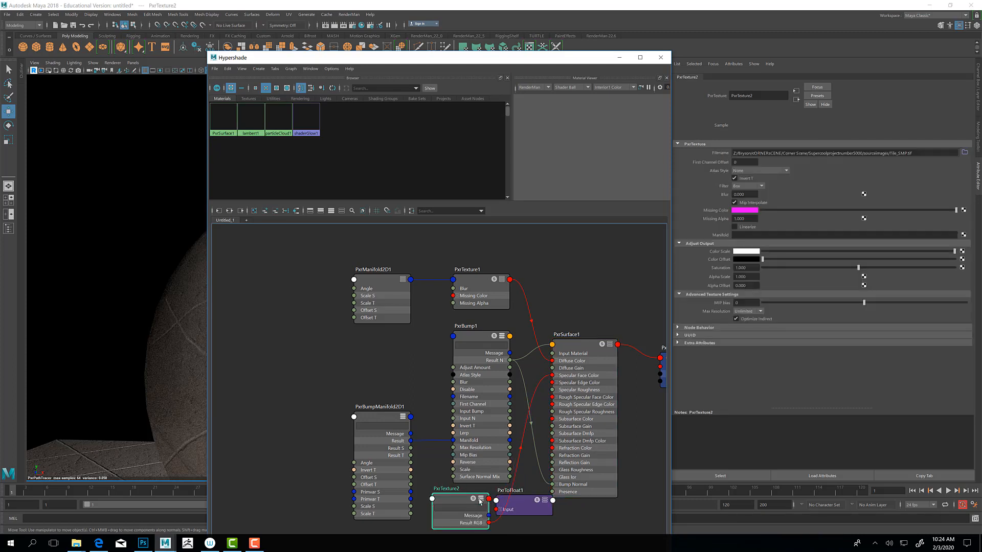
drag(504, 512, 497, 510)
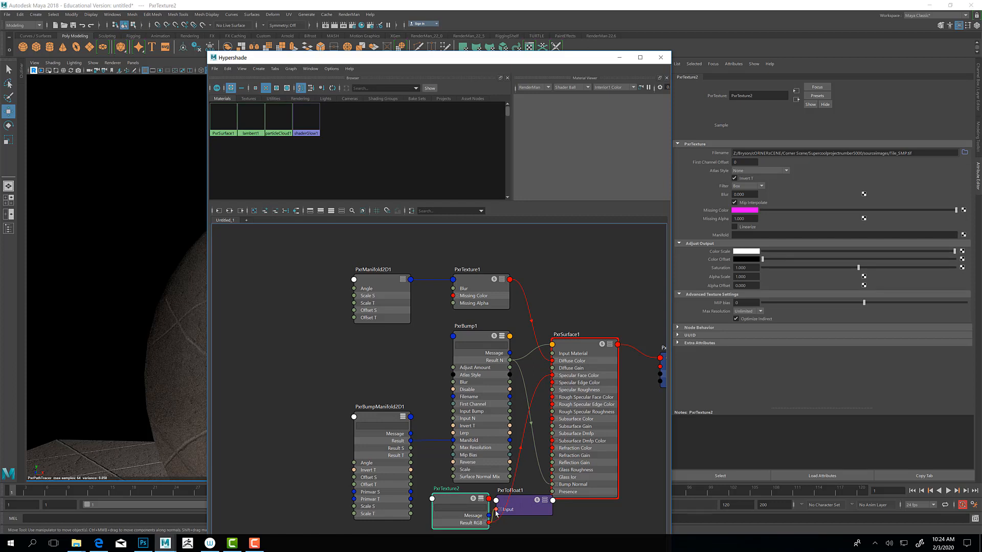
drag(523, 504, 515, 518)
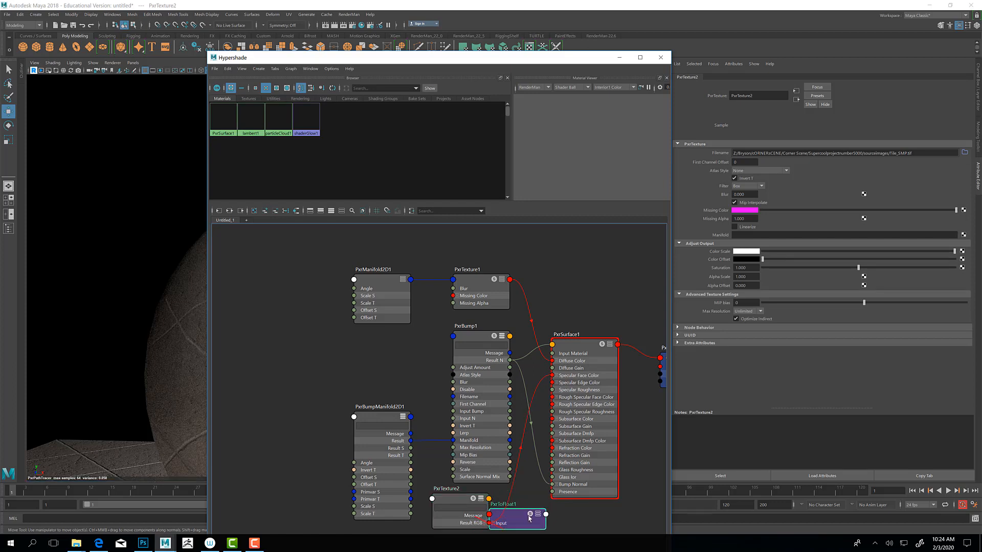
click(537, 515)
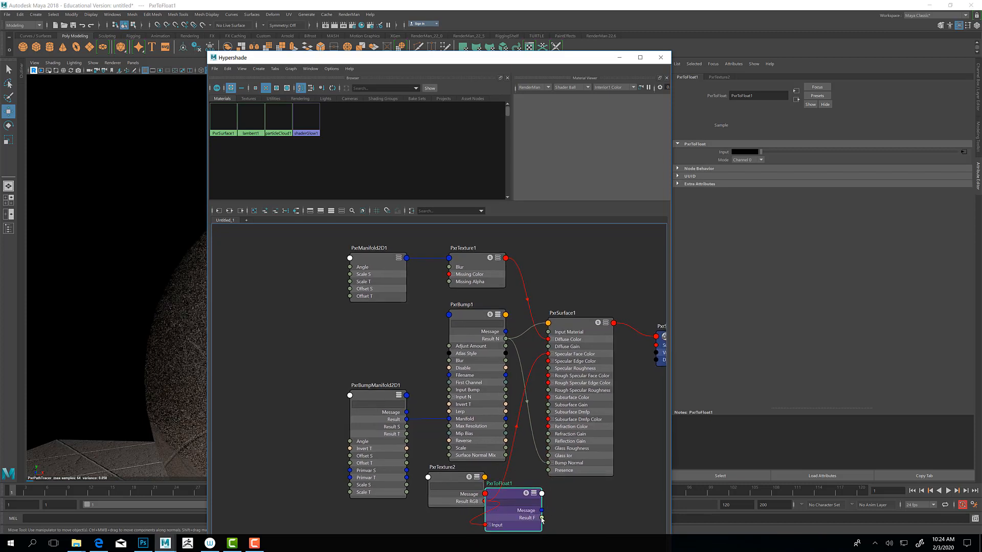
drag(541, 518, 549, 368)
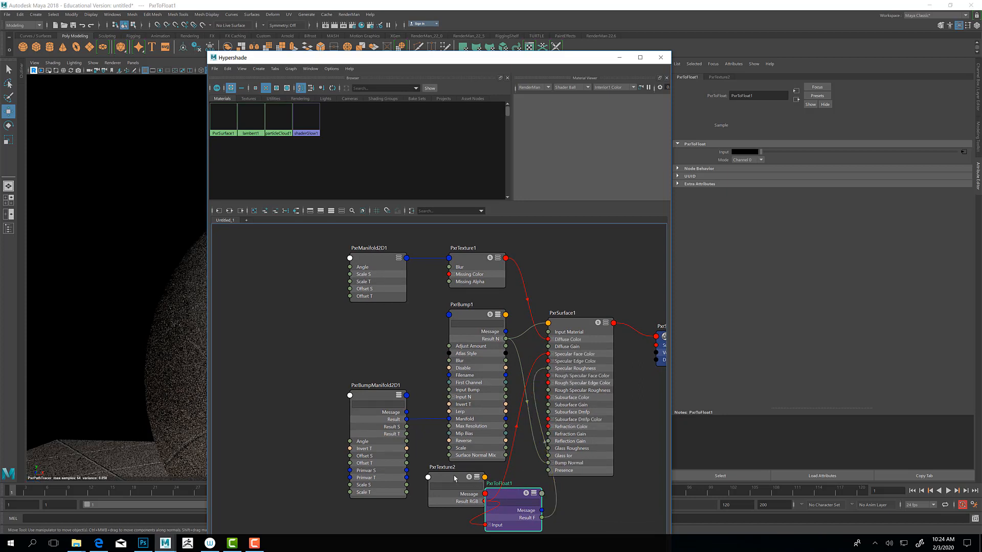
Step: Spread out PxrTexture2 and PxrToFloat1 below PxrBump1 and move PxrBumpManifold2D1 up so that the nodes do not overlap
drag(455, 476, 411, 516)
drag(510, 495, 489, 482)
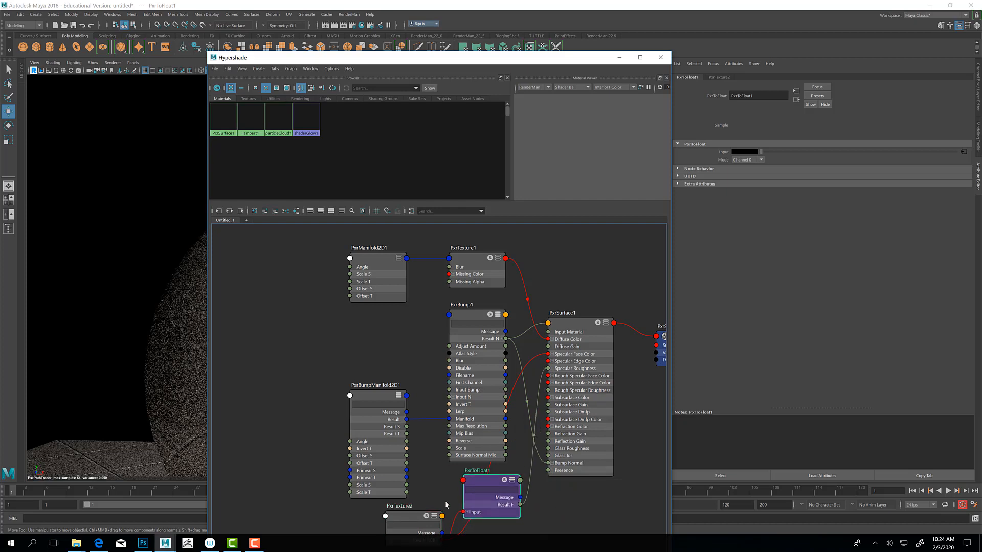
drag(410, 517, 397, 494)
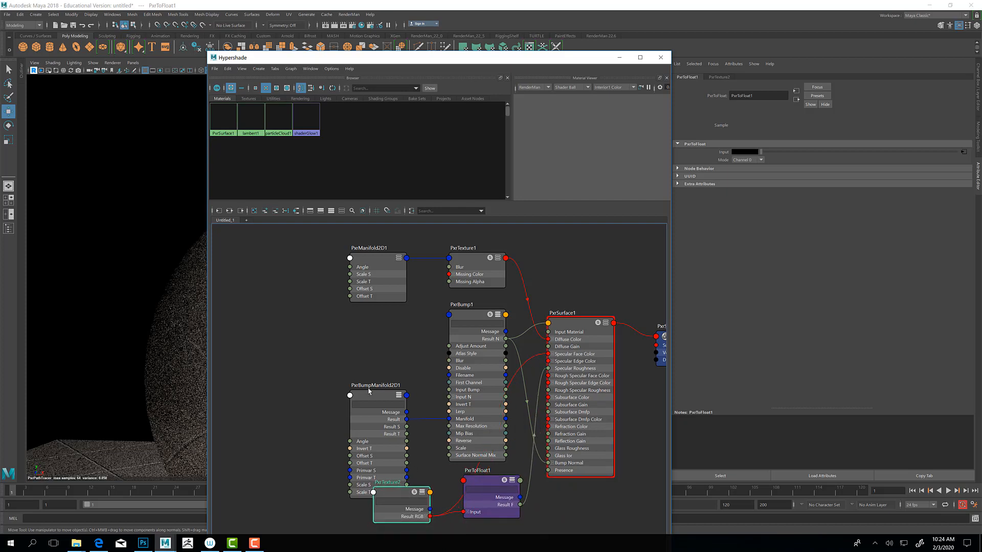
drag(369, 392, 390, 340)
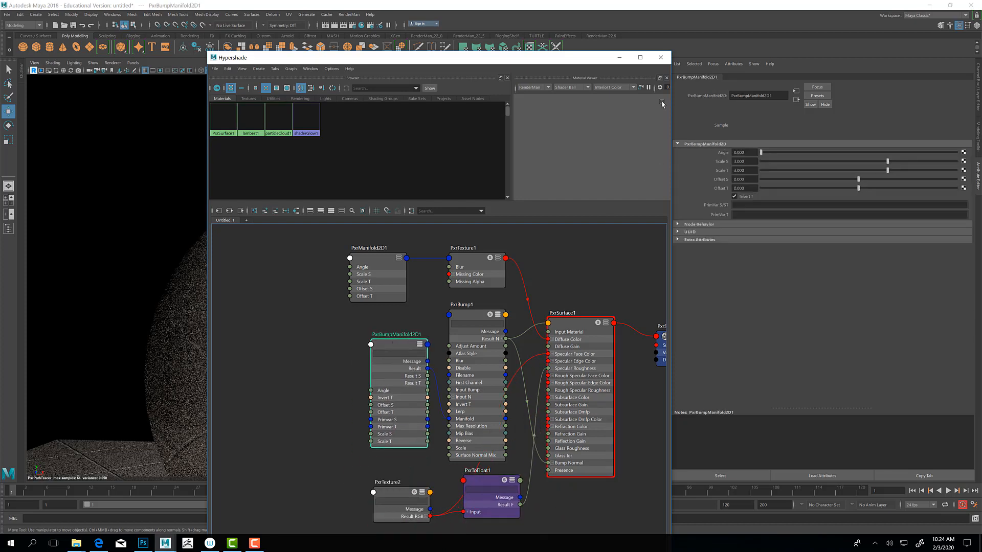
Step: Minimize the Hypershade, switch to Photoshop to check the color mode and bit depth of Tile_SMP.tif, and return to Maya
click(620, 58)
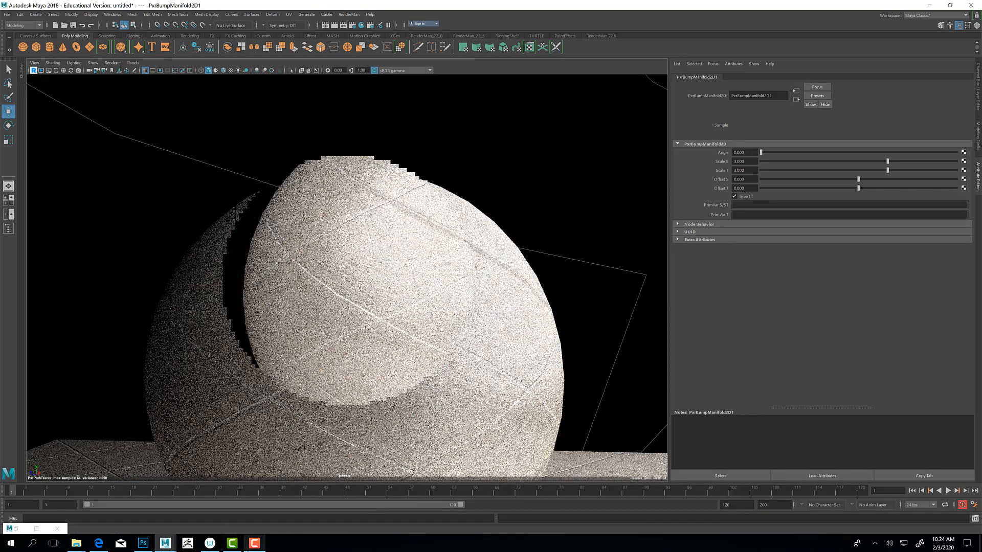
mouse_move(143, 543)
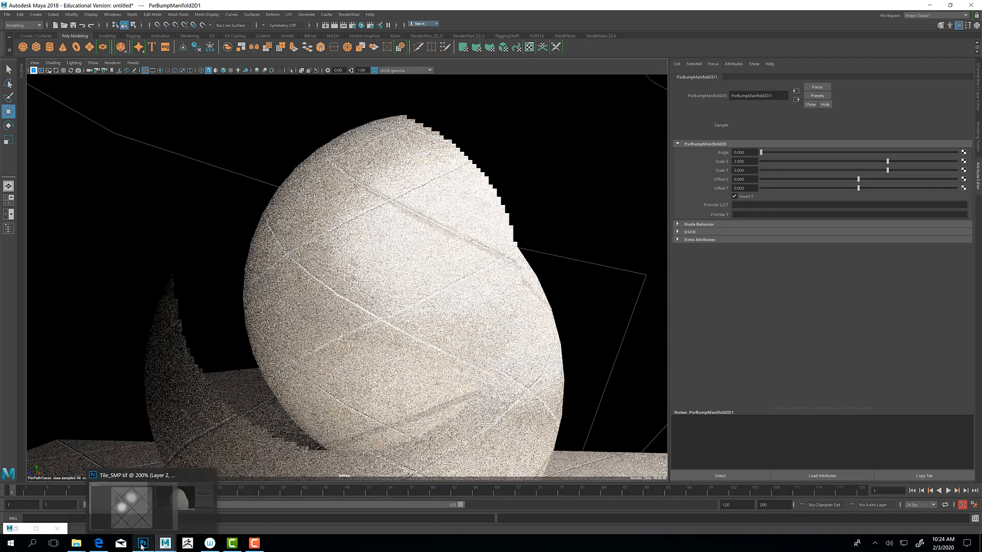
click(146, 510)
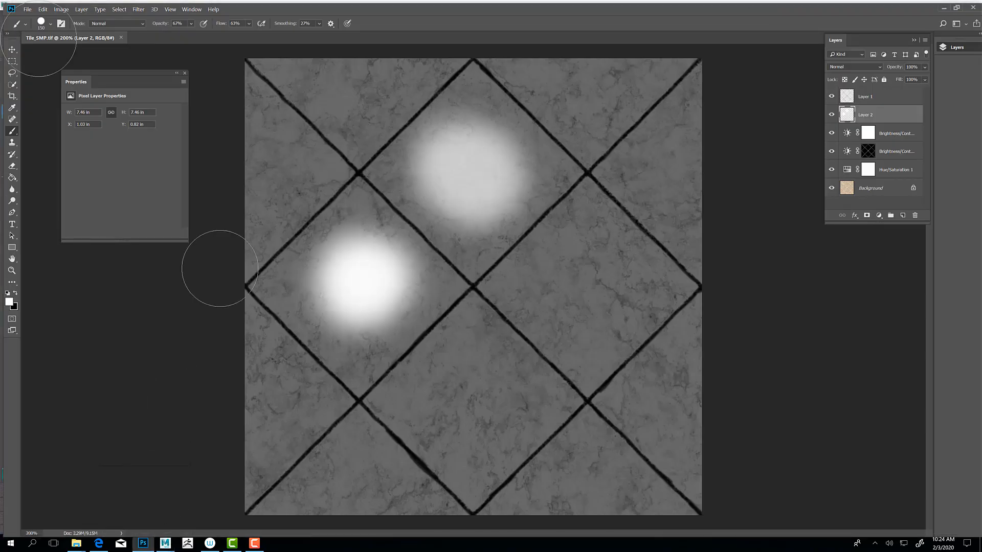
click(58, 7)
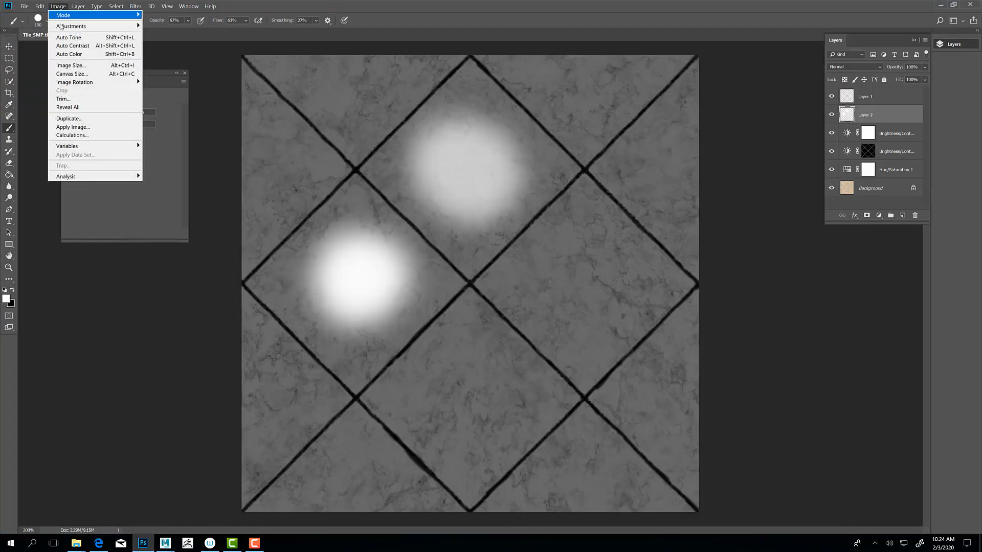
mouse_move(71, 29)
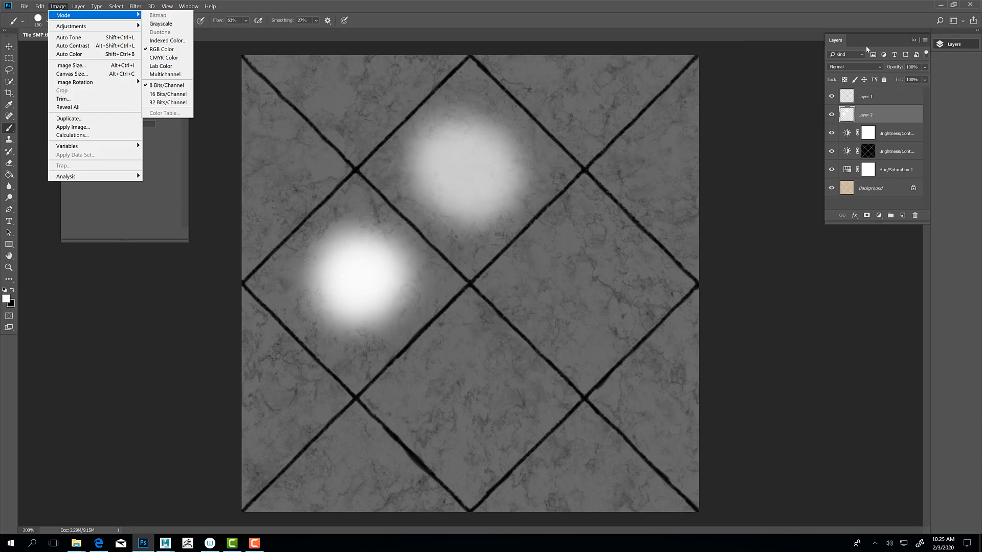
click(939, 7)
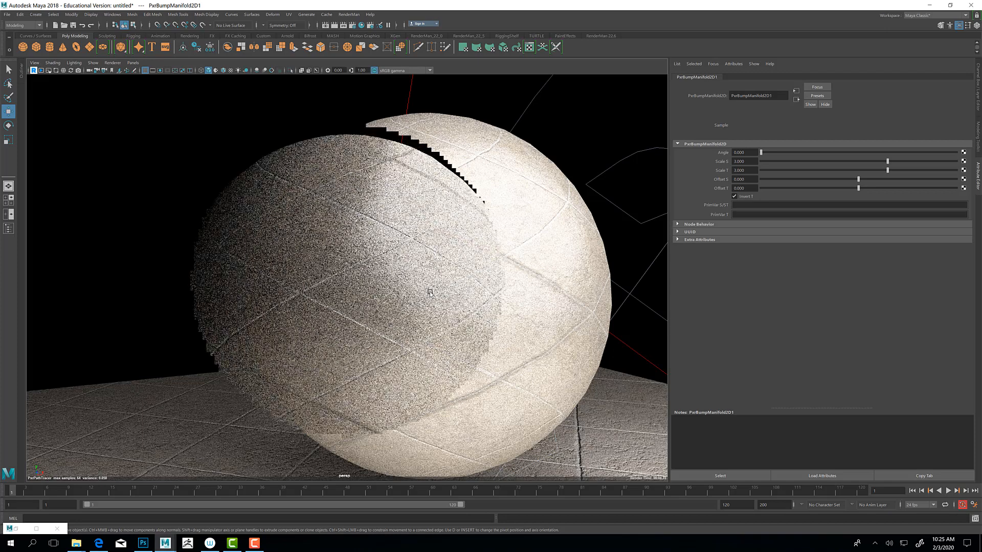
Step: Inspect the rendered sphere from another angle and follow PxrBumpManifold2D1's outputs to the PxrSurface1 attributes
alt+drag(458, 280, 456, 235)
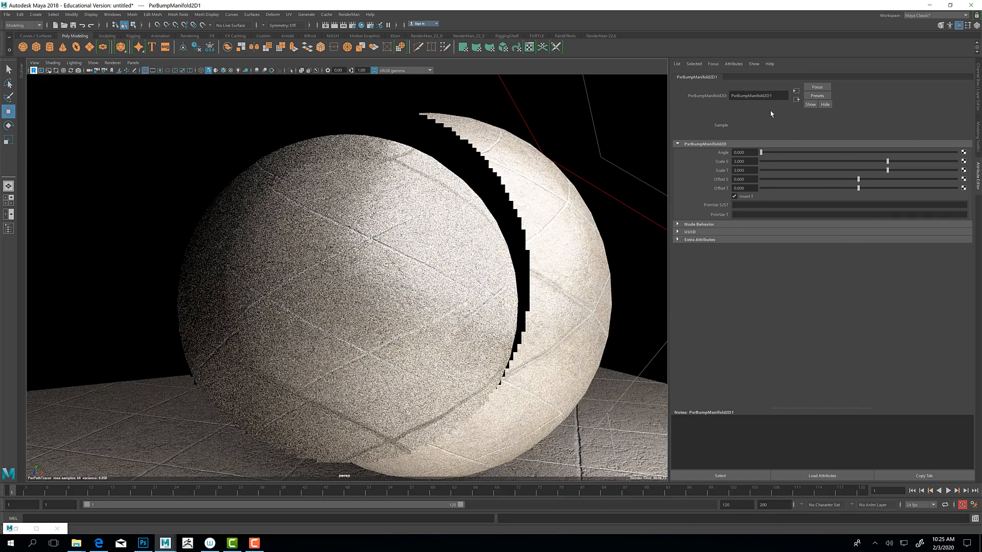
click(796, 100)
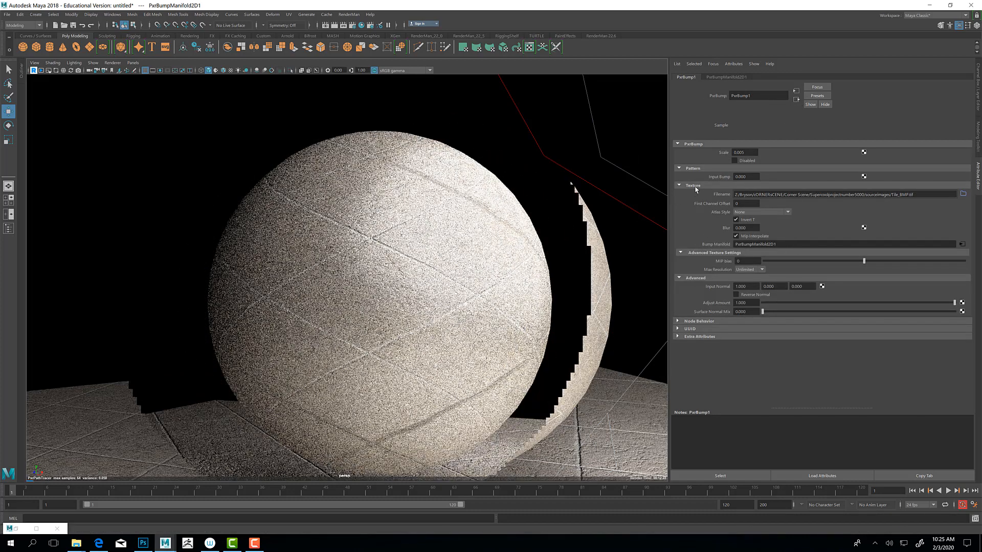
click(796, 100)
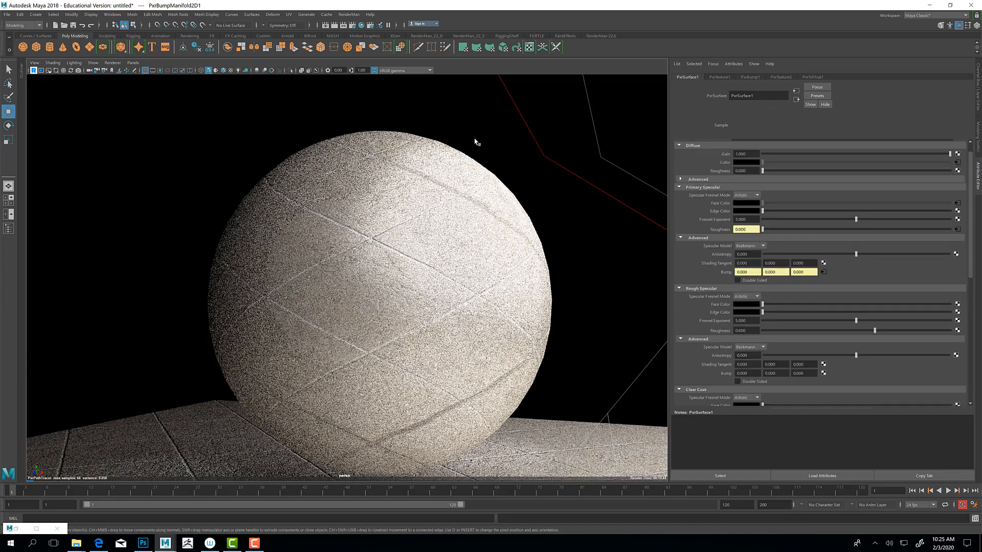
Step: Restore the Hypershade and move PxrBumpManifold2D1 and PxrBump1 away from PxrSurface1 to make room in the graph
click(362, 24)
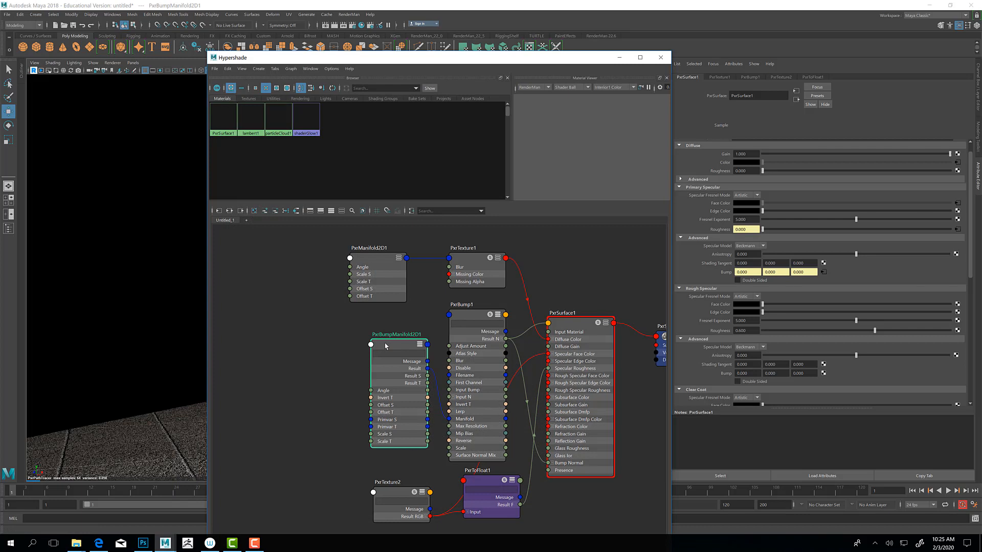
drag(386, 347, 297, 338)
drag(438, 321, 376, 327)
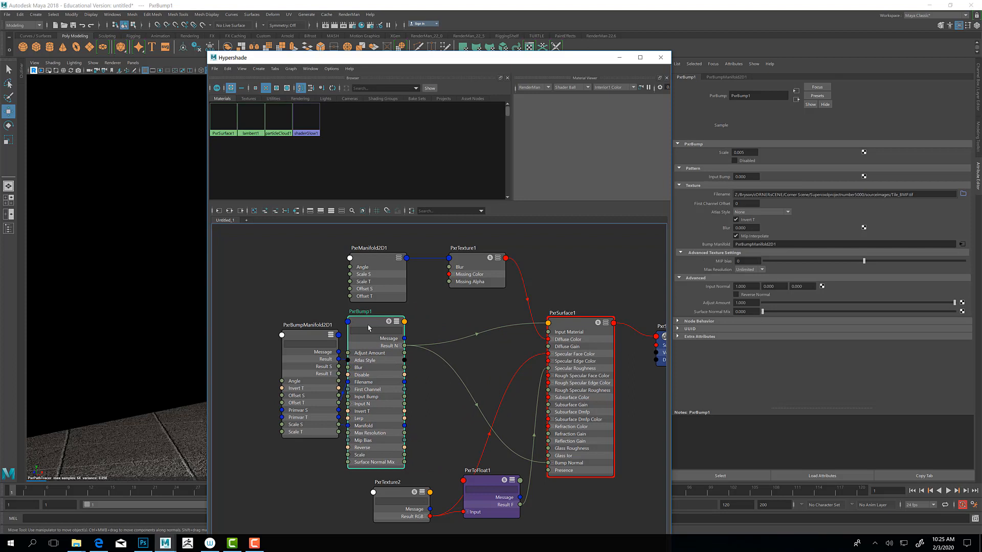
Step: Add a second PxrBump node, map it to the Primary Specular Bump of PxrSurface1, and place it between PxrBump1 and PxrSurface1
click(430, 428)
drag(494, 432, 432, 425)
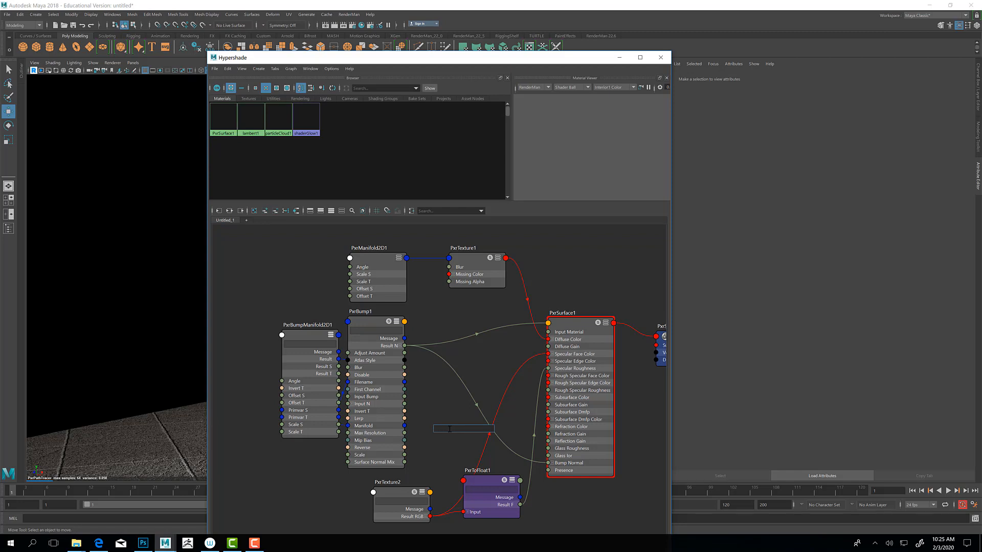
text(pxrbump)
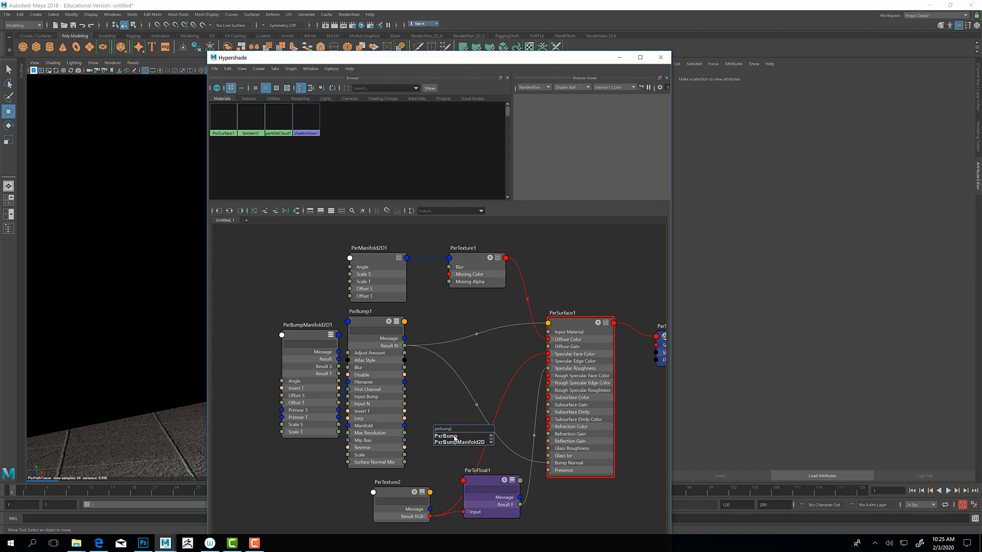
click(480, 435)
drag(456, 434, 454, 398)
click(565, 326)
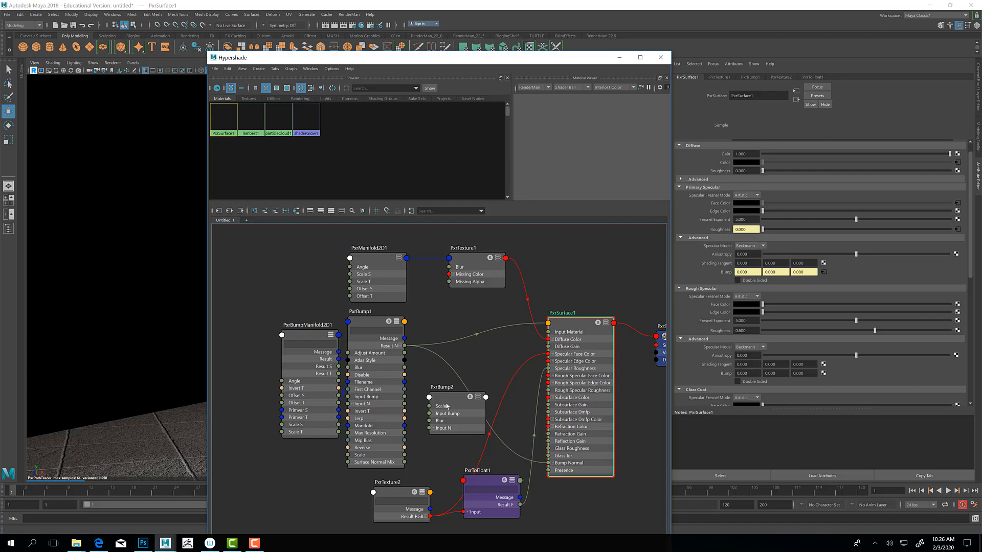
middle_drag(516, 375, 727, 273)
drag(447, 396, 472, 332)
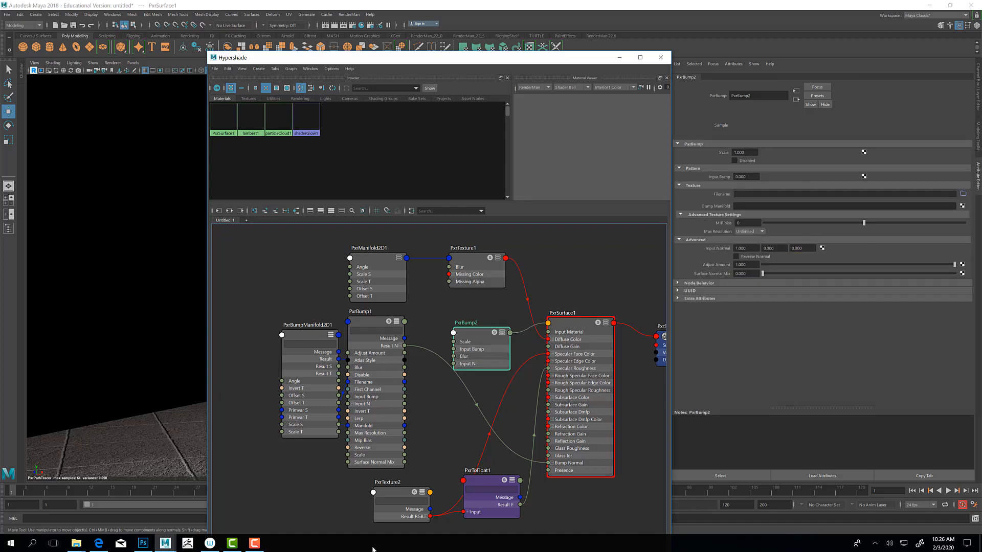
Step: Add a PxrManifold2D node and place it to the left of PxrTexture2, below PxrBumpManifold2D1
drag(397, 499, 386, 489)
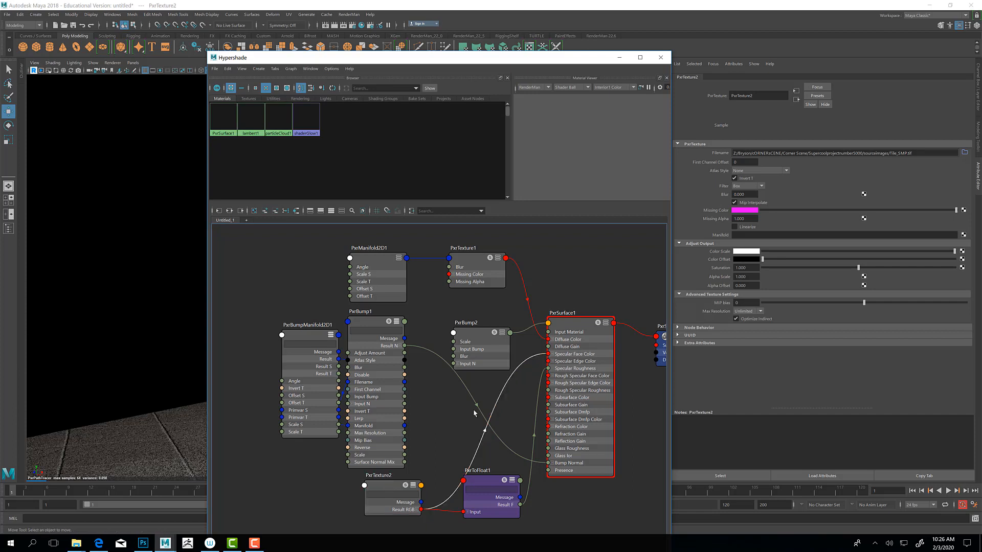
click(442, 444)
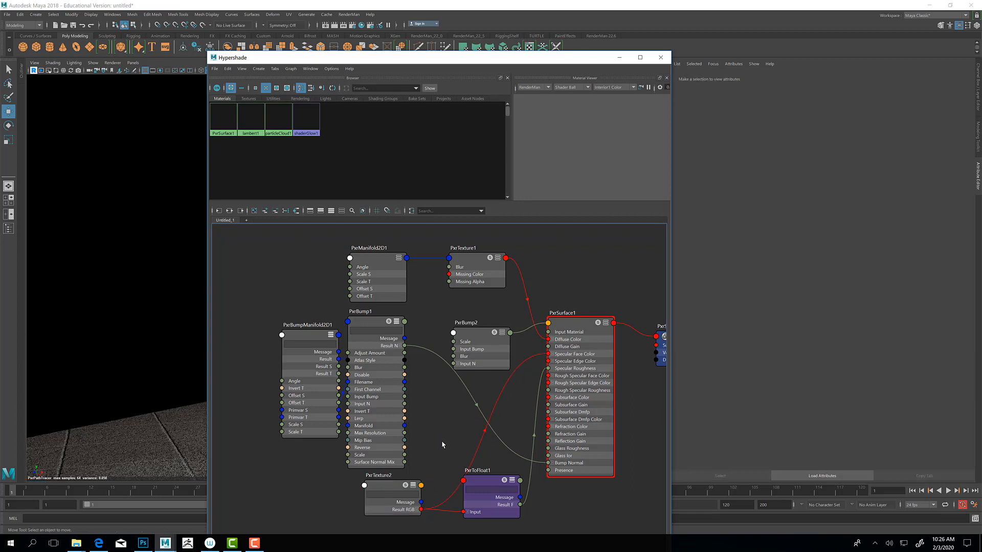
key(Tab)
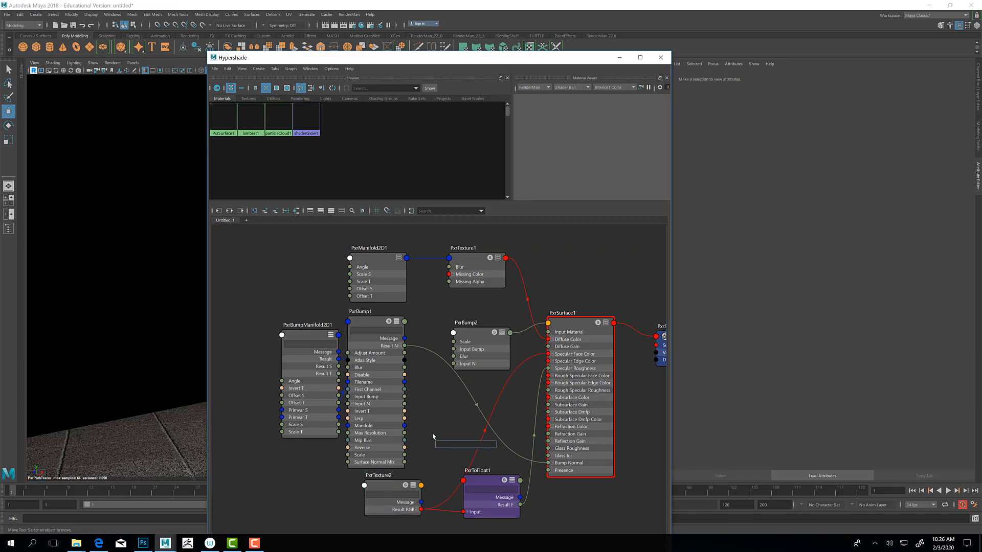
text(mani)
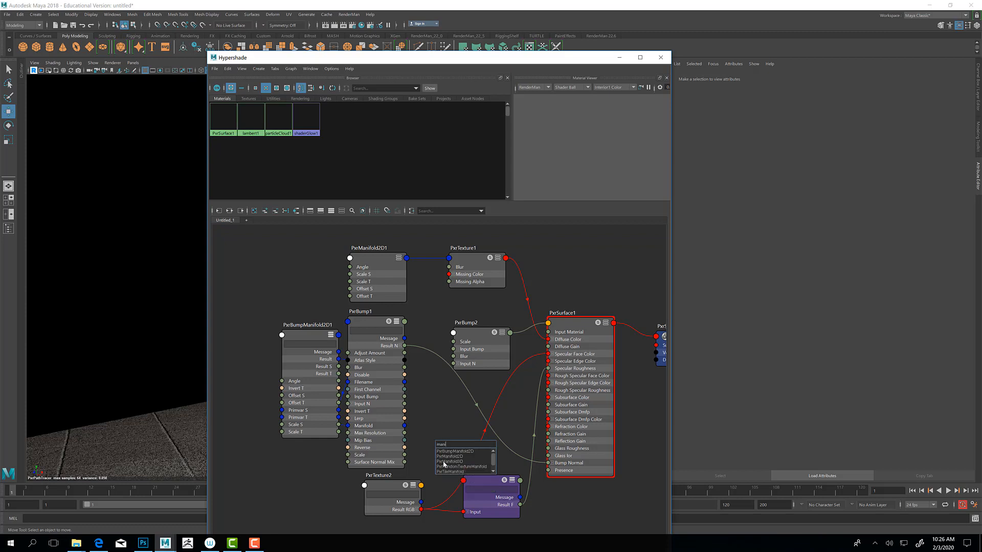
click(449, 456)
drag(450, 454, 316, 482)
Step: Expand PxrTexture2 and PxrManifold2D2 to all their attributes and connect the manifold's Result to the texture's Manifold input
click(364, 487)
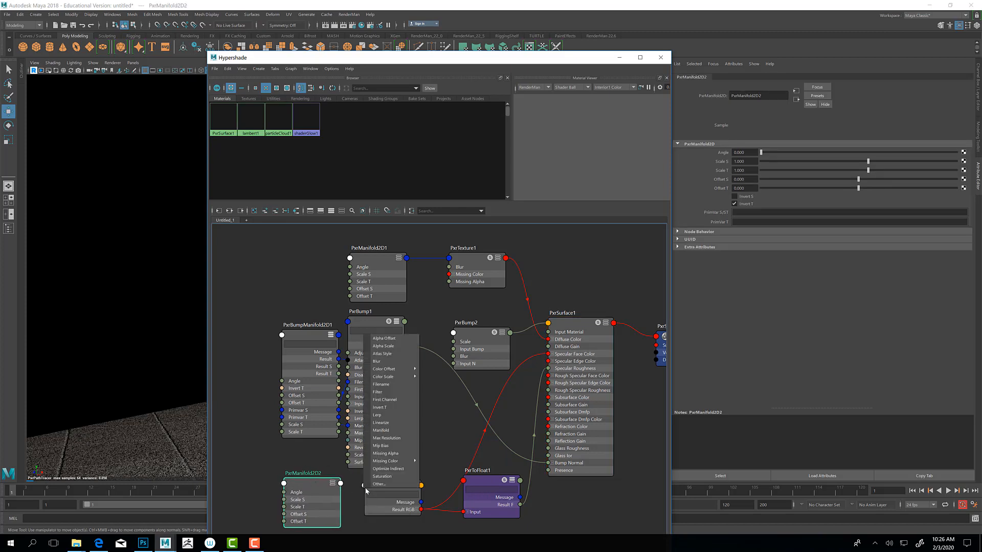
click(437, 457)
click(412, 487)
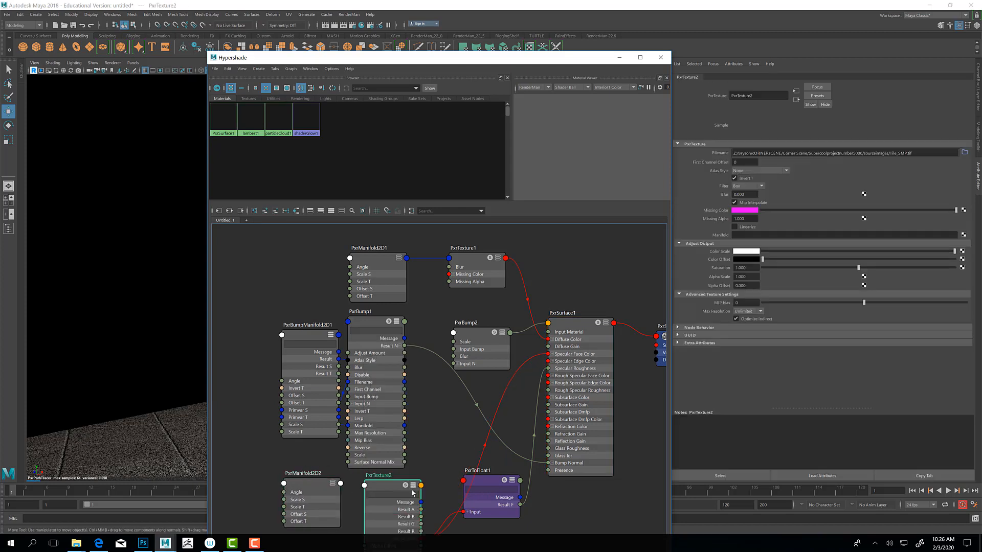
alt+middle_drag(499, 381, 539, 295)
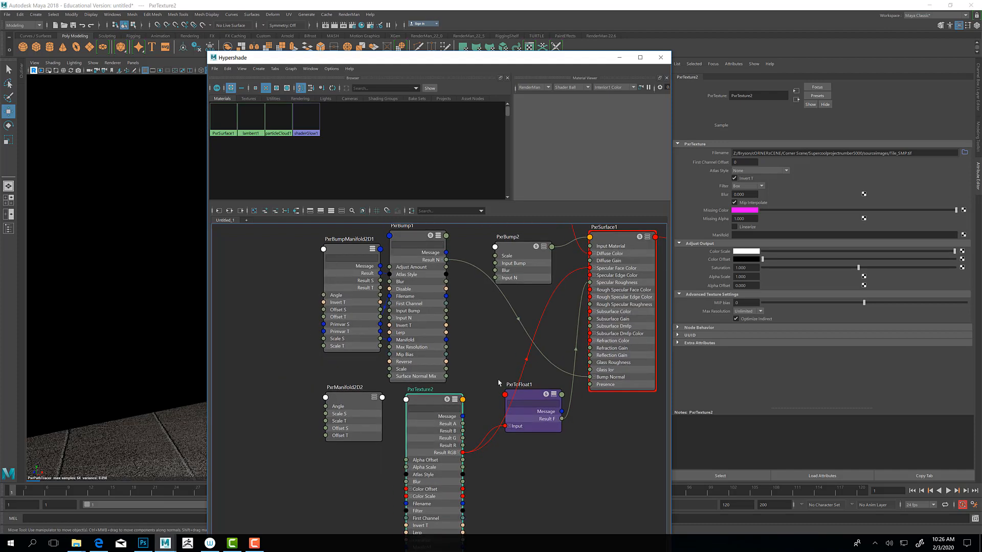
alt+middle_drag(497, 500, 495, 438)
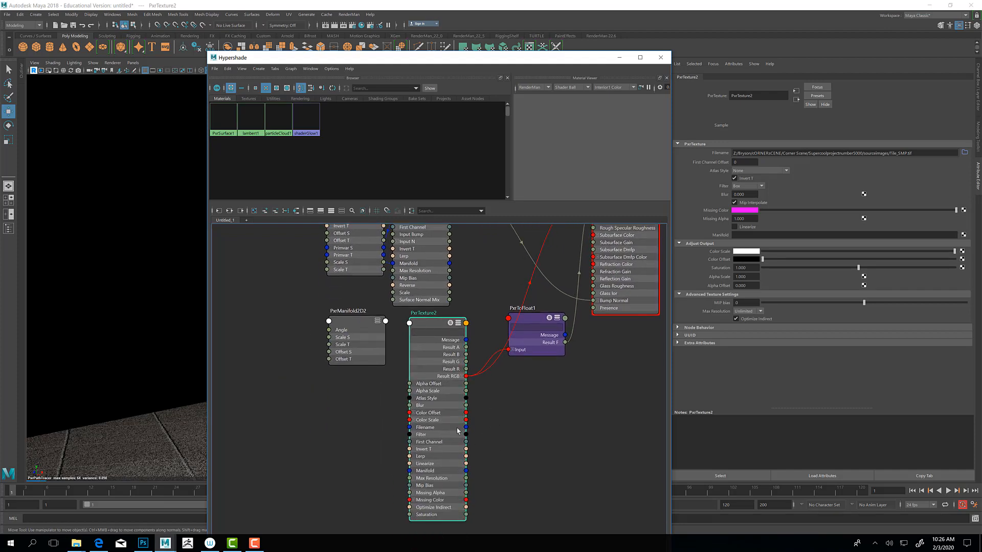
click(376, 323)
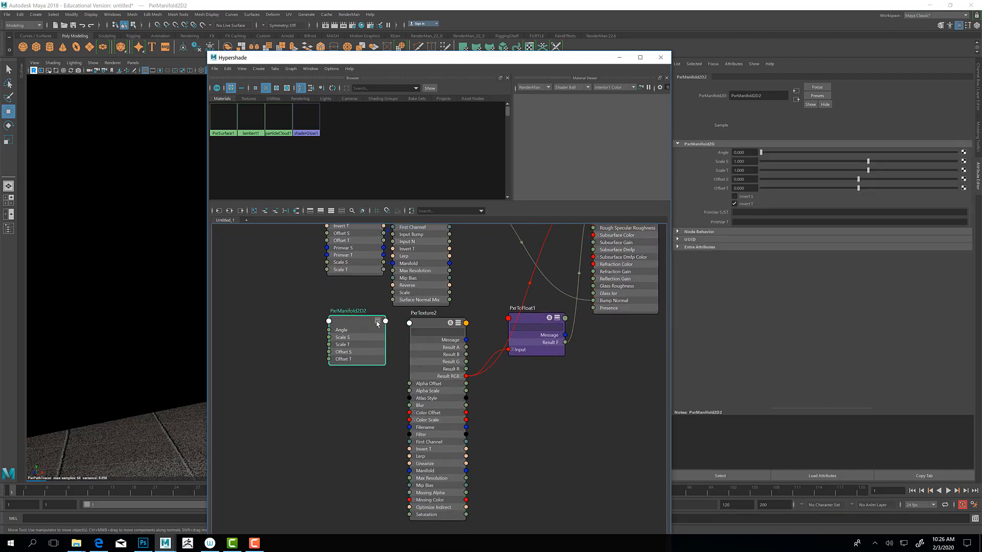
click(377, 322)
click(377, 322)
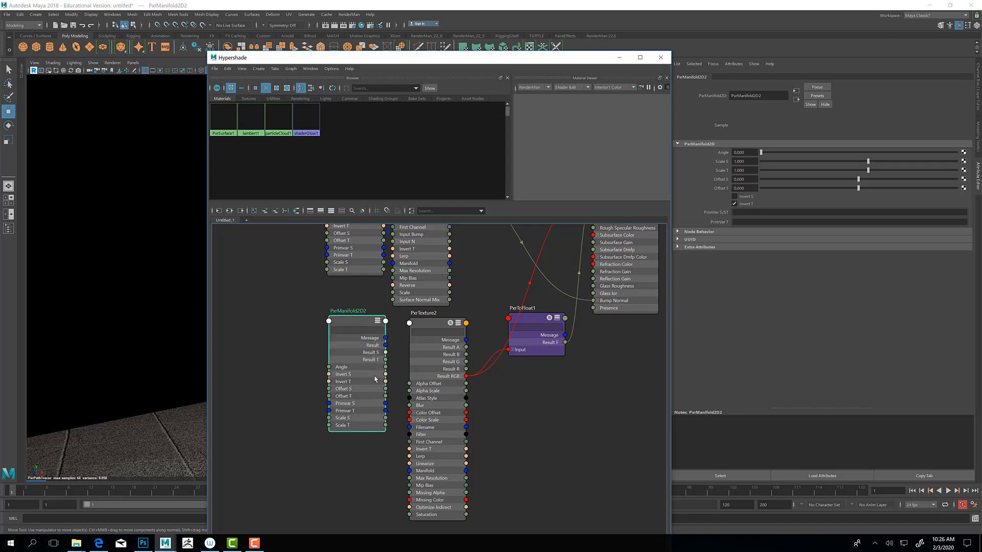
drag(386, 345, 412, 473)
Step: Set Scale S and Scale T of PxrManifold2D2 to 3 and inspect the rendered sphere and tiled floor
click(748, 162)
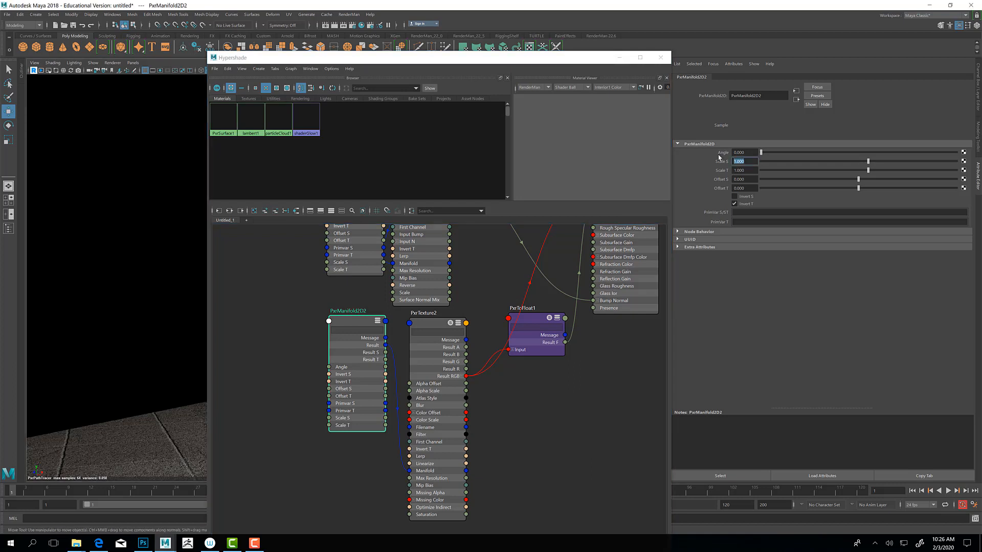
text(3)
key(Tab)
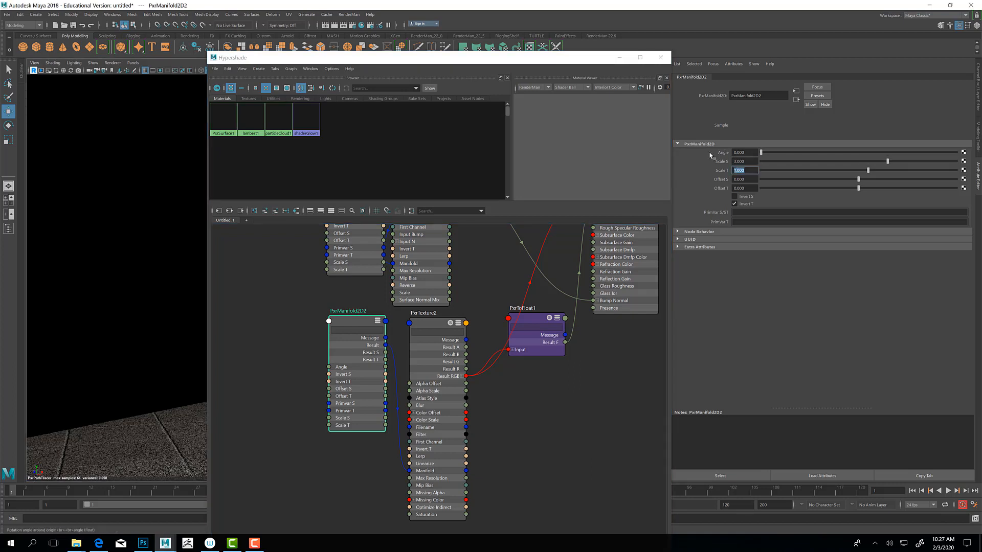
text(3)
key(Return)
click(619, 58)
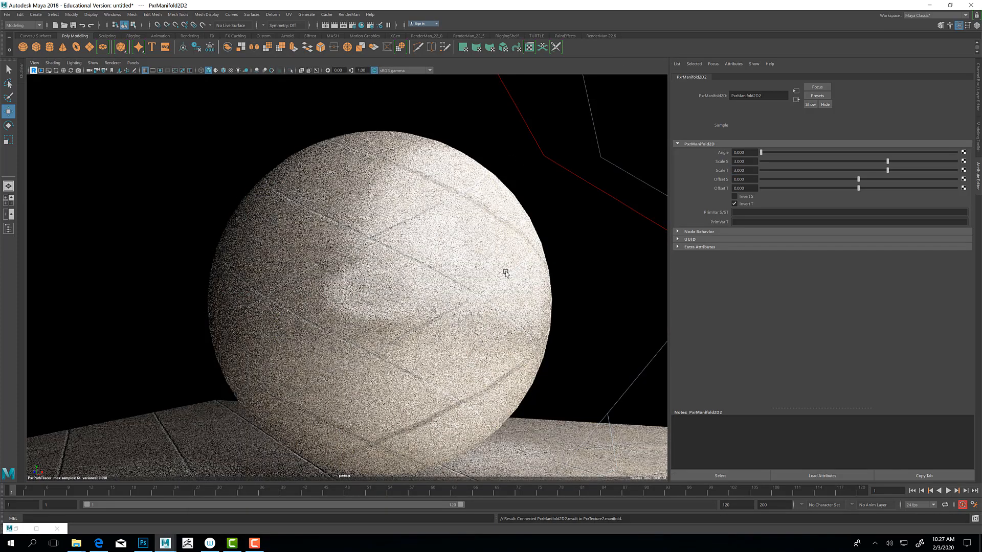
alt+drag(481, 274, 369, 273)
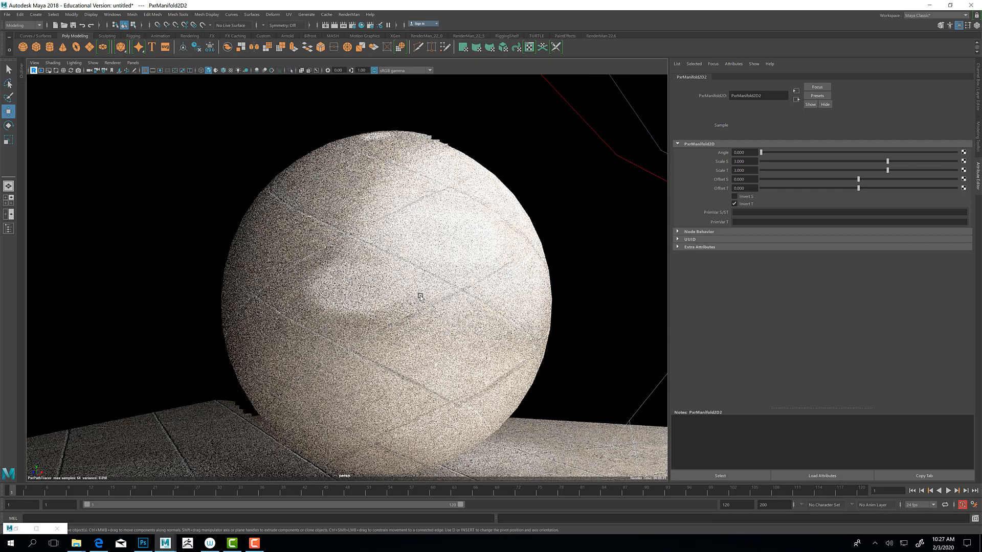
alt+drag(458, 291, 481, 290)
alt+drag(487, 329, 489, 371)
alt+drag(469, 278, 480, 349)
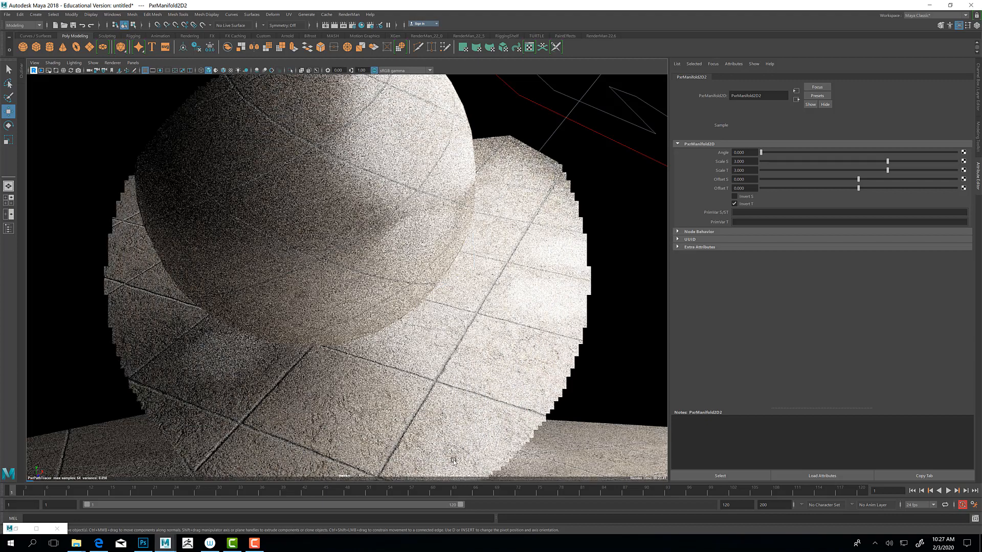
Step: Restore the Hypershade, place PxrBump2 below PxrToFloat1 and load Tile_SMP.tif as its texture file
click(17, 530)
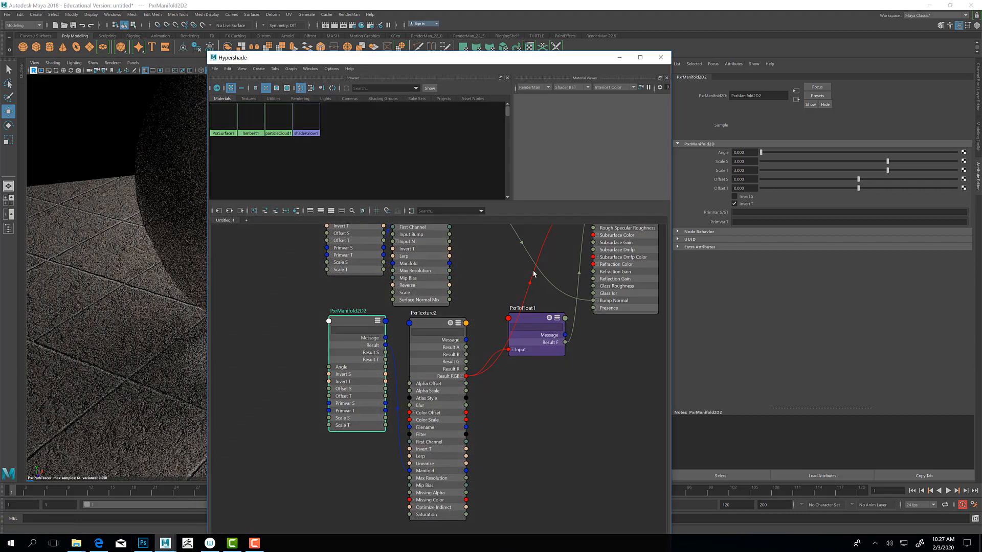
alt+middle_drag(534, 274, 473, 367)
click(464, 285)
drag(465, 285, 471, 510)
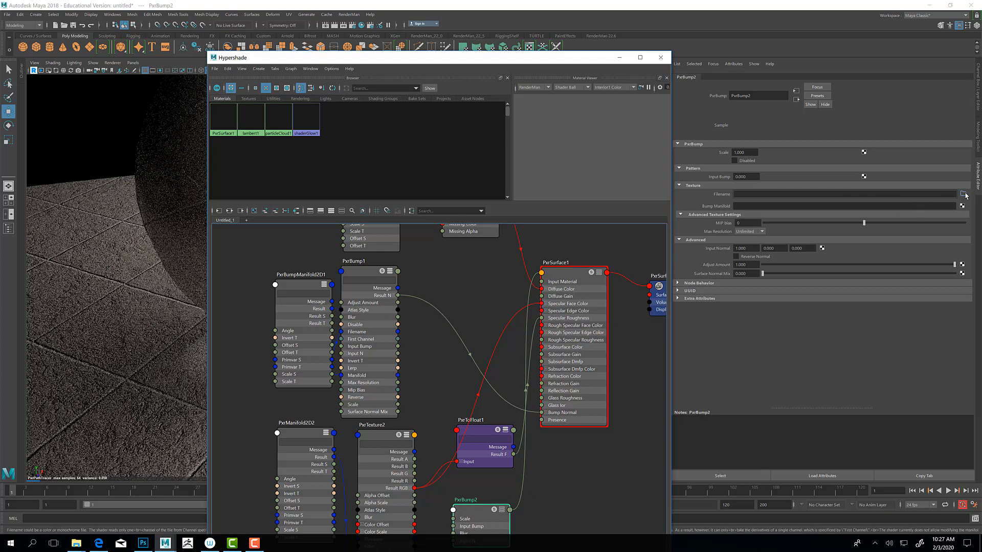
click(964, 195)
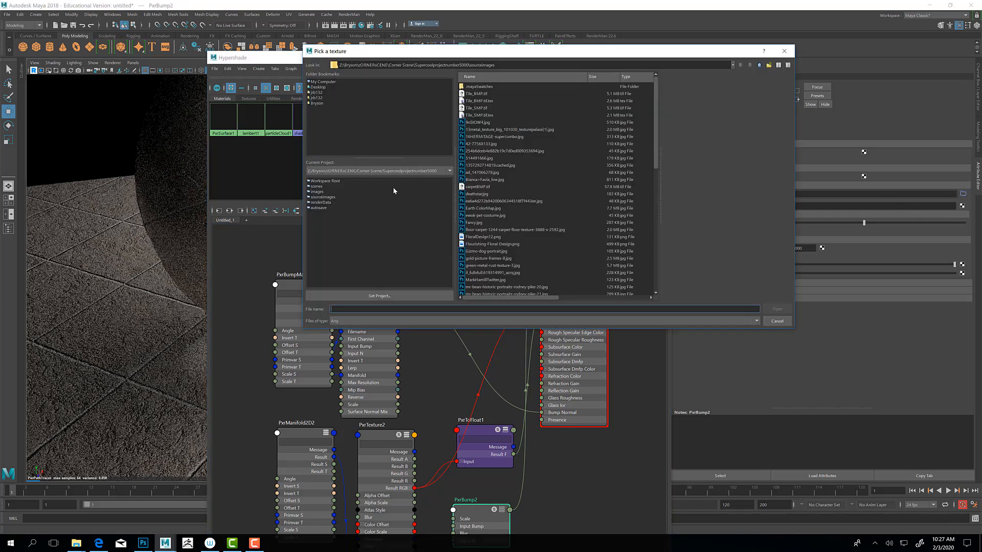
click(474, 108)
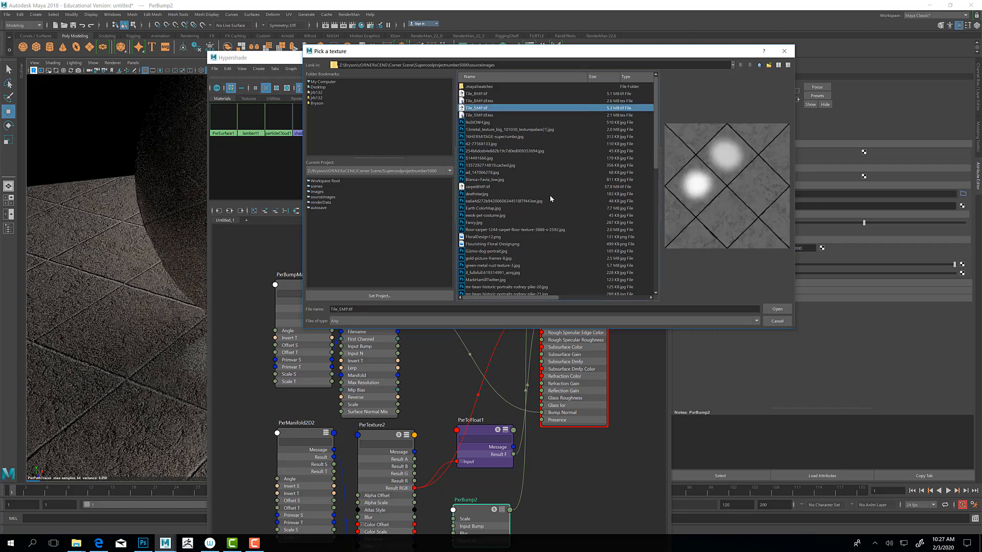
click(778, 309)
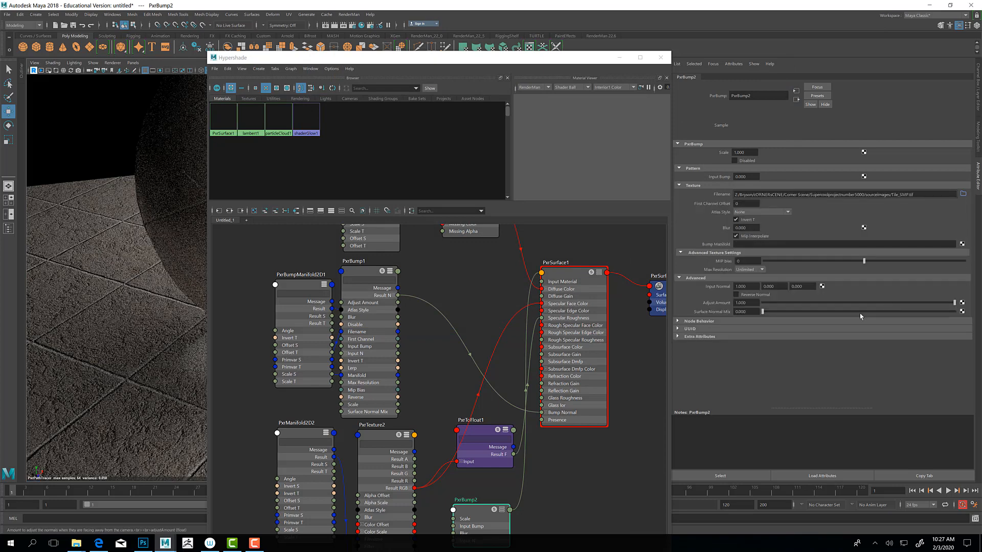
Step: Map a new PxrBumpManifold2D node to the Bump Manifold of PxrBump2
alt+middle_drag(550, 464, 573, 381)
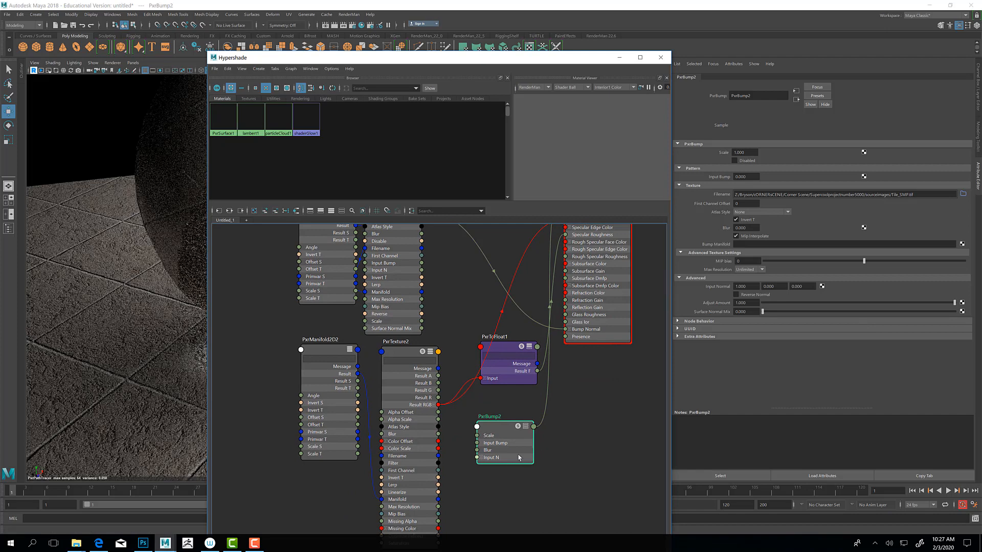
click(962, 244)
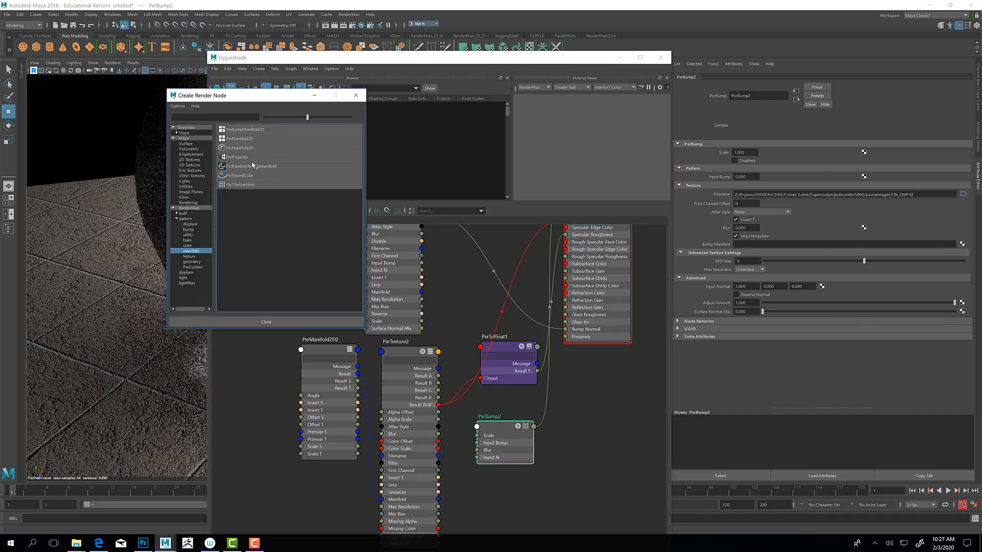
click(250, 131)
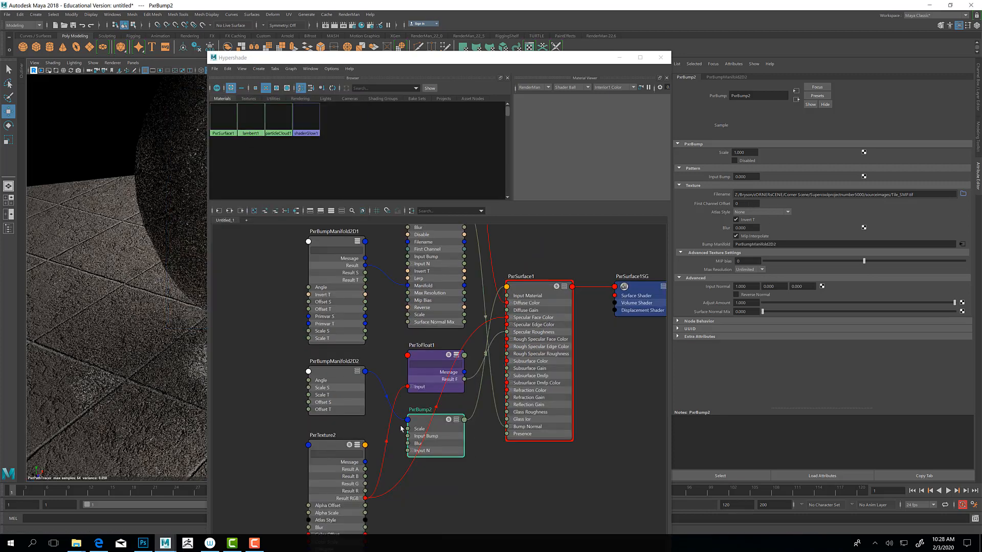
Step: Set Scale S and Scale T of PxrBumpManifold2D2 to 3 and inspect the bump on the rendered sphere and floor
click(326, 372)
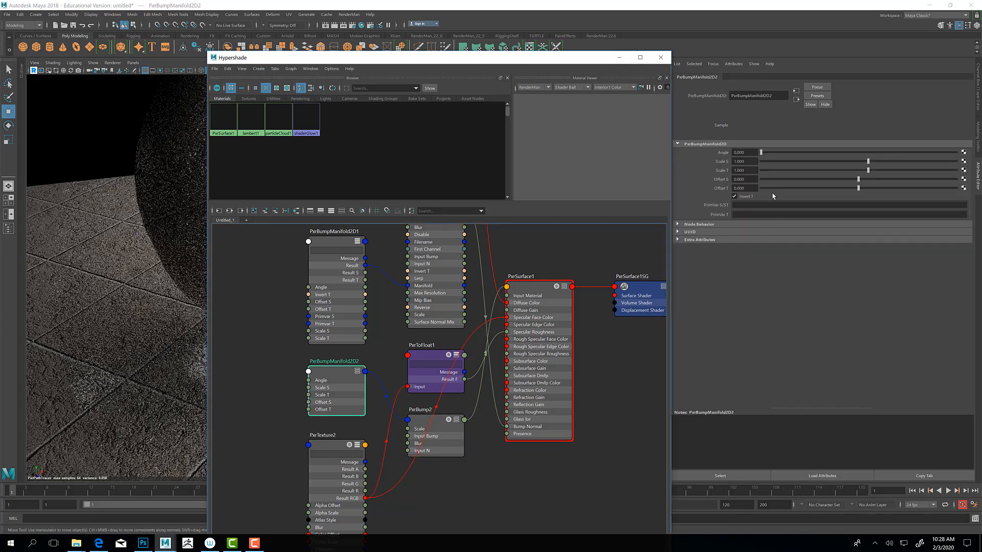
drag(721, 158, 713, 157)
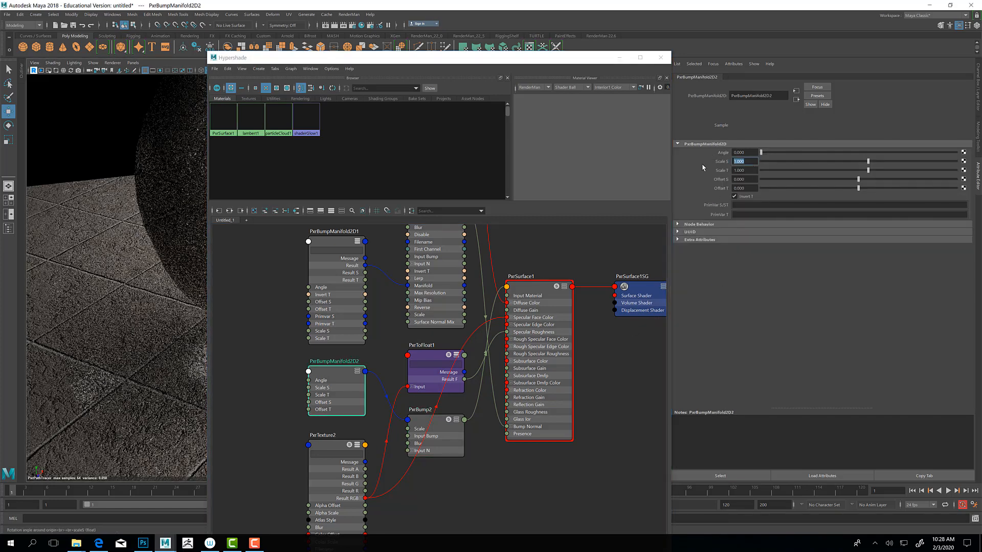
text(3)
click(750, 170)
text(3)
key(Return)
click(620, 58)
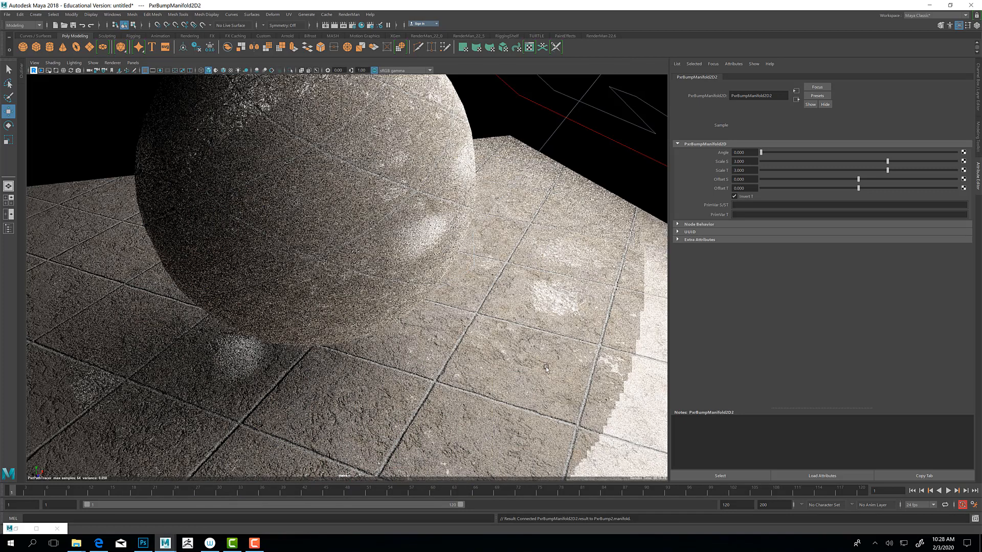
alt+drag(534, 392, 501, 382)
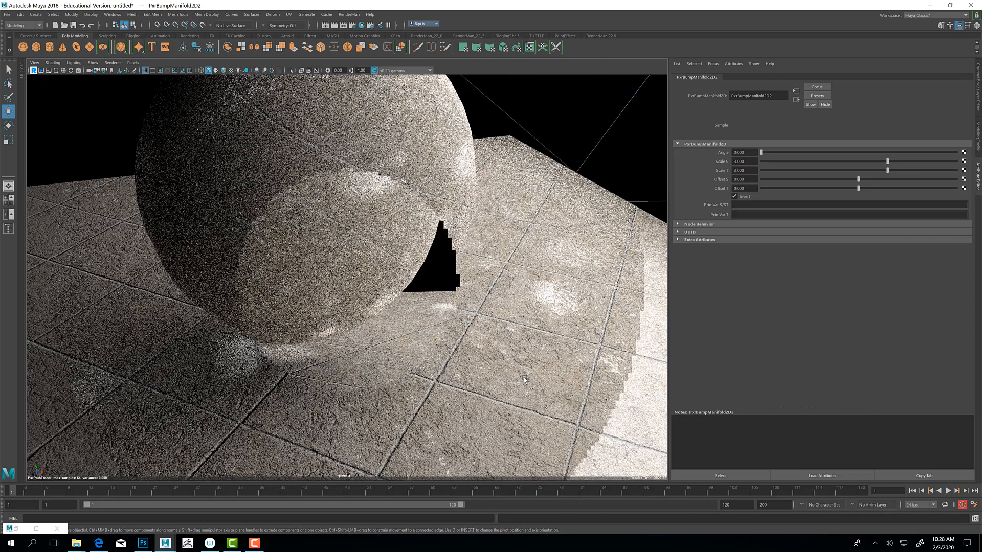
alt+drag(524, 380, 488, 335)
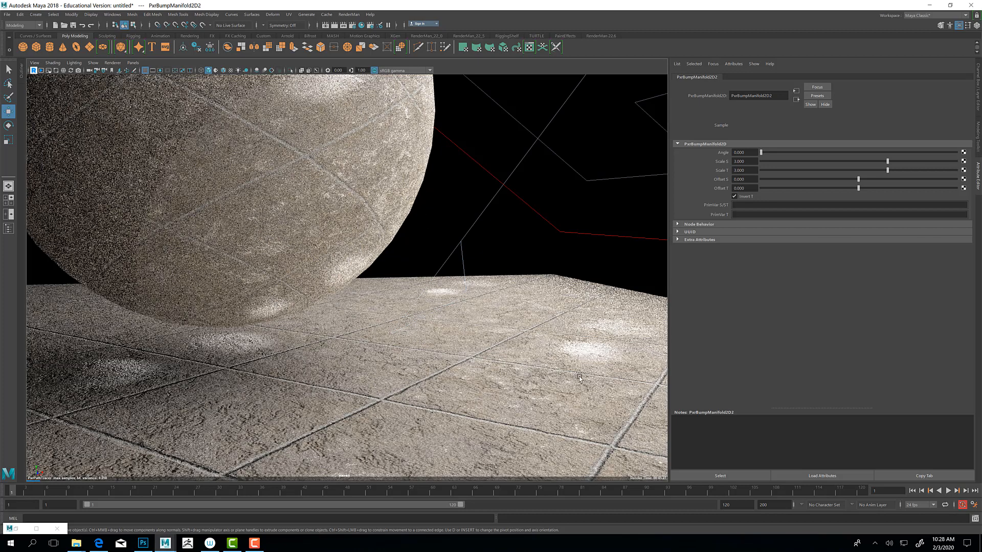
Step: Set the Scale of PxrBump2 to 0.5 and minimize the Hypershade to check the render
click(17, 528)
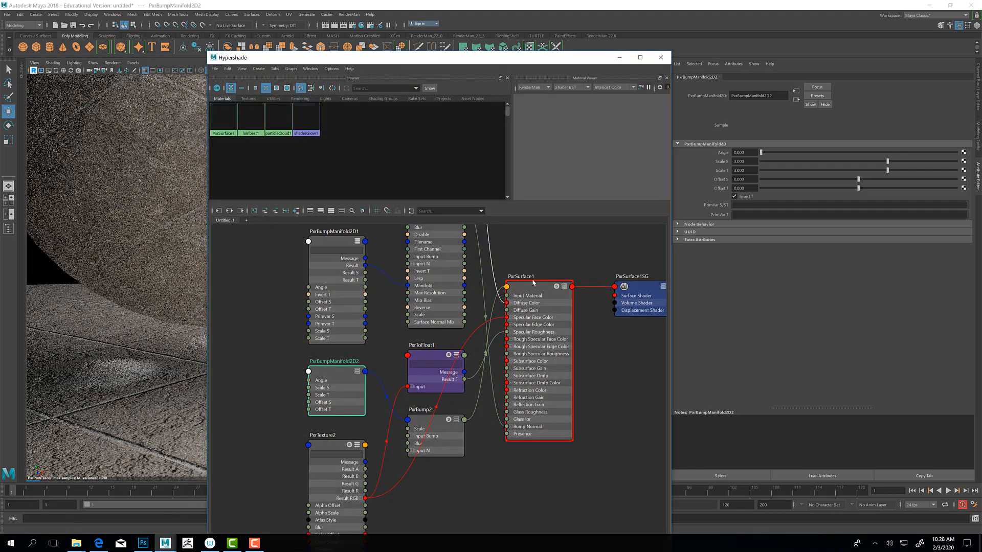
click(433, 423)
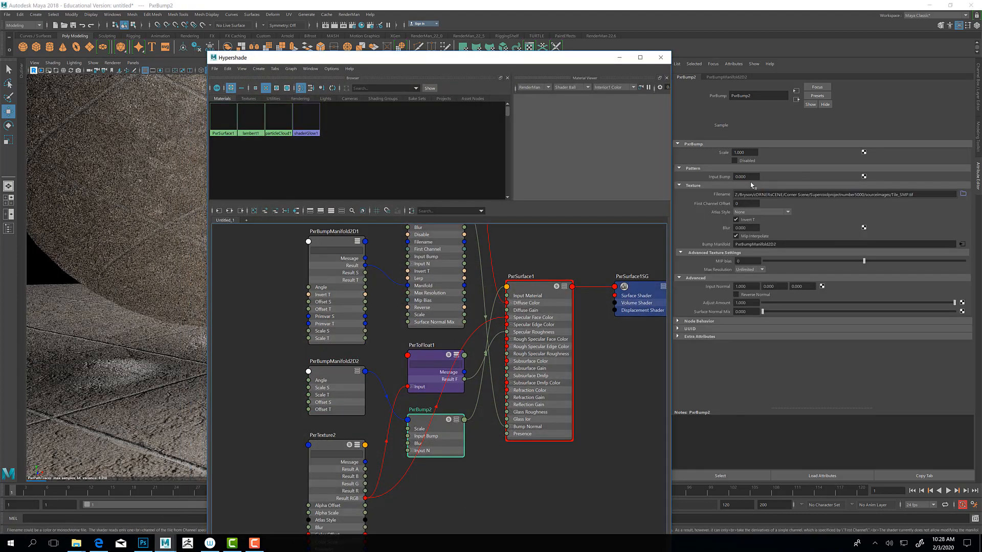
key(BackSpace)
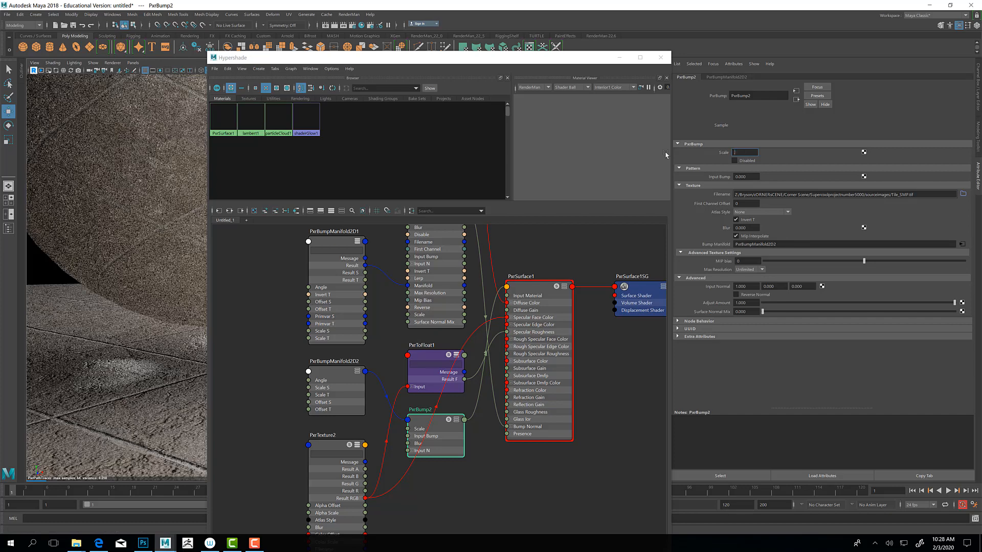
key(Return)
click(620, 58)
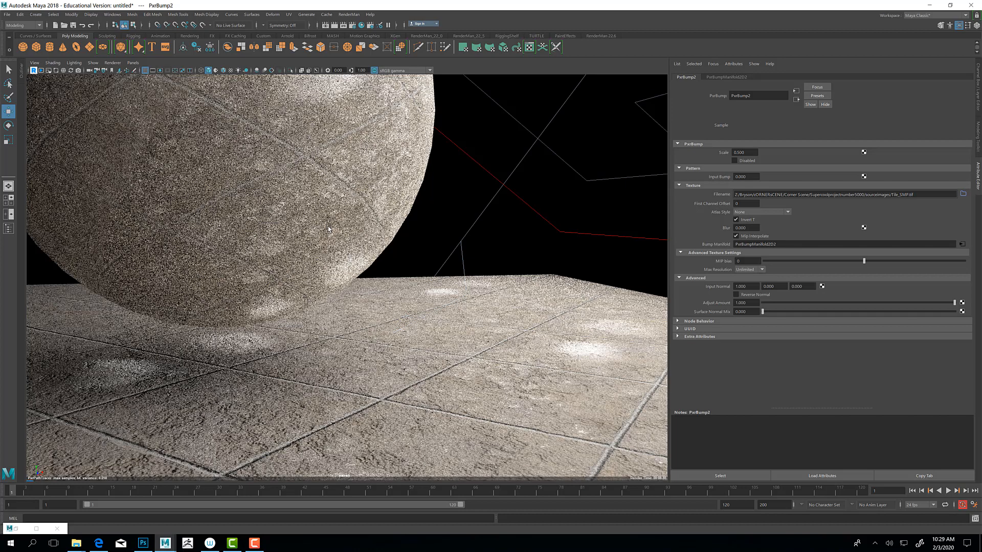
Step: Lower the Scale of PxrBump2 to 0.1
click(750, 152)
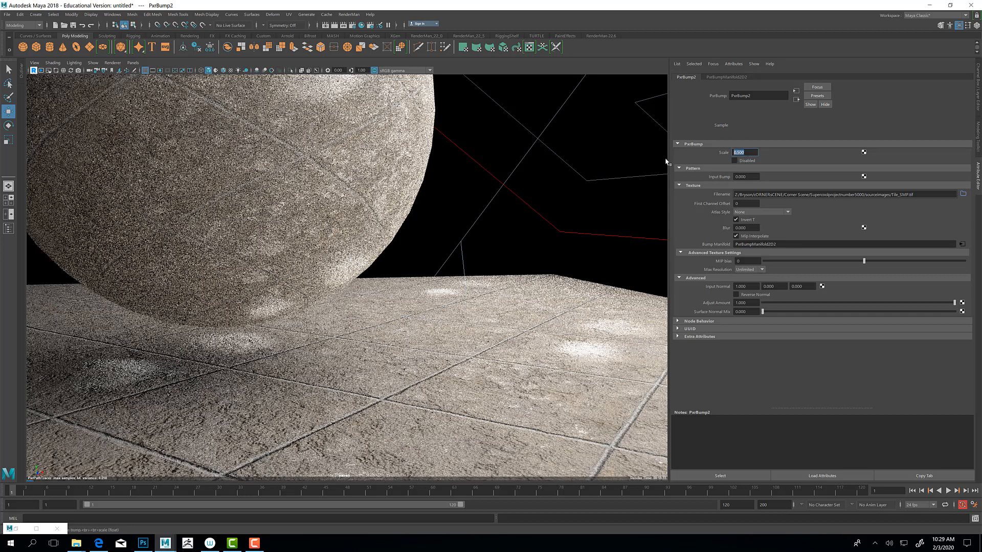
text(.1)
key(Return)
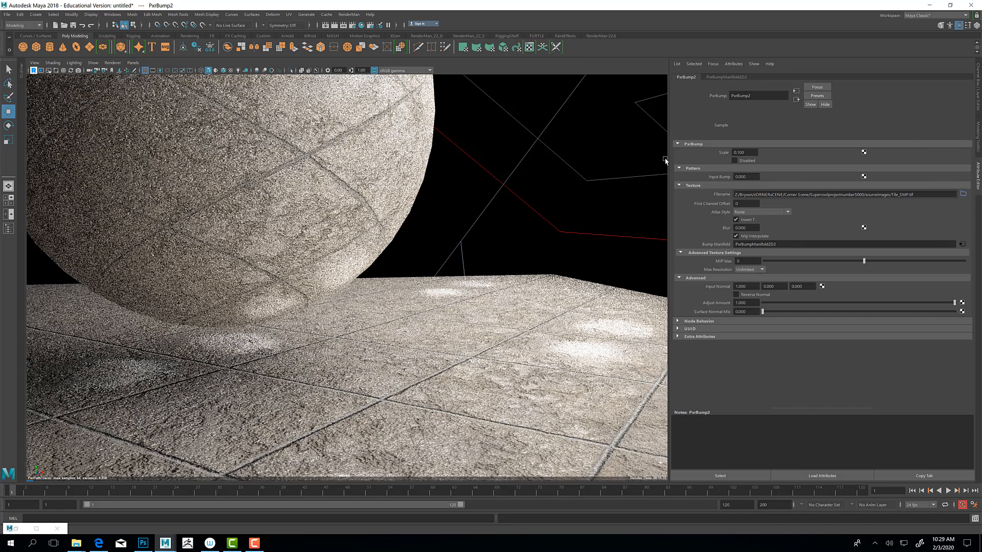
Step: Reduce the Scale of PxrBump2 to 0.05 and let the render refine
drag(747, 153, 690, 149)
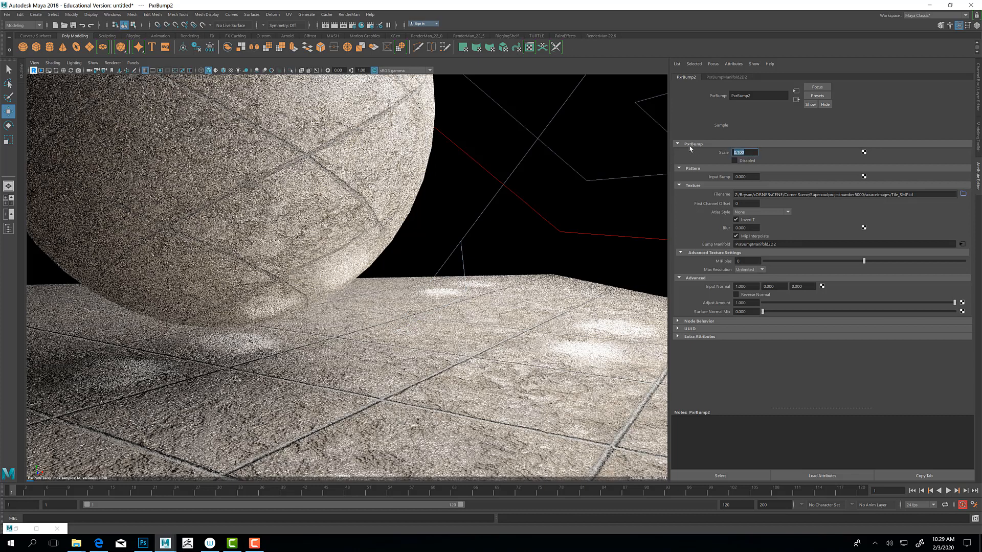
text(0.05)
key(Return)
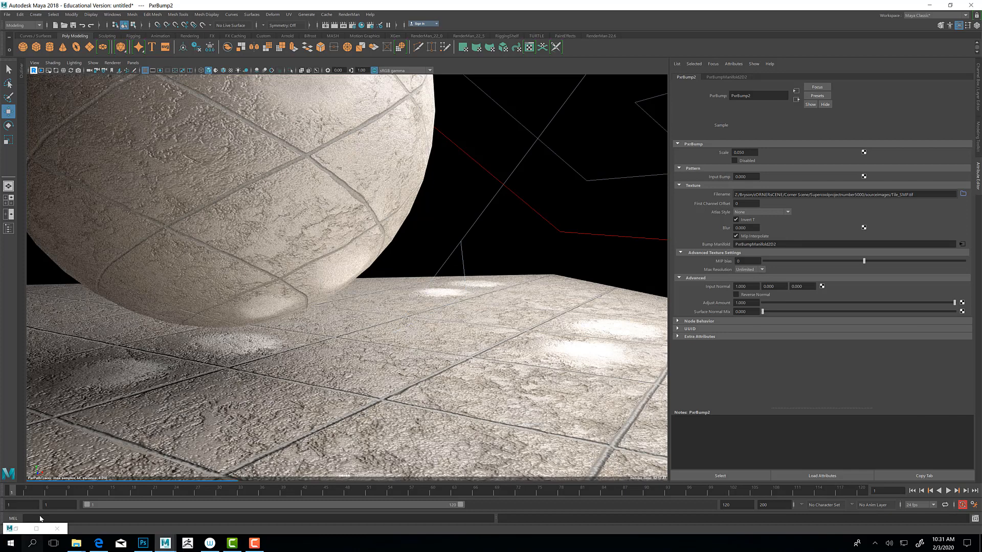
click(17, 530)
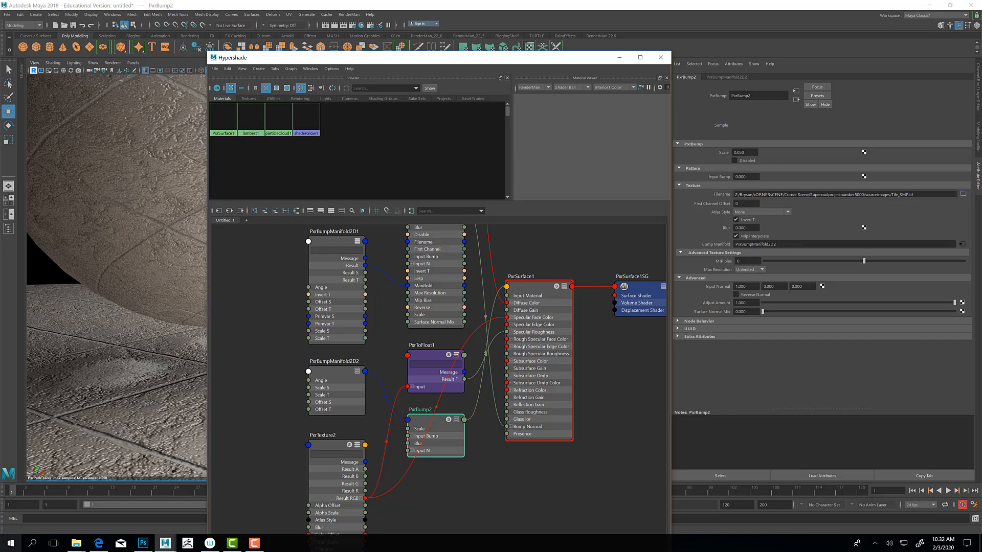
click(254, 543)
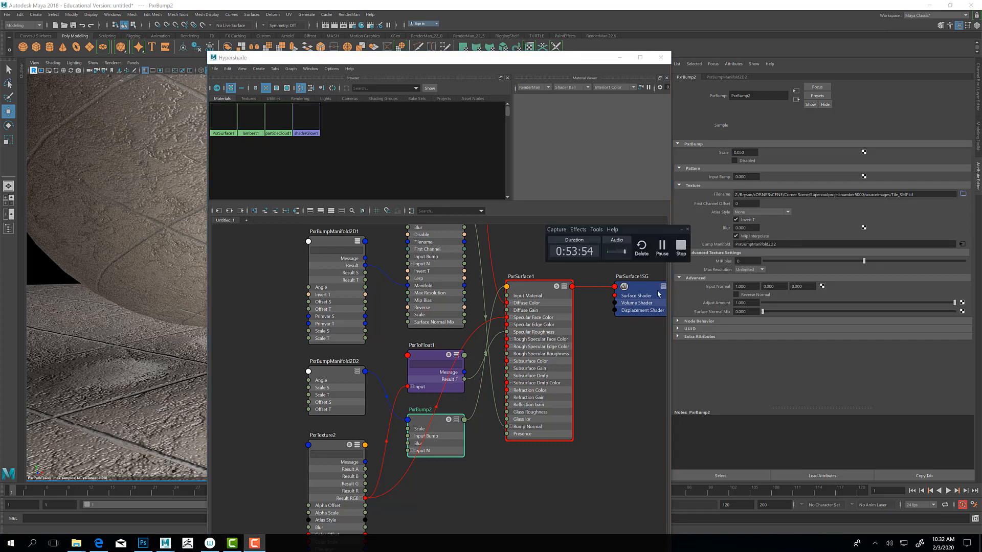